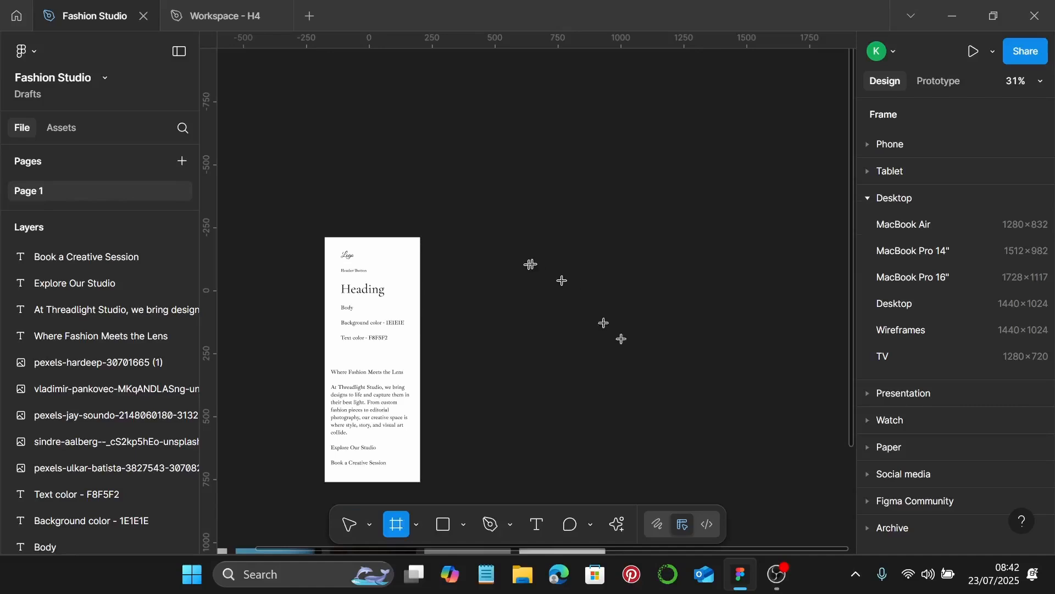
Place a Desktop frame beside the style sheet and set its height to 810
{"action": "left_click", "coordinate": [956, 305]}
{"action": "left_click_drag", "start_coordinate": [594, 233], "coordinate": [619, 316]}
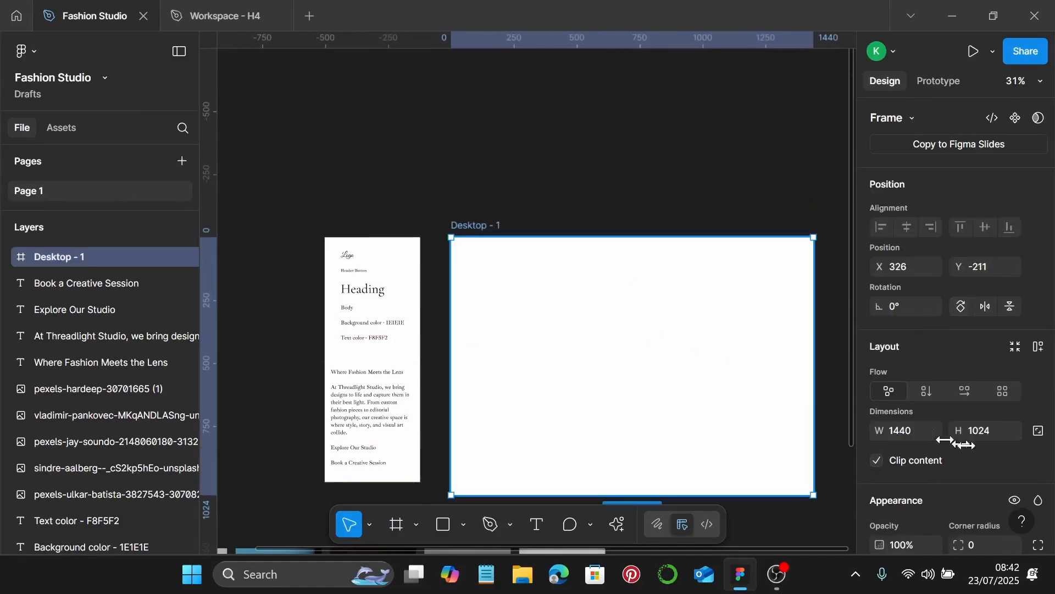
{"action": "scroll", "coordinate": [967, 418], "scroll_direction": "down", "scroll_amount": 3}
{"action": "left_click", "coordinate": [988, 265]}
{"action": "type", "text": "810"}
{"action": "key", "text": "Return"}
Add a Columns layout guide to the desktop frame
{"action": "scroll", "coordinate": [934, 404], "scroll_direction": "down", "scroll_amount": 2}
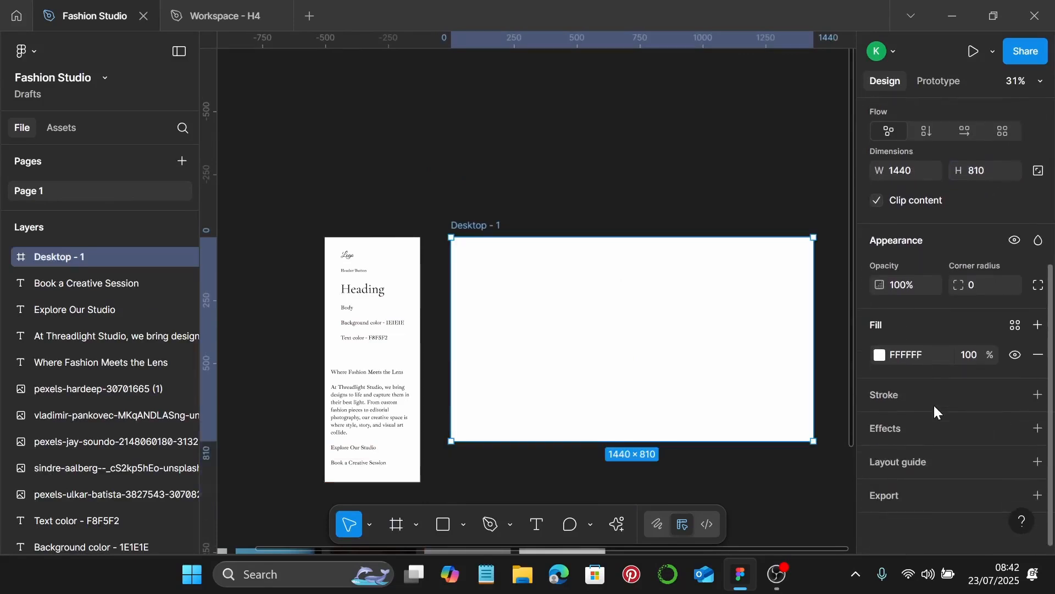
{"action": "left_click", "coordinate": [1039, 463]}
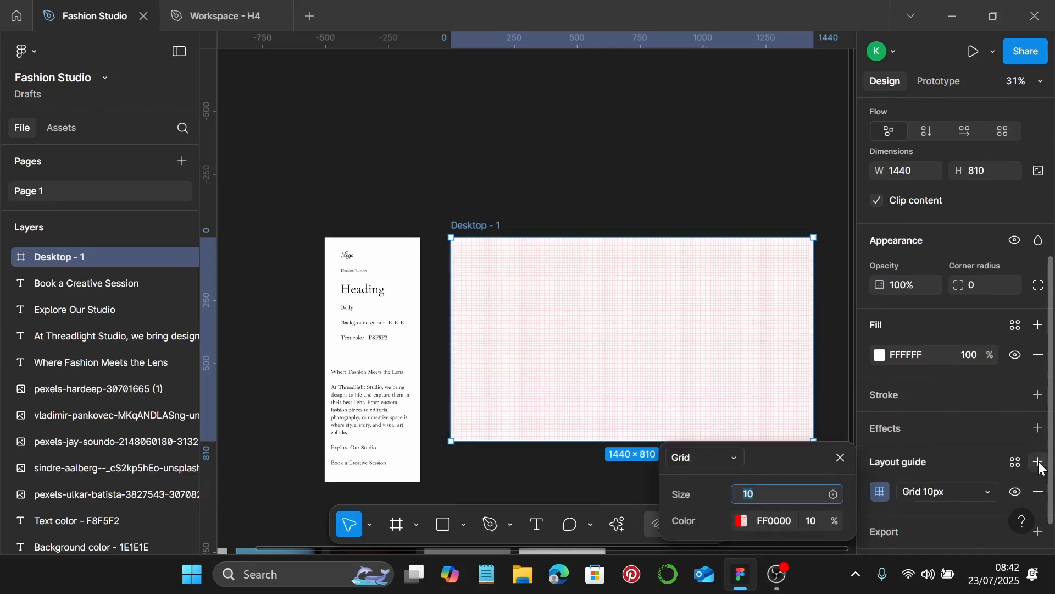
{"action": "left_click", "coordinate": [954, 493]}
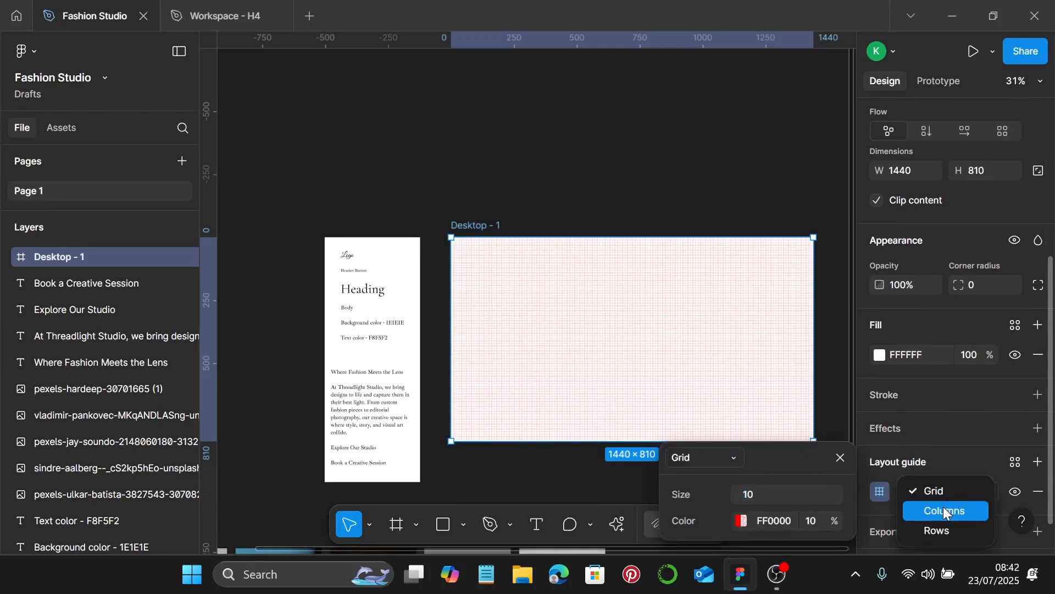
{"action": "left_click", "coordinate": [943, 506]}
{"action": "left_click", "coordinate": [881, 490]}
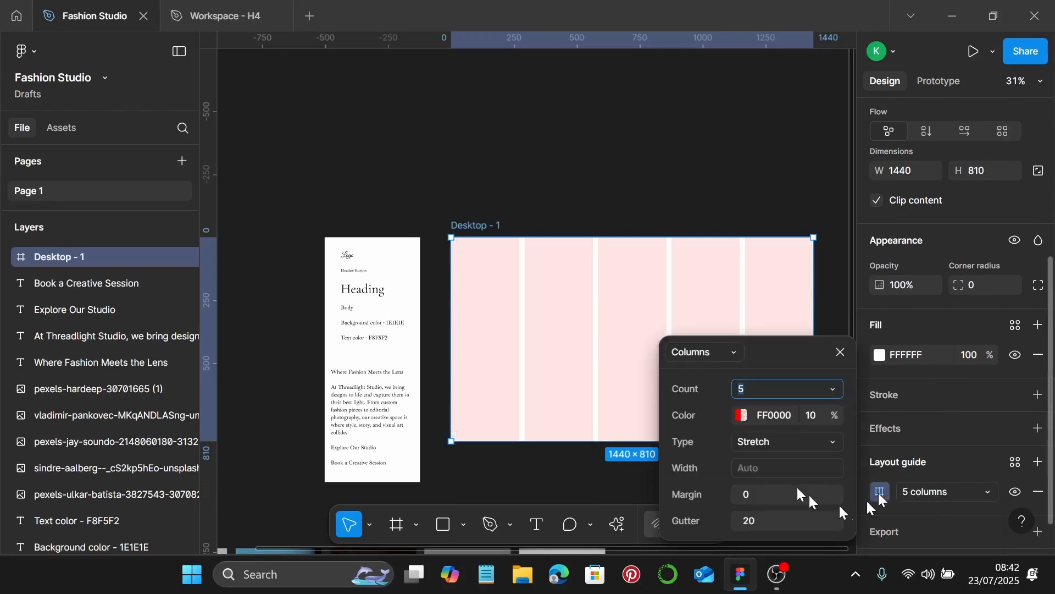
{"action": "left_click_drag", "start_coordinate": [729, 363], "coordinate": [769, 335]}
Set the column guide to 12 columns with 120 px side margins
{"action": "left_click", "coordinate": [785, 353]}
{"action": "type", "text": "12"}
{"action": "key", "text": "Return"}
{"action": "left_click", "coordinate": [818, 468]}
{"action": "type", "text": "120"}
{"action": "key", "text": "Return"}
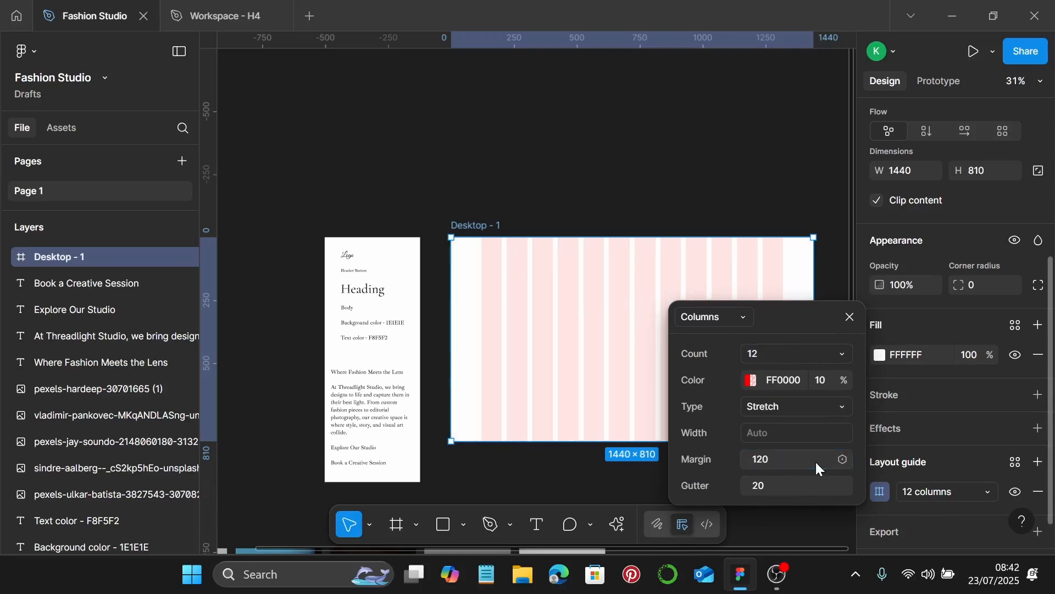
{"action": "left_click", "coordinate": [851, 317]}
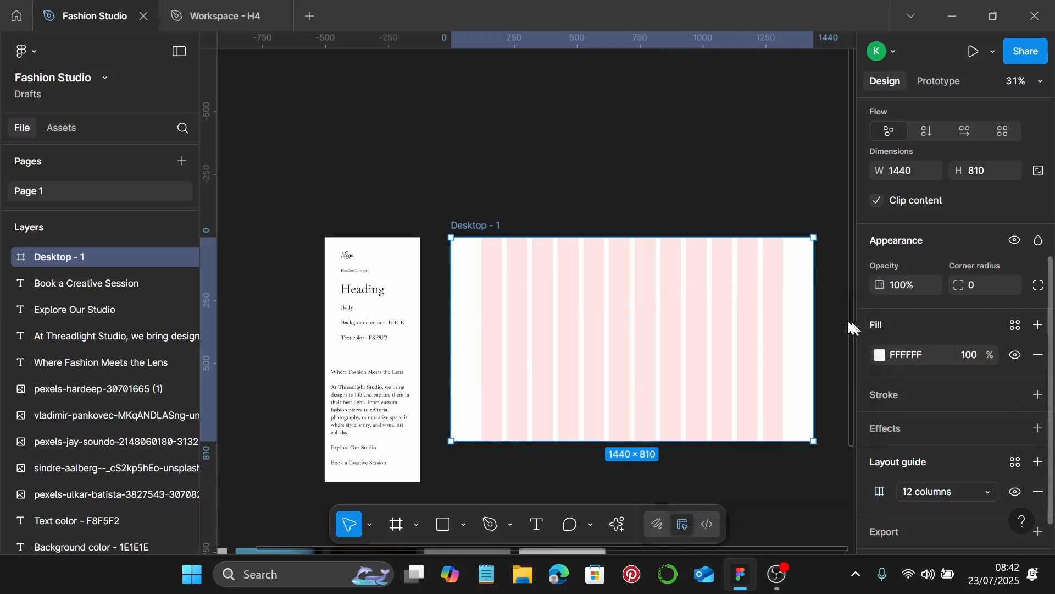
{"action": "left_click", "coordinate": [687, 215]}
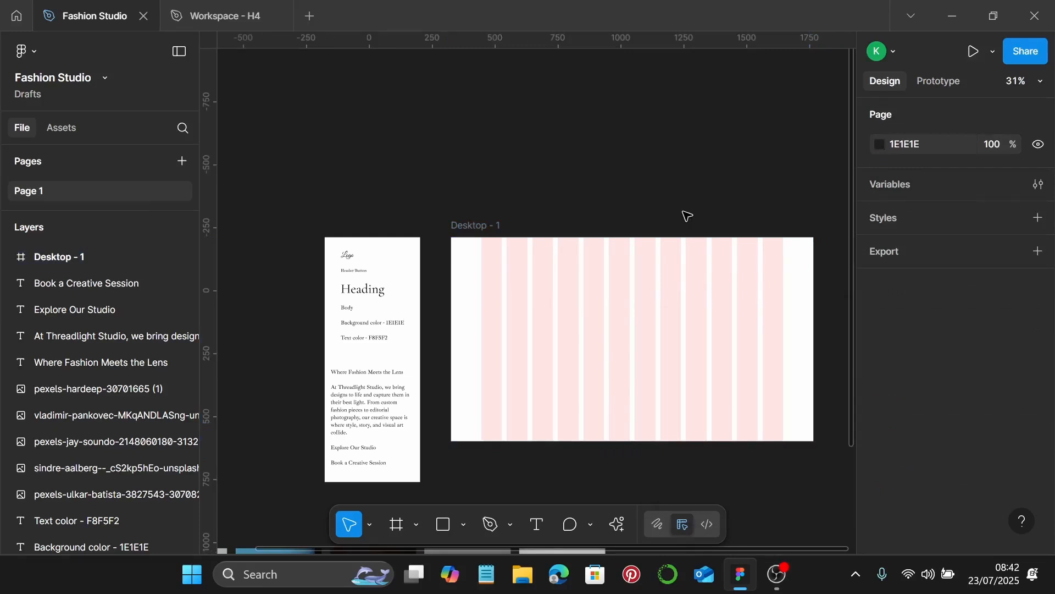
Duplicate the style sheet's Logo text into the desktop frame, aligned to the first column
{"action": "scroll", "coordinate": [349, 256], "scroll_direction": "up", "scroll_amount": 2, "text": "ctrl"}
{"action": "left_click", "coordinate": [346, 256]}
{"action": "scroll", "coordinate": [346, 256], "scroll_direction": "up", "scroll_amount": 5, "text": "ctrl"}
{"action": "scroll", "coordinate": [347, 257], "scroll_direction": "down", "scroll_amount": 2, "text": "ctrl"}
{"action": "scroll", "coordinate": [997, 453], "scroll_direction": "down", "scroll_amount": 5}
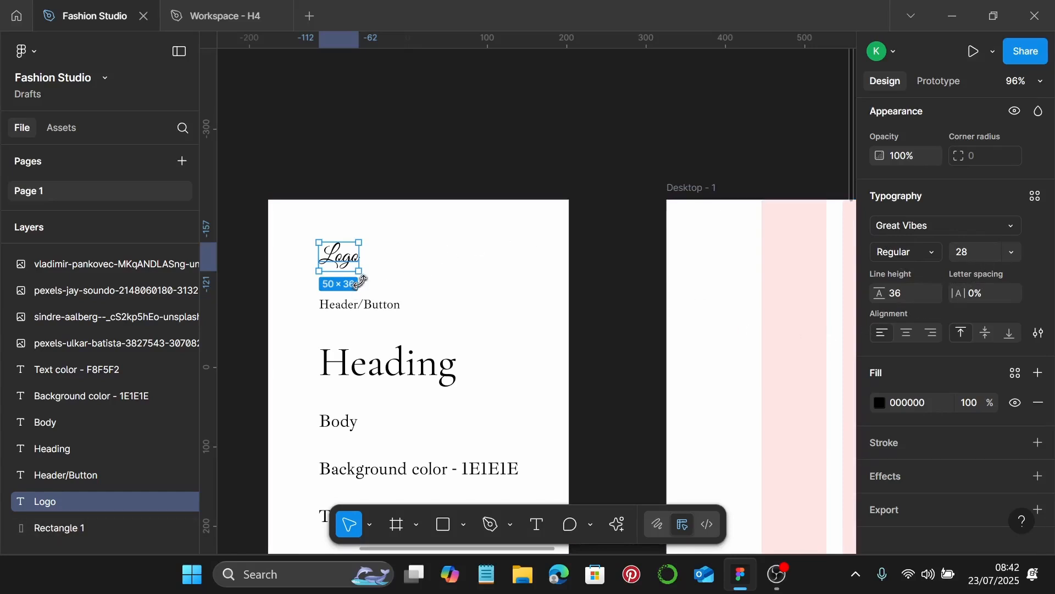
{"action": "left_click_drag", "start_coordinate": [338, 254], "coordinate": [795, 280]}
{"action": "scroll", "coordinate": [778, 296], "scroll_direction": "right", "scroll_amount": 5}
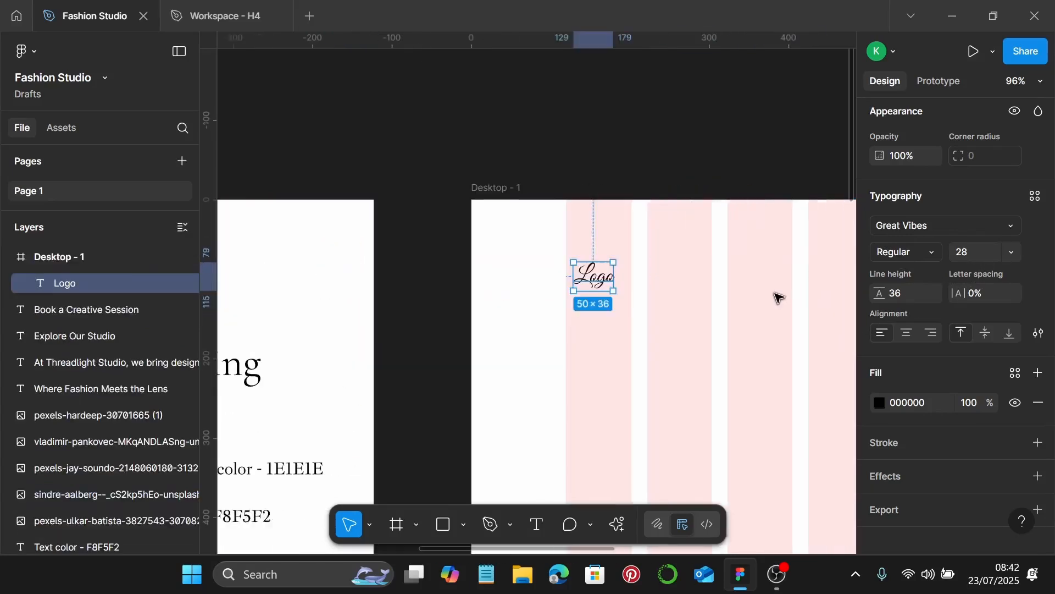
{"action": "left_click_drag", "start_coordinate": [569, 281], "coordinate": [568, 280]}
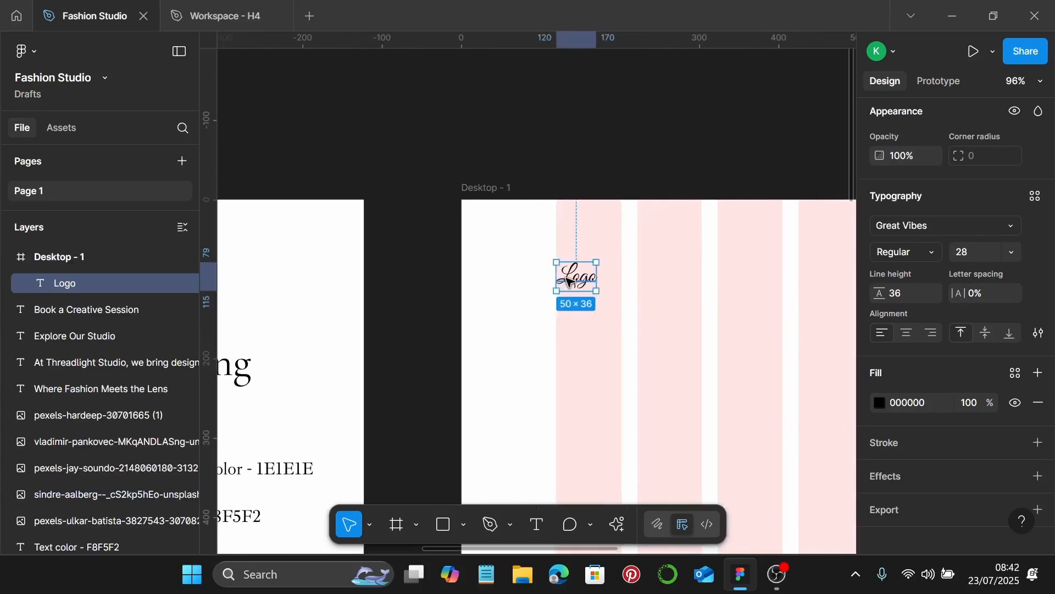
Reword the logo copy to 'Threadlight Studio'
{"action": "double_click", "coordinate": [569, 280]}
{"action": "type", "text": "Threadlight"}
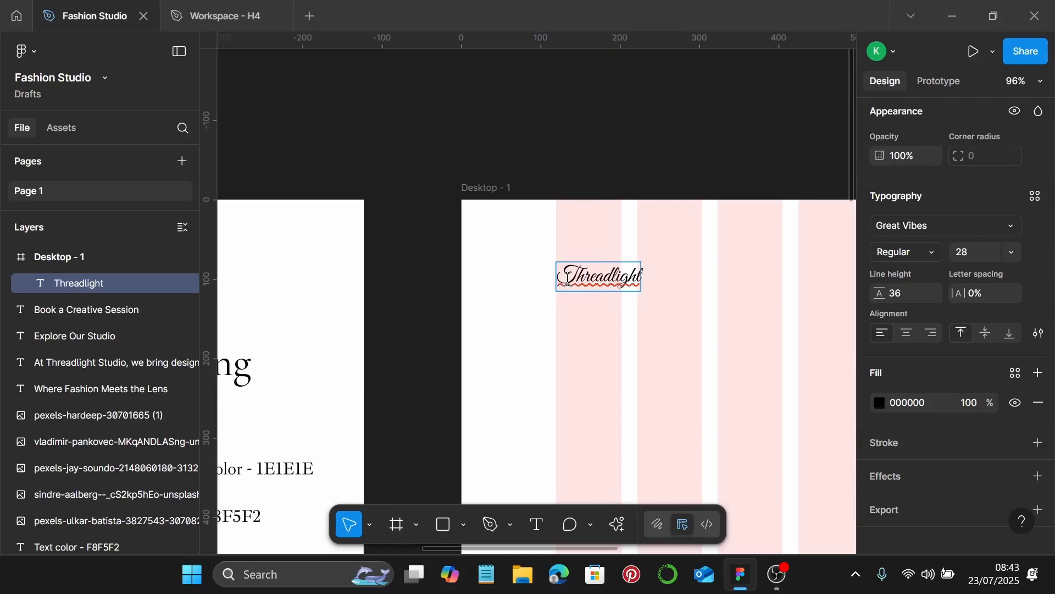
{"action": "type", "text": " Studio"}
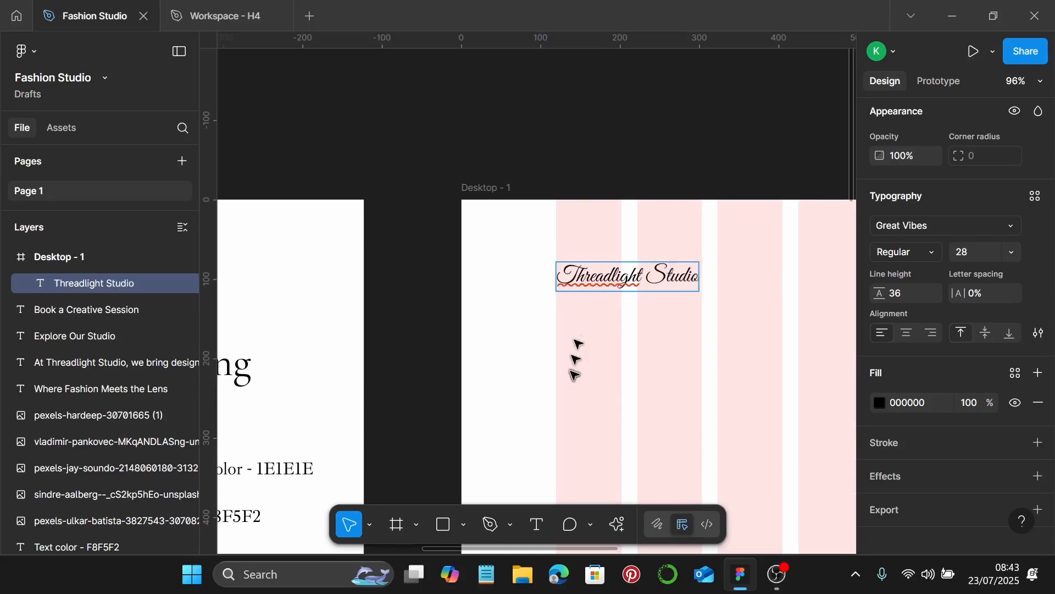
{"action": "key", "text": "Escape"}
{"action": "scroll", "coordinate": [605, 354], "scroll_direction": "down", "scroll_amount": 5}
{"action": "scroll", "coordinate": [605, 353], "scroll_direction": "right", "scroll_amount": 2}
{"action": "scroll", "coordinate": [605, 353], "scroll_direction": "down", "scroll_amount": 1}
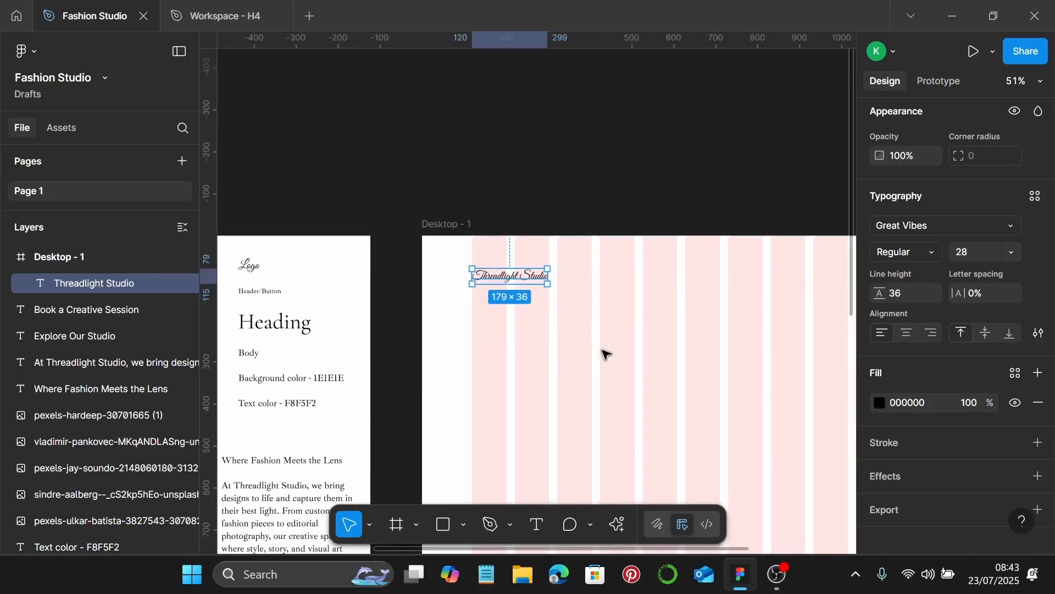
{"action": "left_click", "coordinate": [617, 278]}
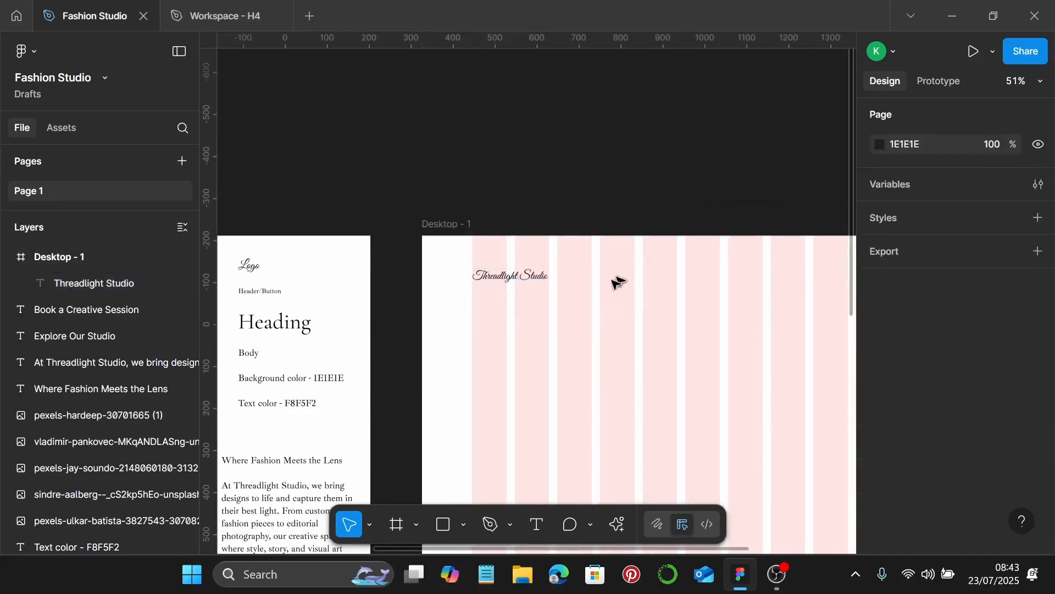
Move the Header/Button text into the frame and trim it to 'Header'
{"action": "left_click", "coordinate": [248, 293]}
{"action": "left_click_drag", "start_coordinate": [256, 297], "coordinate": [654, 288]}
{"action": "scroll", "coordinate": [1047, 440], "scroll_direction": "down", "scroll_amount": 5}
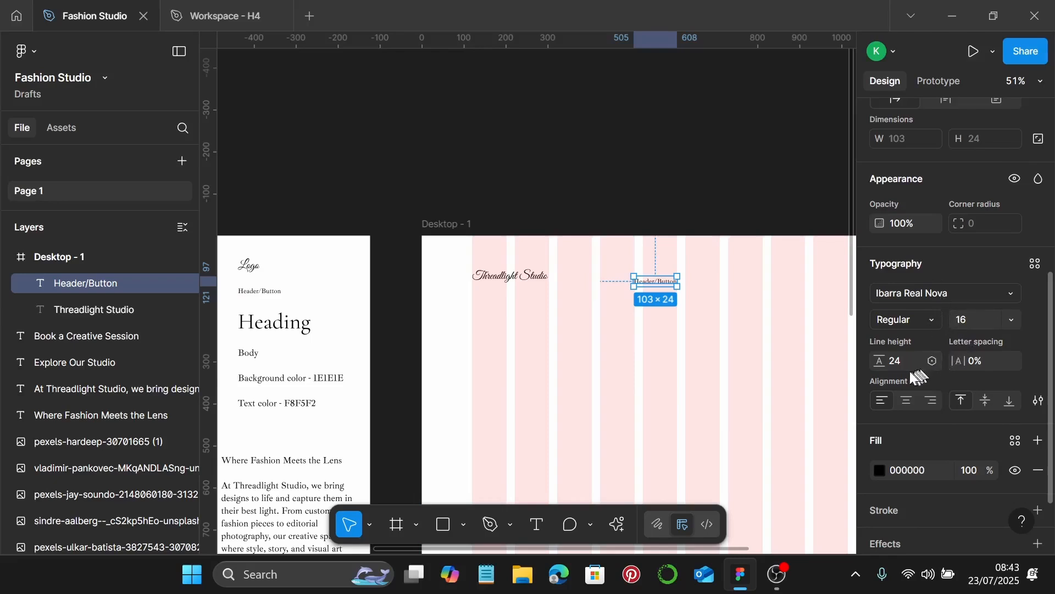
{"action": "scroll", "coordinate": [700, 299], "scroll_direction": "up", "scroll_amount": 2}
{"action": "double_click", "coordinate": [636, 278]}
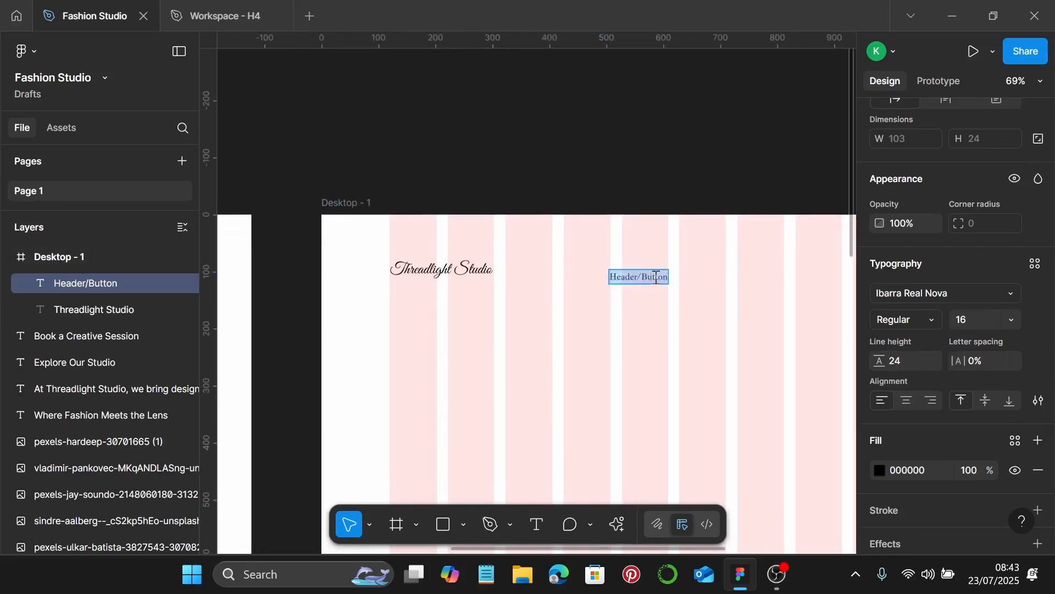
{"action": "left_click_drag", "start_coordinate": [641, 277], "coordinate": [693, 283]}
{"action": "key", "text": "BackSpace"}
{"action": "key", "text": "Escape"}
{"action": "left_click", "coordinate": [637, 299]}
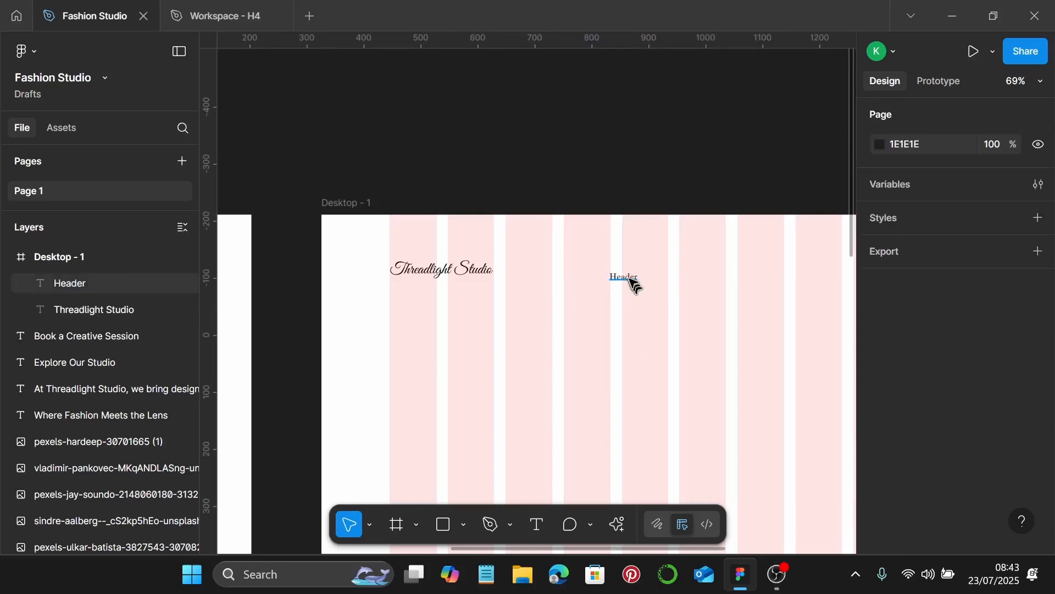
Wrap Header in auto layout with 15 horizontal and 5 vertical padding, placed in the nav row
{"action": "left_click", "coordinate": [632, 283]}
{"action": "key", "text": "shift+a"}
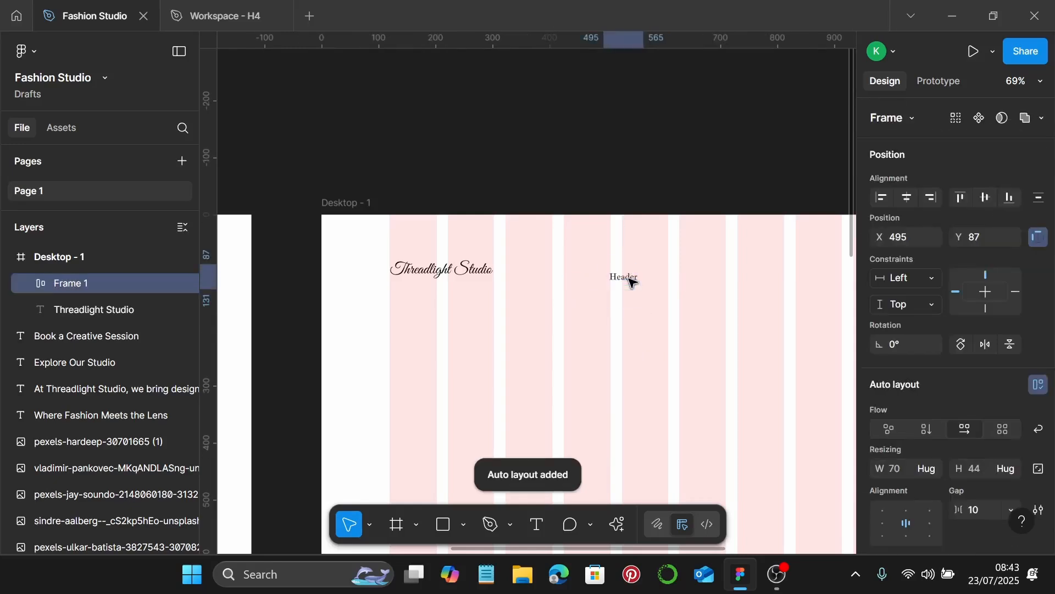
{"action": "scroll", "coordinate": [935, 390], "scroll_direction": "down", "scroll_amount": 5}
{"action": "left_click", "coordinate": [919, 334]}
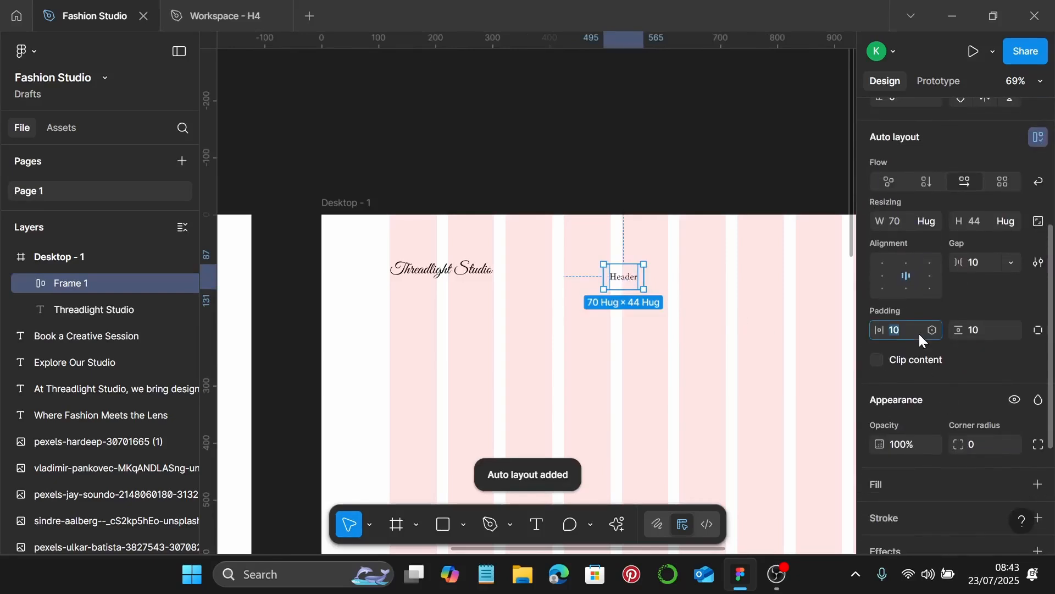
{"action": "type", "text": "15"}
{"action": "key", "text": "Return"}
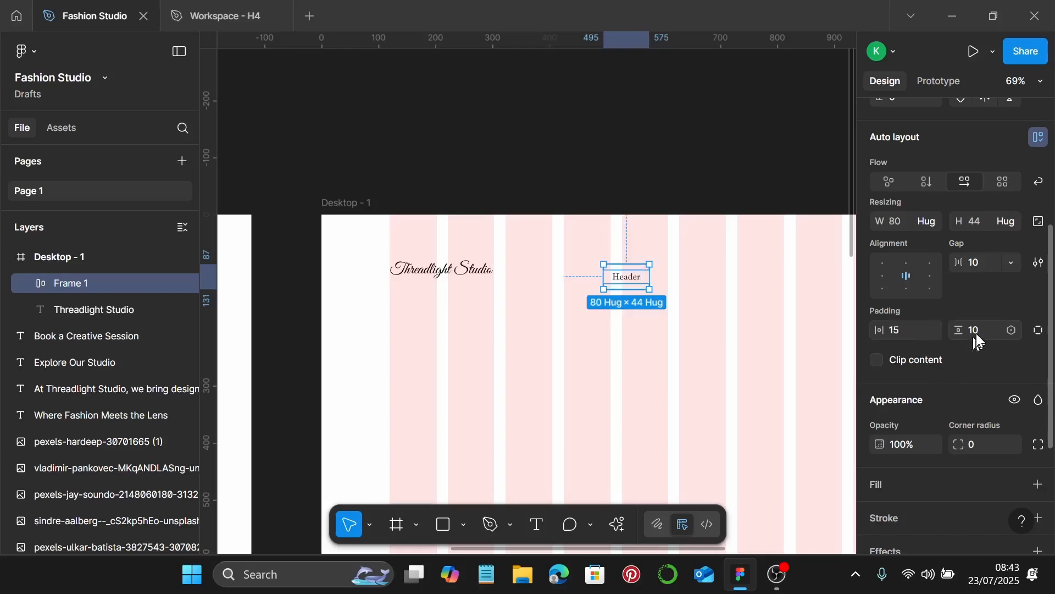
{"action": "type", "text": "5"}
{"action": "key", "text": "Return"}
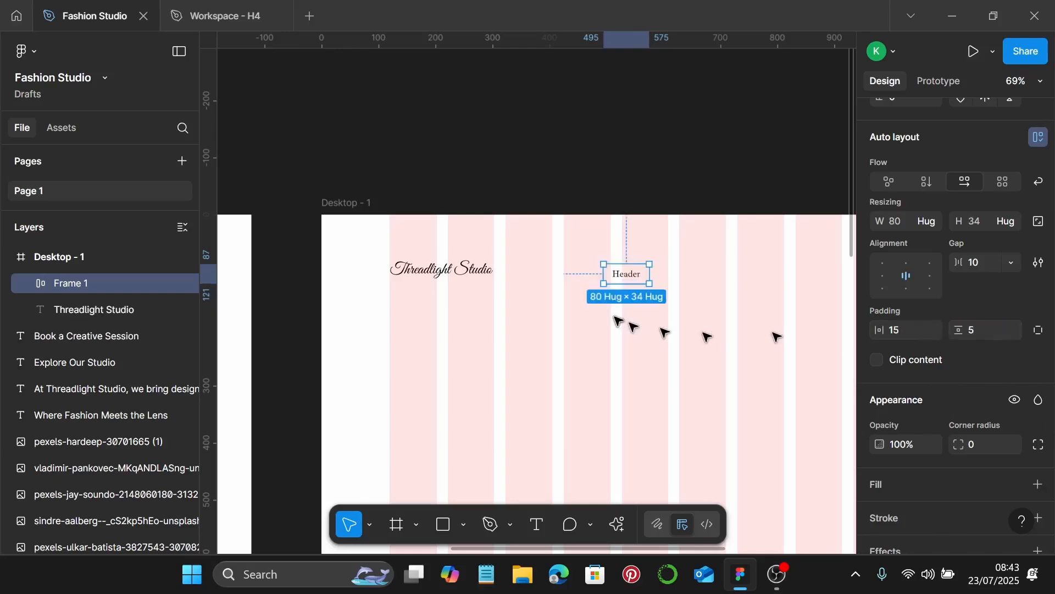
{"action": "scroll", "coordinate": [610, 321], "scroll_direction": "right", "scroll_amount": 3}
{"action": "scroll", "coordinate": [556, 316], "scroll_direction": "down", "scroll_amount": 1}
{"action": "left_click_drag", "start_coordinate": [533, 275], "coordinate": [771, 274]}
Add one more Header copy and rename the first three items Home, About and Services
{"action": "scroll", "coordinate": [759, 272], "scroll_direction": "right", "scroll_amount": 5}
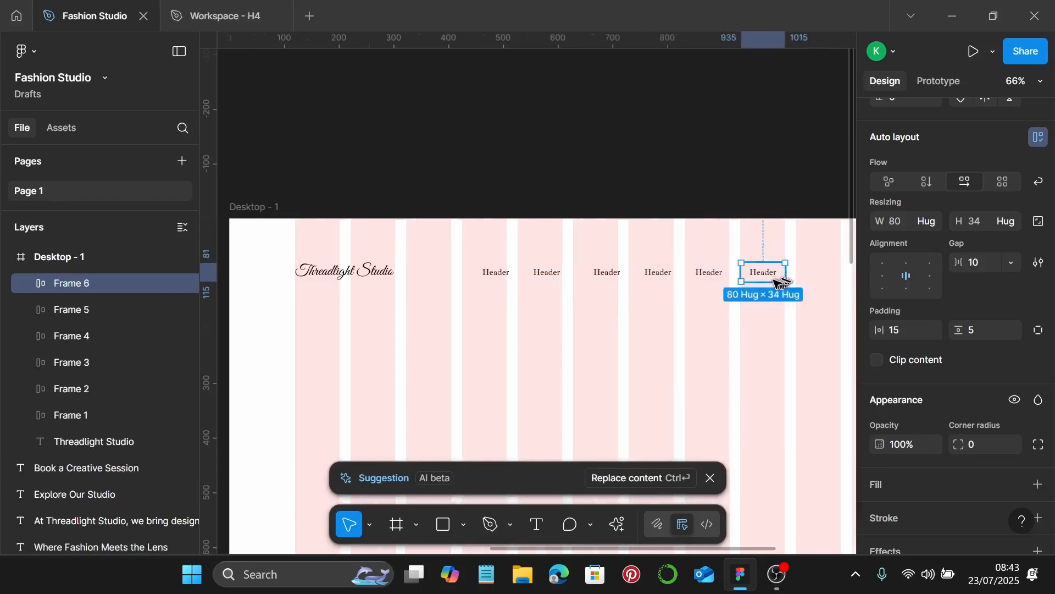
{"action": "left_click_drag", "start_coordinate": [490, 273], "coordinate": [652, 288]}
{"action": "scroll", "coordinate": [649, 287], "scroll_direction": "left", "scroll_amount": 4}
{"action": "scroll", "coordinate": [474, 270], "scroll_direction": "up", "scroll_amount": 4}
{"action": "scroll", "coordinate": [350, 282], "scroll_direction": "left", "scroll_amount": 2}
{"action": "double_click", "coordinate": [461, 278]}
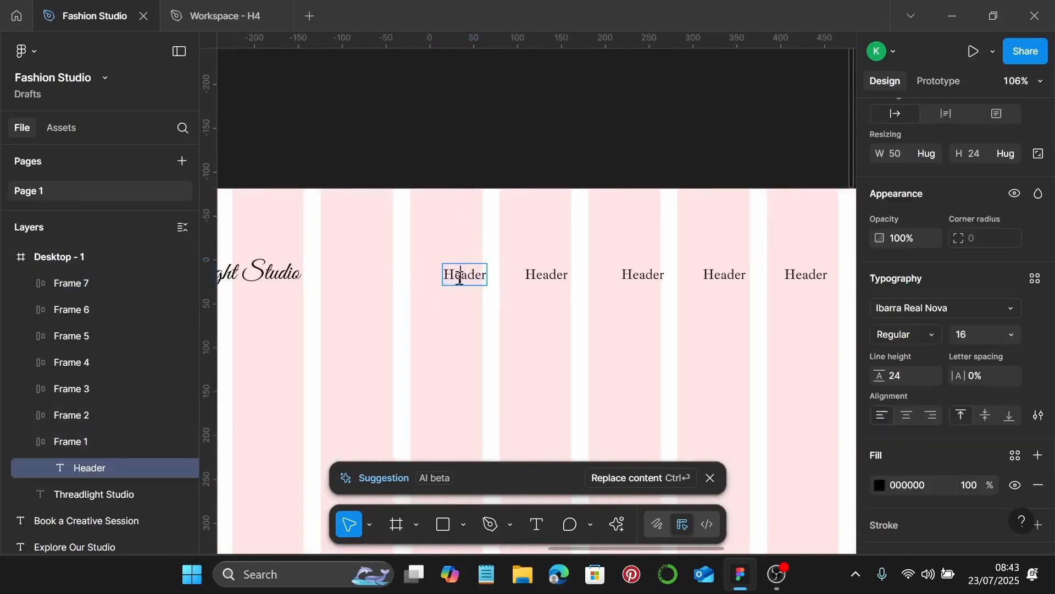
{"action": "double_click", "coordinate": [459, 279]}
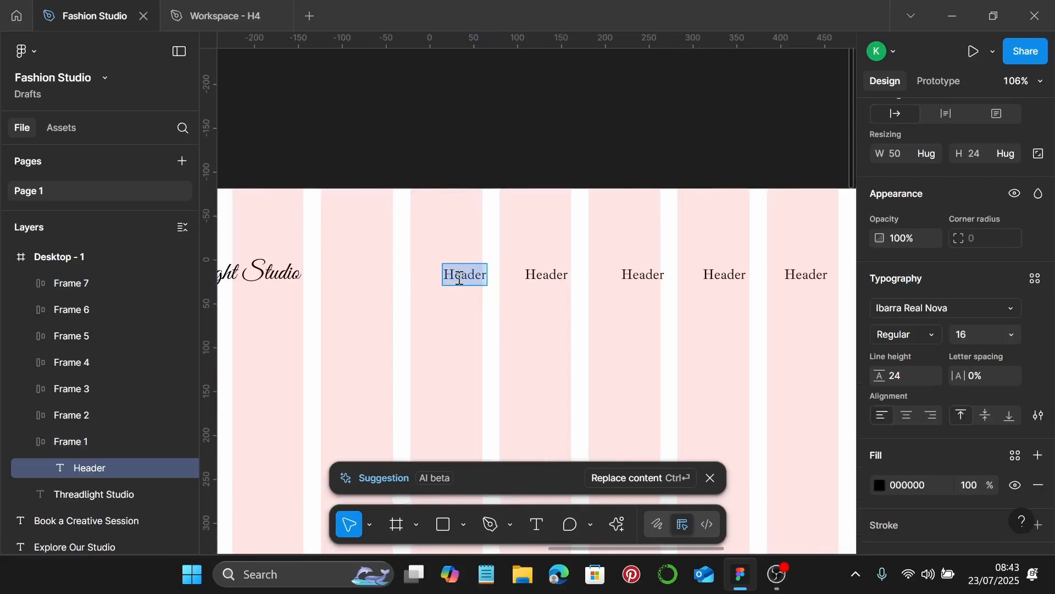
{"action": "type", "text": "Home"}
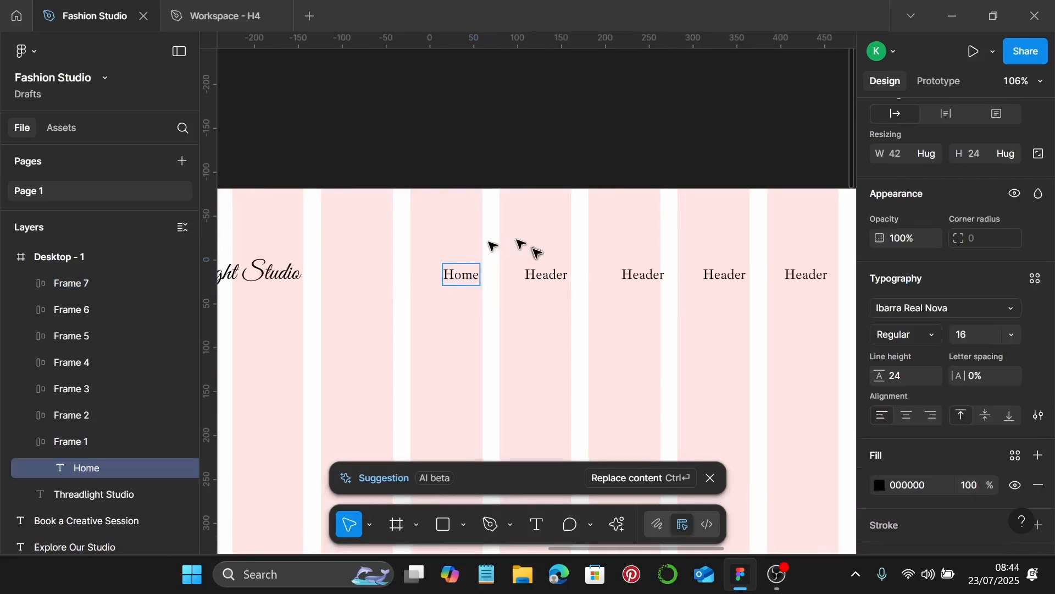
{"action": "double_click", "coordinate": [539, 269]}
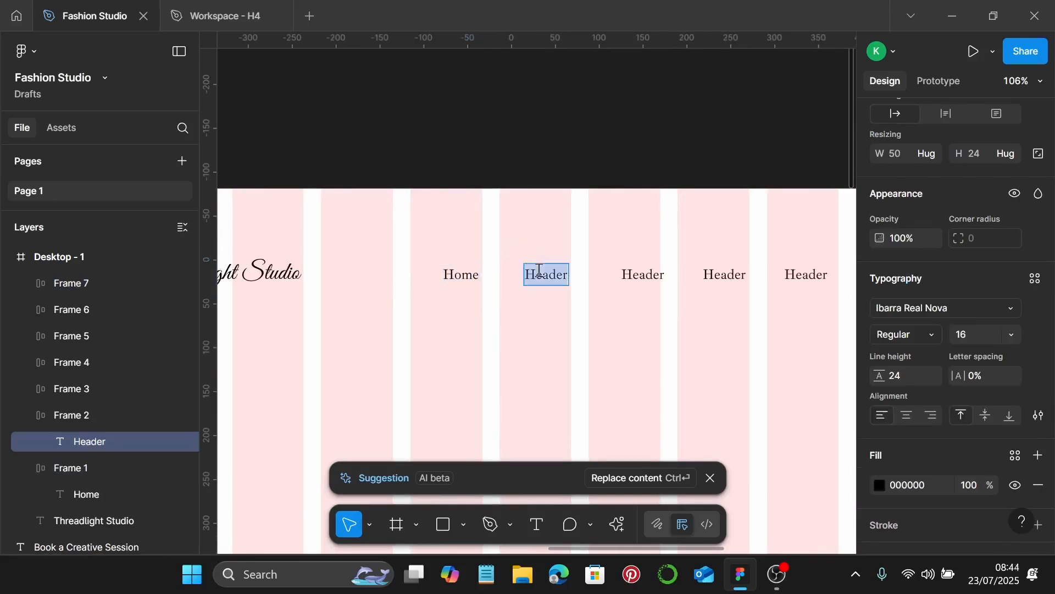
{"action": "type", "text": "About"}
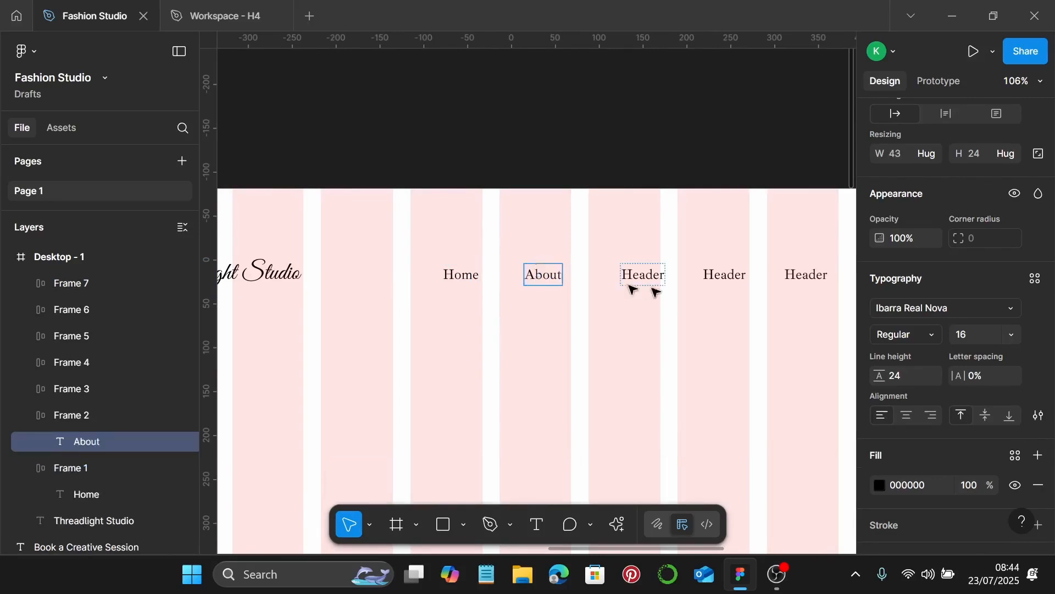
{"action": "double_click", "coordinate": [656, 283]}
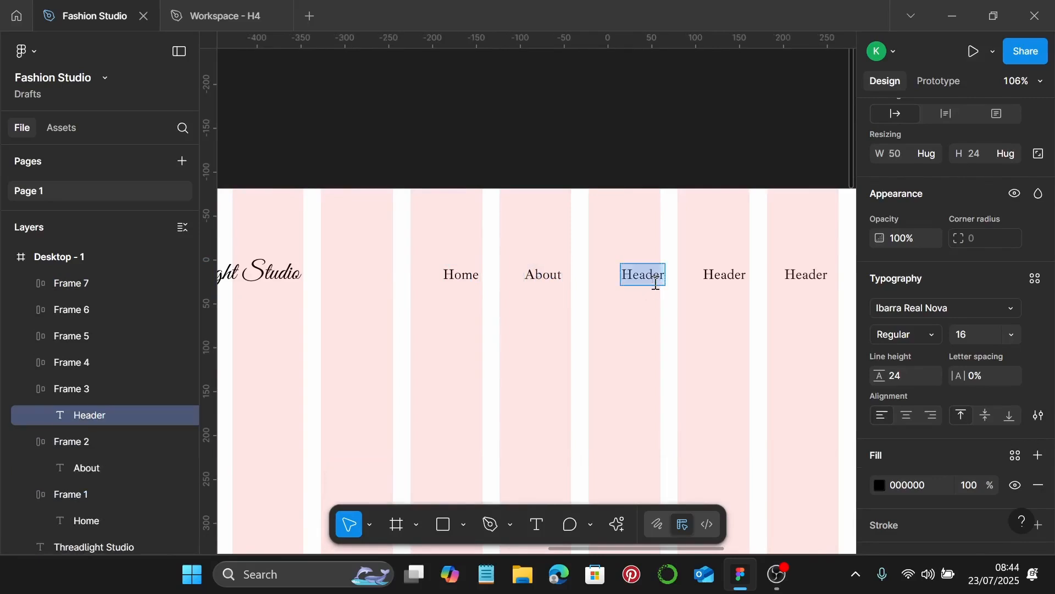
{"action": "type", "text": "Servic"}
Rename the next three Header items Portfolio, Journal and Contact
{"action": "scroll", "coordinate": [656, 284], "scroll_direction": "right", "scroll_amount": 3}
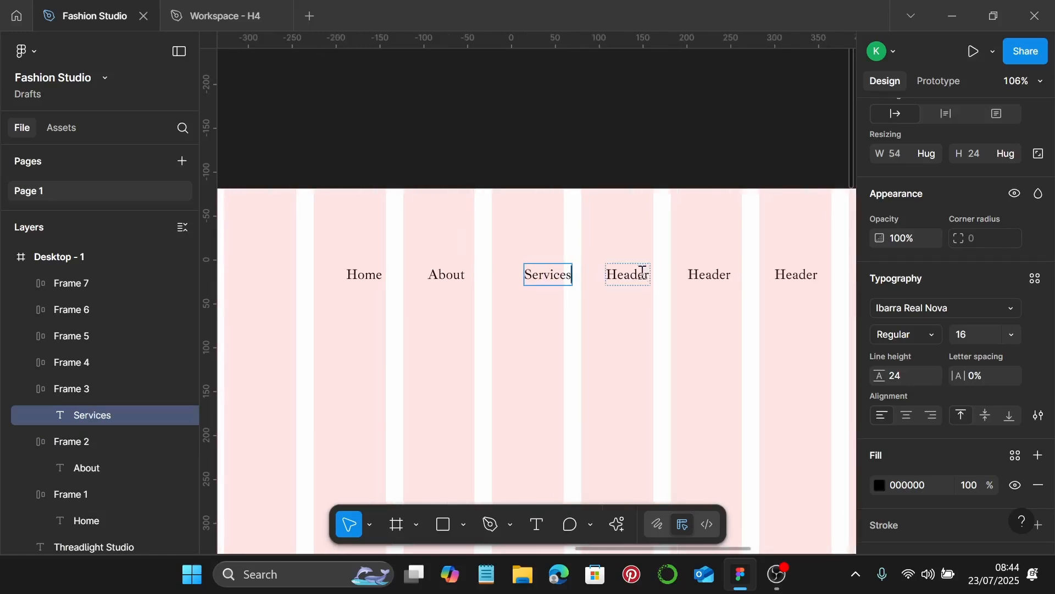
{"action": "double_click", "coordinate": [641, 272]}
{"action": "type", "text": "P"}
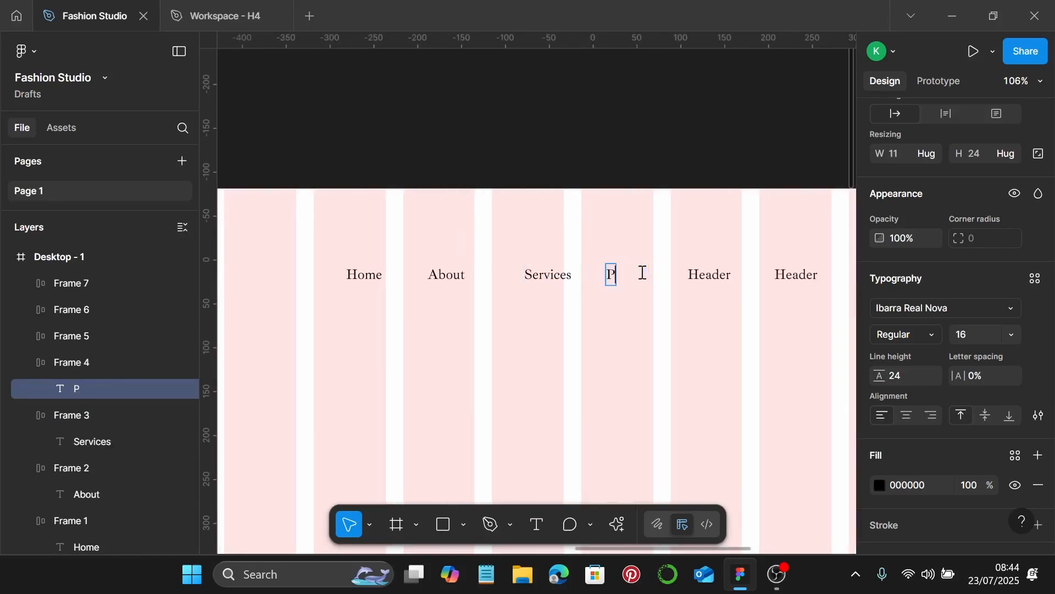
{"action": "type", "text": "ortfolio"}
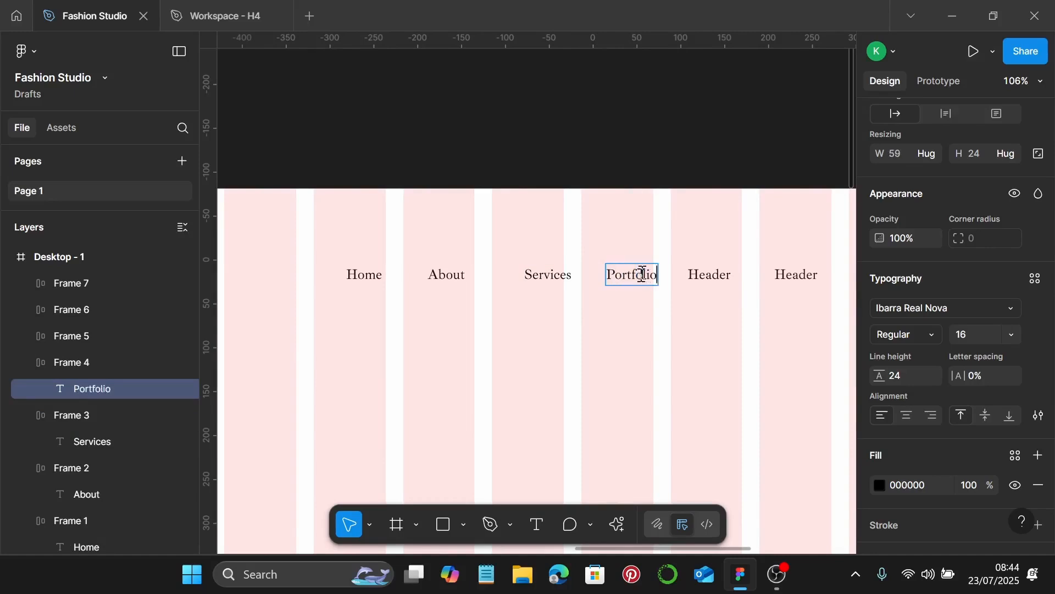
{"action": "double_click", "coordinate": [722, 279]}
{"action": "double_click", "coordinate": [722, 281]}
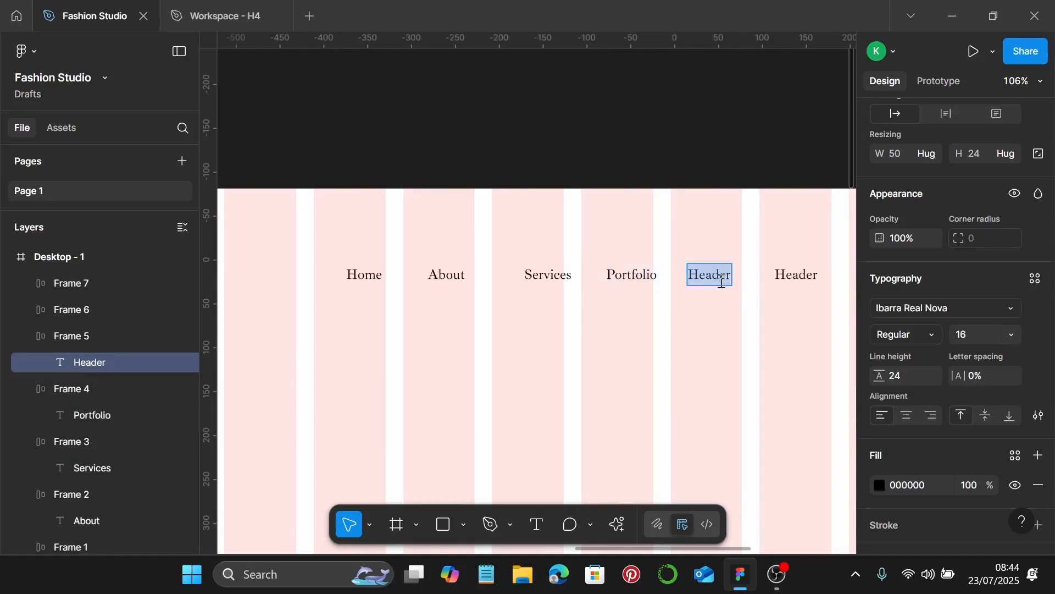
{"action": "type", "text": "Jout"}
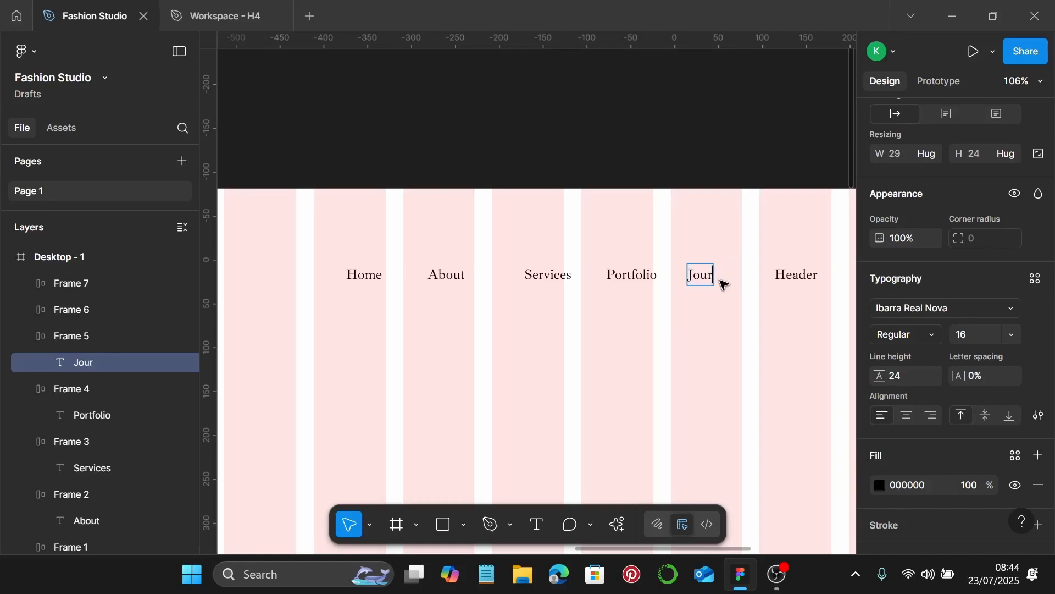
{"action": "scroll", "coordinate": [722, 283], "scroll_direction": "right", "scroll_amount": 3}
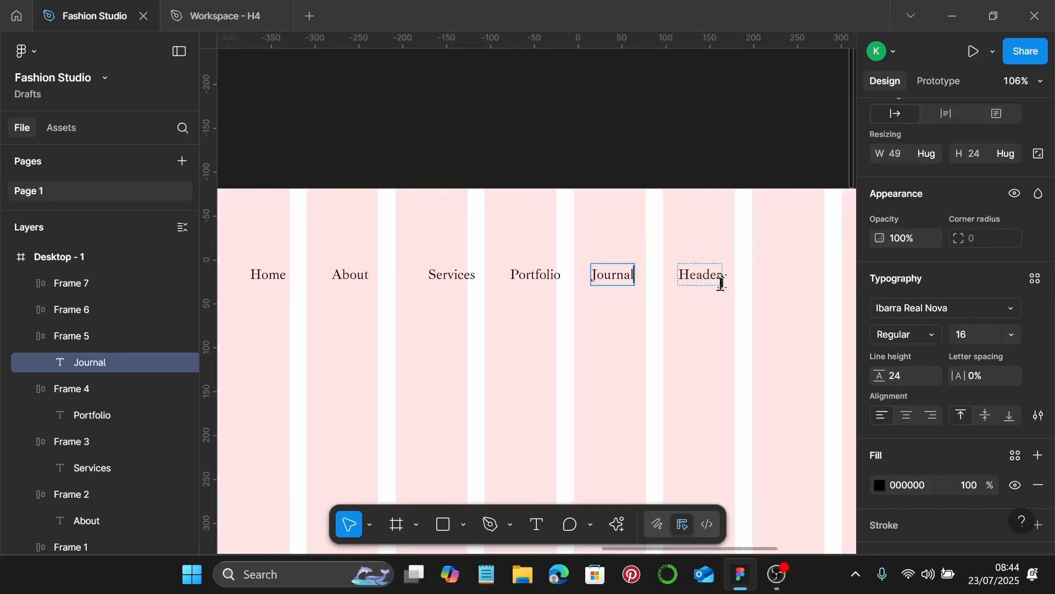
{"action": "double_click", "coordinate": [711, 270]}
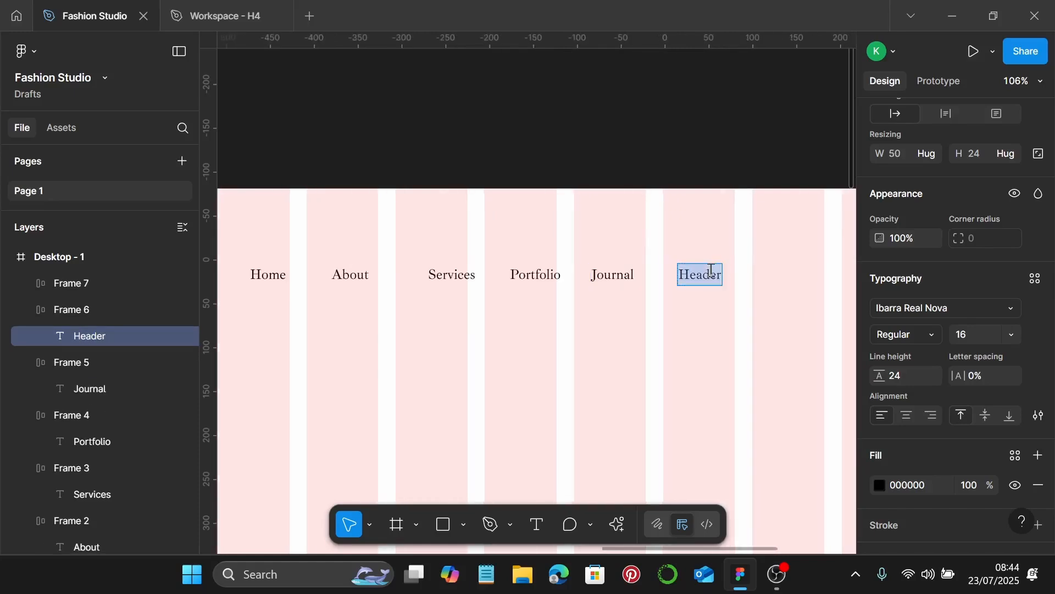
{"action": "type", "text": "Contact"}
Shift-select all six nav links from Contact back to Home
{"action": "key", "text": "Escape"}
{"action": "left_click", "coordinate": [658, 335]}
{"action": "scroll", "coordinate": [659, 333], "scroll_direction": "down", "scroll_amount": 3}
{"action": "left_click", "coordinate": [687, 291]}
{"action": "left_click", "coordinate": [624, 290], "text": "shift"}
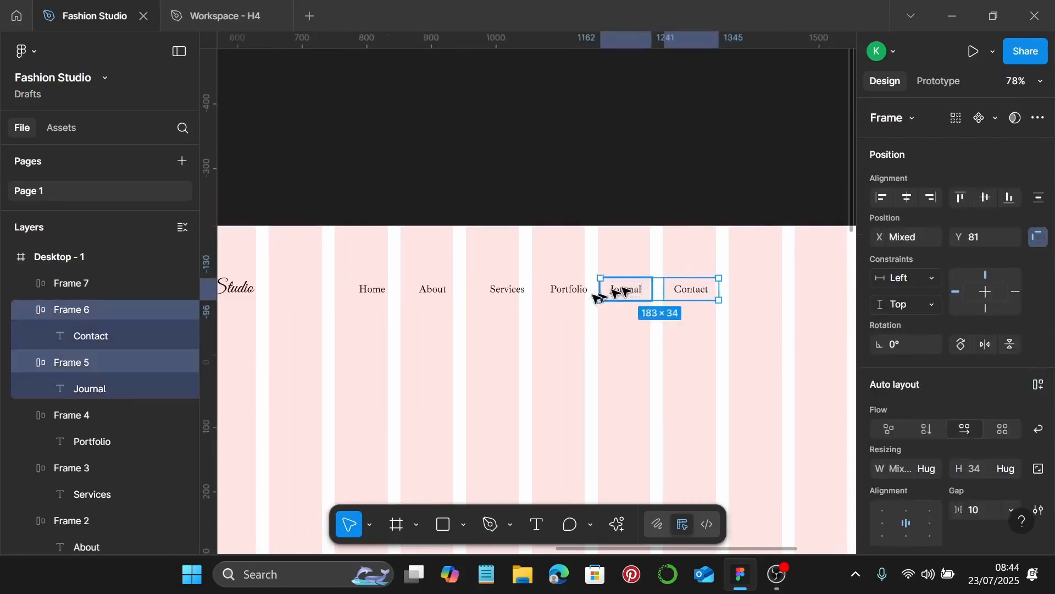
{"action": "left_click", "coordinate": [555, 293], "text": "shift"}
{"action": "left_click", "coordinate": [503, 292], "text": "shift"}
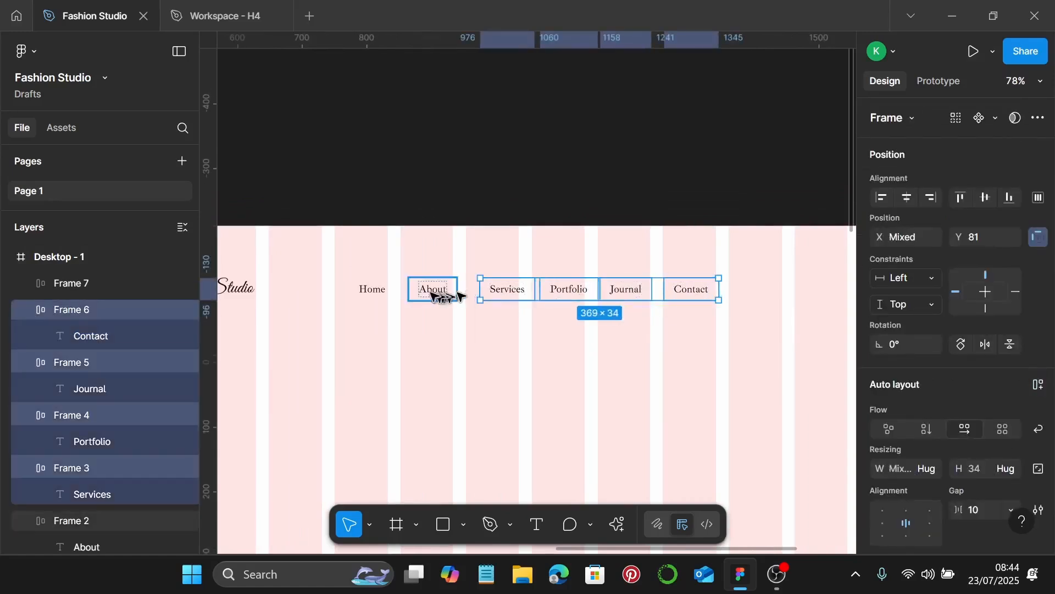
{"action": "left_click", "coordinate": [434, 294], "text": "shift"}
{"action": "left_click", "coordinate": [385, 295], "text": "shift"}
Wrap the six nav links in an auto-layout row with 10 spacing
{"action": "key", "text": "shift+a"}
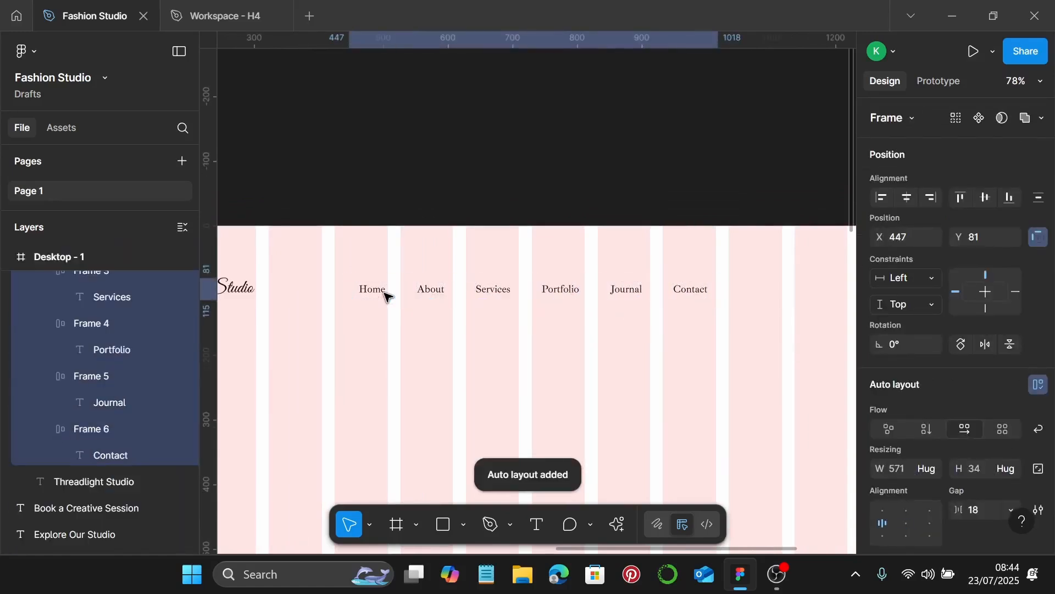
{"action": "scroll", "coordinate": [942, 410], "scroll_direction": "down", "scroll_amount": 3}
{"action": "left_click", "coordinate": [988, 347]}
{"action": "type", "text": "10"}
{"action": "key", "text": "Return"}
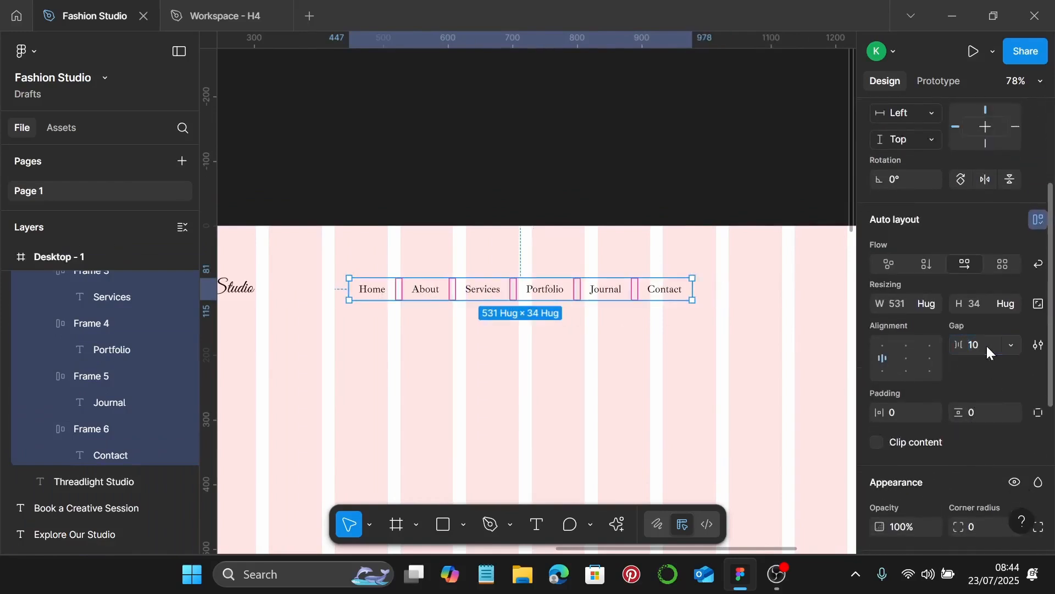
Change the last Header placeholder to read 'Book a Session'
{"action": "scroll", "coordinate": [715, 319], "scroll_direction": "right", "scroll_amount": 3}
{"action": "left_click", "coordinate": [686, 297]}
{"action": "double_click", "coordinate": [686, 296]}
{"action": "type", "text": "Book a call"}
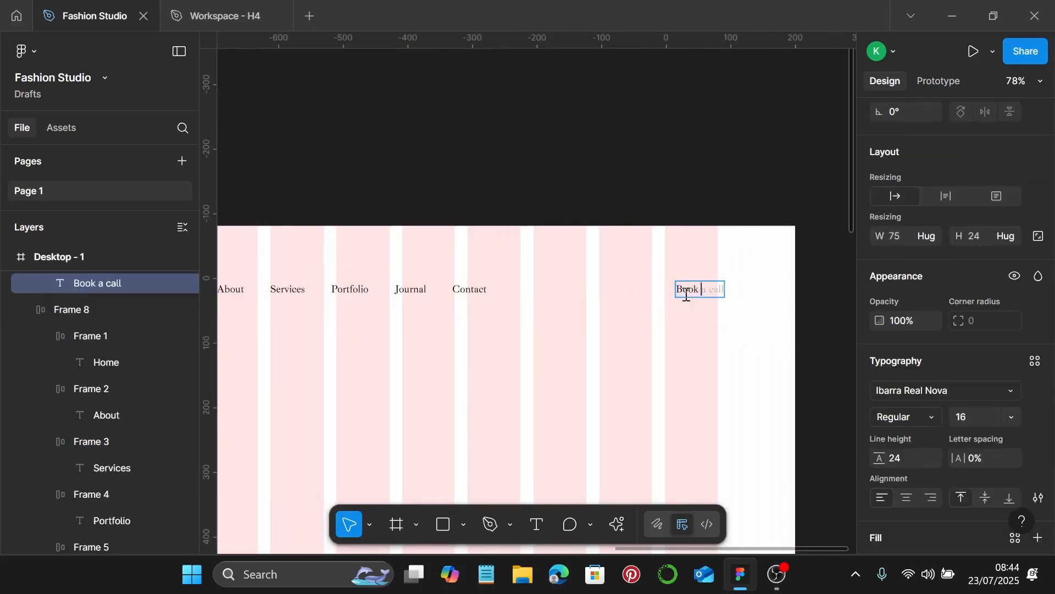
{"action": "type", "text": "Session"}
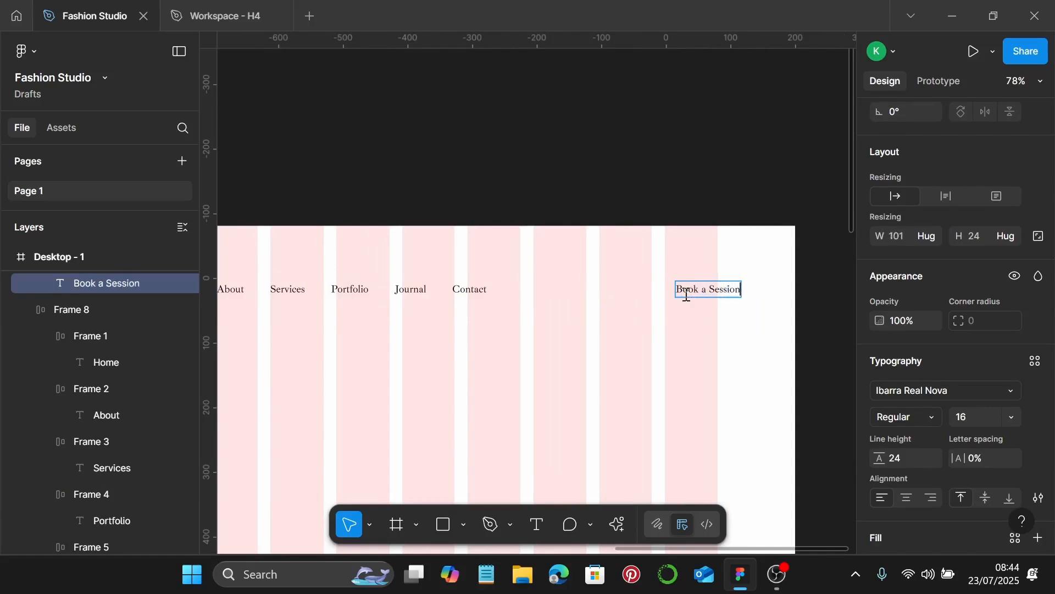
{"action": "left_click", "coordinate": [593, 329]}
Nudge the Book a Session frame left to X 1189, then select the logo
{"action": "scroll", "coordinate": [599, 325], "scroll_direction": "left", "scroll_amount": 5}
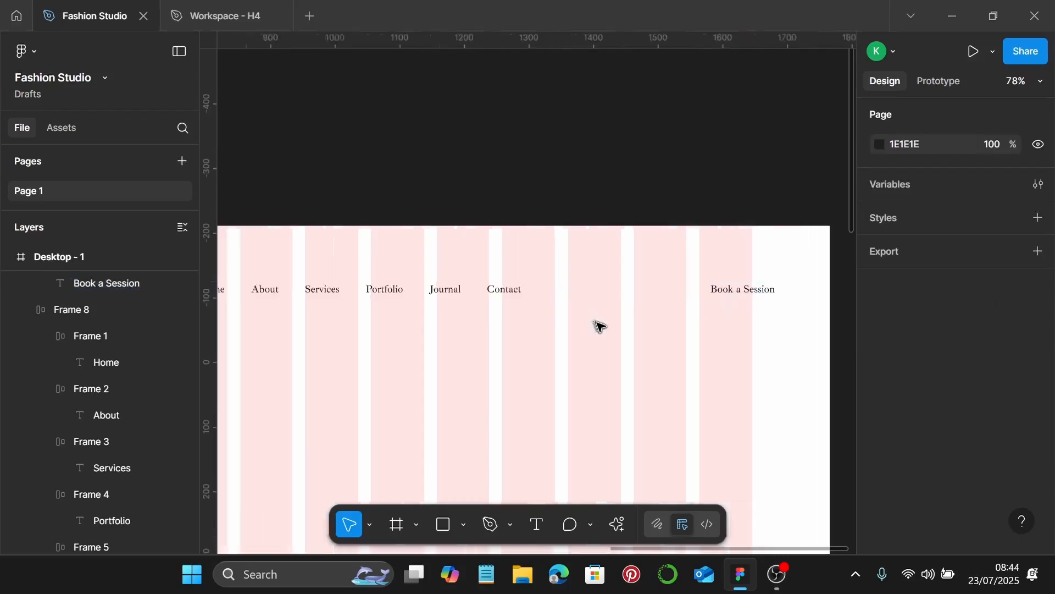
{"action": "scroll", "coordinate": [780, 282], "scroll_direction": "right", "scroll_amount": 3}
{"action": "scroll", "coordinate": [771, 286], "scroll_direction": "up", "scroll_amount": 5}
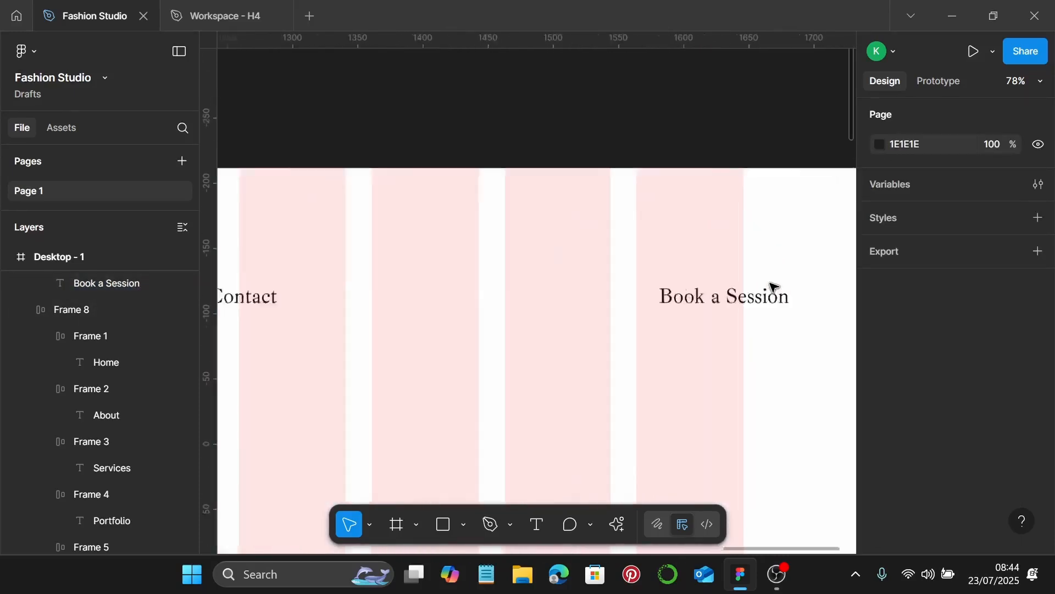
{"action": "left_click", "coordinate": [761, 299]}
{"action": "left_click_drag", "start_coordinate": [761, 299], "coordinate": [680, 299]}
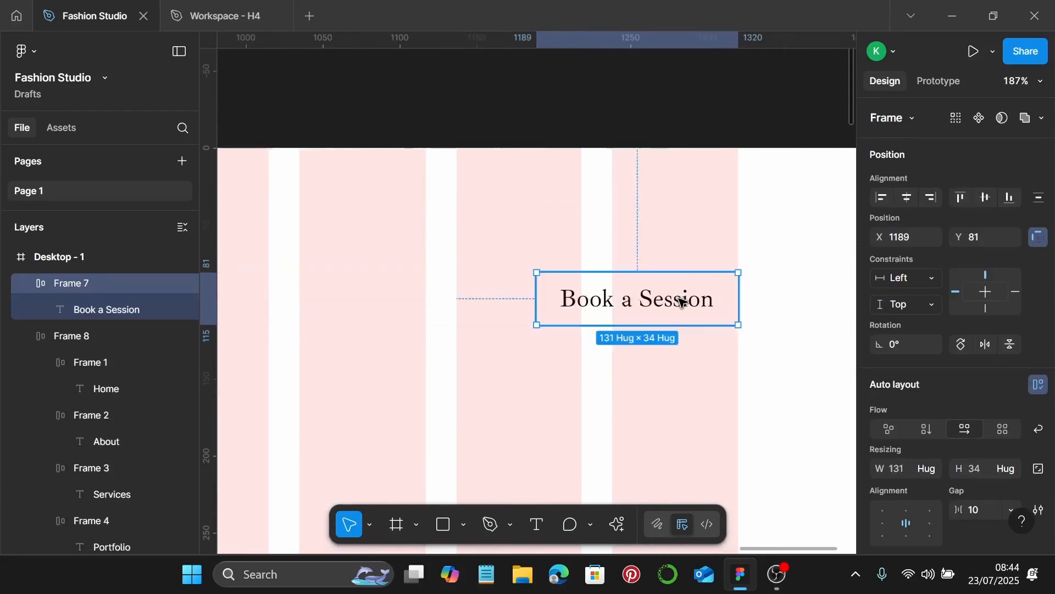
{"action": "scroll", "coordinate": [680, 300], "scroll_direction": "down", "scroll_amount": 5}
{"action": "scroll", "coordinate": [678, 304], "scroll_direction": "left", "scroll_amount": 5}
{"action": "scroll", "coordinate": [304, 280], "scroll_direction": "up", "scroll_amount": 3}
{"action": "left_click", "coordinate": [257, 292]}
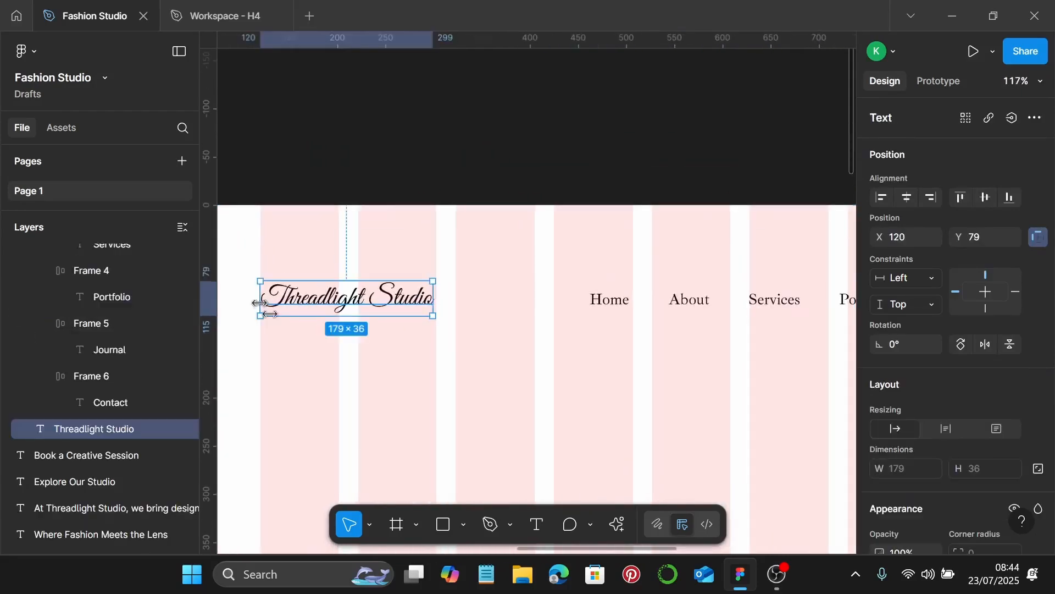
{"action": "scroll", "coordinate": [259, 303], "scroll_direction": "up", "scroll_amount": 5}
{"action": "scroll", "coordinate": [258, 303], "scroll_direction": "down", "scroll_amount": 5}
Wrap the logo, nav link row and Book a Session into one auto-layout header row
{"action": "left_click", "coordinate": [593, 300], "text": "shift"}
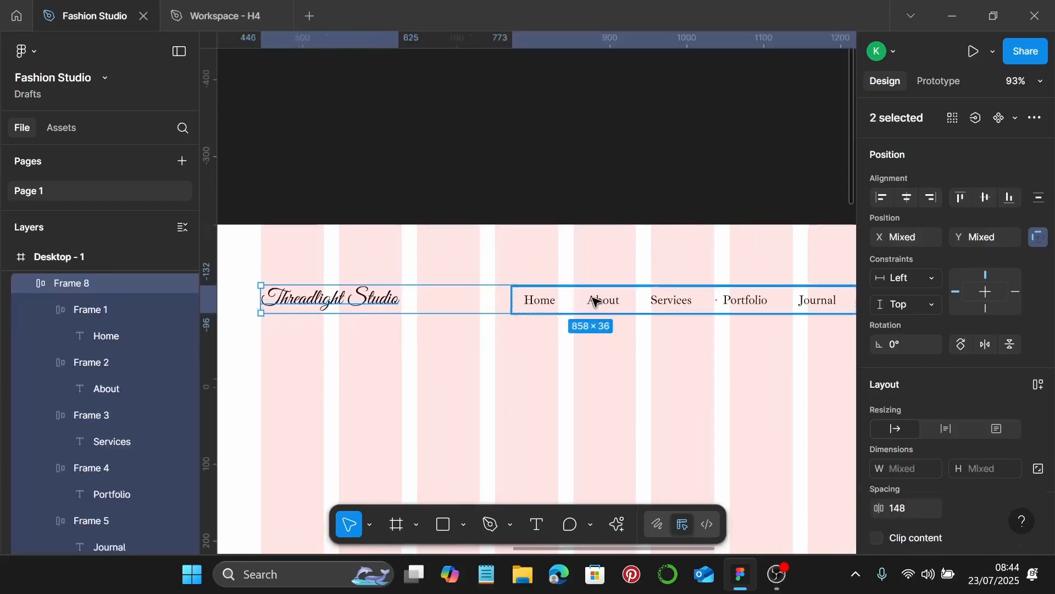
{"action": "scroll", "coordinate": [596, 301], "scroll_direction": "down", "scroll_amount": 1}
{"action": "scroll", "coordinate": [594, 301], "scroll_direction": "down", "scroll_amount": 2}
{"action": "scroll", "coordinate": [632, 299], "scroll_direction": "right", "scroll_amount": 3}
{"action": "left_click", "coordinate": [665, 298], "text": "shift"}
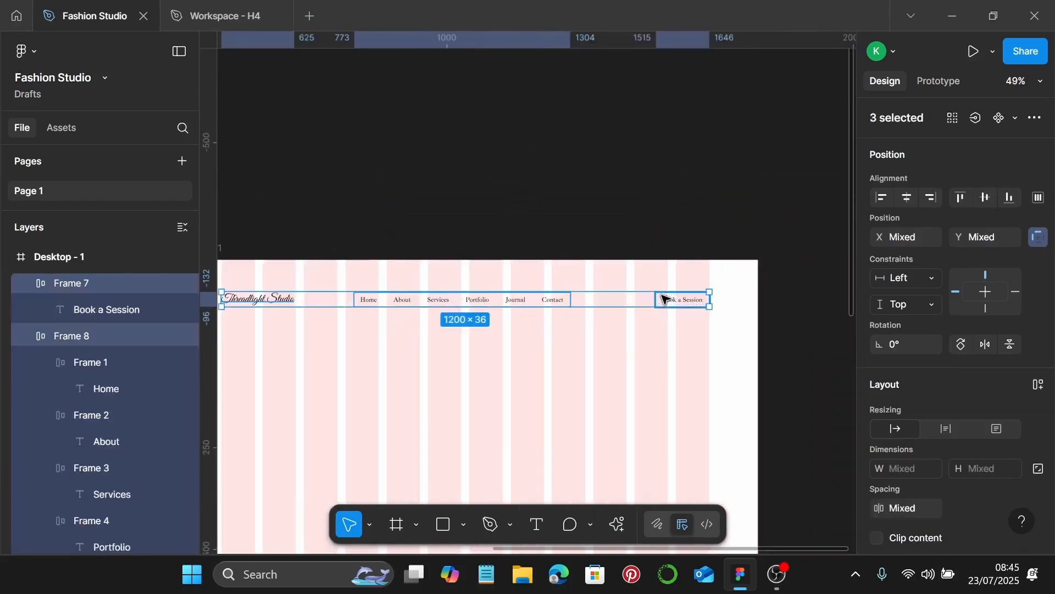
{"action": "key", "text": "shift+a"}
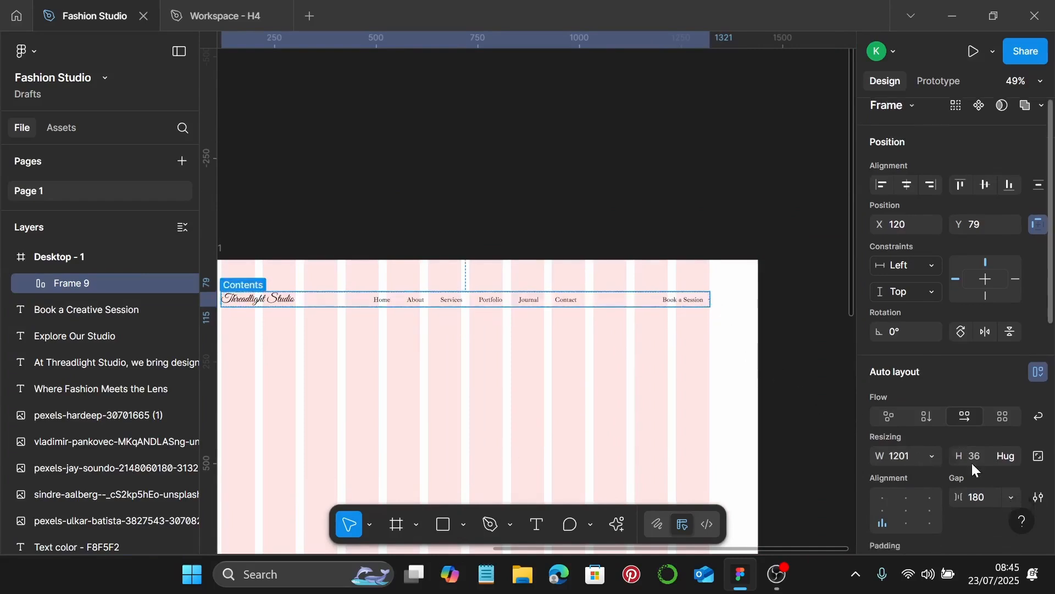
{"action": "left_click", "coordinate": [674, 367]}
{"action": "left_click", "coordinate": [694, 301]}
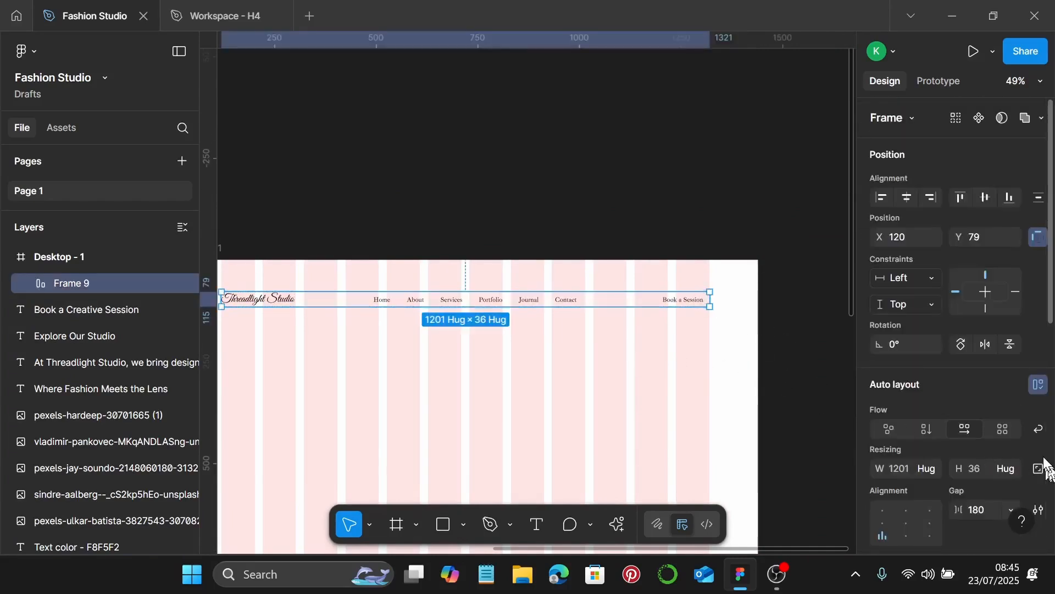
Give the header row auto spacing, 20 side padding and a 1200 width
{"action": "scroll", "coordinate": [925, 429], "scroll_direction": "down", "scroll_amount": 5}
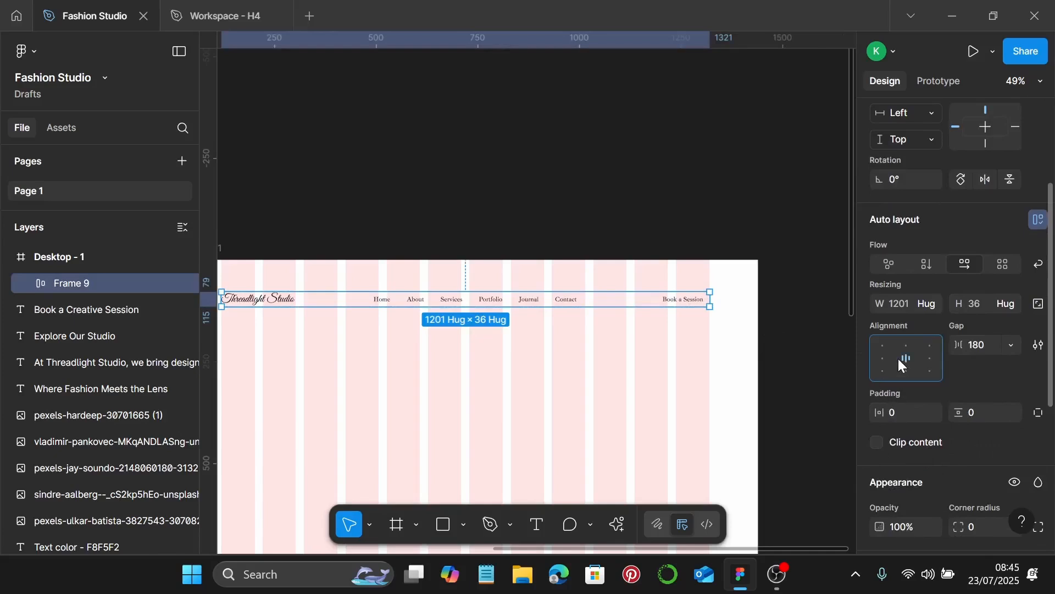
{"action": "left_click", "coordinate": [1011, 346]}
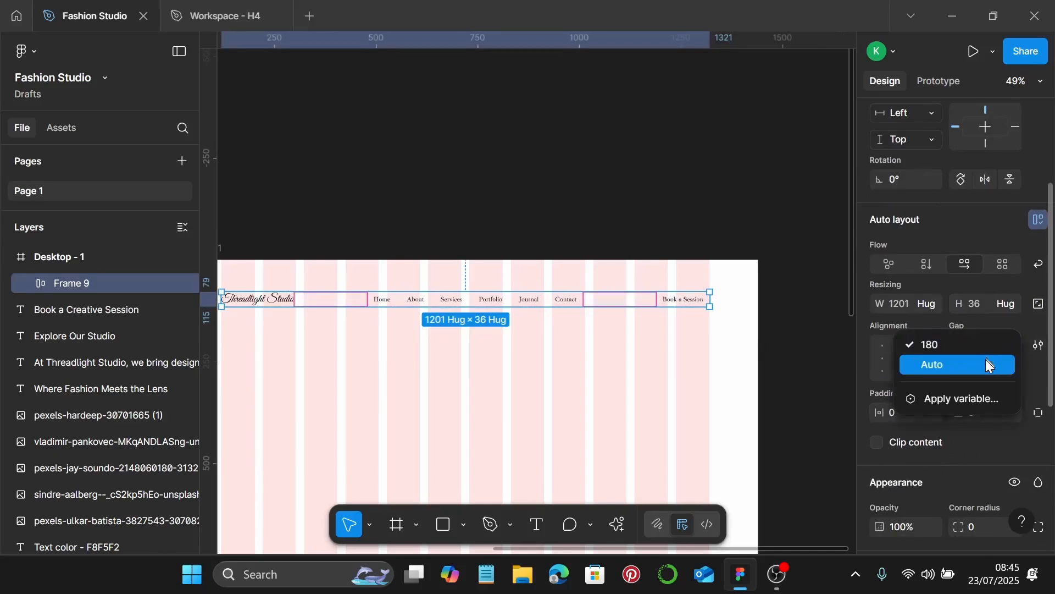
{"action": "left_click", "coordinate": [937, 363]}
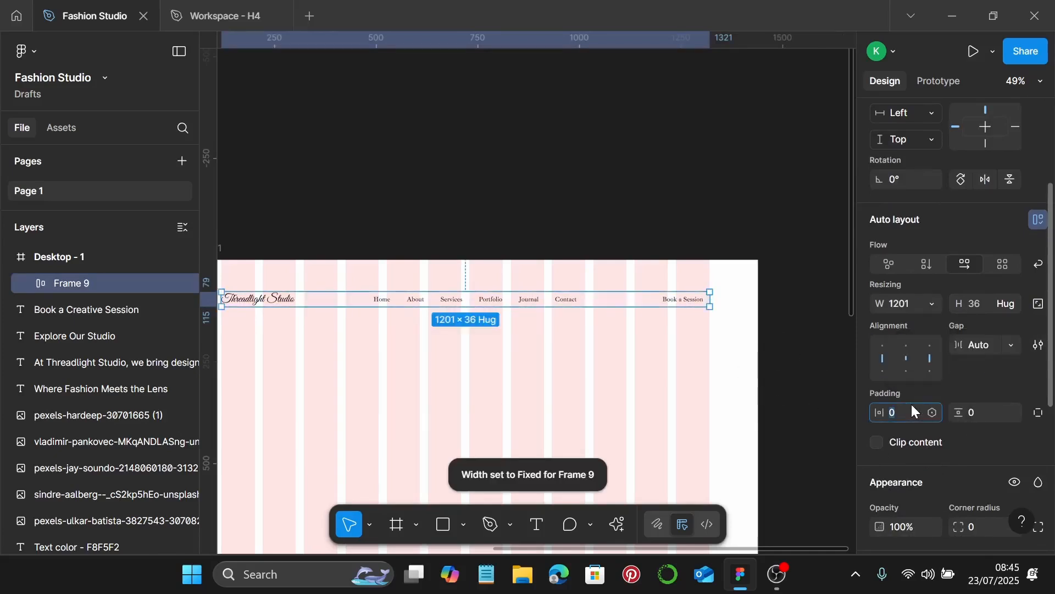
{"action": "key", "text": "Return"}
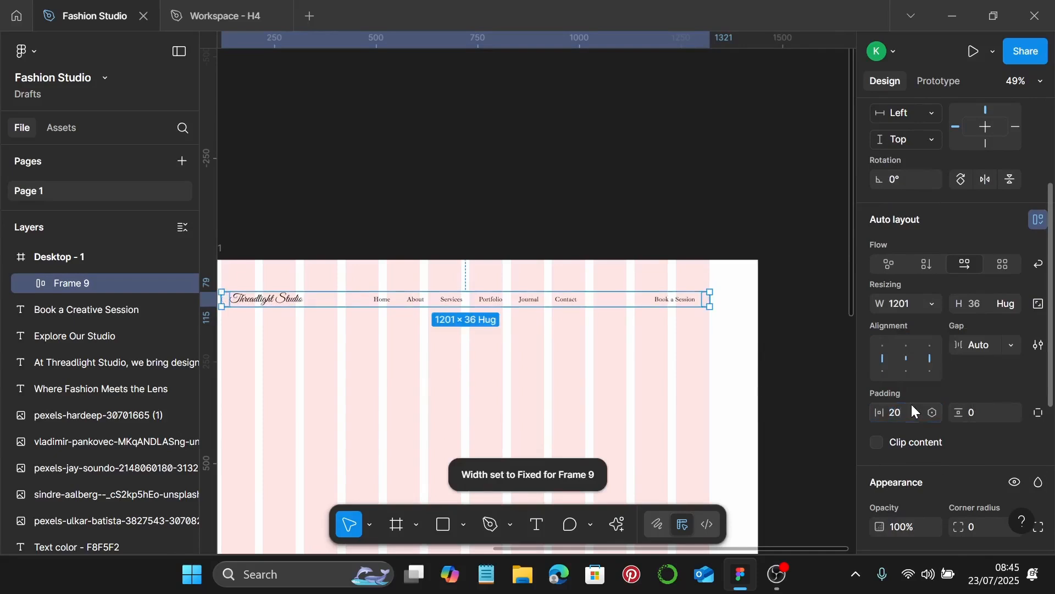
{"action": "scroll", "coordinate": [742, 304], "scroll_direction": "up", "scroll_amount": 3}
{"action": "scroll", "coordinate": [743, 304], "scroll_direction": "up", "scroll_amount": 6}
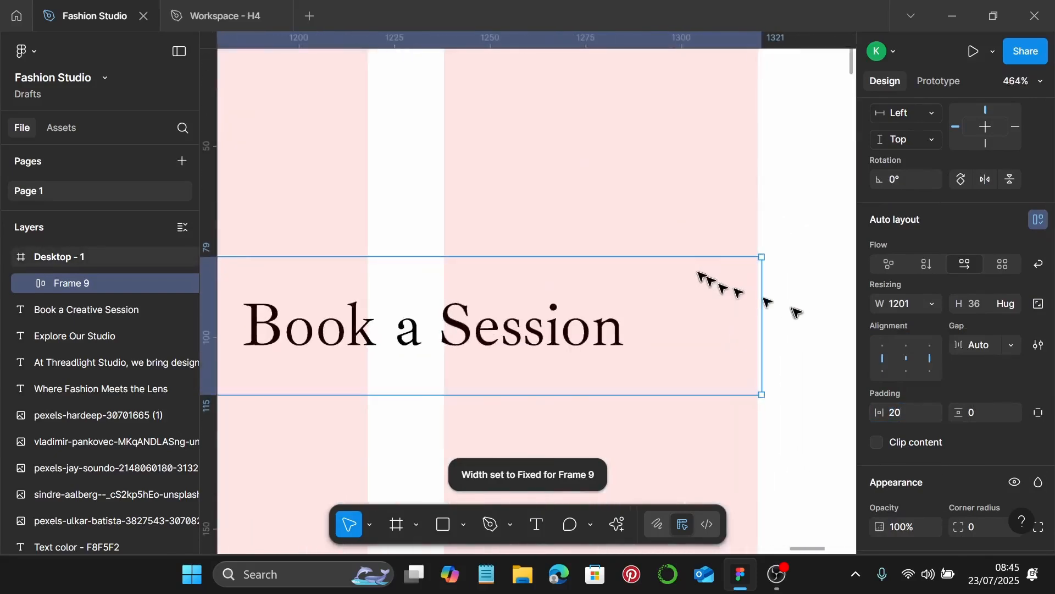
{"action": "left_click_drag", "start_coordinate": [759, 313], "coordinate": [757, 311]}
Reselect the nav bar frame and scroll the Design panel down to Fill
{"action": "scroll", "coordinate": [757, 311], "scroll_direction": "down", "scroll_amount": 7}
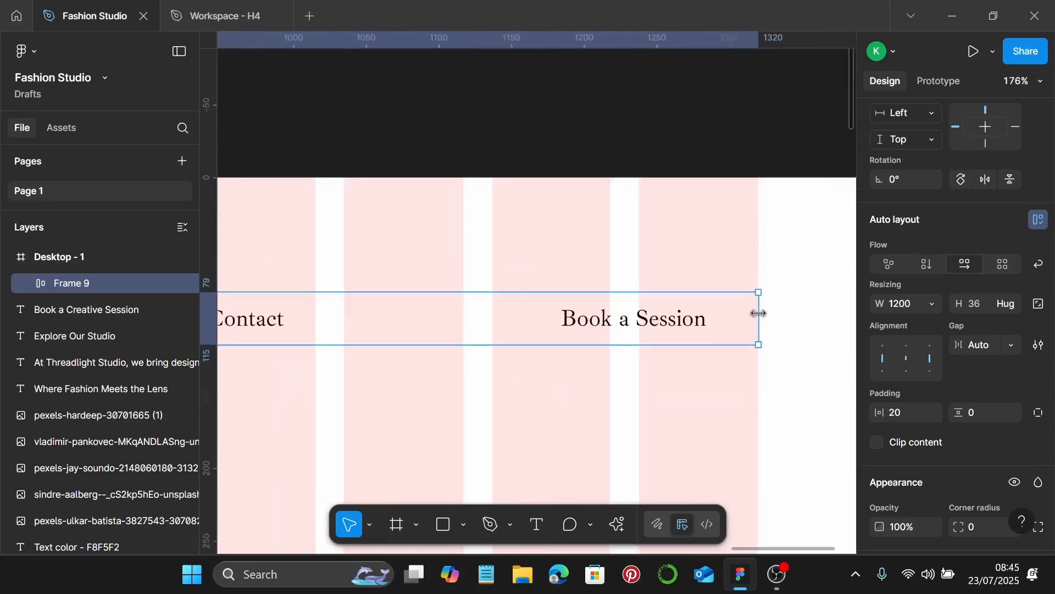
{"action": "scroll", "coordinate": [478, 319], "scroll_direction": "left", "scroll_amount": 5}
{"action": "scroll", "coordinate": [479, 323], "scroll_direction": "up", "scroll_amount": 5}
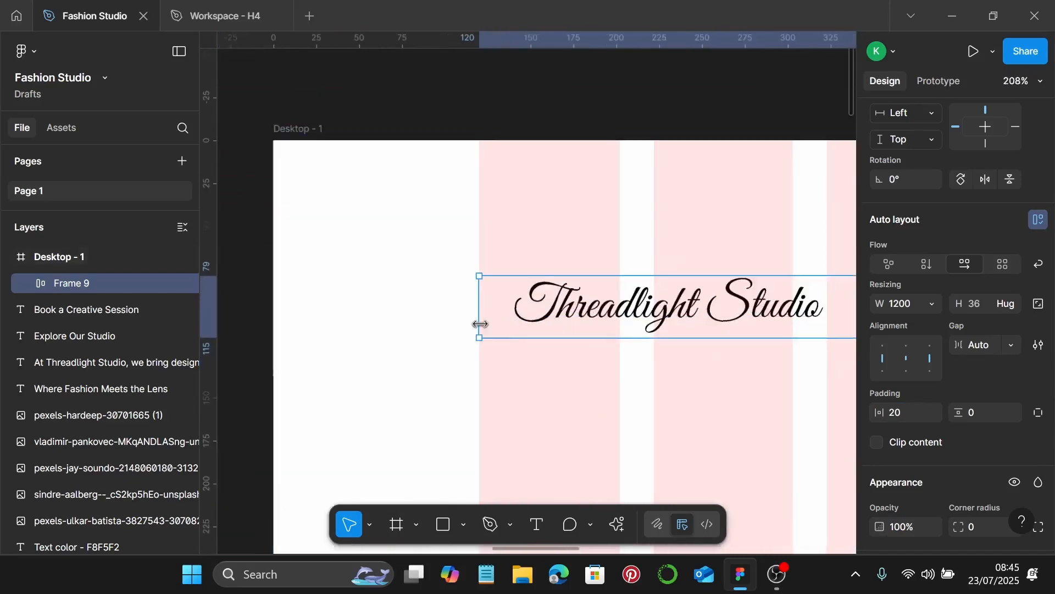
{"action": "scroll", "coordinate": [480, 324], "scroll_direction": "down", "scroll_amount": 2}
{"action": "scroll", "coordinate": [480, 324], "scroll_direction": "down", "scroll_amount": 3}
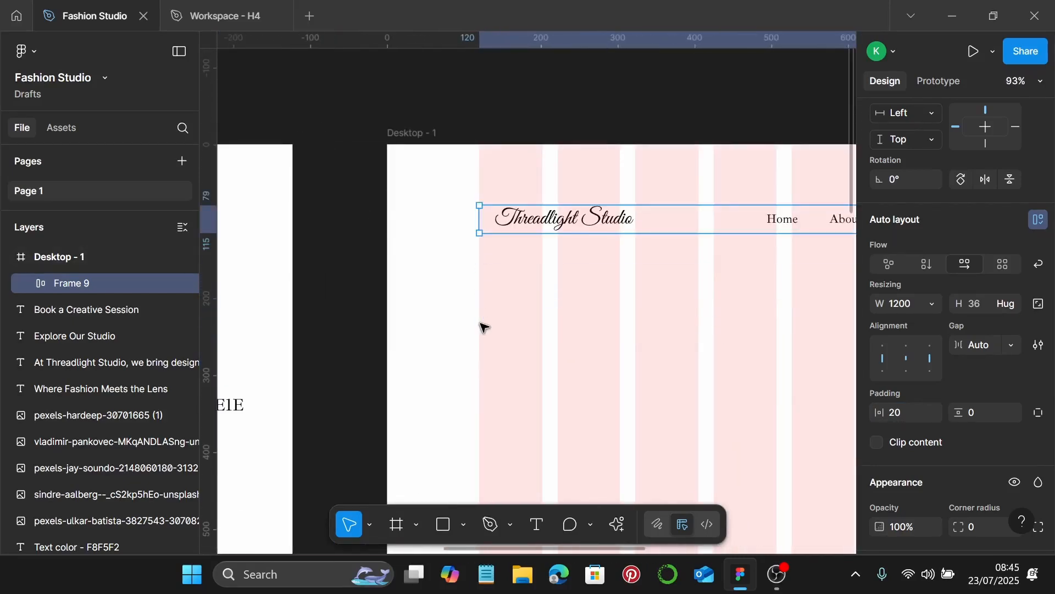
{"action": "scroll", "coordinate": [480, 326], "scroll_direction": "right", "scroll_amount": 2}
{"action": "scroll", "coordinate": [654, 314], "scroll_direction": "right", "scroll_amount": 2}
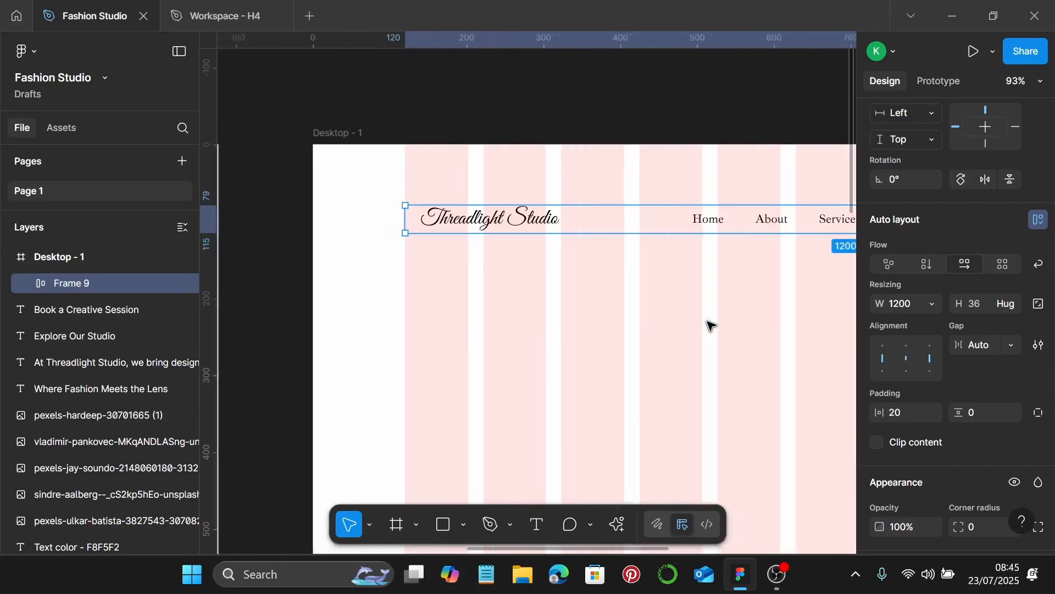
{"action": "left_click", "coordinate": [641, 305]}
{"action": "scroll", "coordinate": [640, 304], "scroll_direction": "right", "scroll_amount": 3}
{"action": "left_click", "coordinate": [659, 231]}
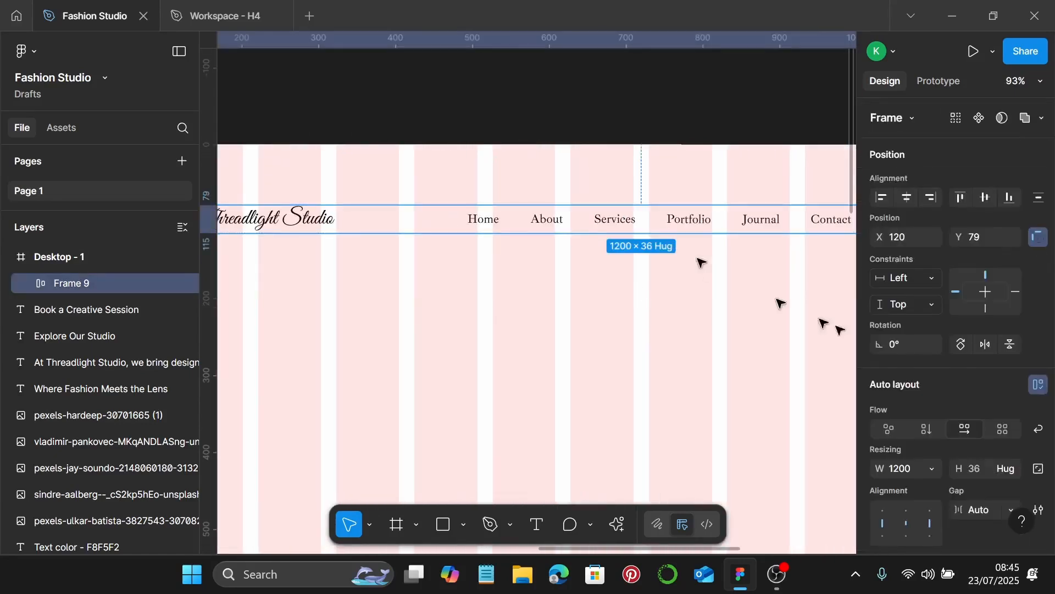
{"action": "scroll", "coordinate": [994, 383], "scroll_direction": "down", "scroll_amount": 3}
{"action": "scroll", "coordinate": [993, 381], "scroll_direction": "down", "scroll_amount": 3}
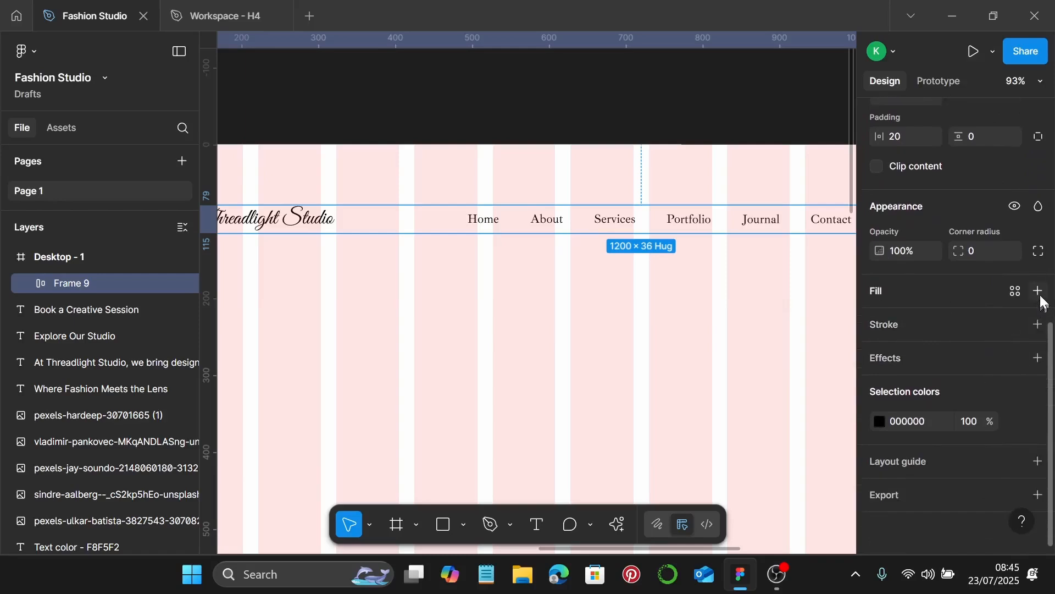
Add a new fill to the nav bar and copy the 1E1E1E hex from the Background color label
{"action": "left_click", "coordinate": [1038, 292]}
{"action": "left_click", "coordinate": [880, 321]}
{"action": "scroll", "coordinate": [663, 337], "scroll_direction": "down", "scroll_amount": 3, "text": "ctrl"}
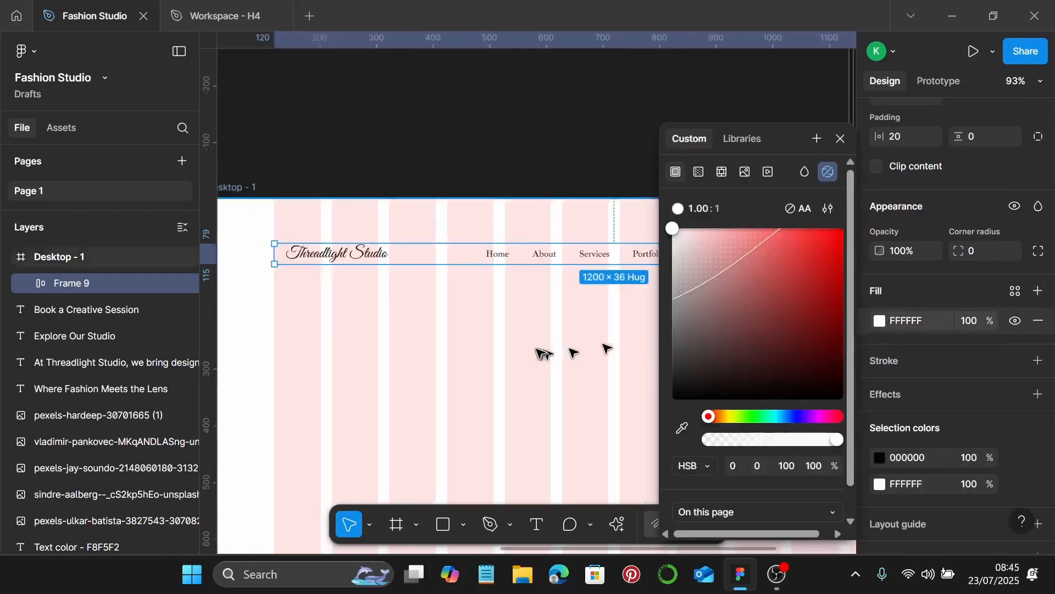
{"action": "scroll", "coordinate": [540, 354], "scroll_direction": "left", "scroll_amount": 4}
{"action": "scroll", "coordinate": [540, 354], "scroll_direction": "down", "scroll_amount": 4}
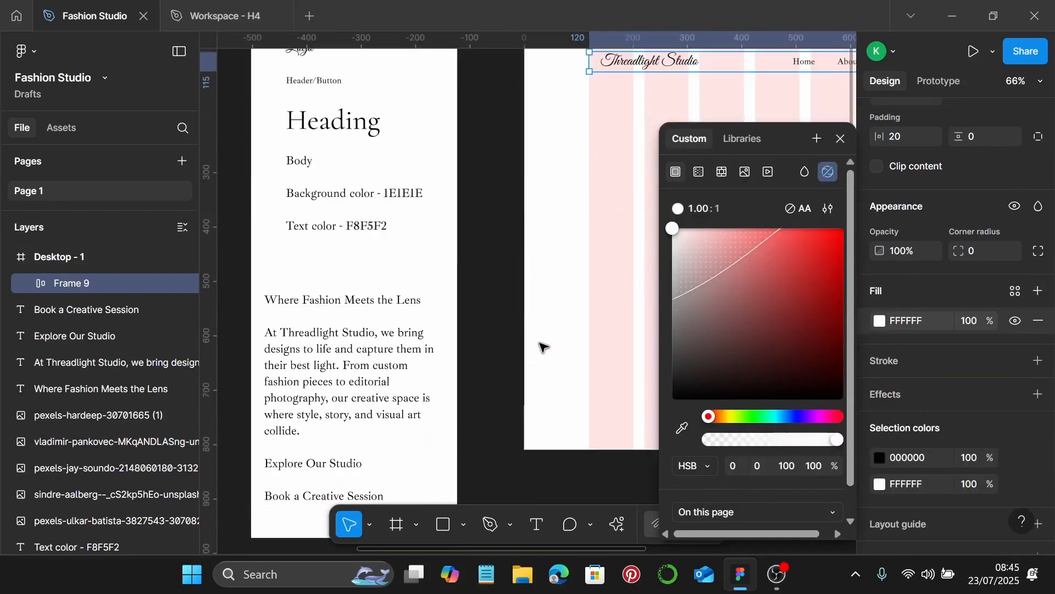
{"action": "left_click", "coordinate": [397, 194]}
{"action": "scroll", "coordinate": [393, 192], "scroll_direction": "up", "scroll_amount": 5, "text": "ctrl"}
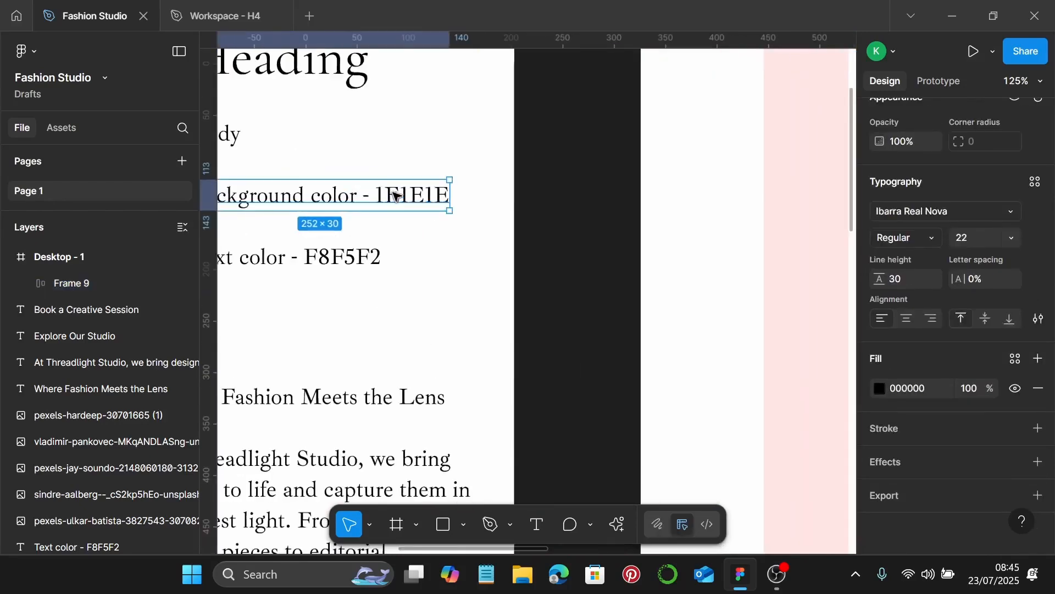
{"action": "double_click", "coordinate": [395, 195]}
{"action": "key", "text": "ctrl+c"}
{"action": "left_click_drag", "start_coordinate": [377, 196], "coordinate": [466, 198]}
{"action": "left_click", "coordinate": [474, 198]}
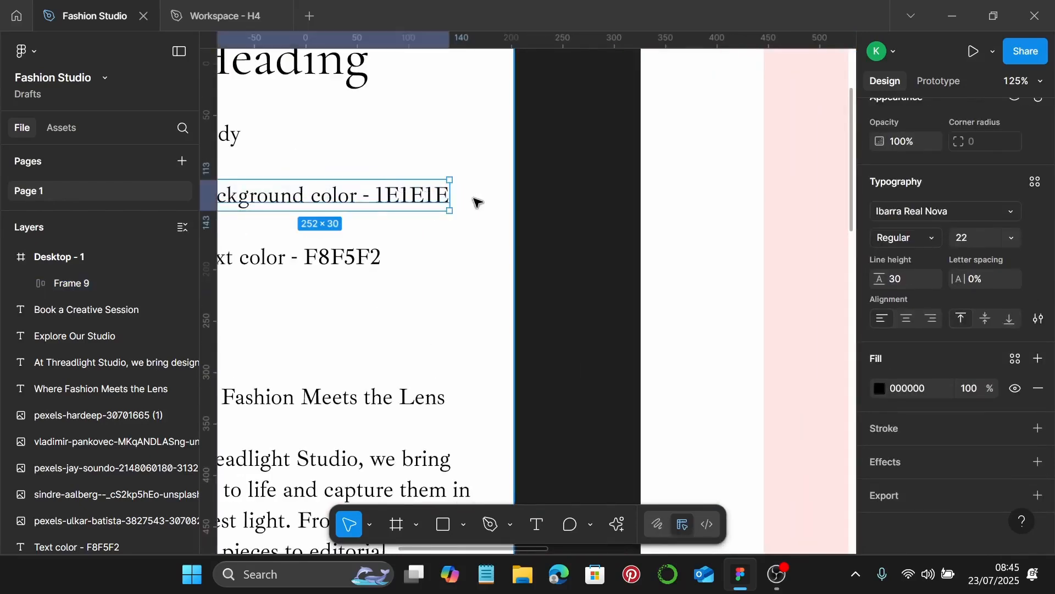
{"action": "scroll", "coordinate": [476, 202], "scroll_direction": "down", "scroll_amount": 3, "text": "ctrl"}
{"action": "scroll", "coordinate": [527, 236], "scroll_direction": "right", "scroll_amount": 5}
Paste 1E1E1E as the nav bar's fill colour and set its opacity to 60%
{"action": "left_click", "coordinate": [577, 268]}
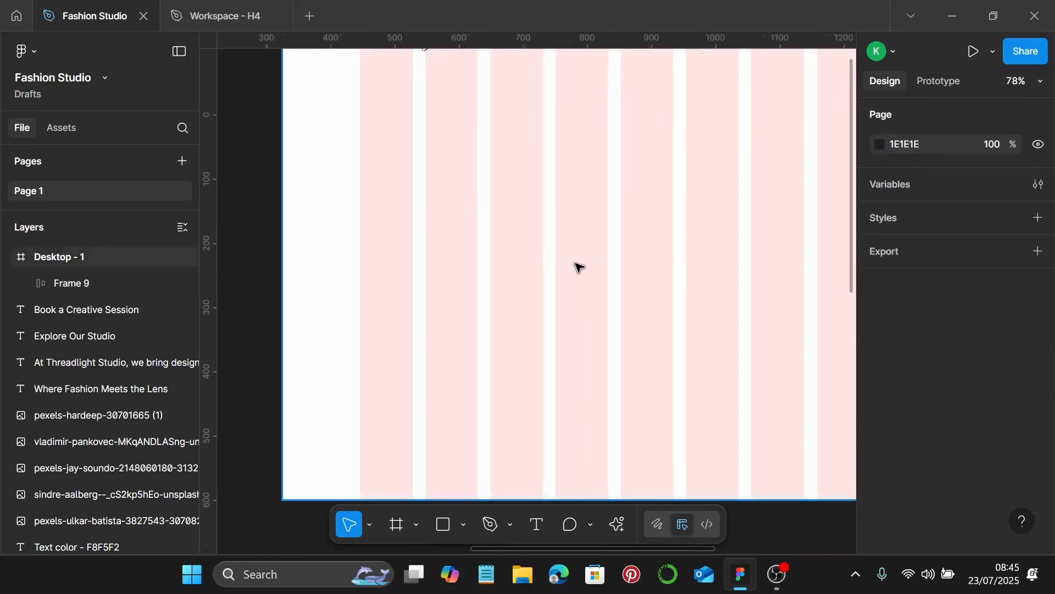
{"action": "scroll", "coordinate": [570, 269], "scroll_direction": "down", "scroll_amount": 4, "text": "ctrl"}
{"action": "left_click", "coordinate": [637, 203]}
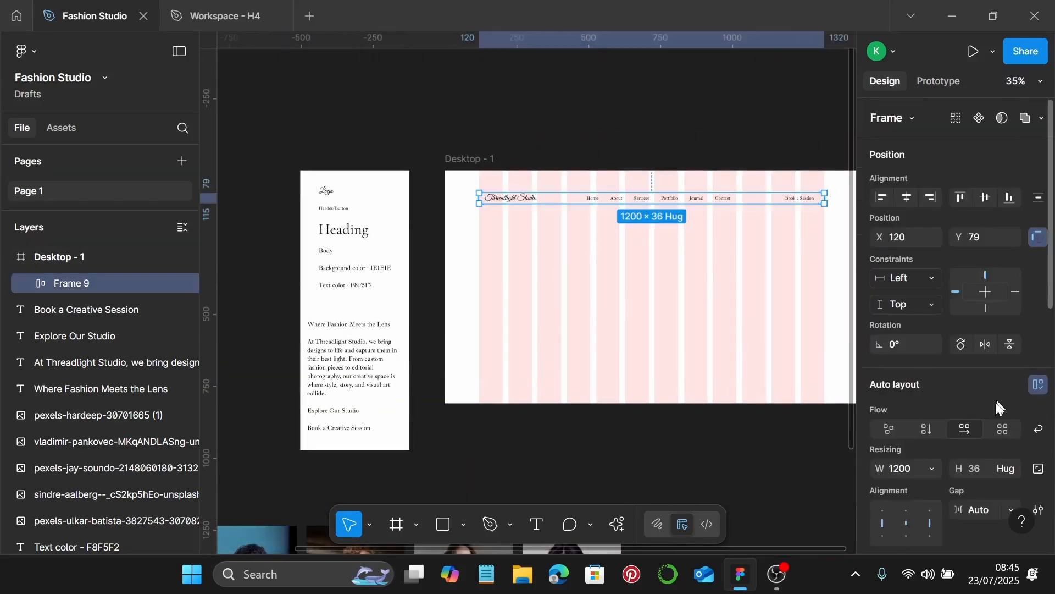
{"action": "scroll", "coordinate": [984, 385], "scroll_direction": "down", "scroll_amount": 5}
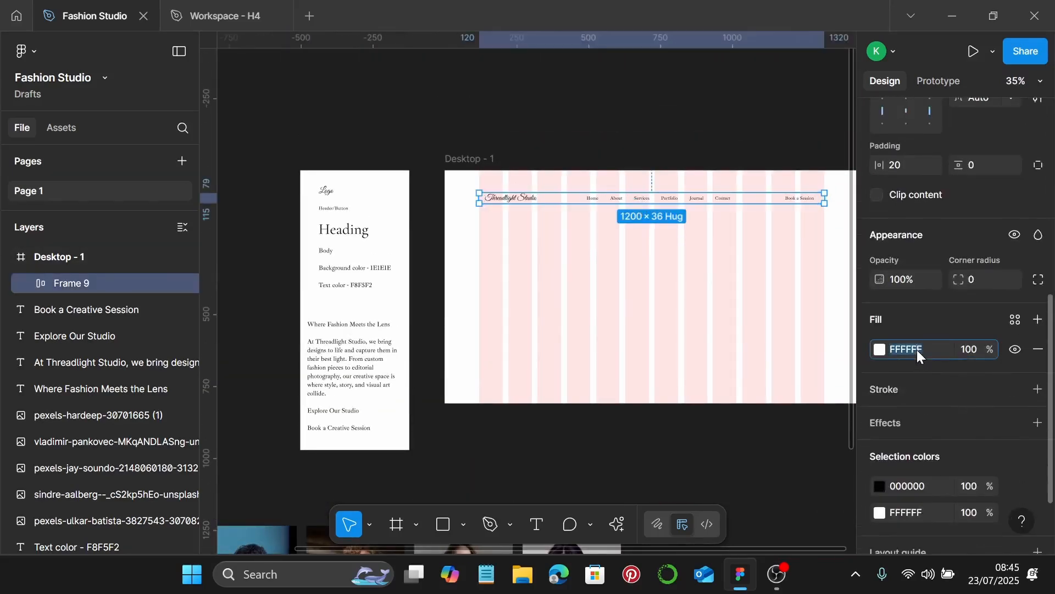
{"action": "key", "text": "ctrl+v"}
{"action": "key", "text": "Return"}
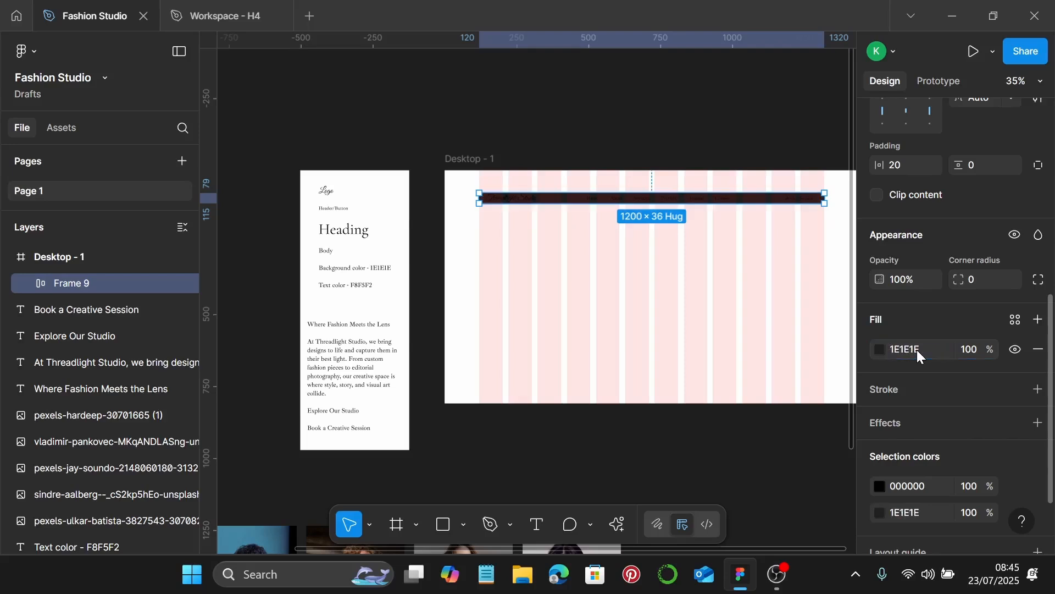
{"action": "left_click", "coordinate": [977, 353]}
{"action": "type", "text": "60"}
{"action": "key", "text": "Return"}
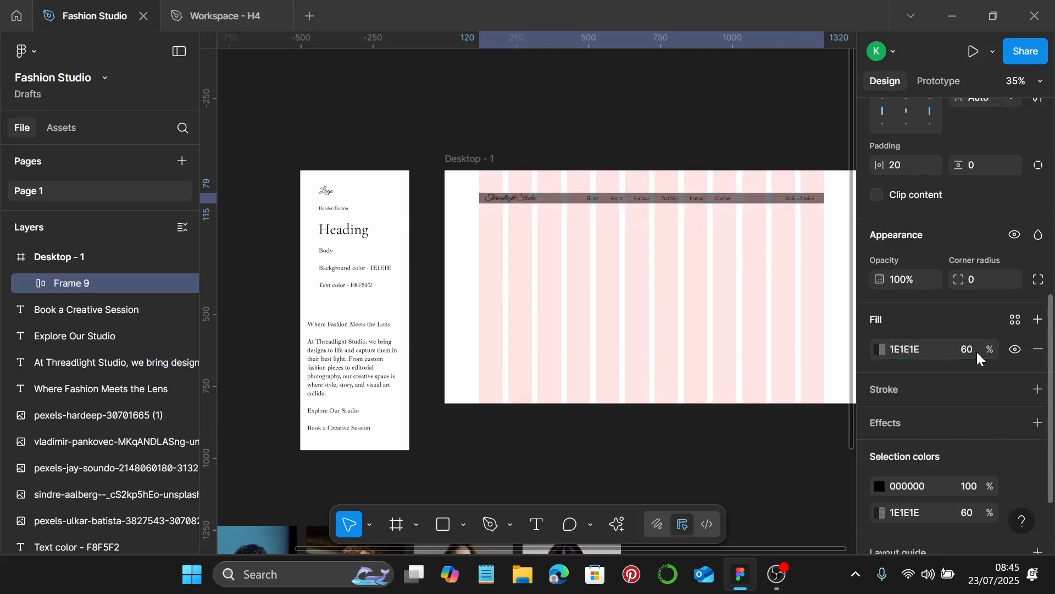
Recolour the nav bar's black 000000 text to the off-white F8F5F2
{"action": "scroll", "coordinate": [792, 201], "scroll_direction": "up", "scroll_amount": 3}
{"action": "scroll", "coordinate": [984, 451], "scroll_direction": "down", "scroll_amount": 3}
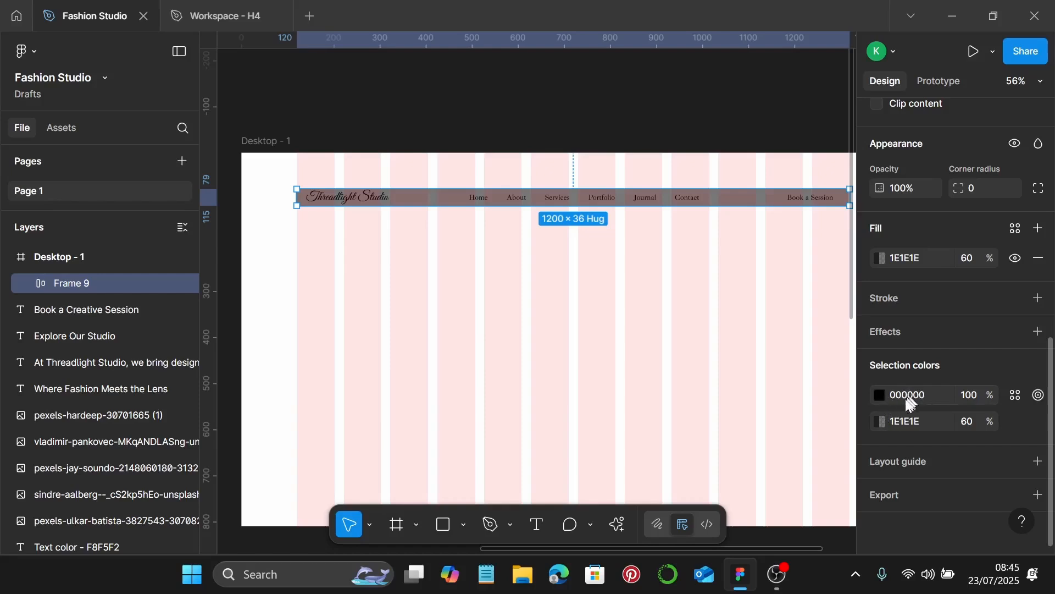
{"action": "scroll", "coordinate": [579, 391], "scroll_direction": "down", "scroll_amount": 3}
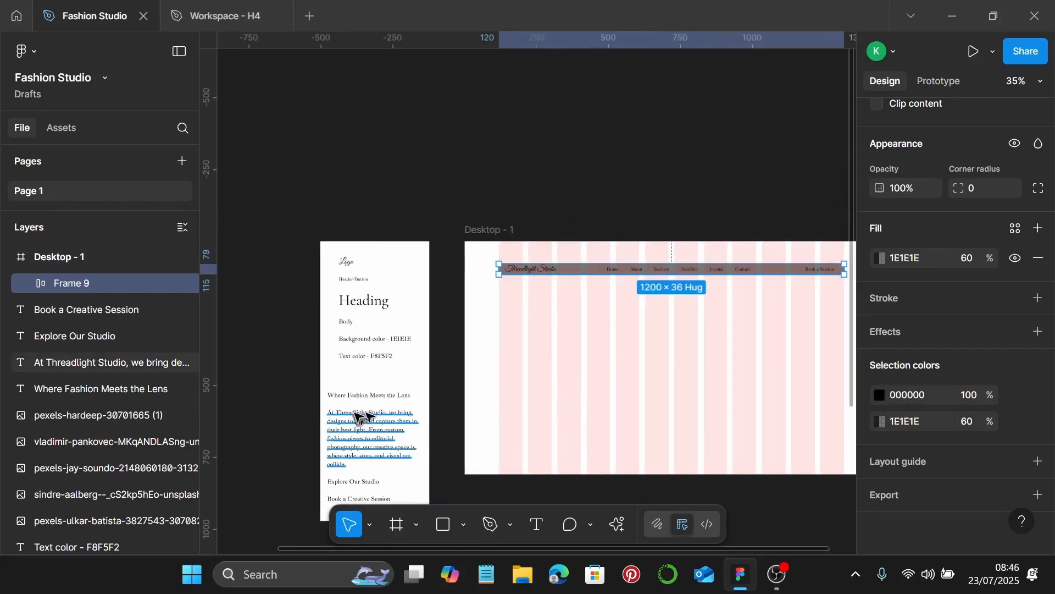
{"action": "scroll", "coordinate": [377, 370], "scroll_direction": "up", "scroll_amount": 3}
{"action": "double_click", "coordinate": [380, 370]}
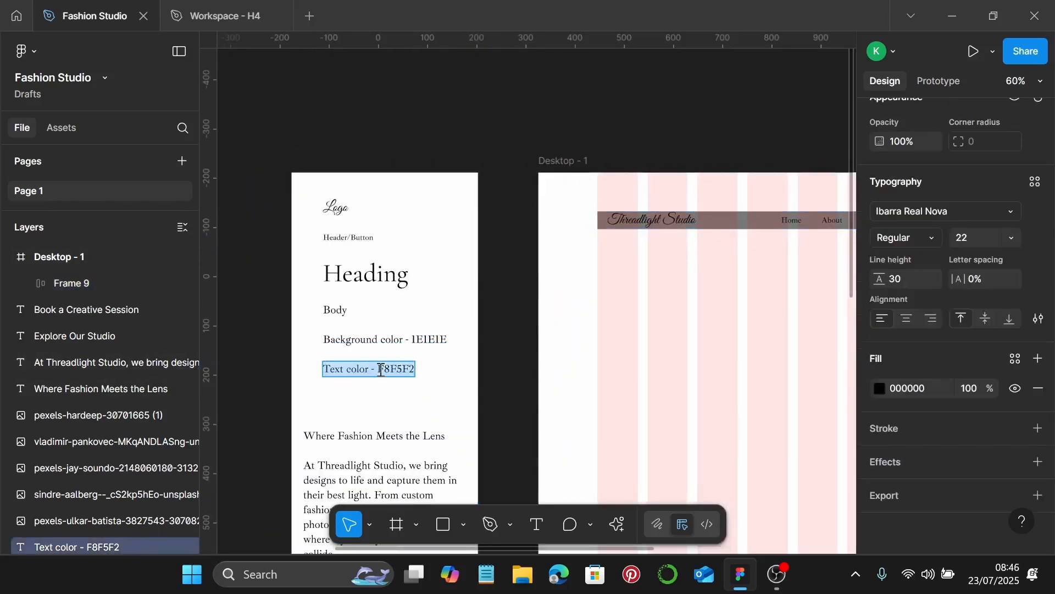
{"action": "double_click", "coordinate": [385, 369]}
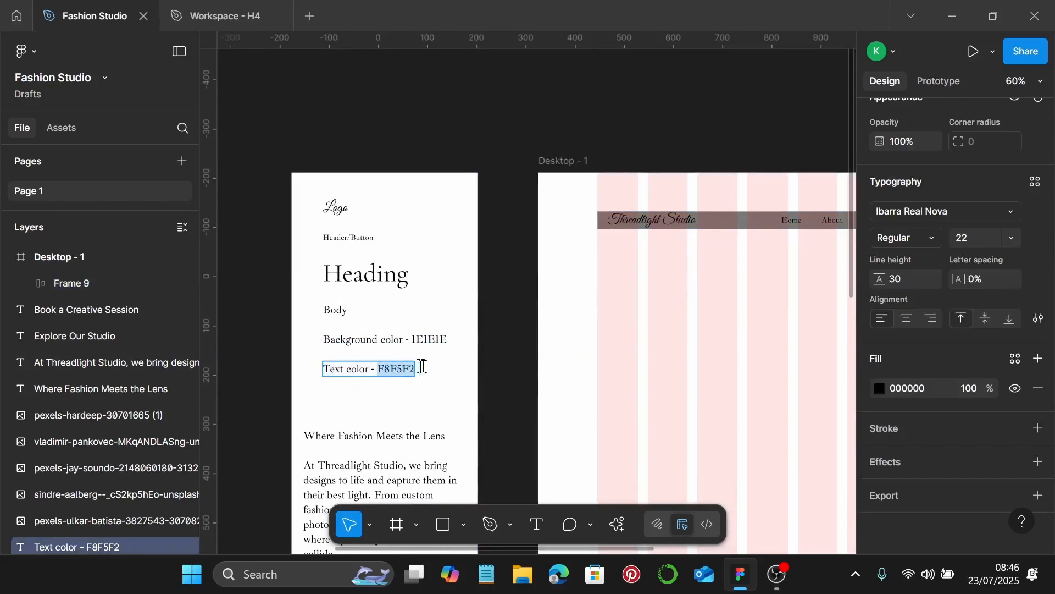
{"action": "key", "text": "Escape"}
{"action": "left_click", "coordinate": [908, 387]}
{"action": "left_click", "coordinate": [651, 284]}
{"action": "left_click", "coordinate": [700, 224]}
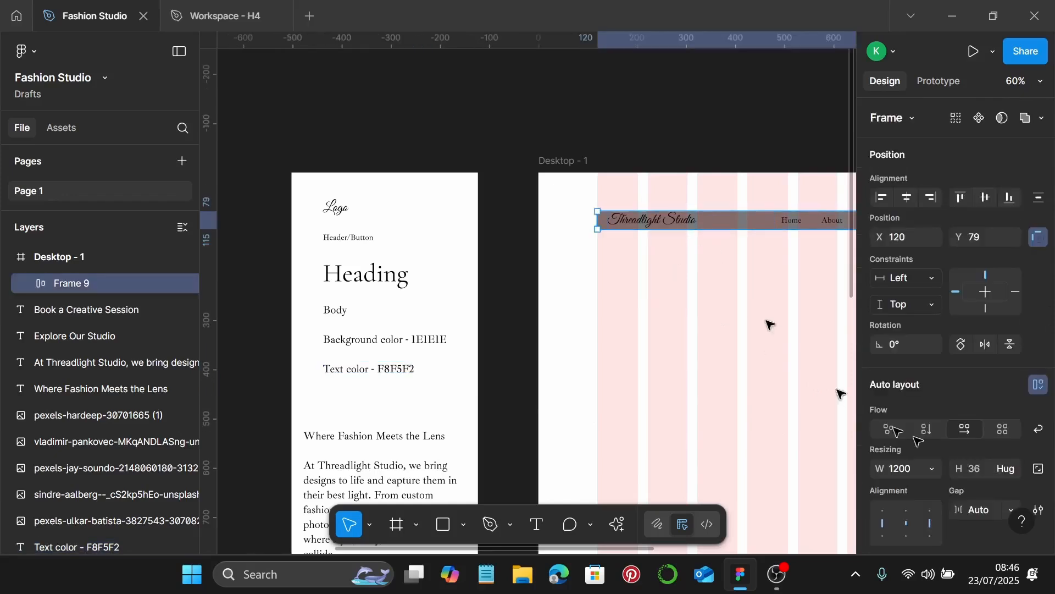
{"action": "scroll", "coordinate": [950, 445], "scroll_direction": "down", "scroll_amount": 10}
{"action": "left_click", "coordinate": [914, 395]}
{"action": "key", "text": "Return"}
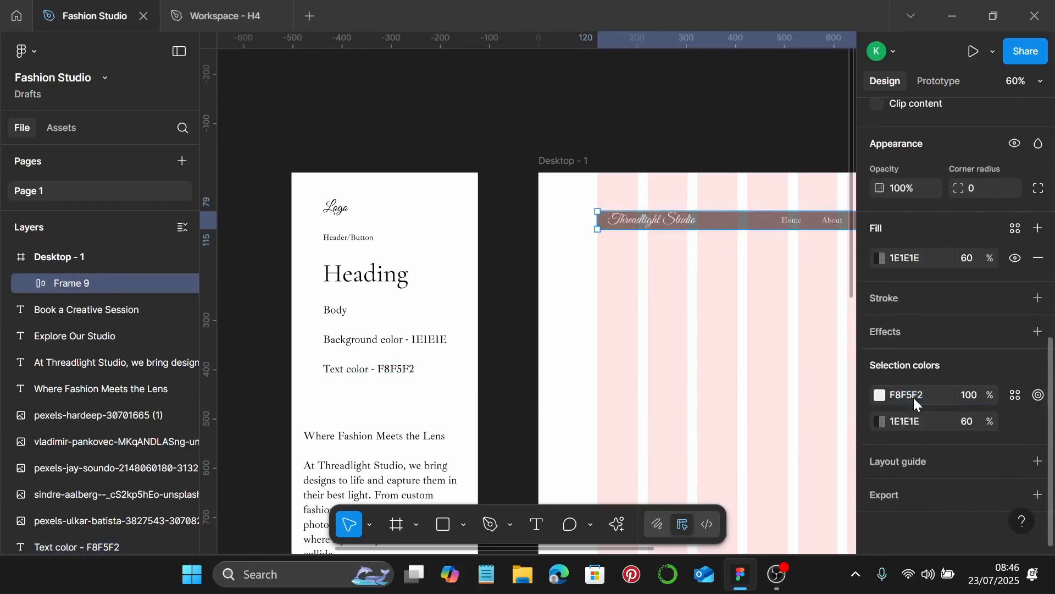
{"action": "scroll", "coordinate": [675, 331], "scroll_direction": "right", "scroll_amount": 4}
{"action": "left_click", "coordinate": [671, 328]}
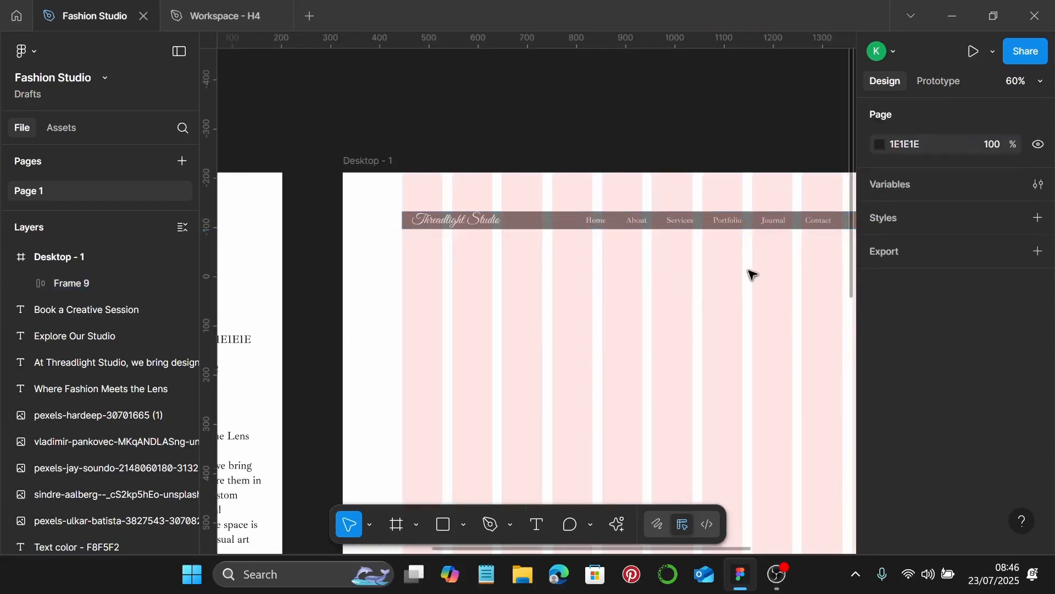
{"action": "scroll", "coordinate": [750, 274], "scroll_direction": "right", "scroll_amount": 3}
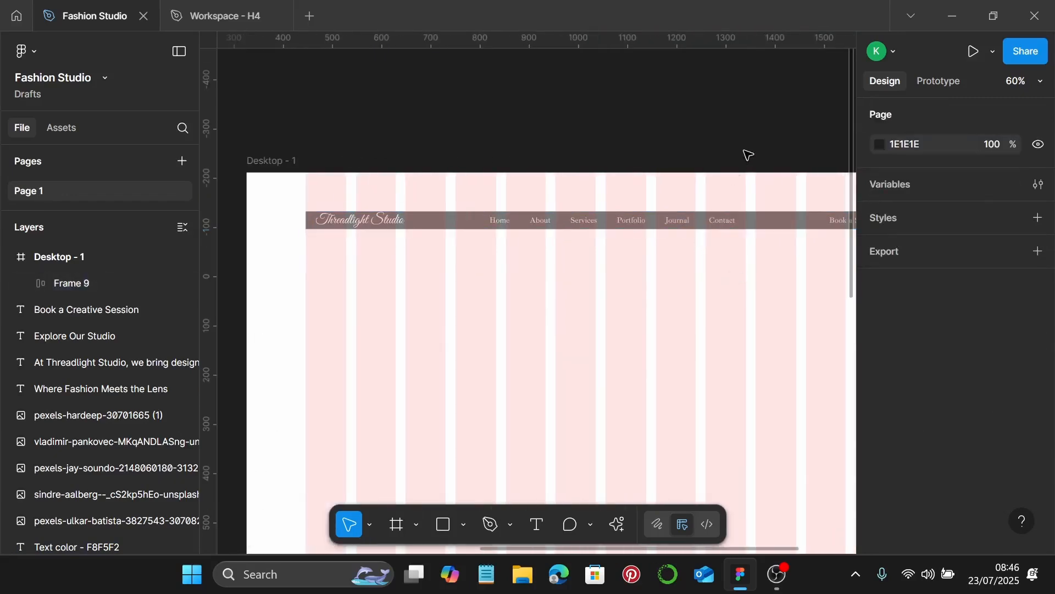
Copy the Cormorant Garamond Heading sample from the style guide into the hero area
{"action": "scroll", "coordinate": [749, 155], "scroll_direction": "down", "scroll_amount": 3}
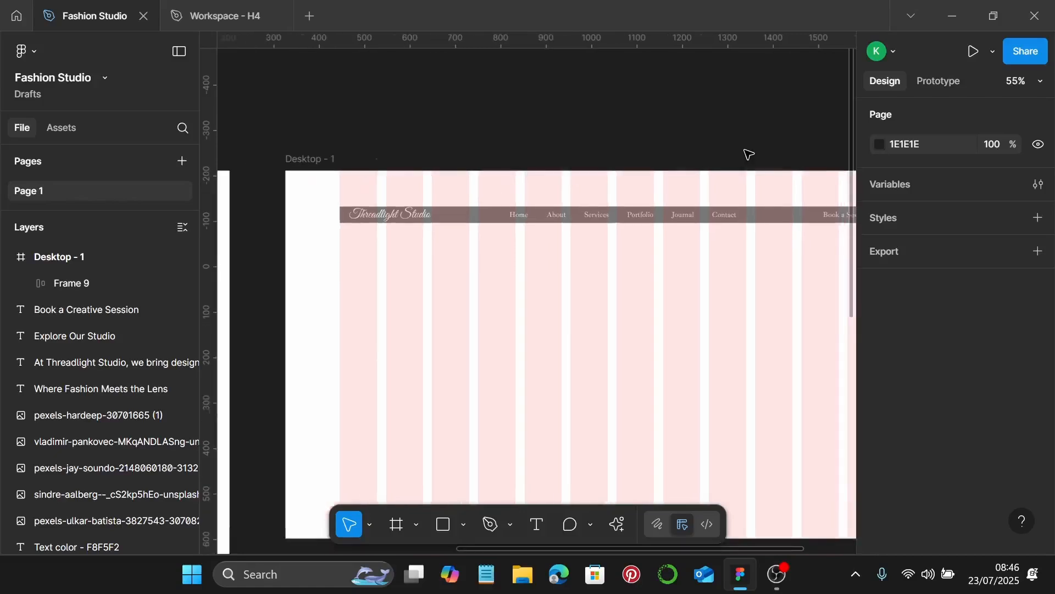
{"action": "scroll", "coordinate": [690, 253], "scroll_direction": "down", "scroll_amount": 3}
{"action": "scroll", "coordinate": [687, 269], "scroll_direction": "left", "scroll_amount": 5}
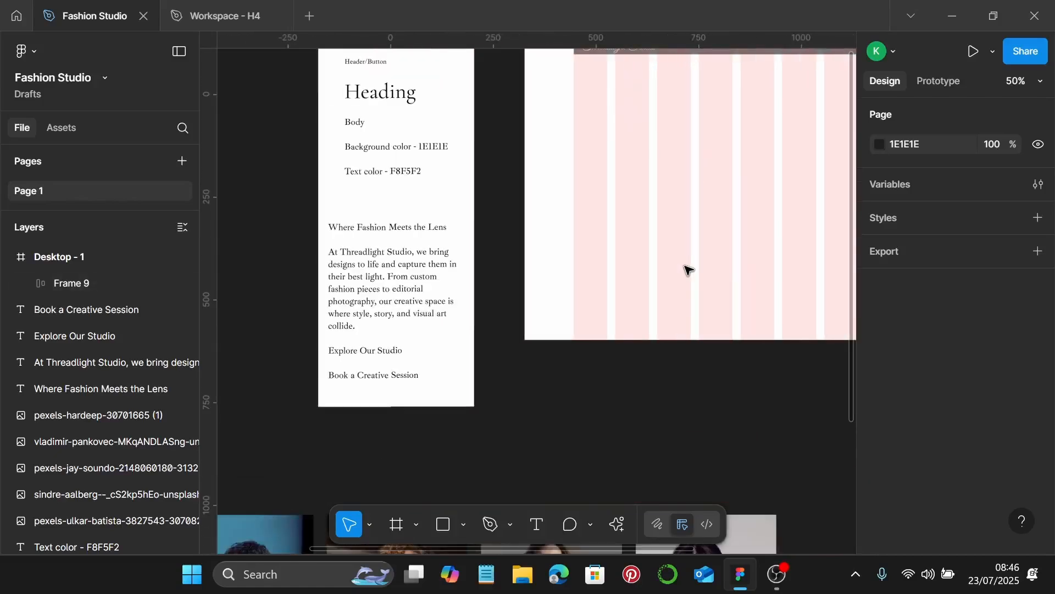
{"action": "scroll", "coordinate": [709, 250], "scroll_direction": "right", "scroll_amount": 1}
{"action": "scroll", "coordinate": [660, 231], "scroll_direction": "up", "scroll_amount": 1}
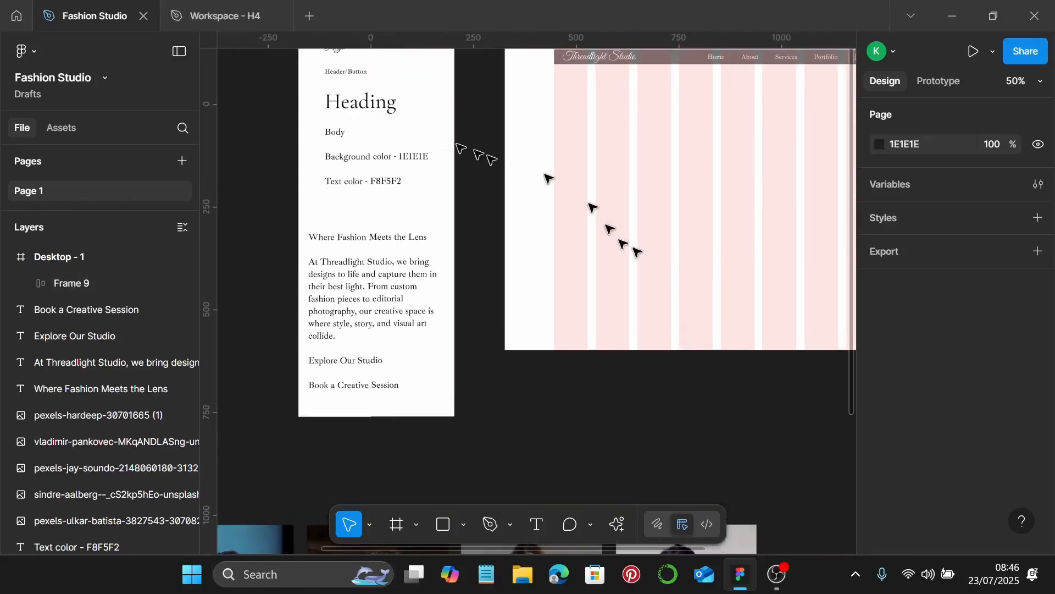
{"action": "left_click", "coordinate": [367, 106]}
{"action": "scroll", "coordinate": [948, 445], "scroll_direction": "down", "scroll_amount": 5}
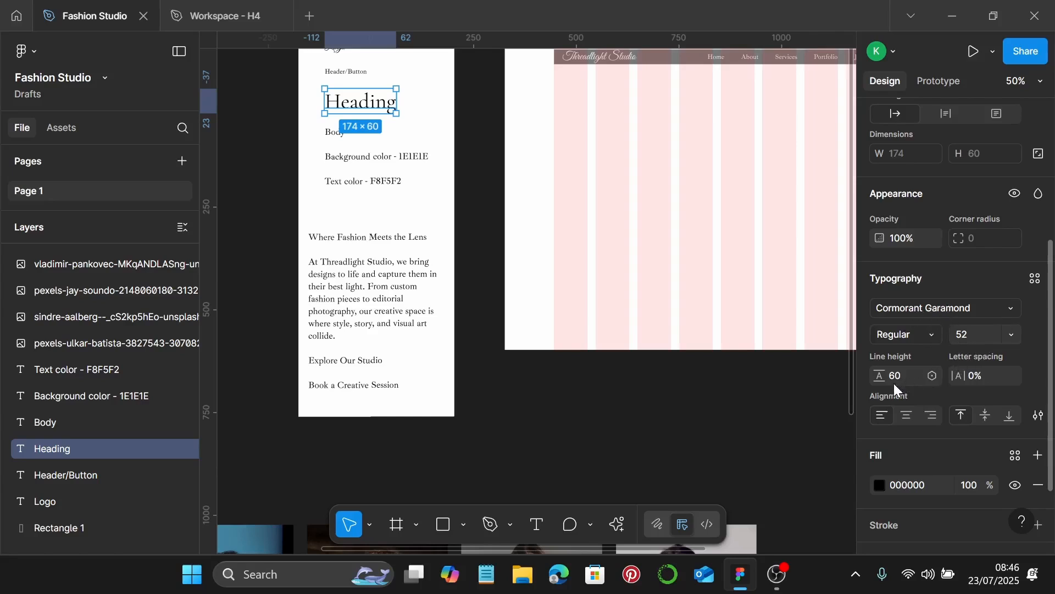
{"action": "left_click_drag", "start_coordinate": [372, 104], "coordinate": [764, 199]}
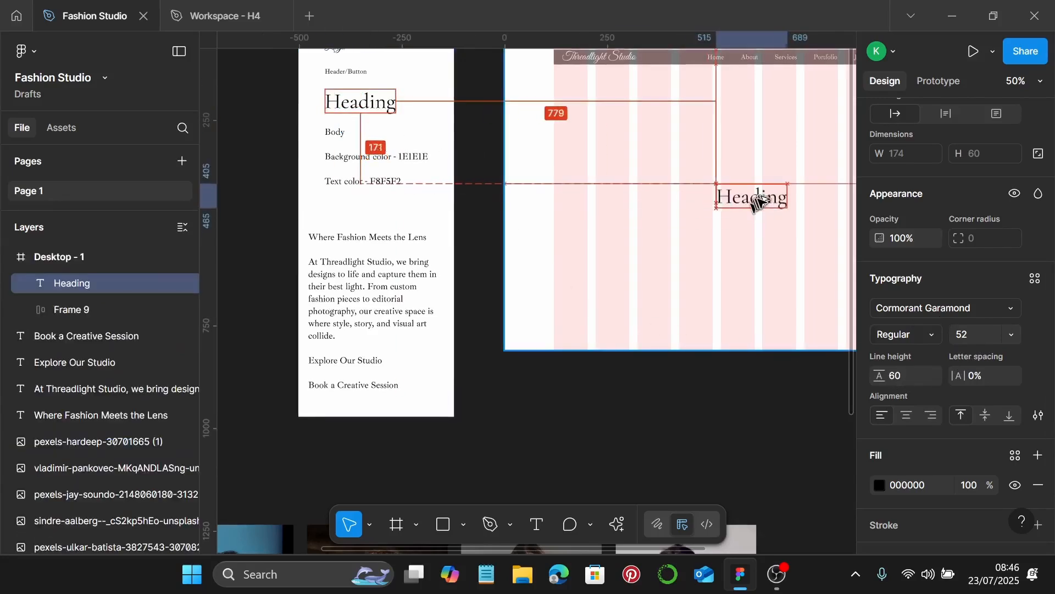
Replace the copy's text with 'Where Fashion Meets the Lens' and centre it below the nav
{"action": "left_click", "coordinate": [410, 237]}
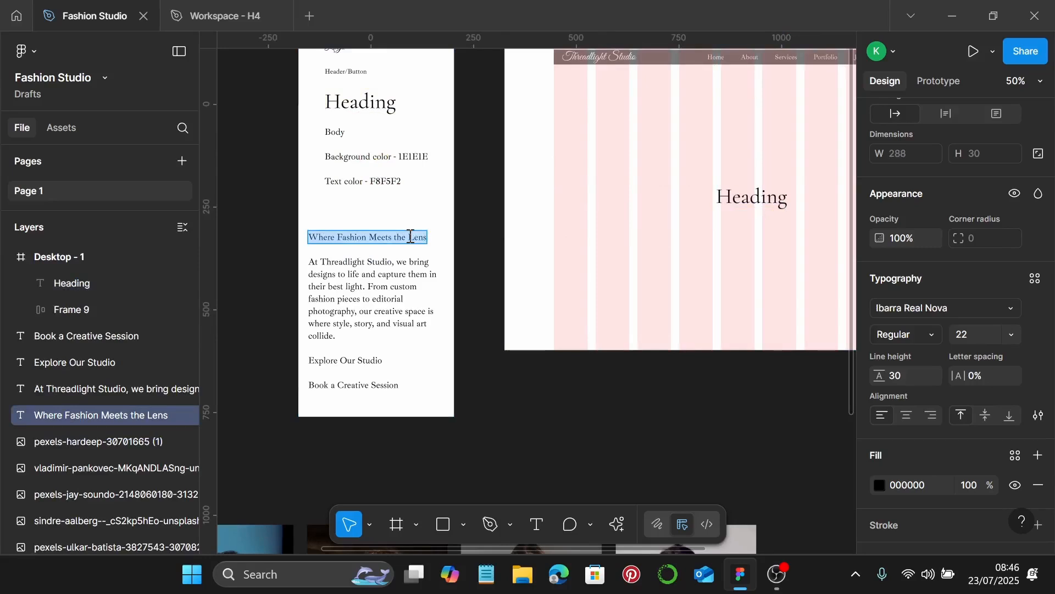
{"action": "left_click", "coordinate": [729, 194]}
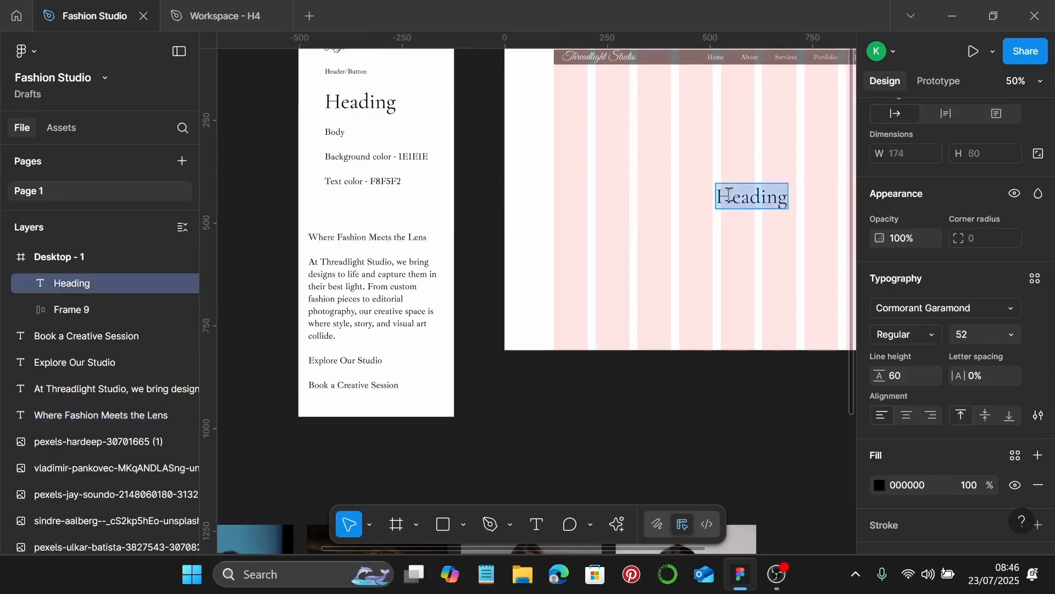
{"action": "type", "text": "Where Fashion Meets the Lens"}
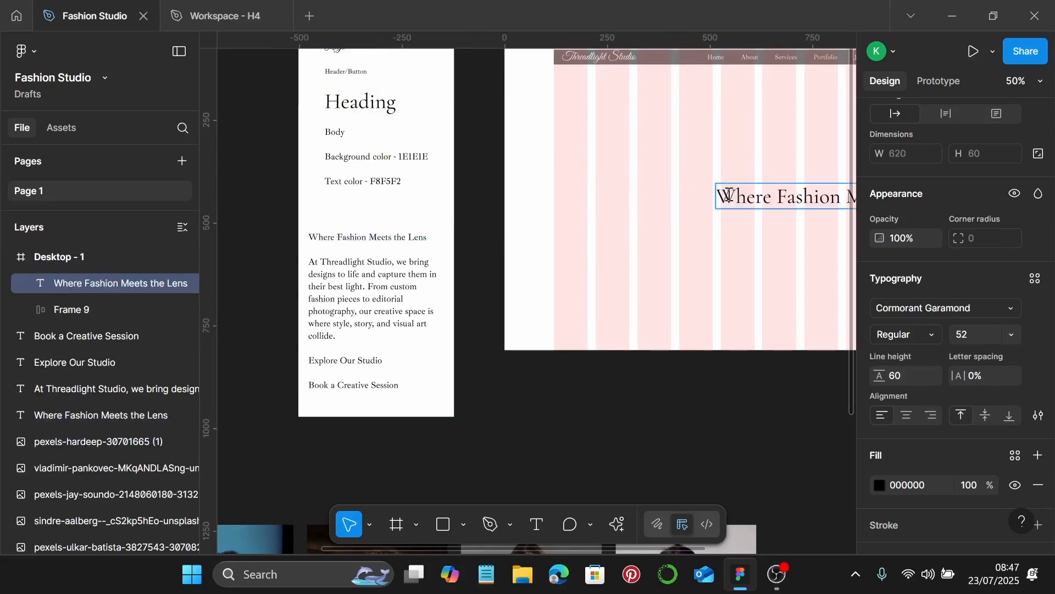
{"action": "scroll", "coordinate": [729, 194], "scroll_direction": "right", "scroll_amount": 5}
{"action": "left_click", "coordinate": [718, 279]}
{"action": "left_click_drag", "start_coordinate": [580, 197], "coordinate": [538, 174]}
{"action": "scroll", "coordinate": [539, 177], "scroll_direction": "down", "scroll_amount": 3}
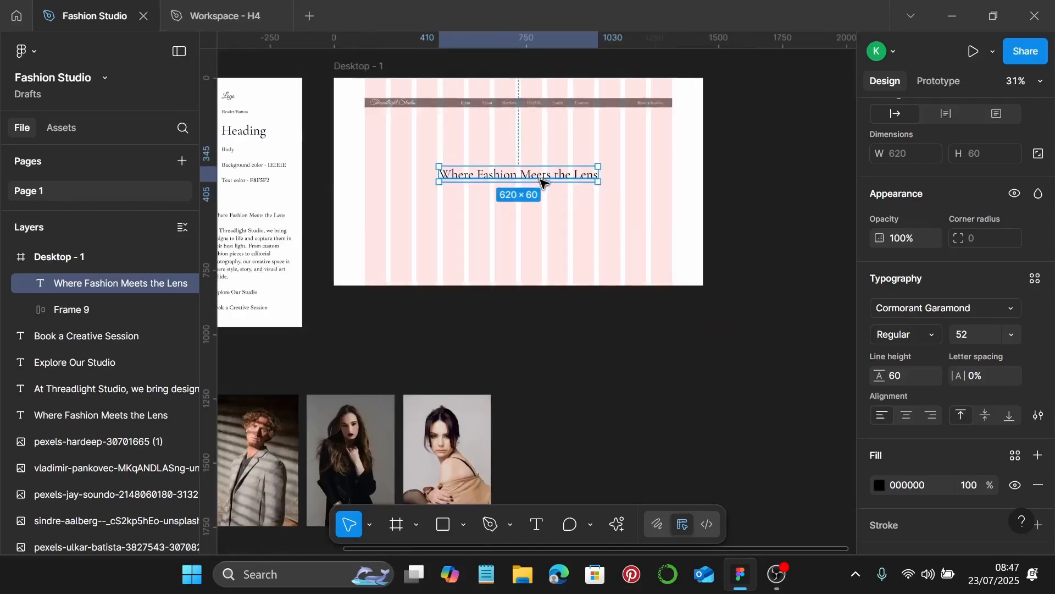
{"action": "scroll", "coordinate": [541, 182], "scroll_direction": "left", "scroll_amount": 2}
Copy the studio paragraph into Desktop - 1 and copy the Body sample's text properties
{"action": "left_click", "coordinate": [316, 248]}
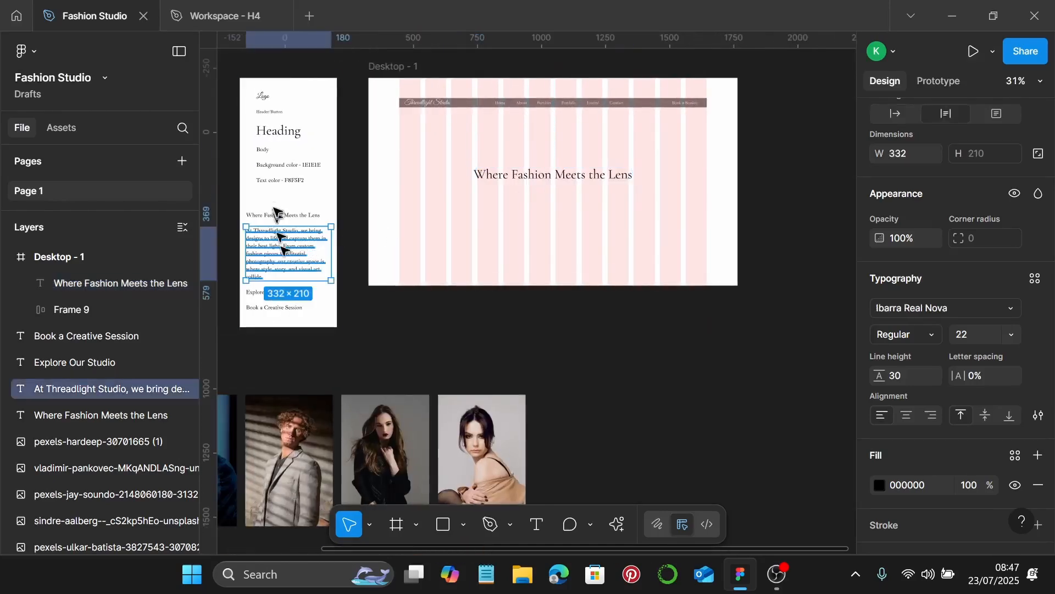
{"action": "scroll", "coordinate": [264, 151], "scroll_direction": "up", "scroll_amount": 2}
{"action": "left_click", "coordinate": [262, 145]}
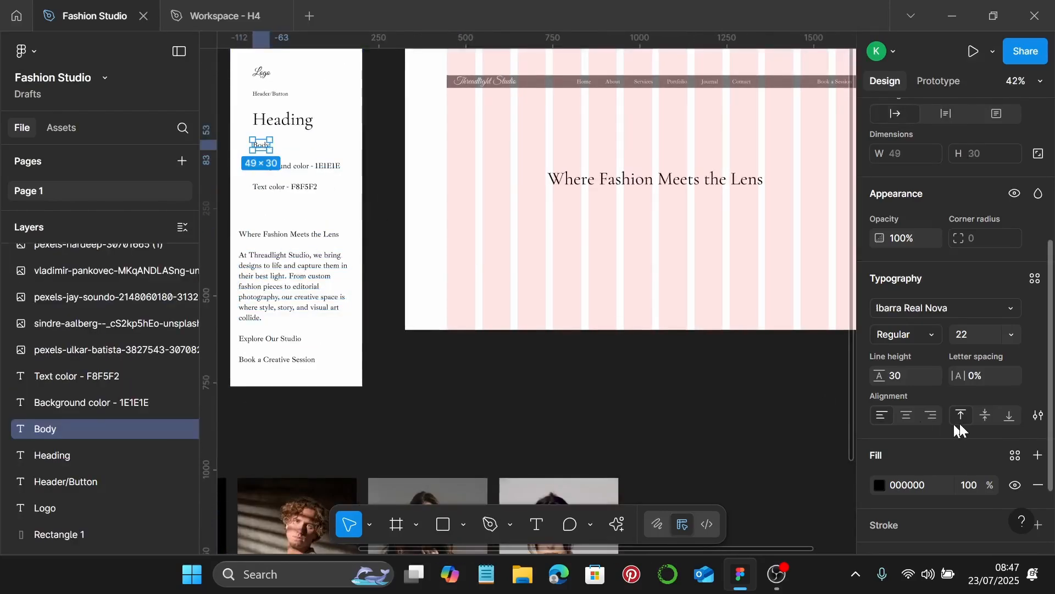
{"action": "scroll", "coordinate": [972, 412], "scroll_direction": "down", "scroll_amount": 4}
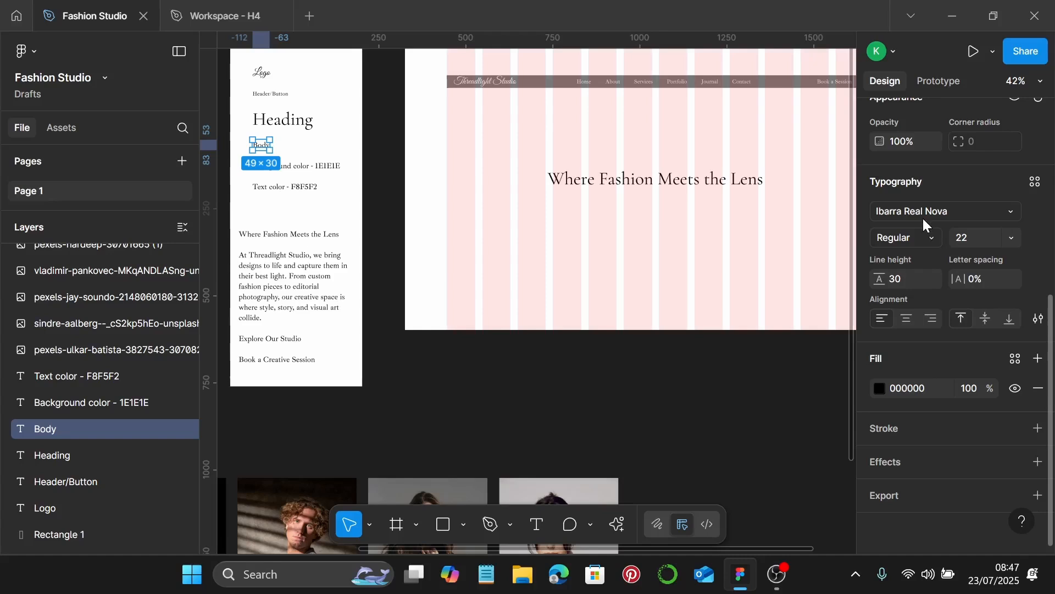
{"action": "left_click", "coordinate": [282, 286]}
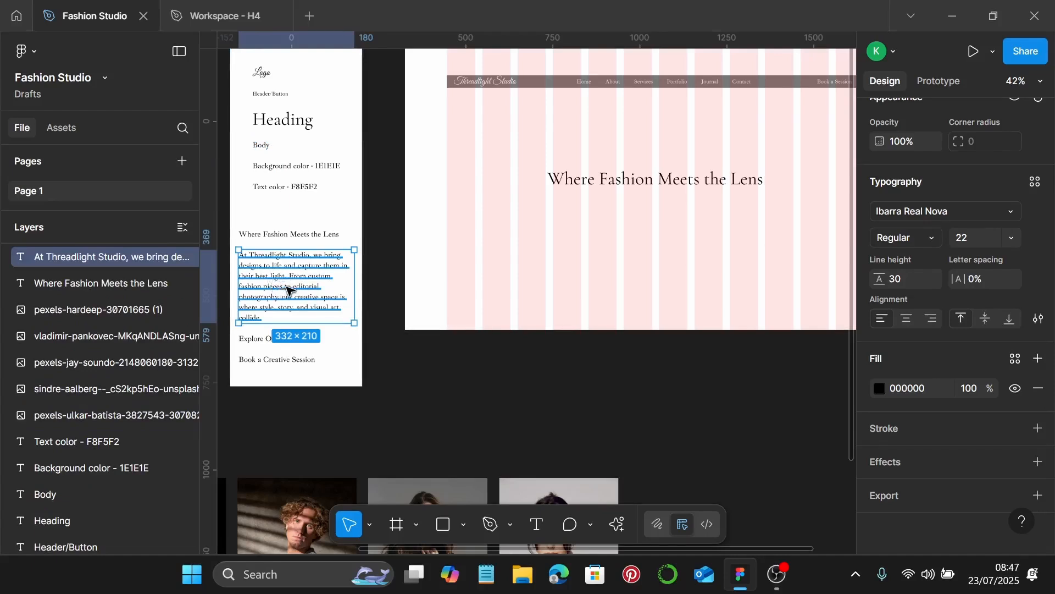
{"action": "left_click_drag", "start_coordinate": [269, 286], "coordinate": [648, 235]}
{"action": "double_click", "coordinate": [647, 238]}
{"action": "key", "text": "Escape"}
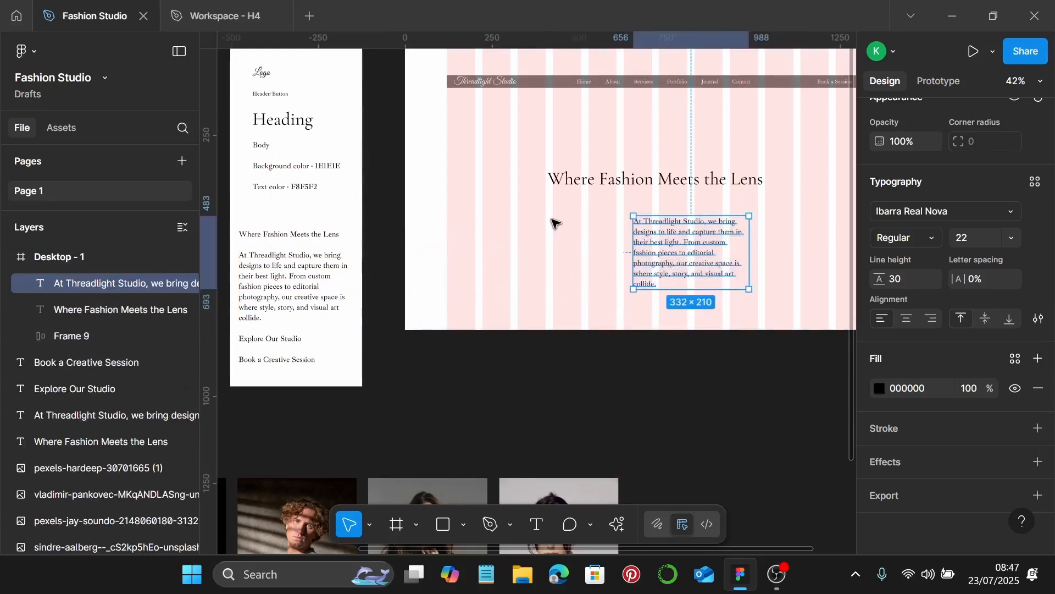
{"action": "left_click", "coordinate": [268, 148]}
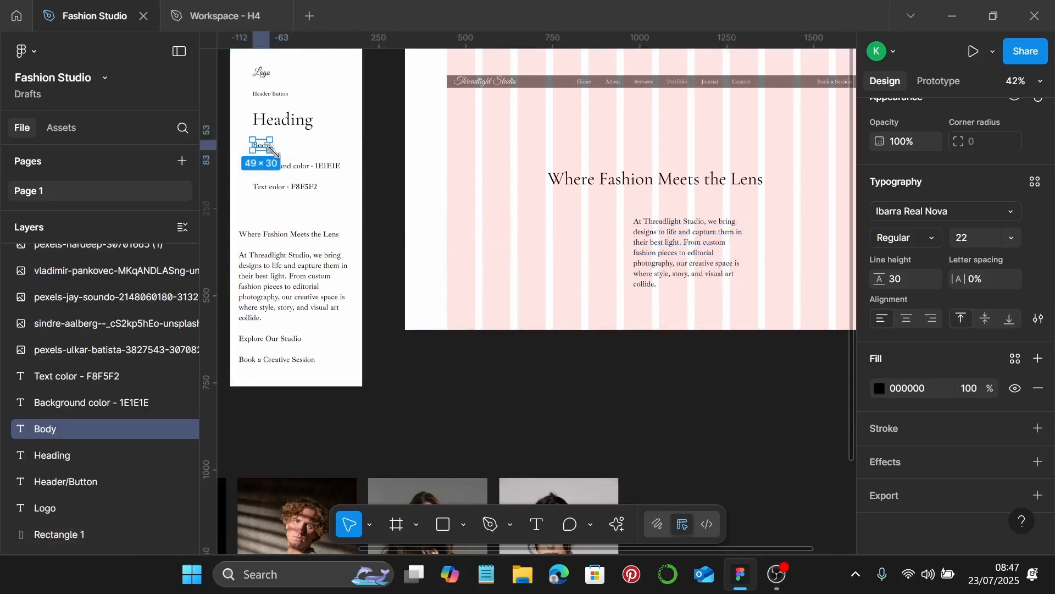
{"action": "key", "text": "alt"}
{"action": "key", "text": "ctrl+alt+c"}
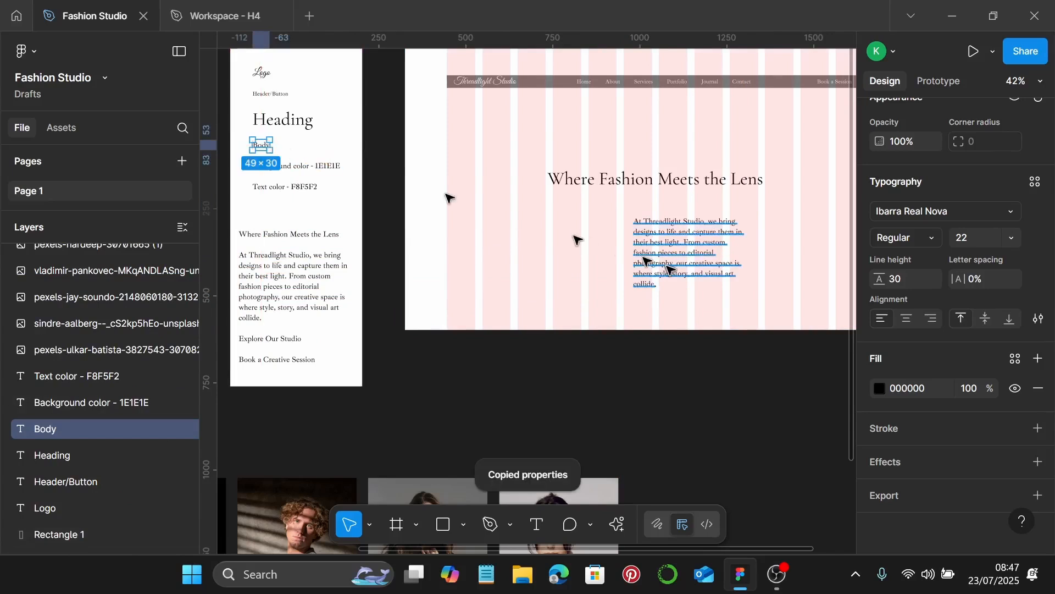
{"action": "left_click", "coordinate": [684, 275]}
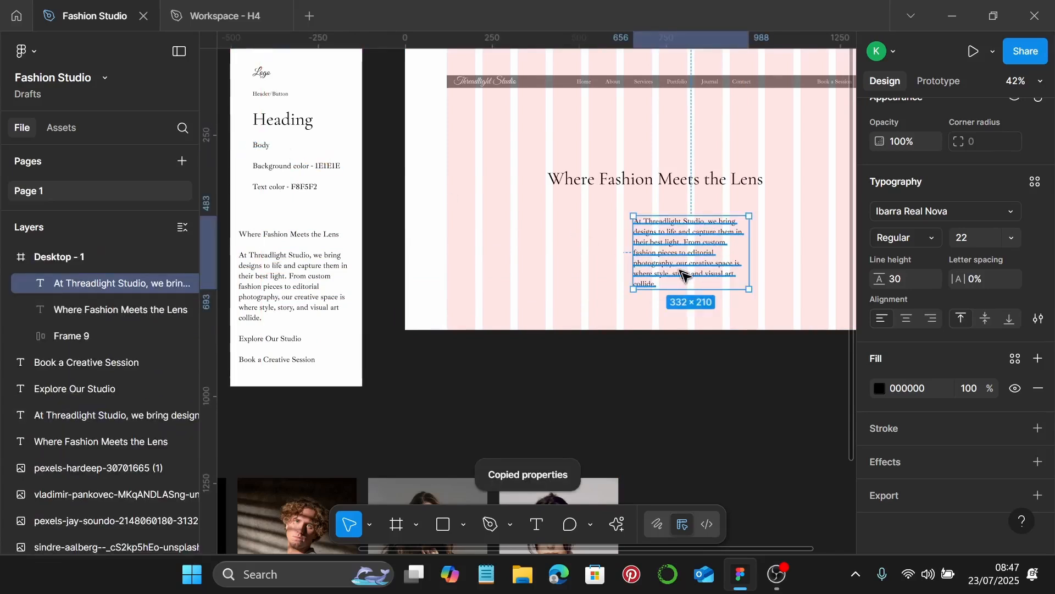
{"action": "left_click", "coordinate": [266, 146]}
{"action": "left_click", "coordinate": [671, 250]}
Widen the paragraph to 1146 so it fits two lines, with centred text
{"action": "left_click_drag", "start_coordinate": [633, 252], "coordinate": [487, 251]}
{"action": "scroll", "coordinate": [806, 246], "scroll_direction": "right", "scroll_amount": 5}
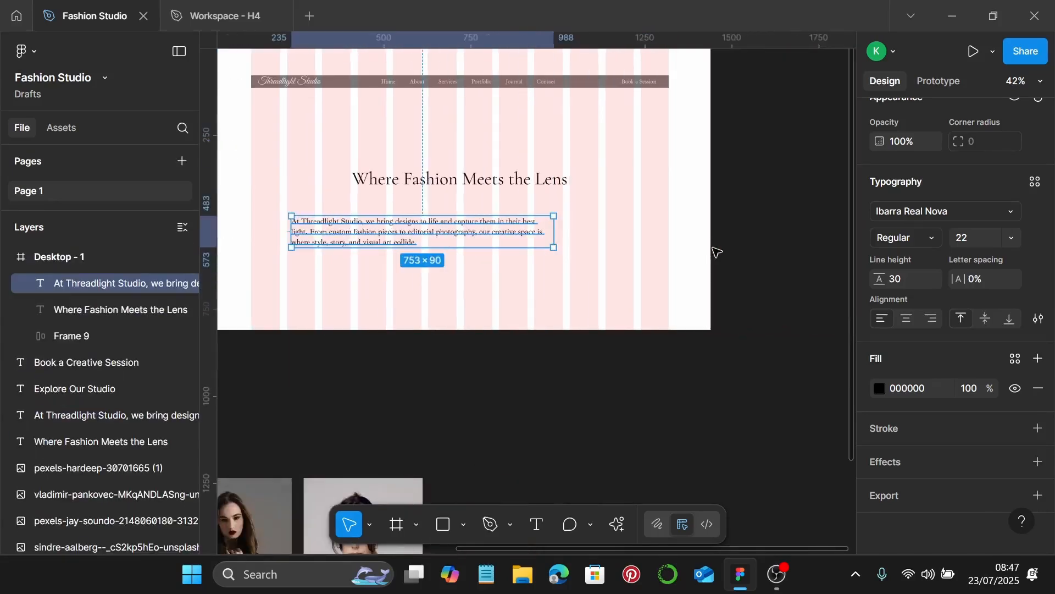
{"action": "left_click_drag", "start_coordinate": [557, 236], "coordinate": [642, 244]}
{"action": "left_click", "coordinate": [908, 320]}
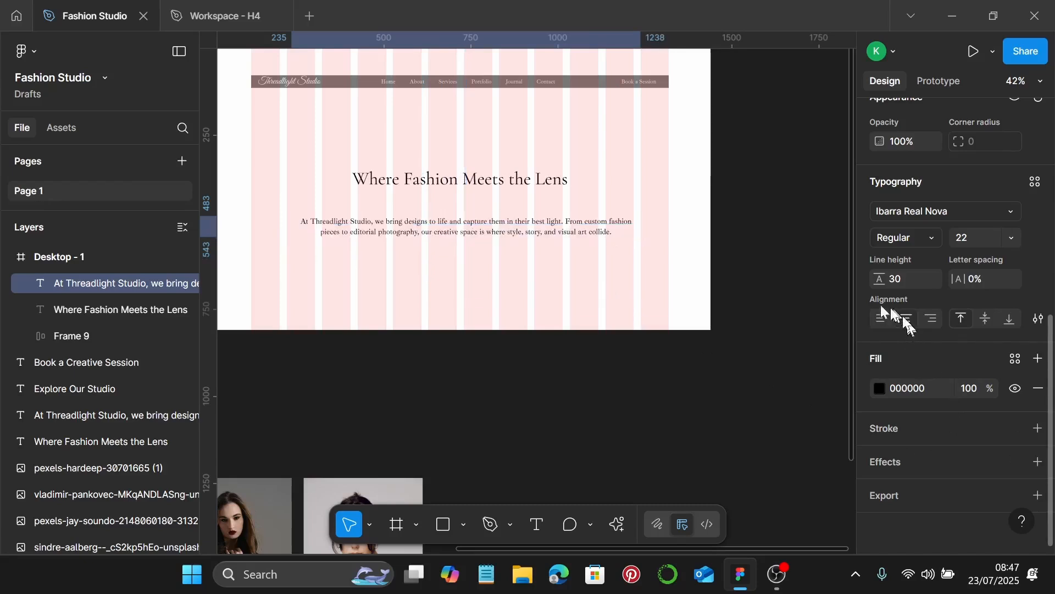
{"action": "left_click", "coordinate": [520, 177]}
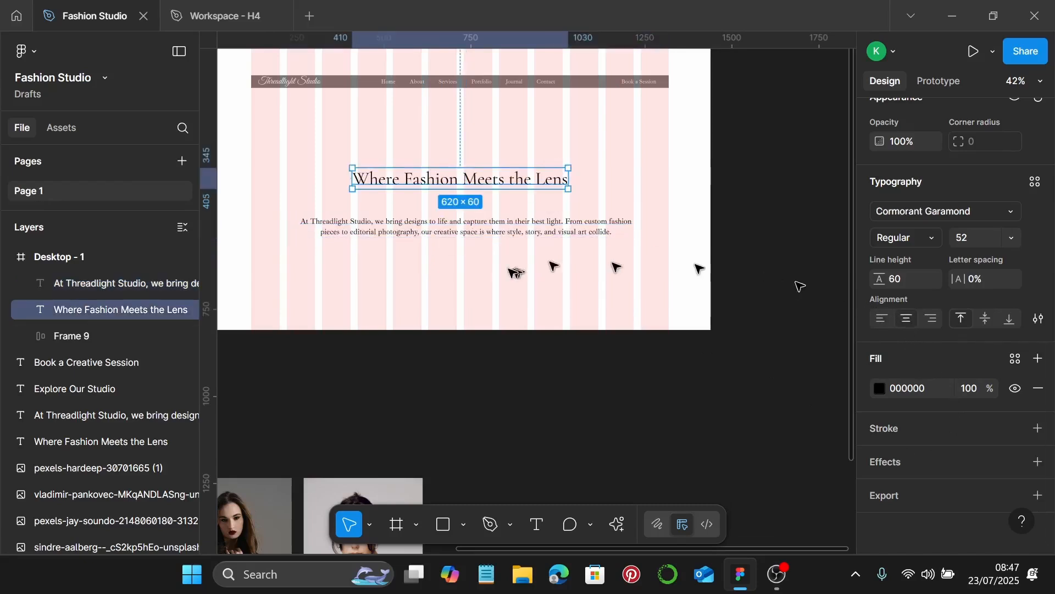
{"action": "left_click", "coordinate": [440, 208]}
{"action": "left_click", "coordinate": [438, 221]}
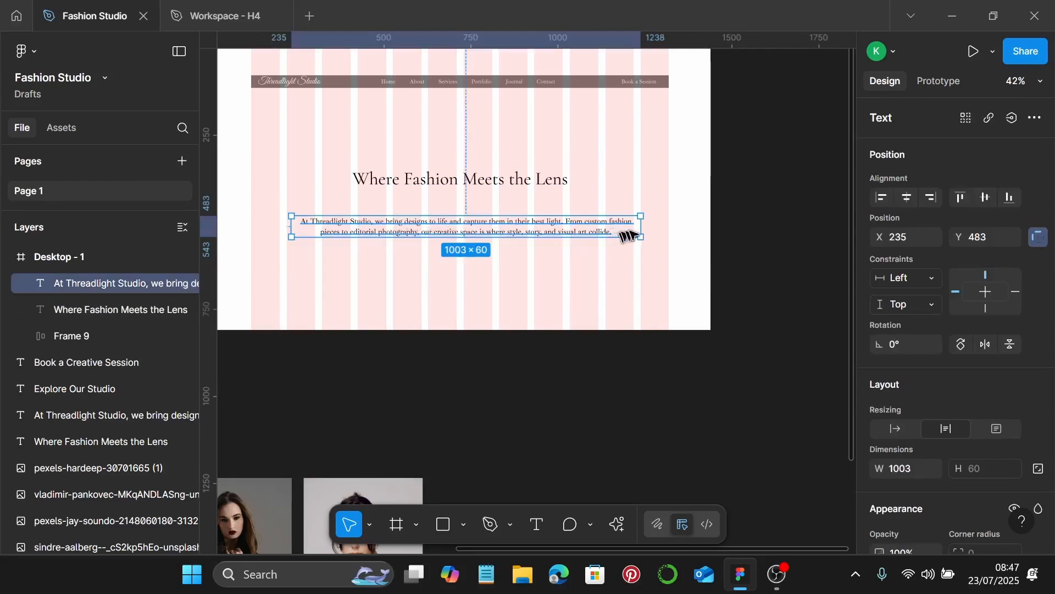
{"action": "left_click_drag", "start_coordinate": [639, 226], "coordinate": [678, 228]}
{"action": "left_click_drag", "start_coordinate": [294, 230], "coordinate": [279, 226]}
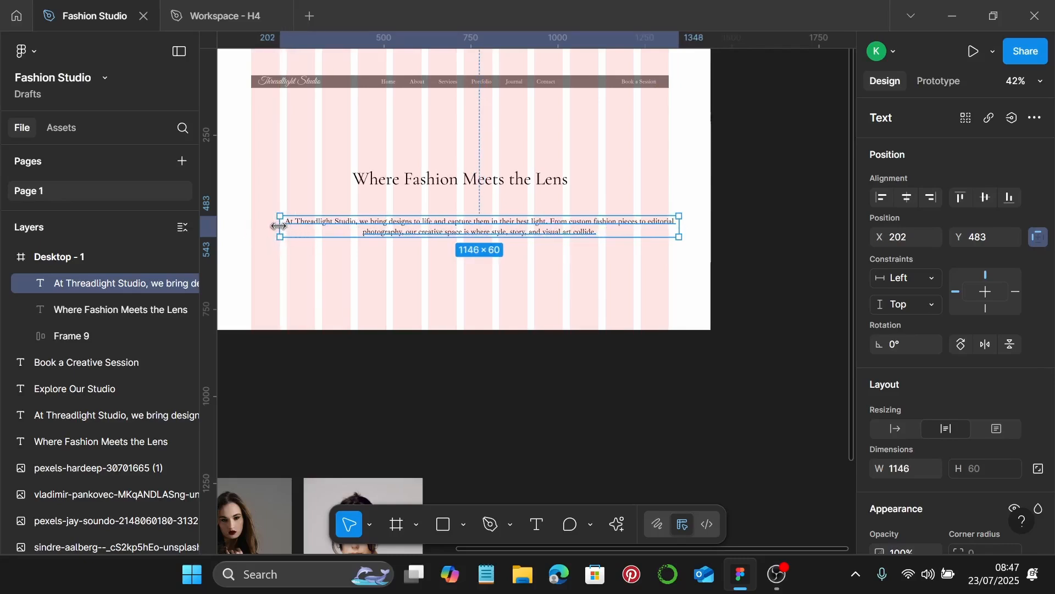
Move the paragraph up so it sits just beneath the hero heading
{"action": "left_click_drag", "start_coordinate": [460, 234], "coordinate": [441, 220]}
{"action": "key", "text": "Return"}
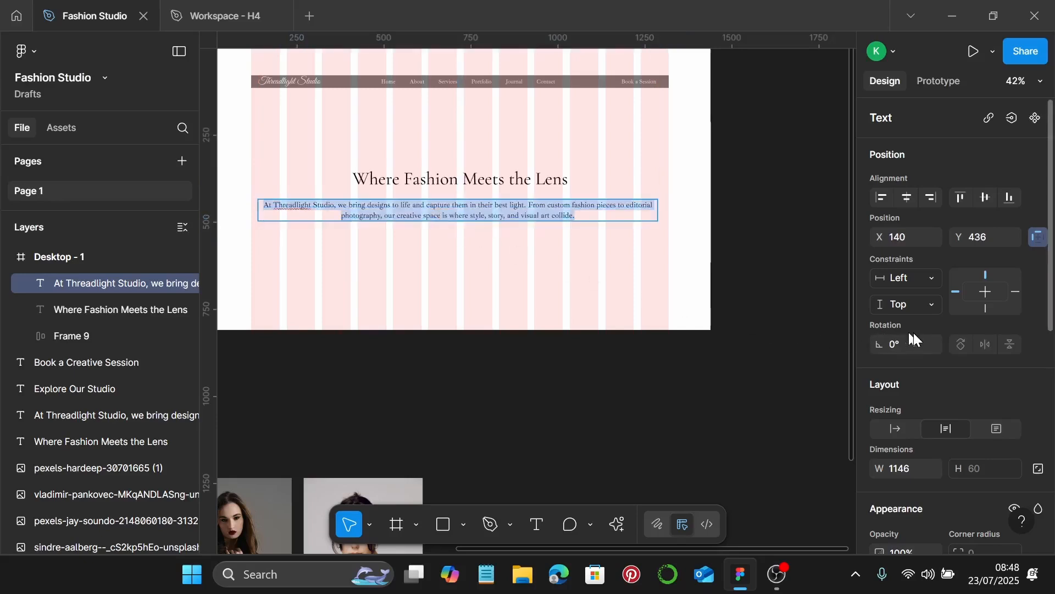
{"action": "key", "text": "Escape"}
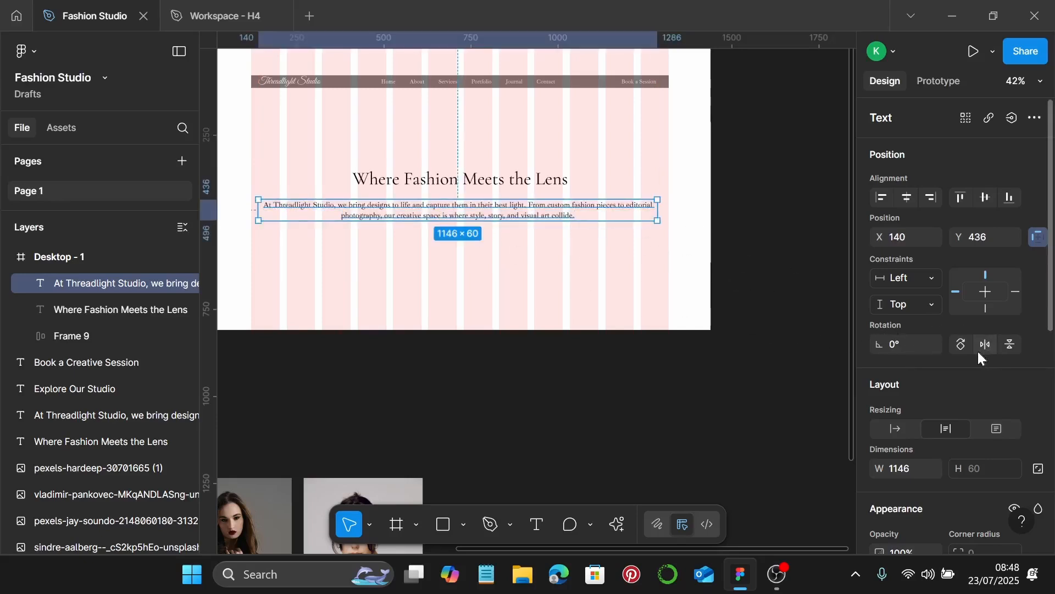
{"action": "scroll", "coordinate": [978, 351], "scroll_direction": "down", "scroll_amount": 3}
{"action": "scroll", "coordinate": [978, 349], "scroll_direction": "up", "scroll_amount": 2}
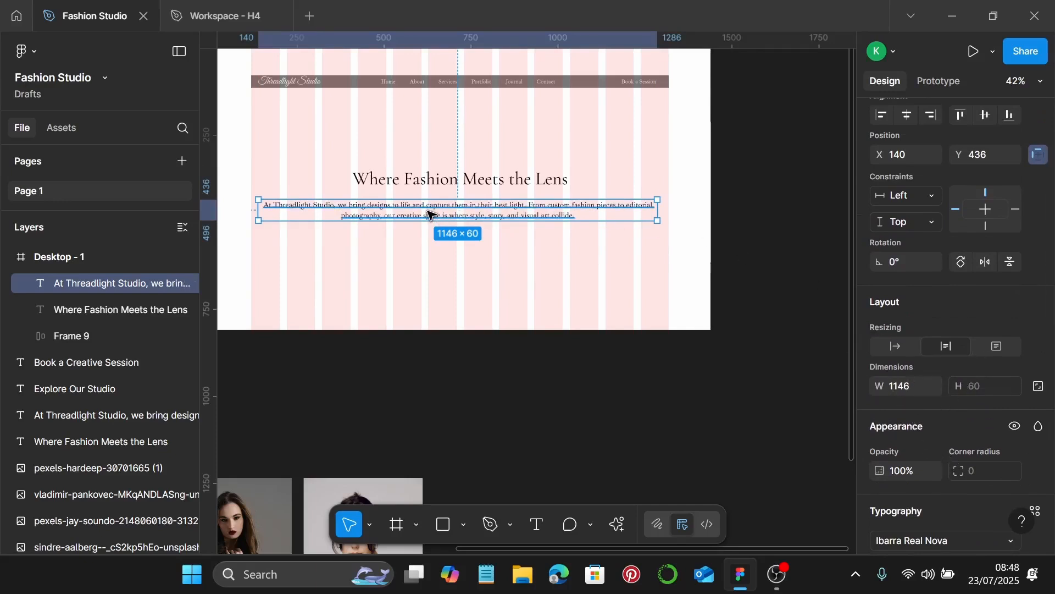
{"action": "scroll", "coordinate": [431, 214], "scroll_direction": "up", "scroll_amount": 1}
{"action": "scroll", "coordinate": [431, 214], "scroll_direction": "up", "scroll_amount": 1}
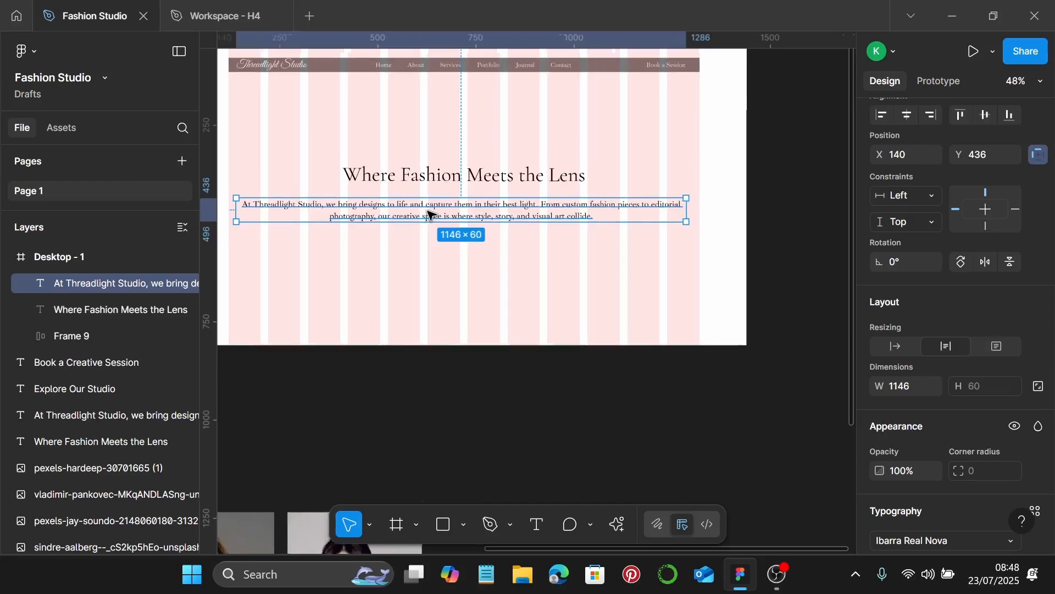
{"action": "scroll", "coordinate": [464, 197], "scroll_direction": "left", "scroll_amount": 2}
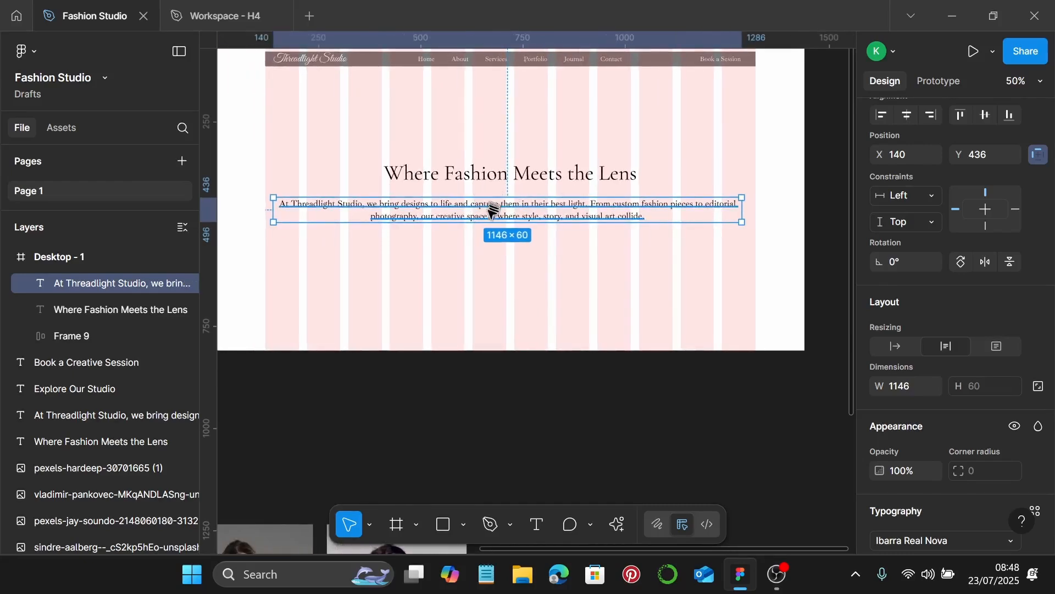
{"action": "left_click_drag", "start_coordinate": [498, 214], "coordinate": [495, 208]}
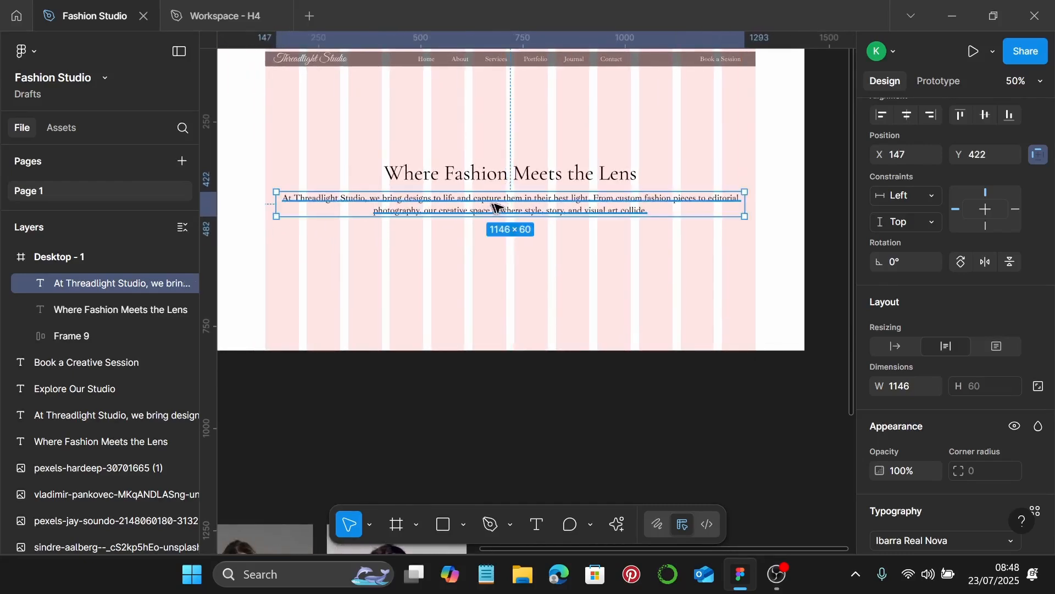
{"action": "scroll", "coordinate": [536, 228], "scroll_direction": "down", "scroll_amount": 3}
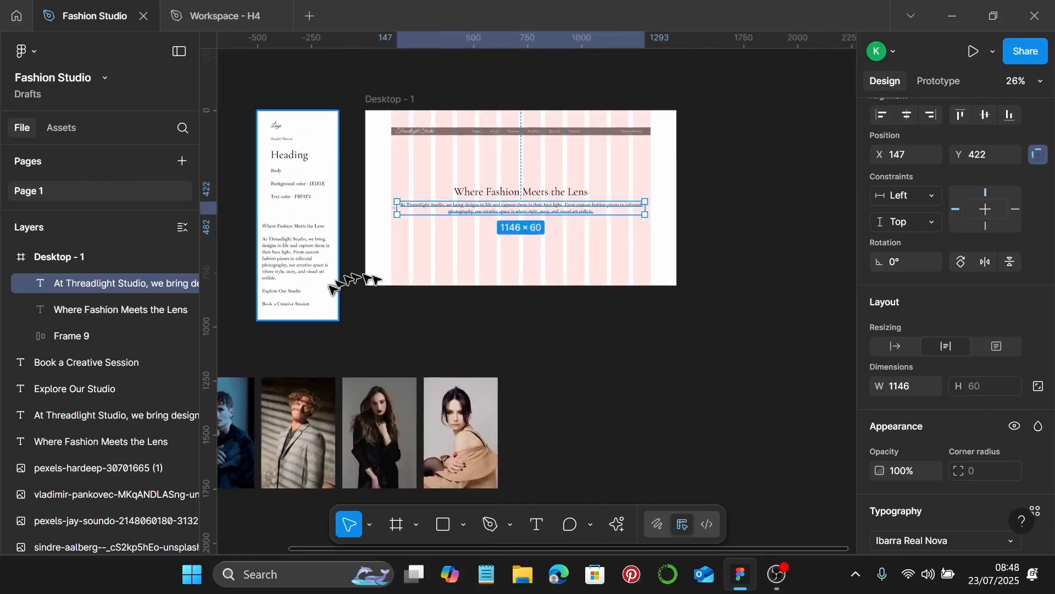
Copy the 'Explore Our Studio' and 'Book a Creative Session' texts below the paragraph
{"action": "left_click", "coordinate": [300, 291]}
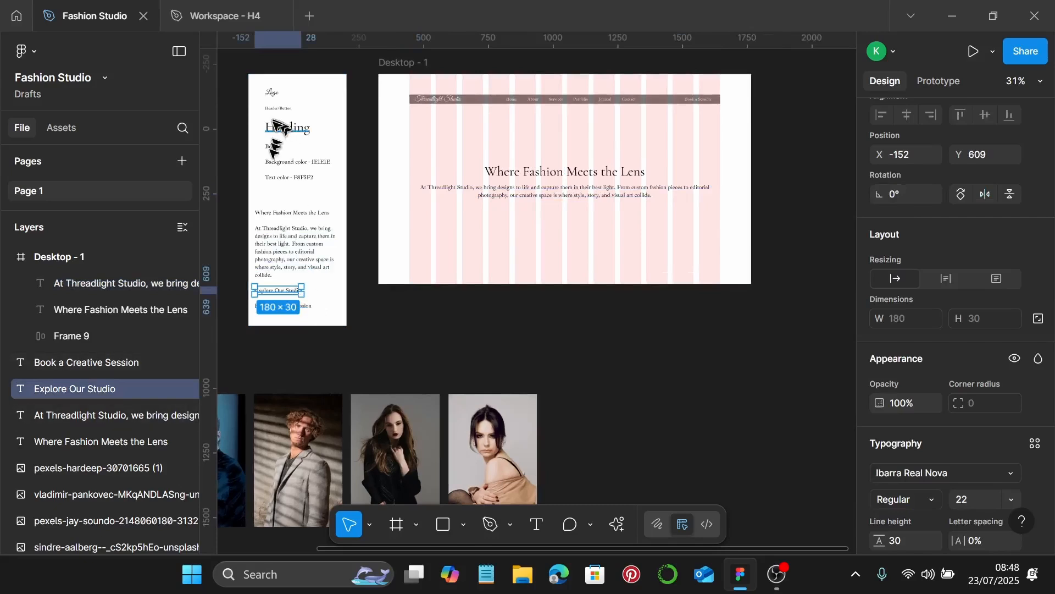
{"action": "scroll", "coordinate": [270, 139], "scroll_direction": "up", "scroll_amount": 2}
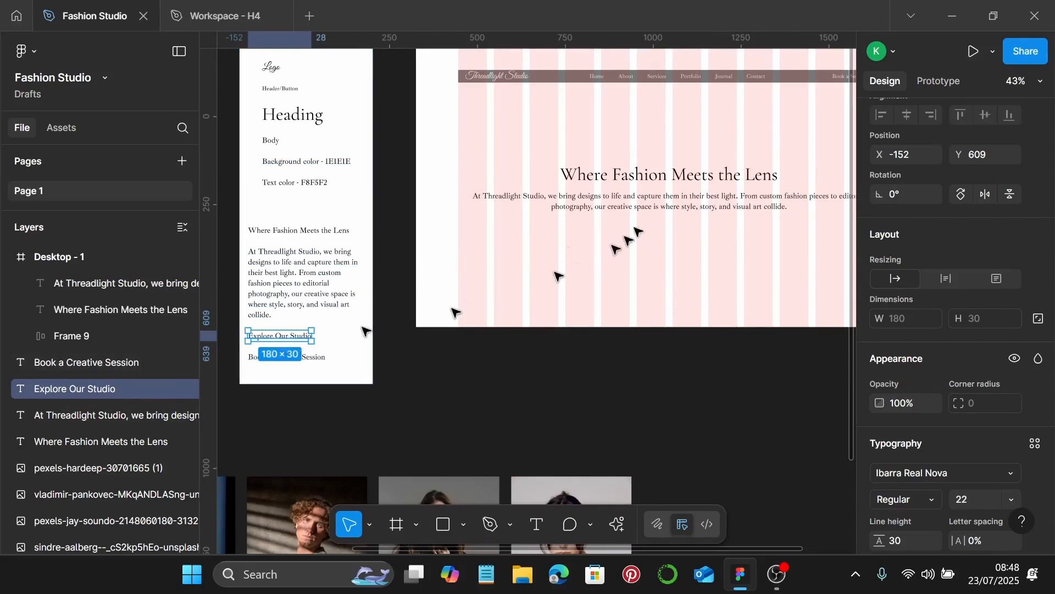
{"action": "scroll", "coordinate": [693, 86], "scroll_direction": "up", "scroll_amount": 5, "text": "ctrl"}
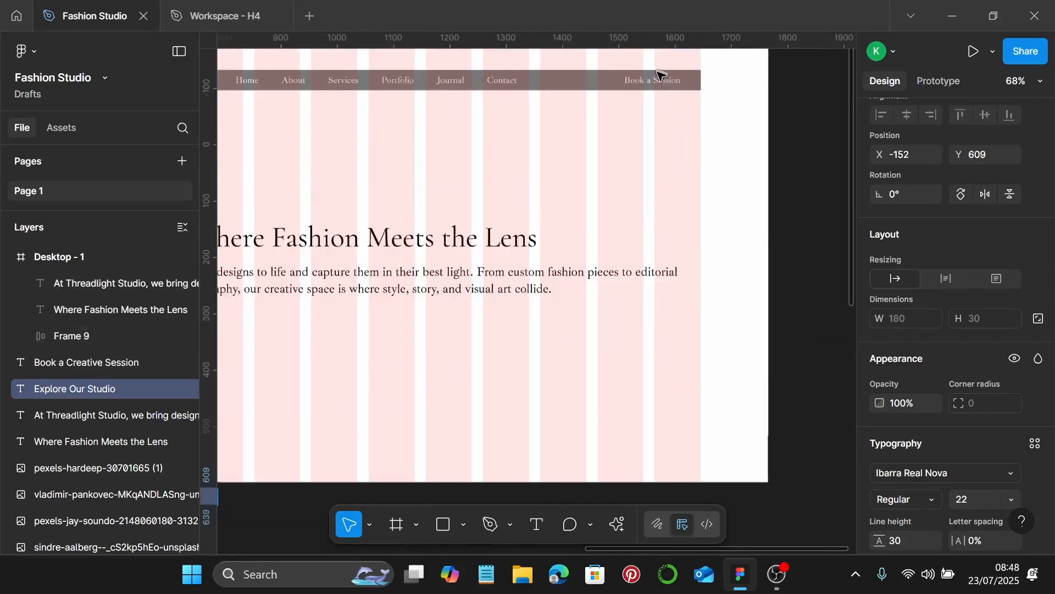
{"action": "double_click", "coordinate": [653, 82]}
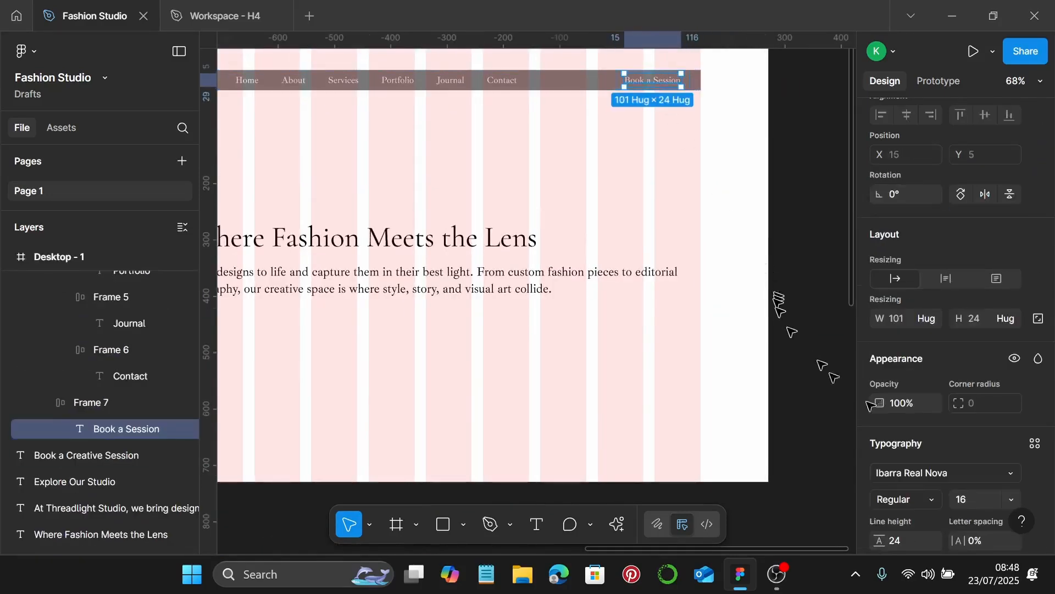
{"action": "scroll", "coordinate": [973, 466], "scroll_direction": "down", "scroll_amount": 2}
{"action": "scroll", "coordinate": [970, 451], "scroll_direction": "down", "scroll_amount": 2}
{"action": "scroll", "coordinate": [478, 378], "scroll_direction": "down", "scroll_amount": 3, "text": "ctrl"}
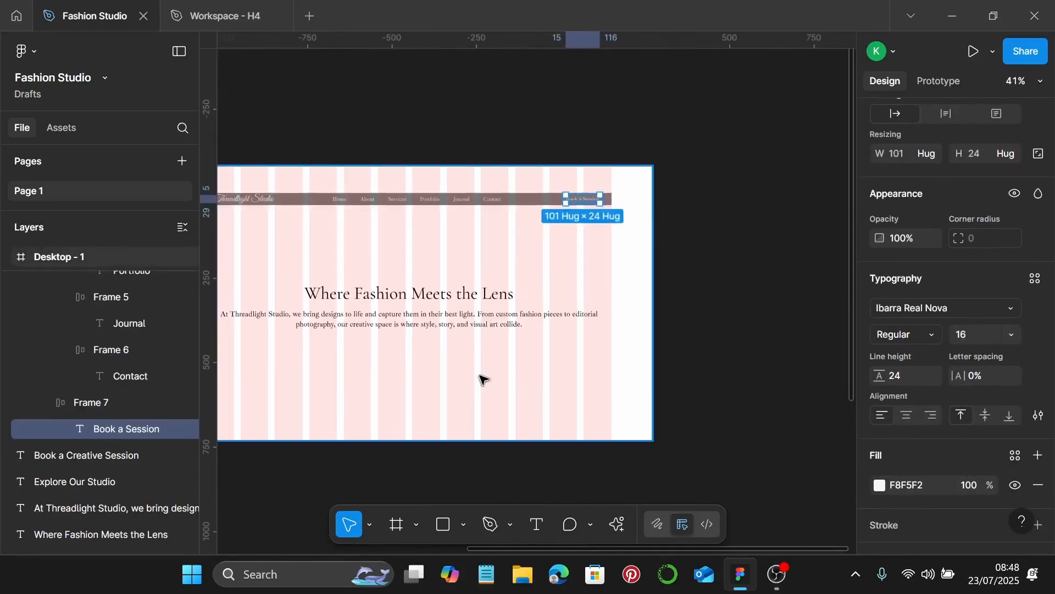
{"action": "scroll", "coordinate": [479, 380], "scroll_direction": "left", "scroll_amount": 4}
{"action": "left_click", "coordinate": [347, 448]}
{"action": "left_click", "coordinate": [351, 468], "text": "shift"}
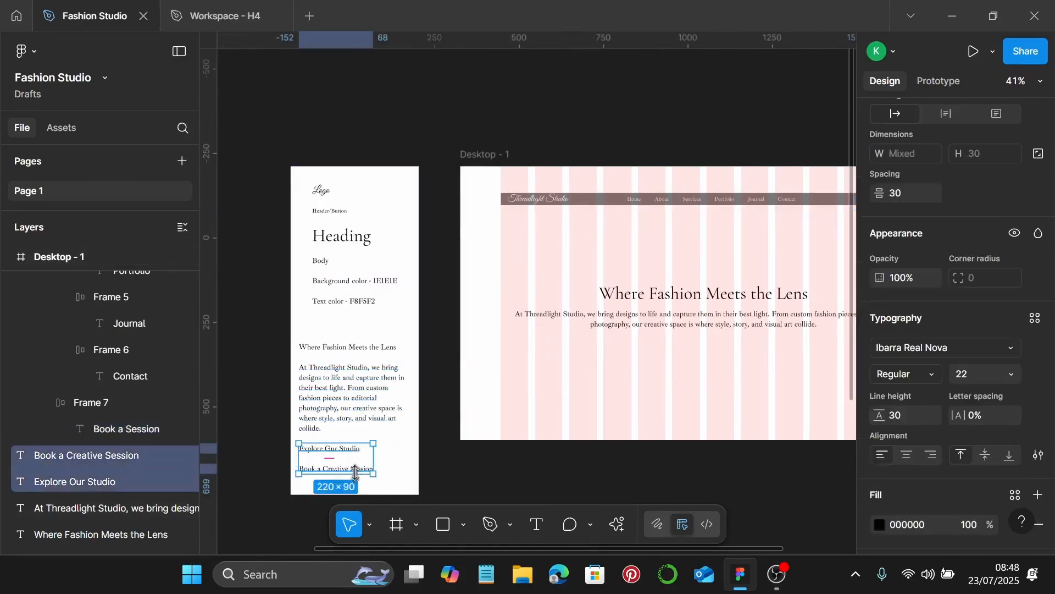
{"action": "left_click_drag", "start_coordinate": [317, 454], "coordinate": [632, 378]}
Apply the Header/Button text styling to both call-to-action lines and shift 'Explore Our Studio' left
{"action": "scroll", "coordinate": [605, 344], "scroll_direction": "up", "scroll_amount": 1, "text": "ctrl"}
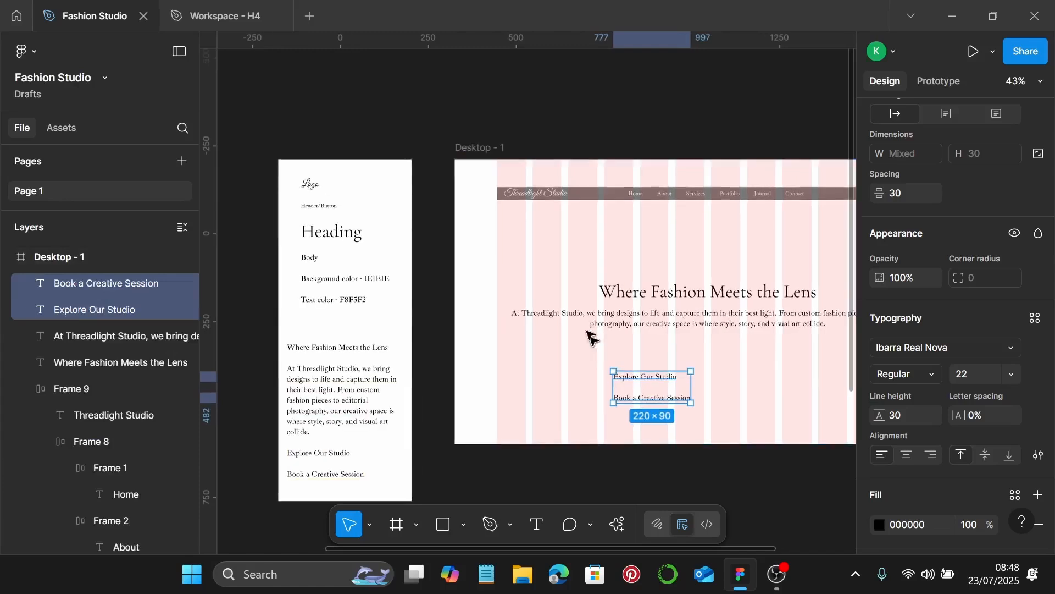
{"action": "left_click", "coordinate": [332, 218]}
{"action": "scroll", "coordinate": [325, 208], "scroll_direction": "up", "scroll_amount": 5, "text": "ctrl"}
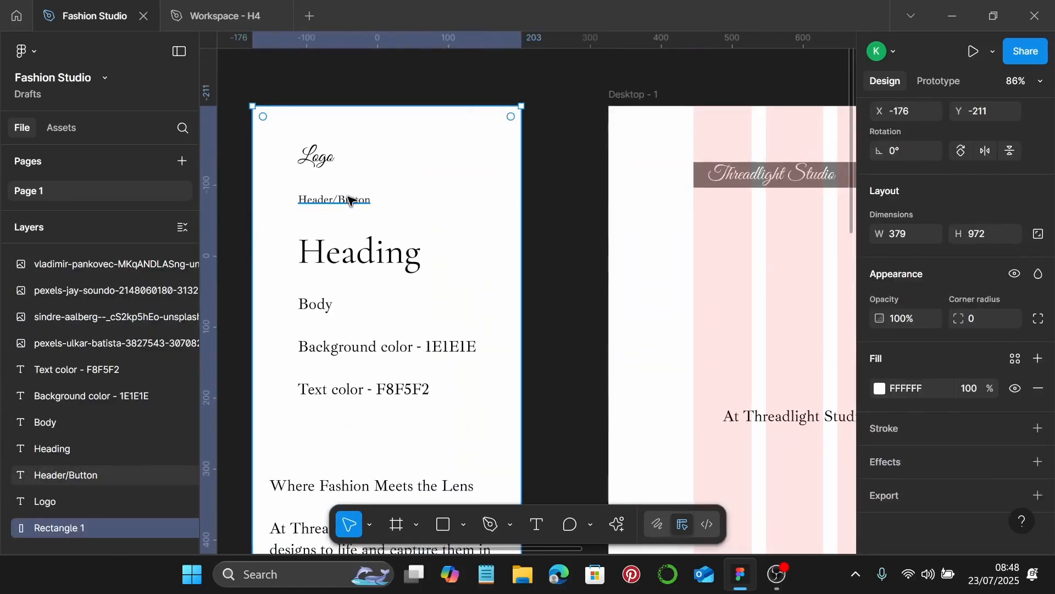
{"action": "left_click", "coordinate": [350, 200]}
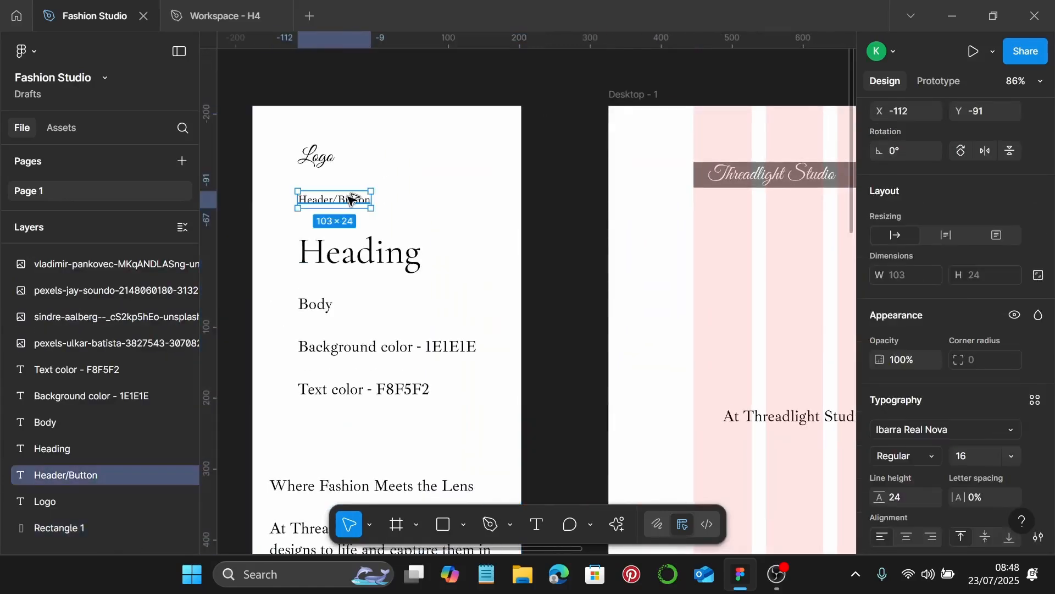
{"action": "key", "text": "ctrl+alt+c"}
{"action": "scroll", "coordinate": [1017, 352], "scroll_direction": "down", "scroll_amount": 3}
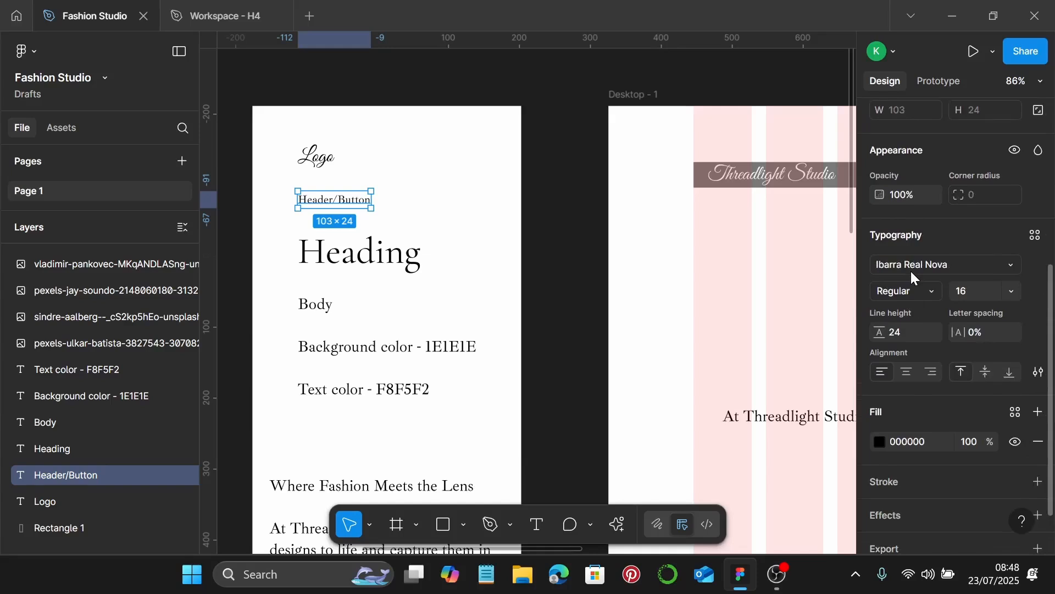
{"action": "scroll", "coordinate": [418, 338], "scroll_direction": "right", "scroll_amount": 5}
{"action": "scroll", "coordinate": [418, 338], "scroll_direction": "down", "scroll_amount": 5}
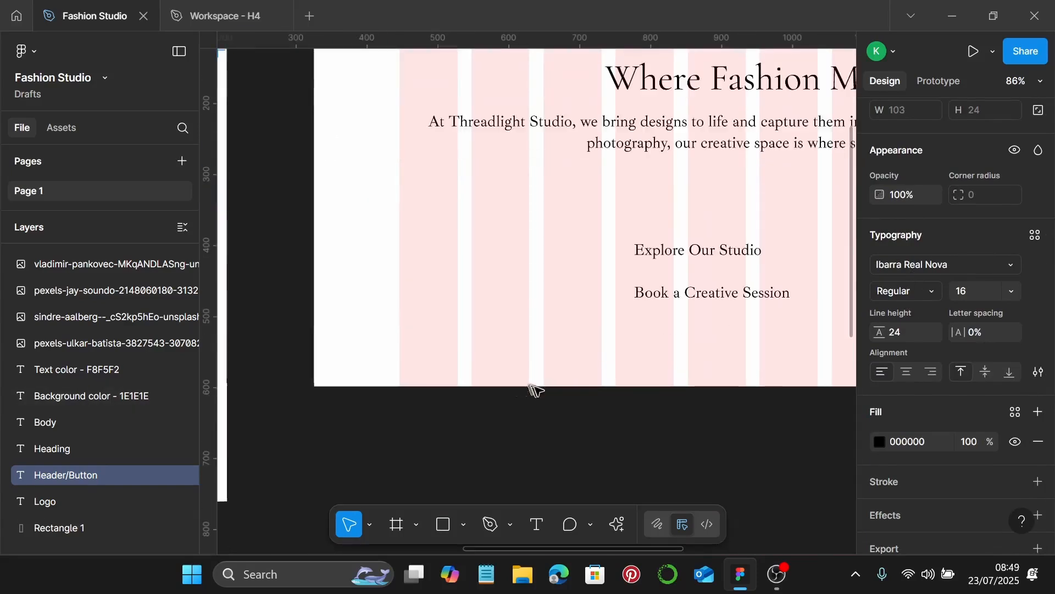
{"action": "scroll", "coordinate": [546, 377], "scroll_direction": "right", "scroll_amount": 1}
{"action": "left_click", "coordinate": [641, 256]}
{"action": "left_click", "coordinate": [670, 297], "text": "shift"}
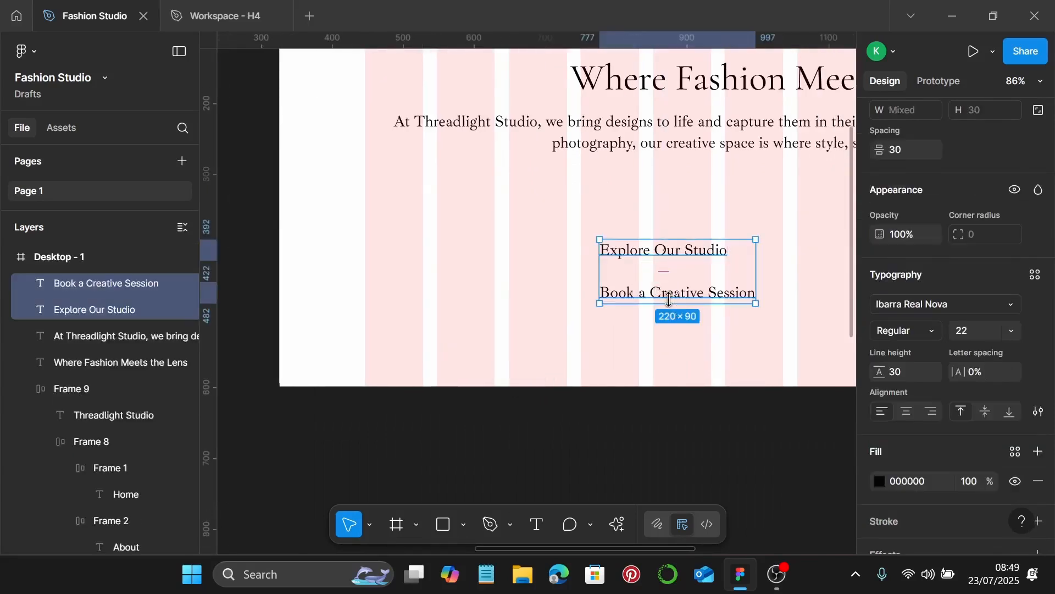
{"action": "key", "text": "ctrl+alt+v"}
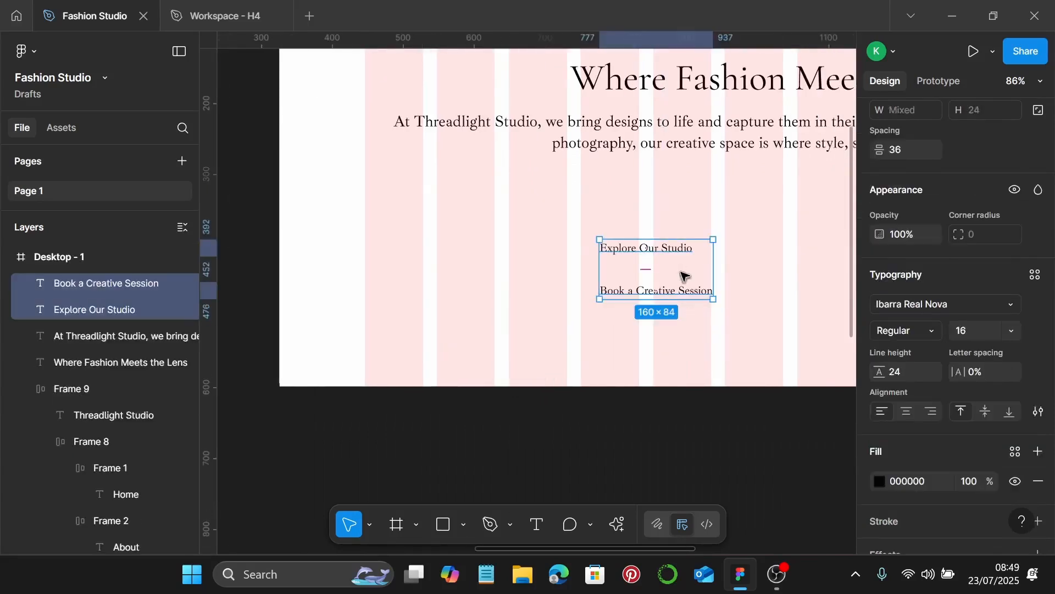
{"action": "left_click", "coordinate": [666, 249]}
{"action": "left_click_drag", "start_coordinate": [667, 248], "coordinate": [602, 246]}
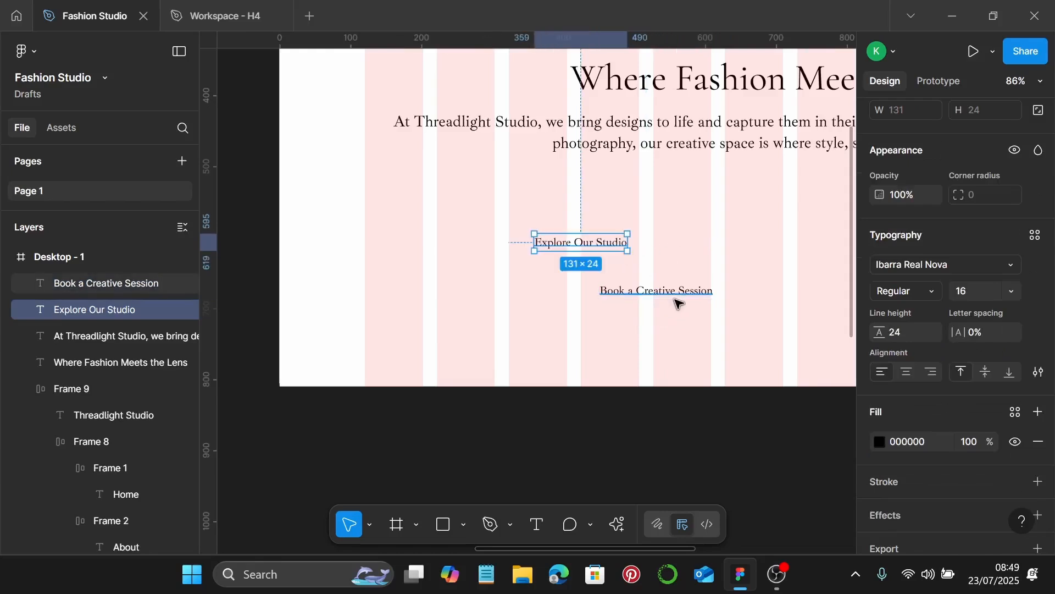
Wrap 'Explore Our Studio' and 'Book a Creative Session' each in its own auto-layout frame
{"action": "left_click", "coordinate": [649, 293]}
{"action": "left_click_drag", "start_coordinate": [649, 292], "coordinate": [803, 225]}
{"action": "left_click_drag", "start_coordinate": [772, 231], "coordinate": [771, 231]}
{"action": "left_click_drag", "start_coordinate": [587, 242], "coordinate": [645, 245]}
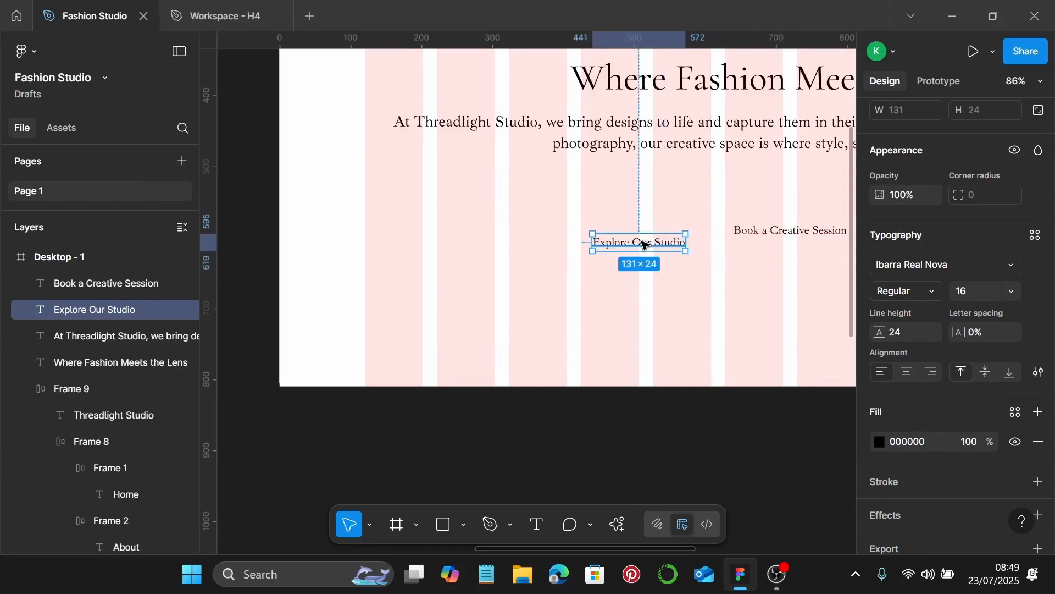
{"action": "key", "text": "shift+a"}
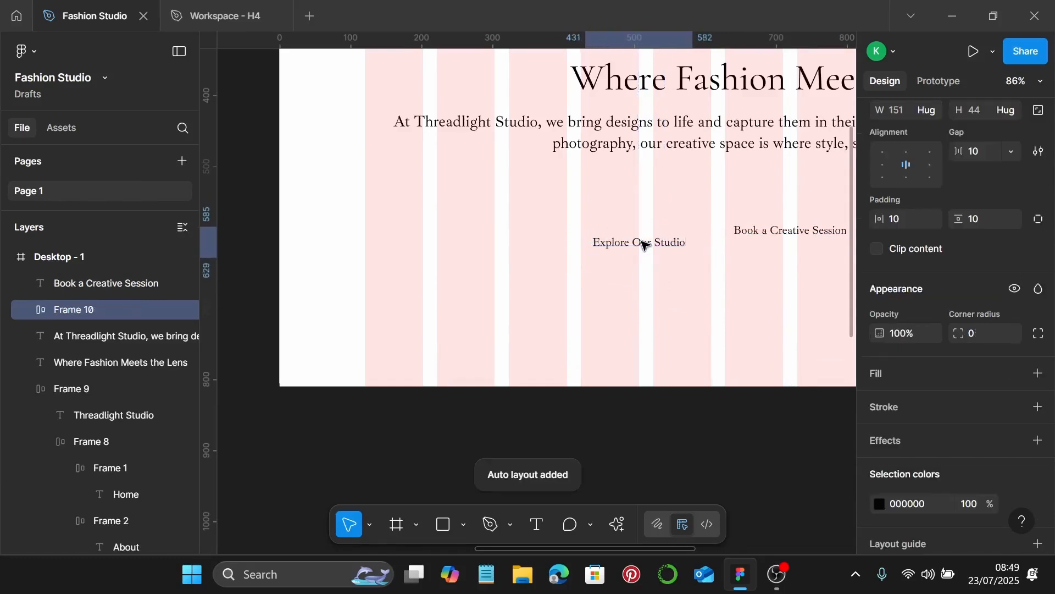
{"action": "left_click_drag", "start_coordinate": [610, 241], "coordinate": [583, 232]}
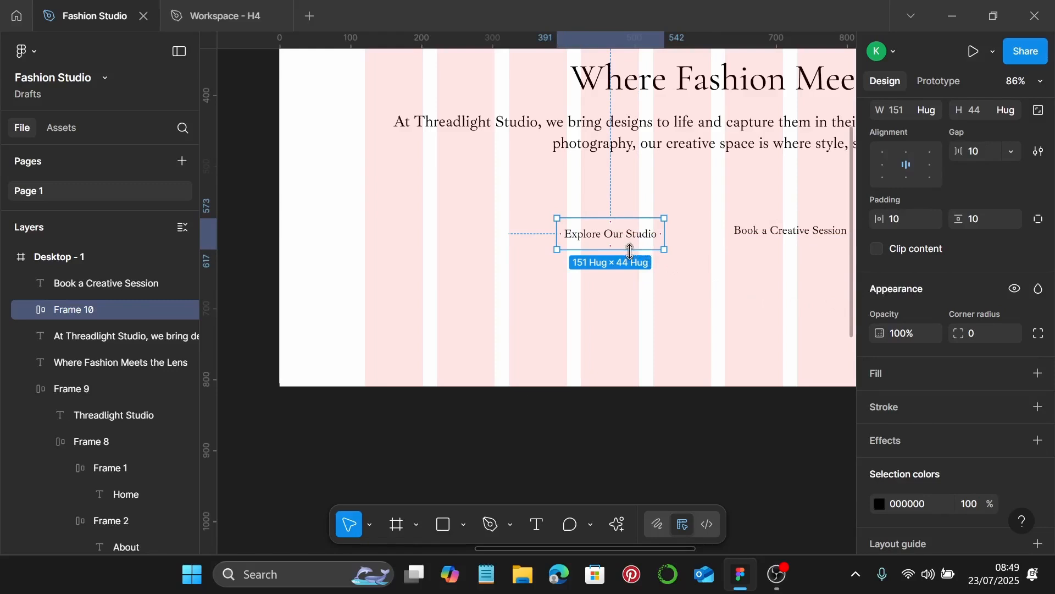
{"action": "scroll", "coordinate": [623, 253], "scroll_direction": "right", "scroll_amount": 2}
{"action": "left_click", "coordinate": [705, 222]}
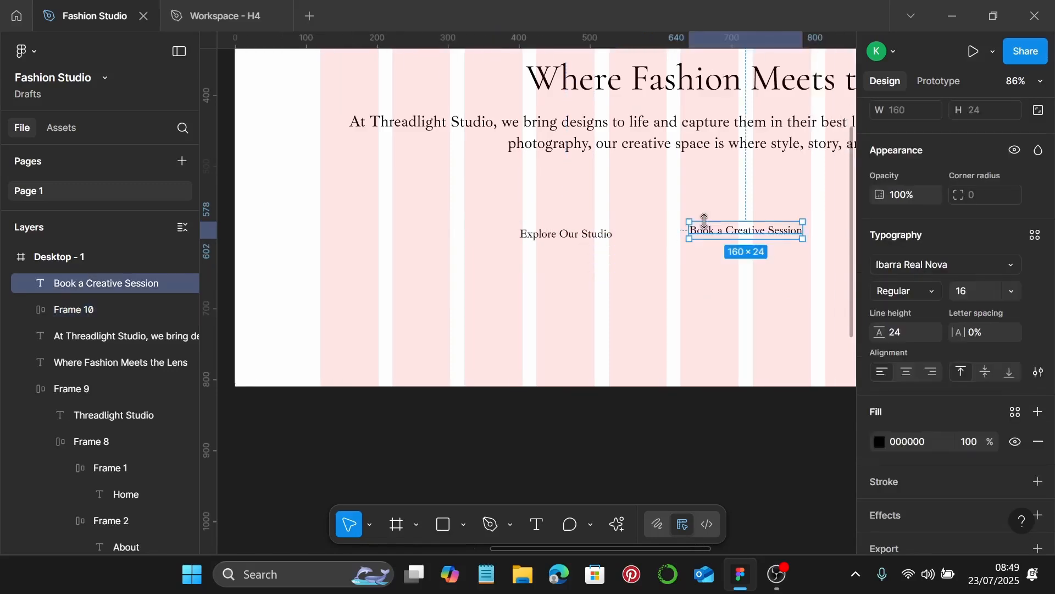
{"action": "key", "text": "shift+a"}
Line up both button frames and combine them into one auto-layout row with a 20 gap
{"action": "left_click", "coordinate": [551, 243]}
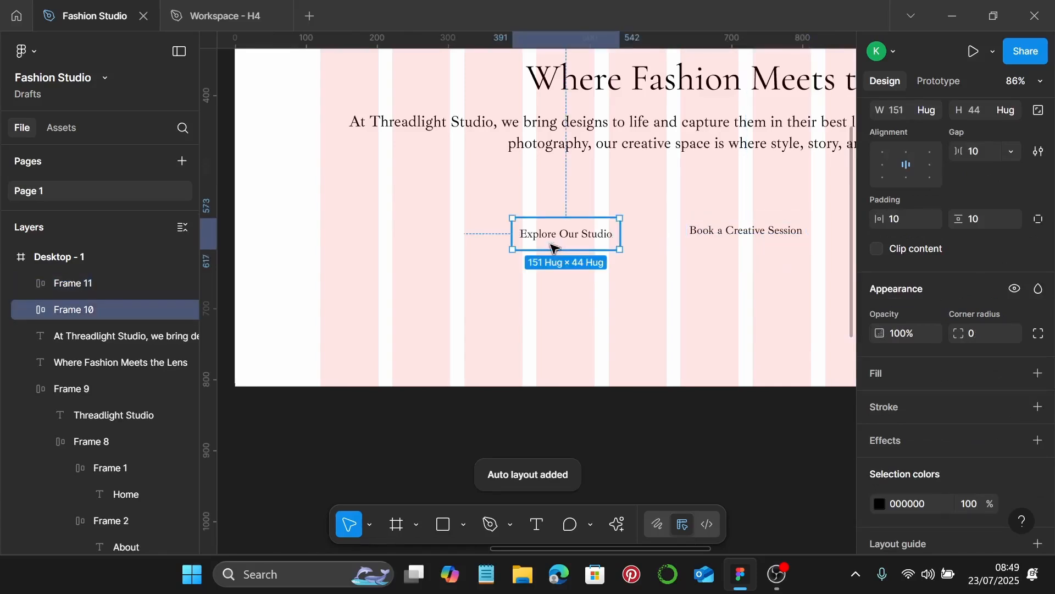
{"action": "scroll", "coordinate": [552, 244], "scroll_direction": "down", "scroll_amount": 3}
{"action": "scroll", "coordinate": [552, 245], "scroll_direction": "up", "scroll_amount": 1}
{"action": "left_click_drag", "start_coordinate": [553, 272], "coordinate": [589, 234]}
{"action": "left_click_drag", "start_coordinate": [697, 268], "coordinate": [690, 233]}
{"action": "left_click", "coordinate": [637, 232], "text": "shift"}
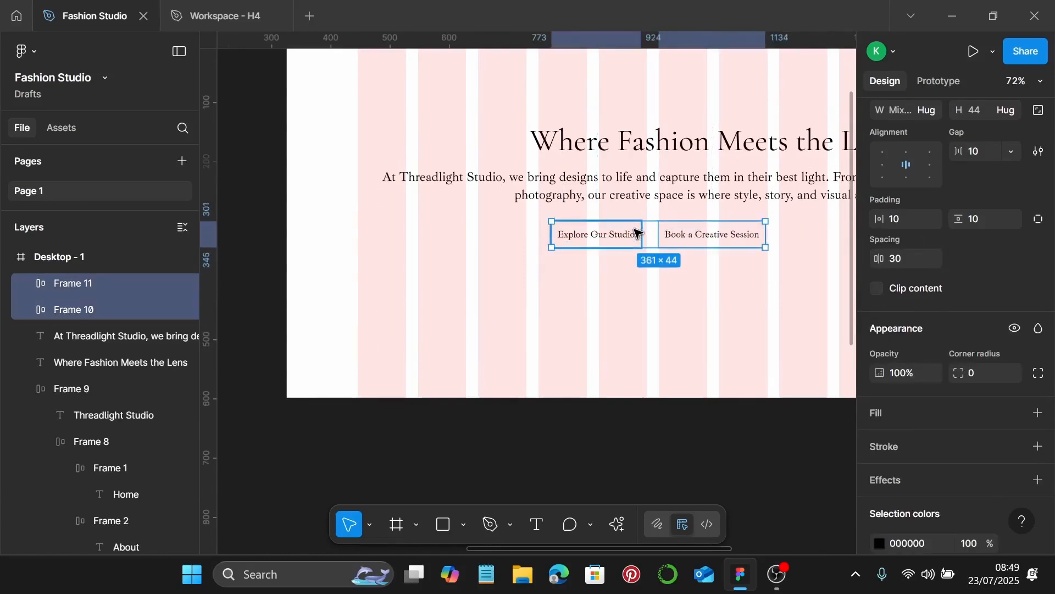
{"action": "key", "text": "shift+a"}
{"action": "left_click", "coordinate": [991, 157]}
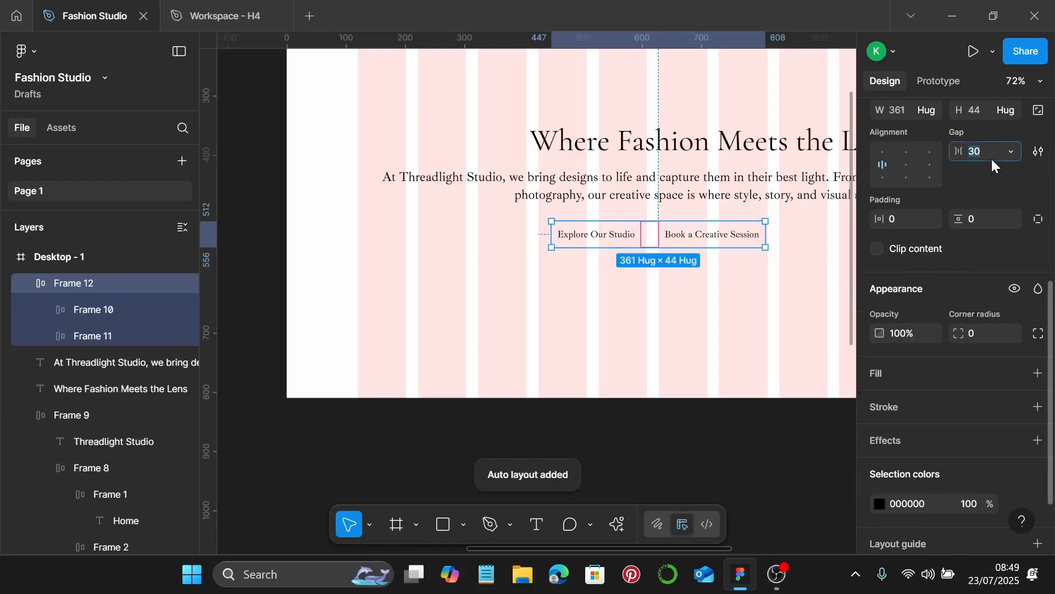
{"action": "type", "text": "20"}
{"action": "key", "text": "Return"}
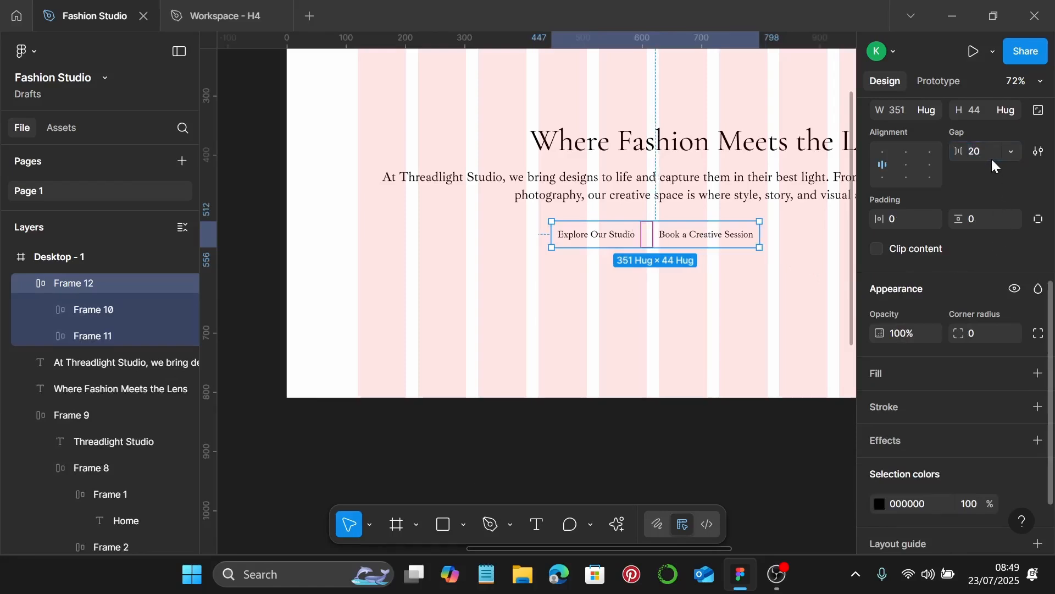
Move the button row directly under the hero paragraph
{"action": "scroll", "coordinate": [574, 346], "scroll_direction": "right", "scroll_amount": 2}
{"action": "scroll", "coordinate": [572, 342], "scroll_direction": "up", "scroll_amount": 1}
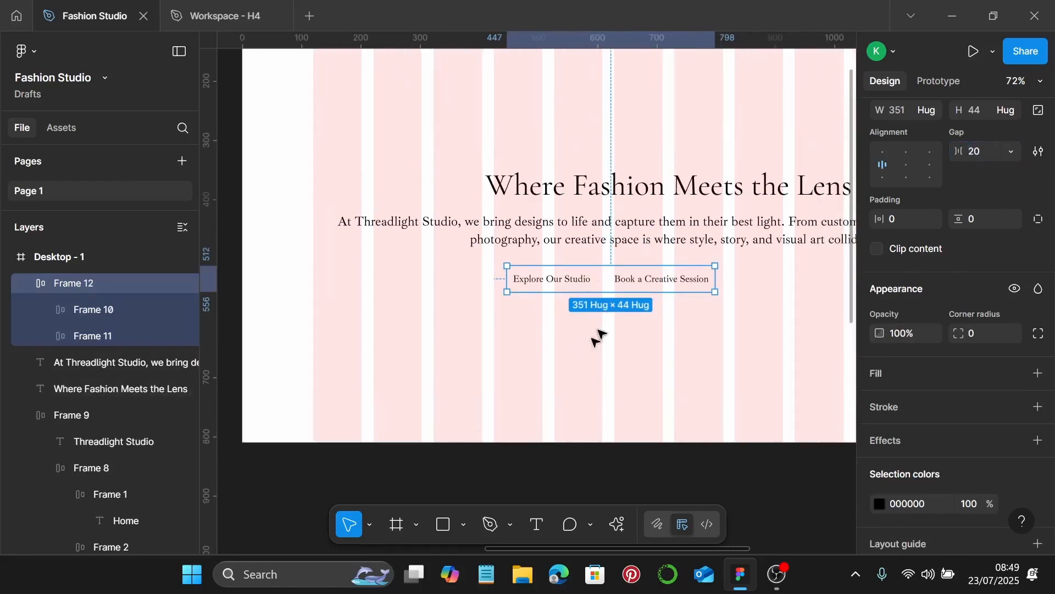
{"action": "left_click", "coordinate": [584, 345]}
{"action": "left_click_drag", "start_coordinate": [587, 280], "coordinate": [628, 270]}
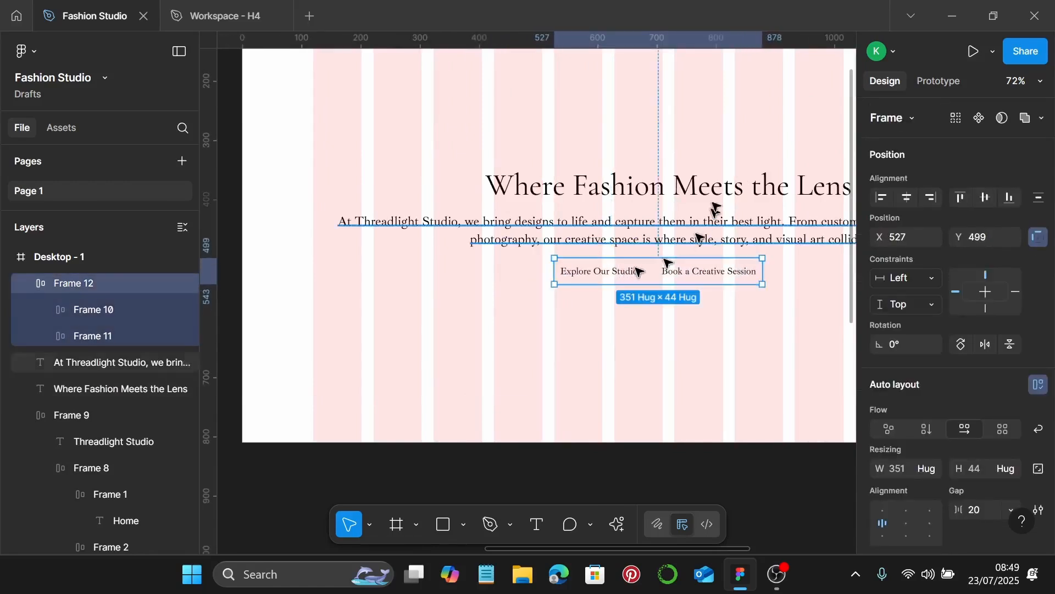
Wrap the hero heading, paragraph and button row in a vertical auto-layout frame with a 20 gap
{"action": "left_click", "coordinate": [687, 219], "text": "shift"}
{"action": "left_click", "coordinate": [685, 195], "text": "shift"}
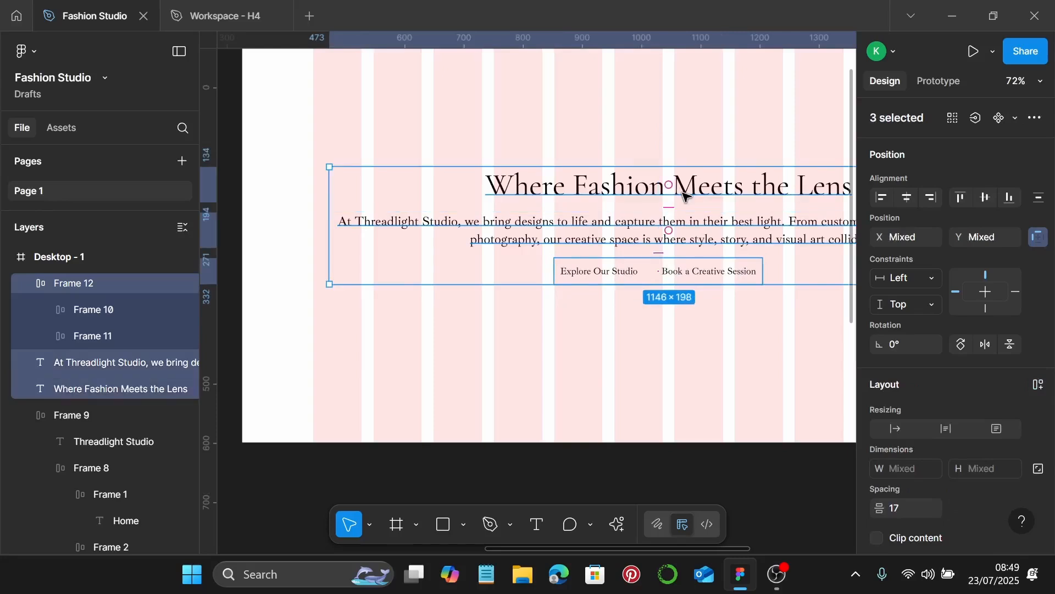
{"action": "key", "text": "shift+a"}
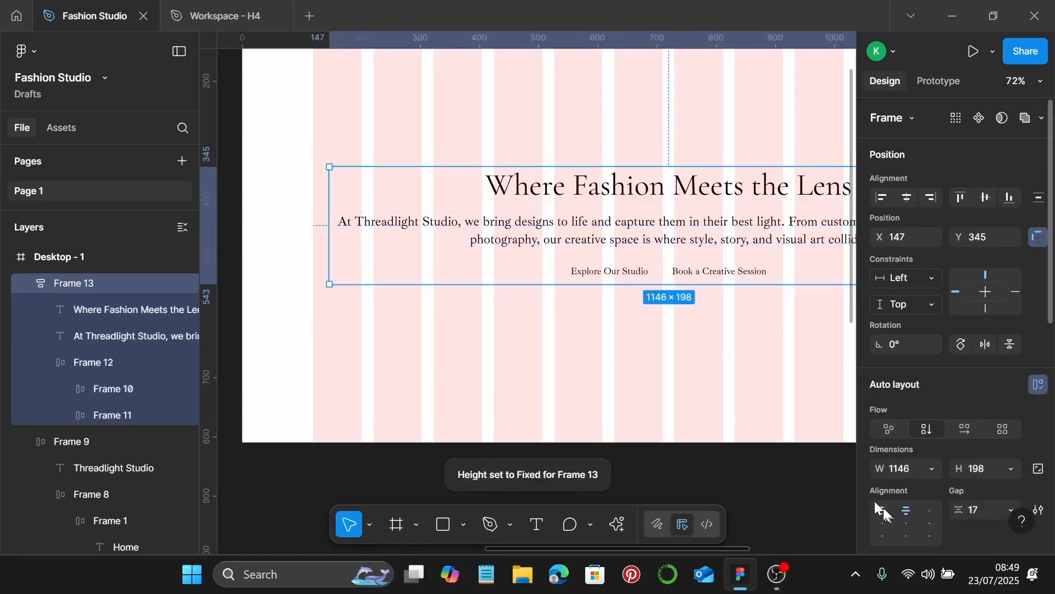
{"action": "left_click", "coordinate": [978, 510]}
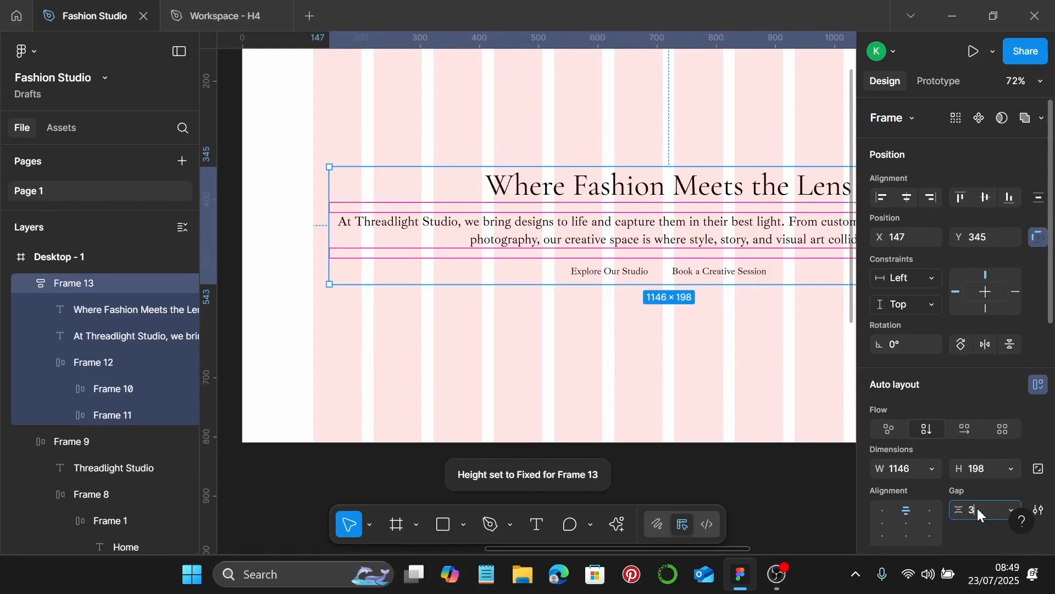
{"action": "key", "text": "Return"}
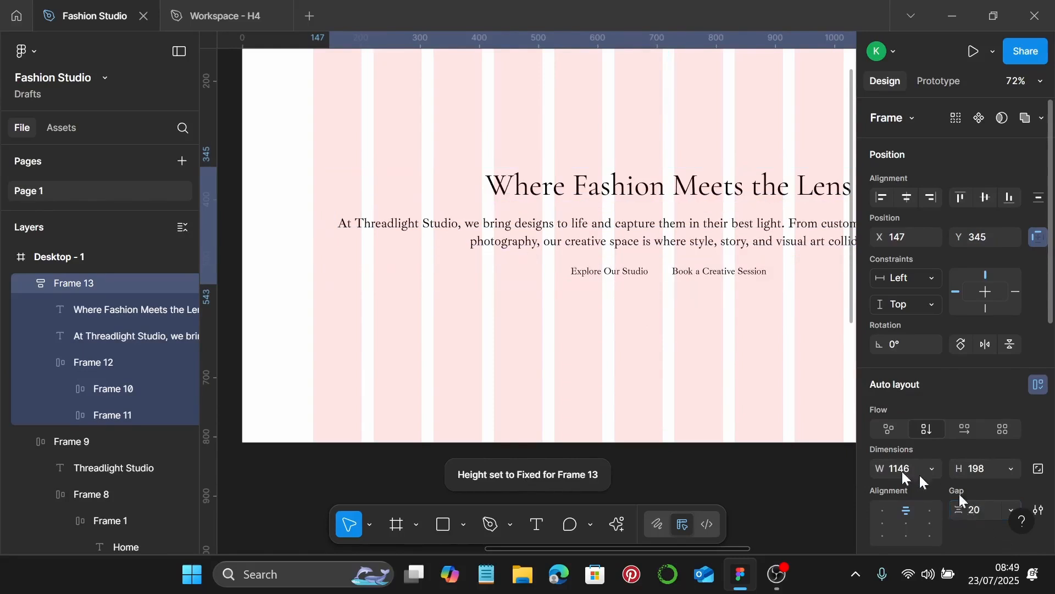
{"action": "scroll", "coordinate": [824, 431], "scroll_direction": "right", "scroll_amount": 2}
{"action": "scroll", "coordinate": [667, 271], "scroll_direction": "down", "scroll_amount": 2}
{"action": "mouse_move", "coordinate": [637, 225]}
{"action": "left_mouse_down"}
{"action": "mouse_move", "coordinate": [622, 228]}
{"action": "mouse_move", "coordinate": [636, 225]}
{"action": "left_mouse_up"}
{"action": "scroll", "coordinate": [624, 233], "scroll_direction": "down", "scroll_amount": 3}
{"action": "scroll", "coordinate": [648, 228], "scroll_direction": "up", "scroll_amount": 3}
{"action": "scroll", "coordinate": [684, 257], "scroll_direction": "down", "scroll_amount": 1}
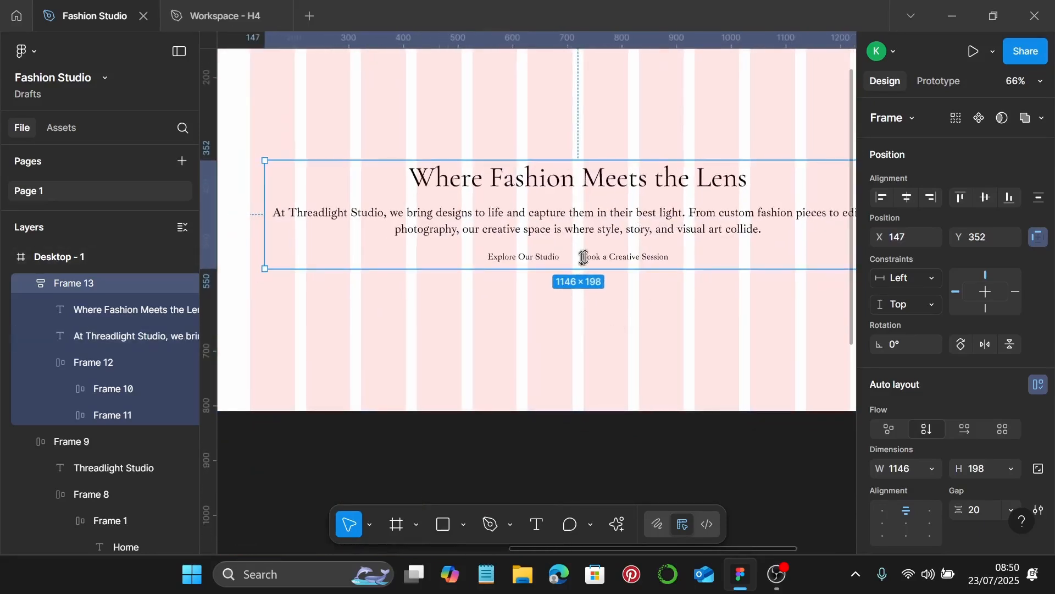
{"action": "scroll", "coordinate": [967, 467], "scroll_direction": "down", "scroll_amount": 8}
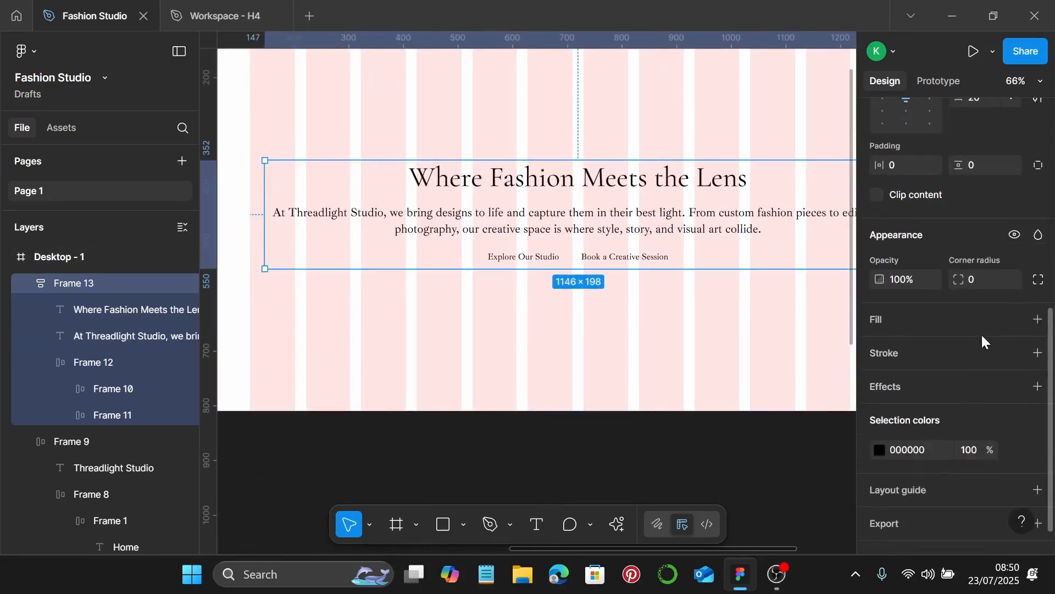
Add a fill to the hero group and look up the 1E1E1E background colour in the style guide
{"action": "left_click", "coordinate": [1036, 321]}
{"action": "left_click", "coordinate": [880, 347]}
{"action": "scroll", "coordinate": [501, 278], "scroll_direction": "down", "scroll_amount": 3}
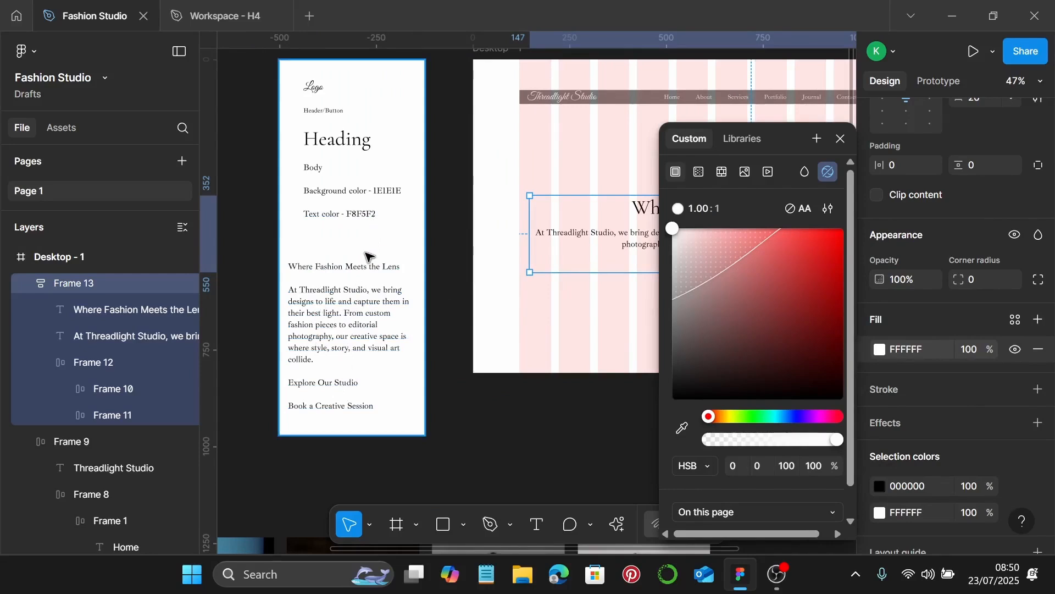
{"action": "scroll", "coordinate": [369, 257], "scroll_direction": "up", "scroll_amount": 5}
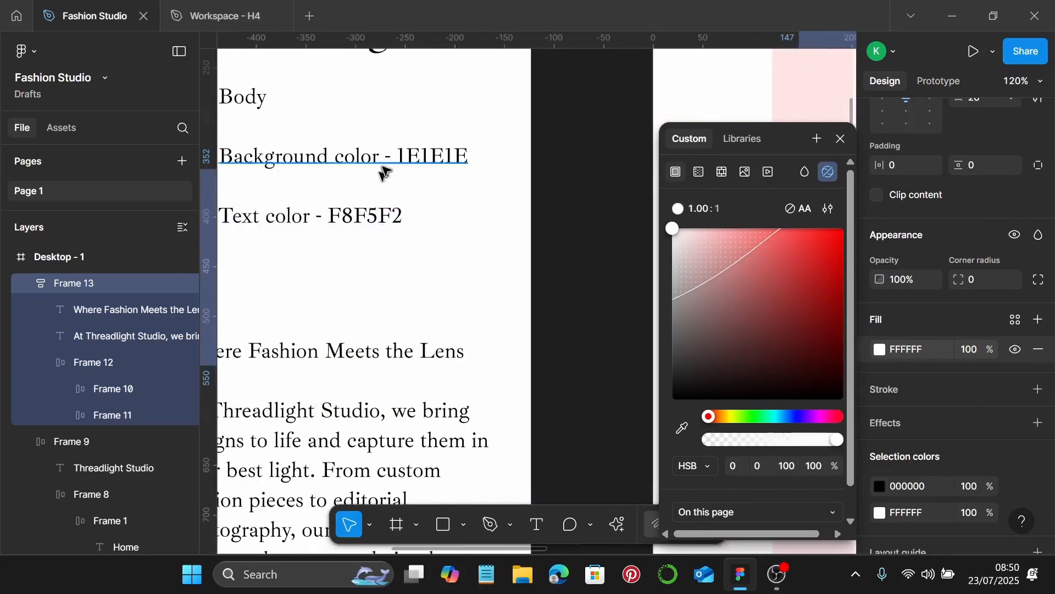
{"action": "double_click", "coordinate": [404, 164]}
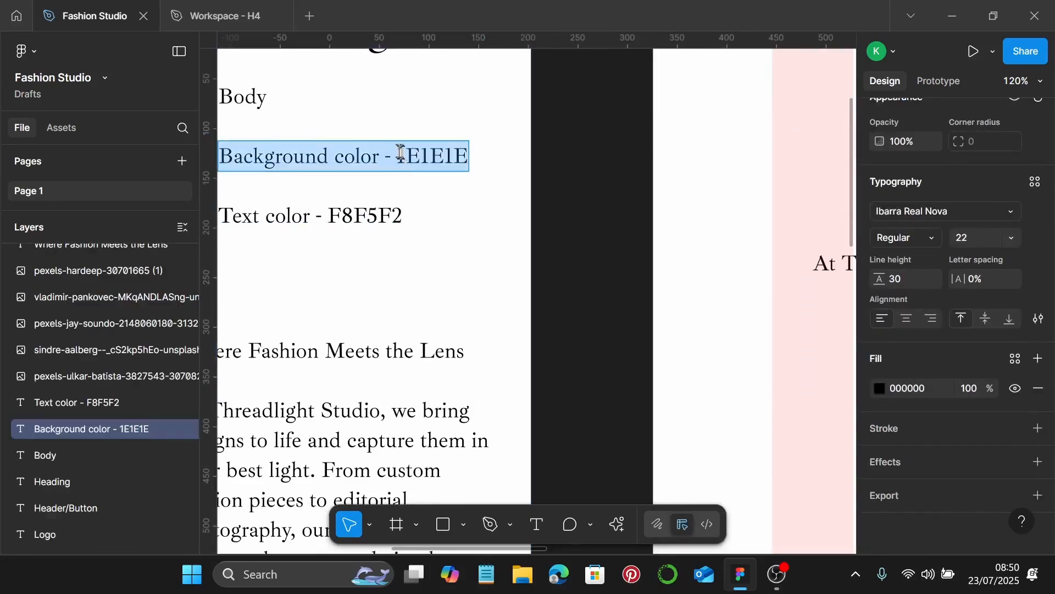
{"action": "left_click_drag", "start_coordinate": [400, 153], "coordinate": [482, 152]}
{"action": "key", "text": "Escape"}
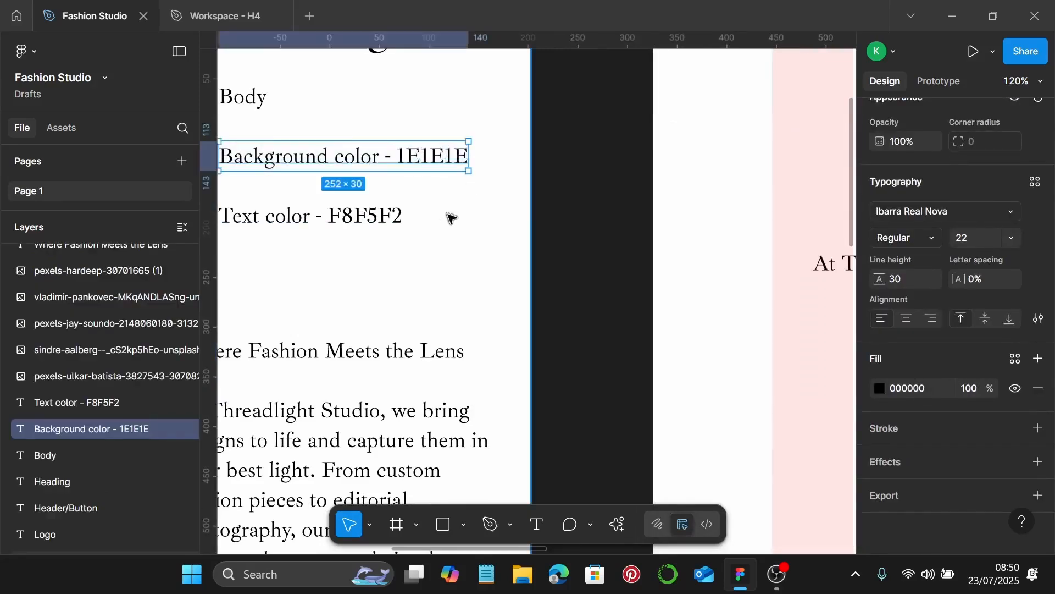
{"action": "scroll", "coordinate": [437, 236], "scroll_direction": "down", "scroll_amount": 3}
{"action": "scroll", "coordinate": [431, 245], "scroll_direction": "right", "scroll_amount": 5}
Make the hero paragraph's height fit its text
{"action": "left_click", "coordinate": [635, 253]}
{"action": "scroll", "coordinate": [634, 253], "scroll_direction": "right", "scroll_amount": 5}
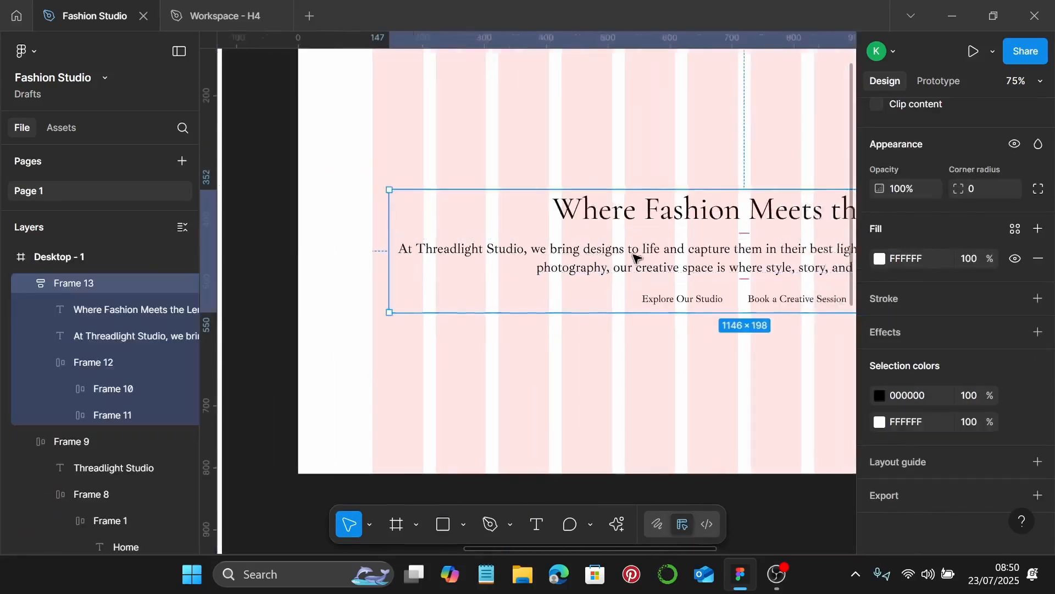
{"action": "double_click", "coordinate": [557, 254]}
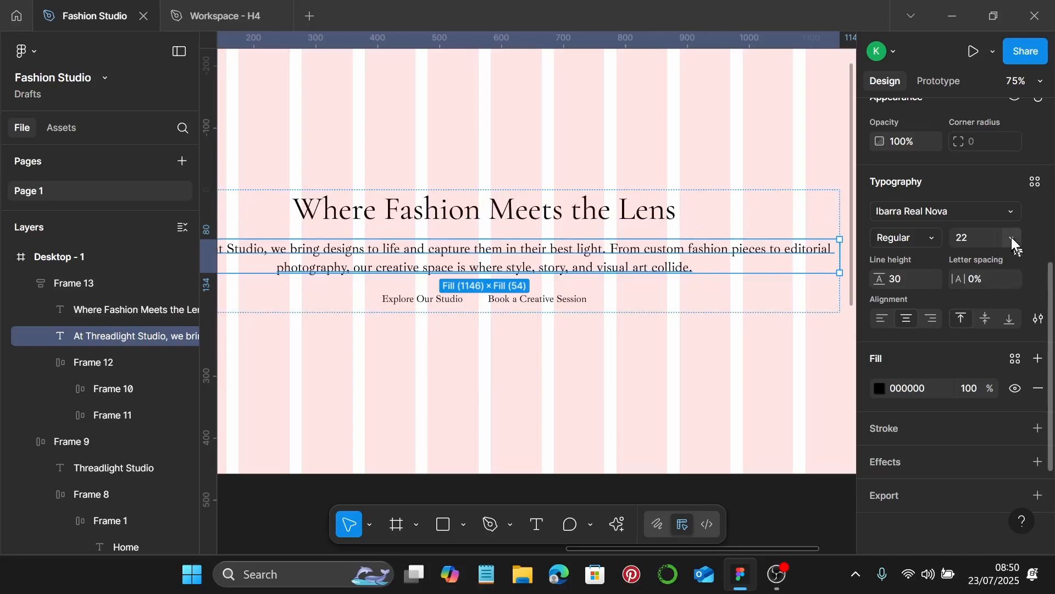
{"action": "scroll", "coordinate": [992, 292], "scroll_direction": "up", "scroll_amount": 3}
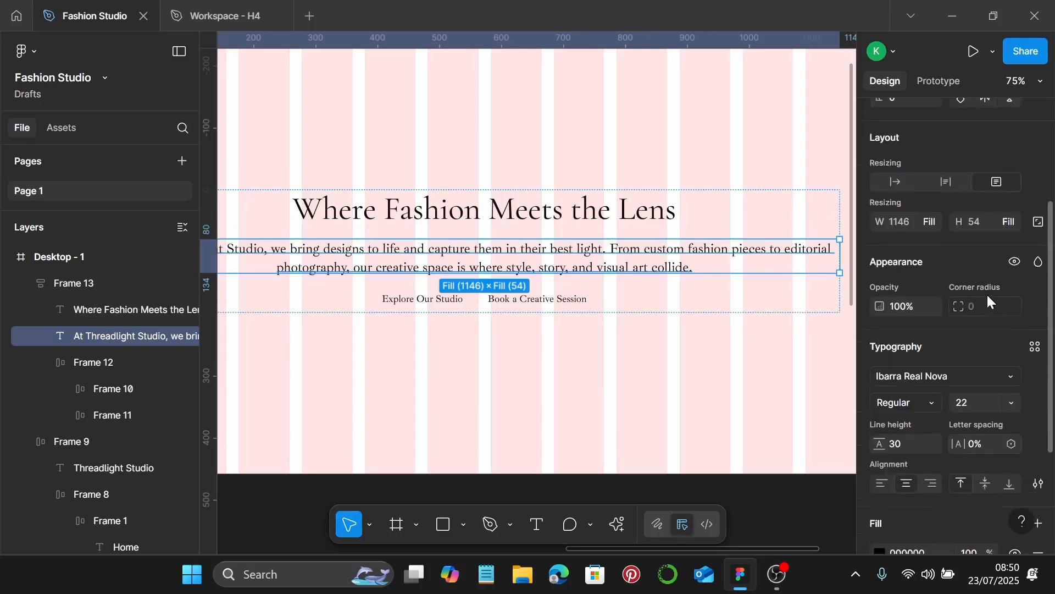
{"action": "left_click", "coordinate": [947, 183]}
Set the hero group's height to hug its contents
{"action": "left_click", "coordinate": [498, 214]}
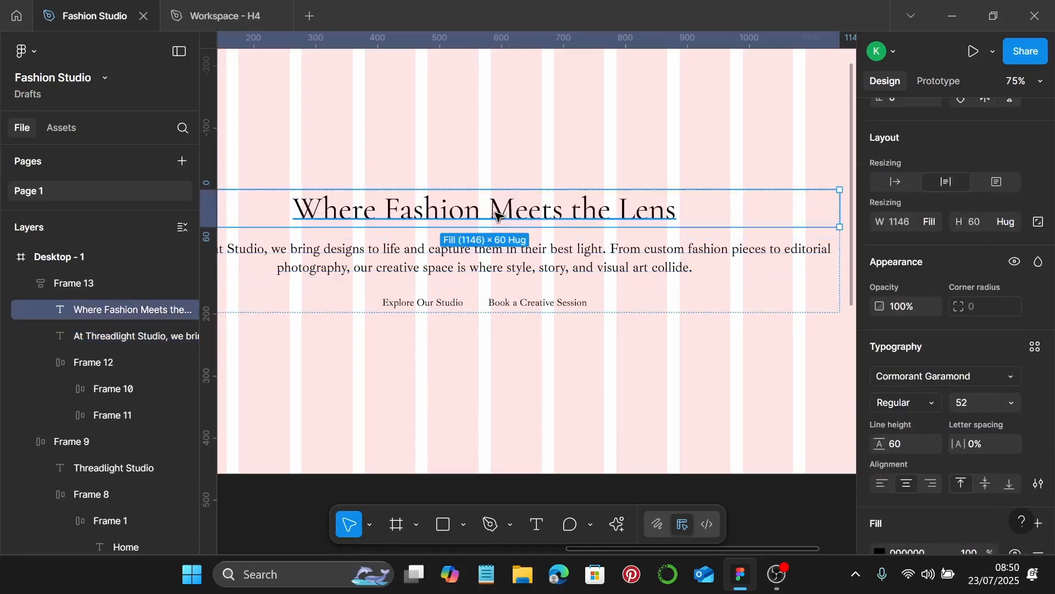
{"action": "left_click", "coordinate": [496, 305]}
{"action": "left_click", "coordinate": [694, 356]}
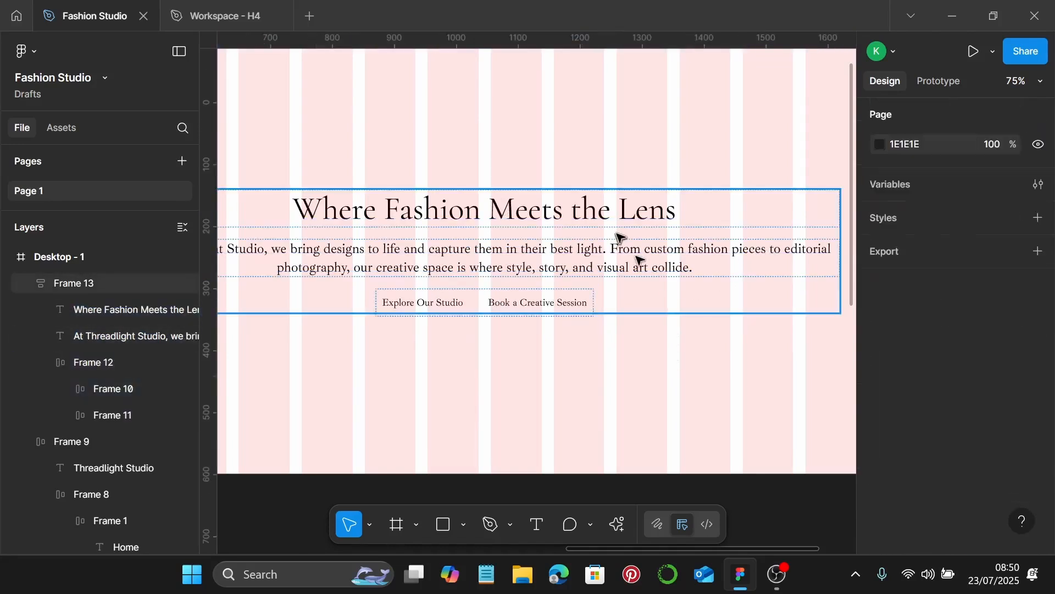
{"action": "left_click", "coordinate": [689, 309]}
{"action": "scroll", "coordinate": [940, 385], "scroll_direction": "down", "scroll_amount": 3}
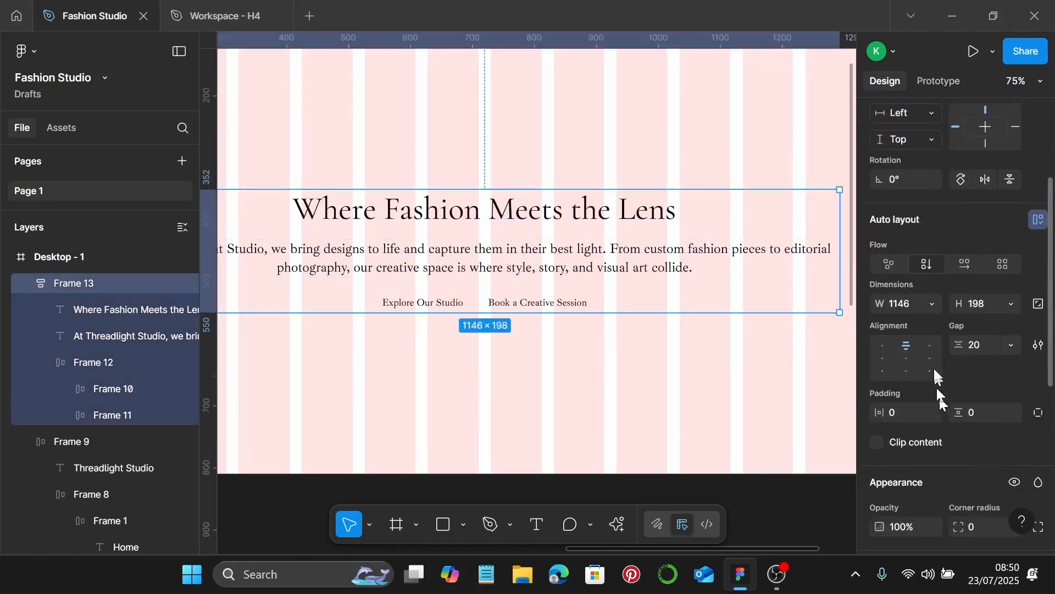
{"action": "left_click", "coordinate": [1012, 304]}
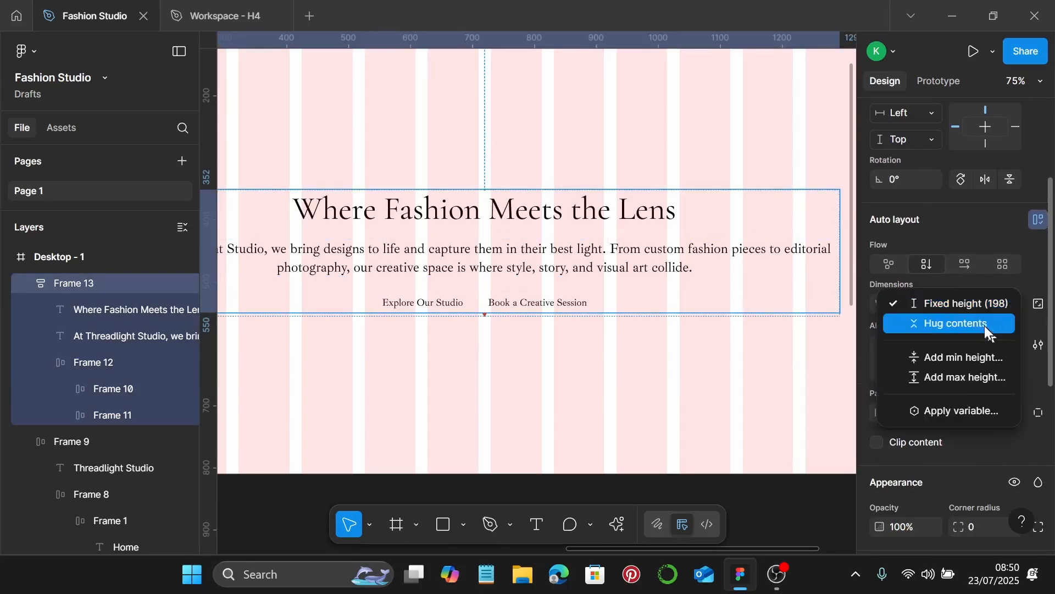
{"action": "left_click", "coordinate": [1000, 325]}
{"action": "left_click", "coordinate": [530, 334]}
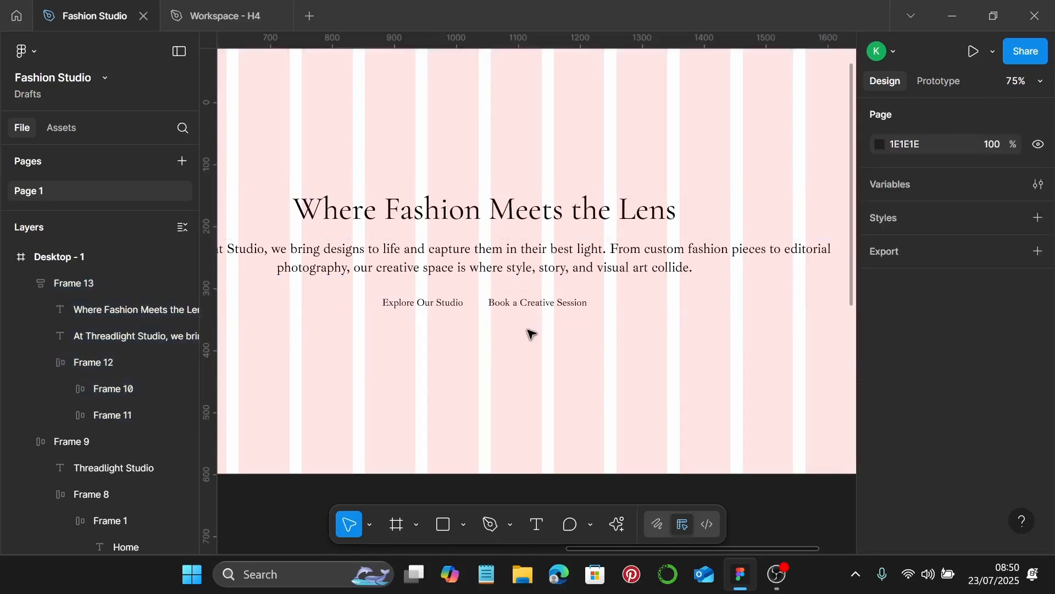
{"action": "left_click", "coordinate": [612, 273]}
{"action": "scroll", "coordinate": [612, 273], "scroll_direction": "down", "scroll_amount": 3}
{"action": "scroll", "coordinate": [919, 400], "scroll_direction": "down", "scroll_amount": 6}
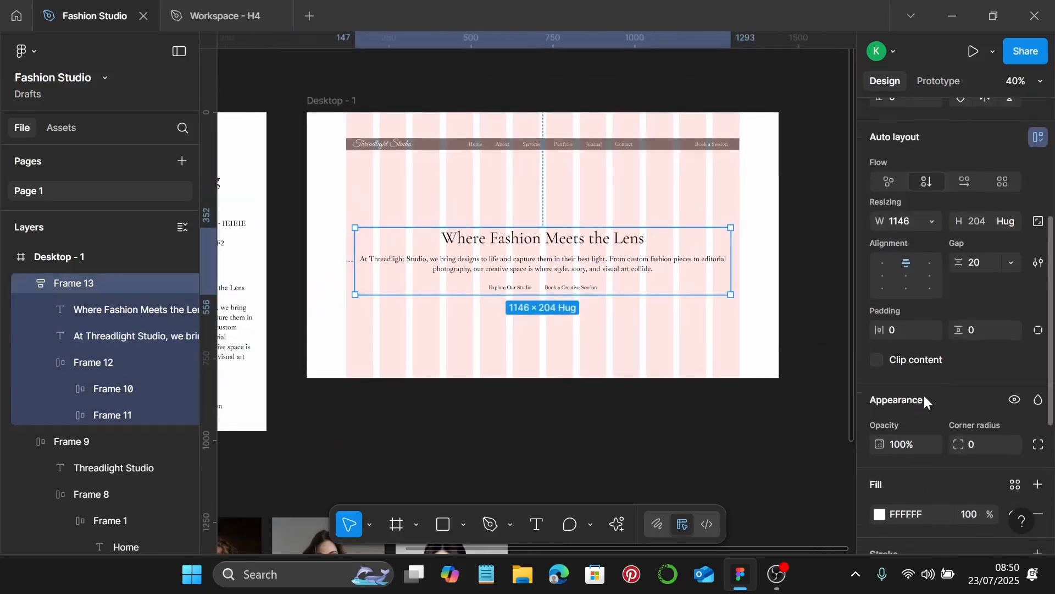
Fill the hero frame with 1E1E1E at 60% opacity
{"action": "left_click", "coordinate": [929, 268]}
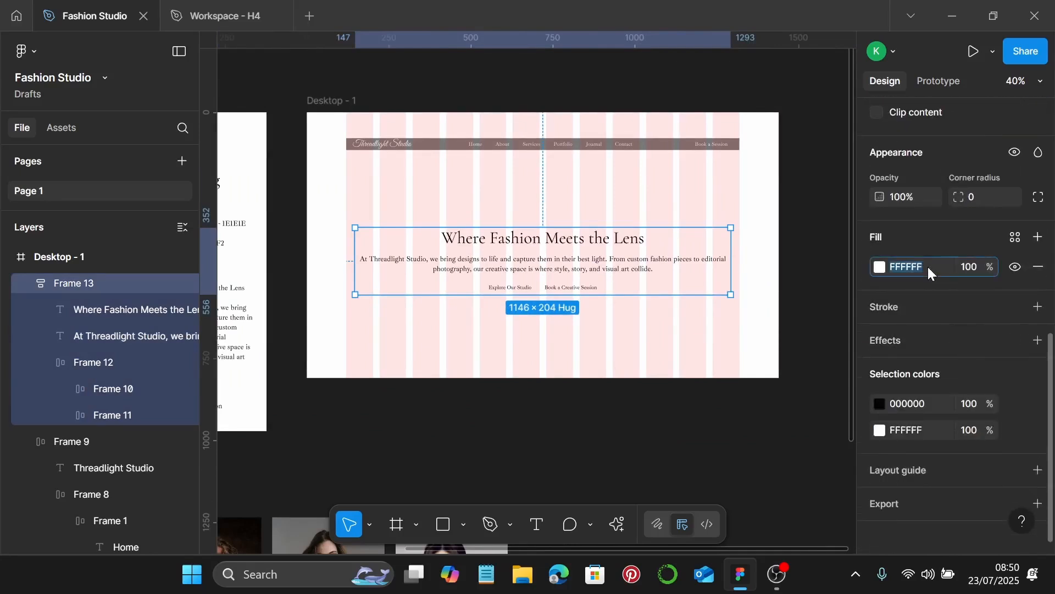
{"action": "type", "text": "1E1E1E"}
{"action": "key", "text": "Return"}
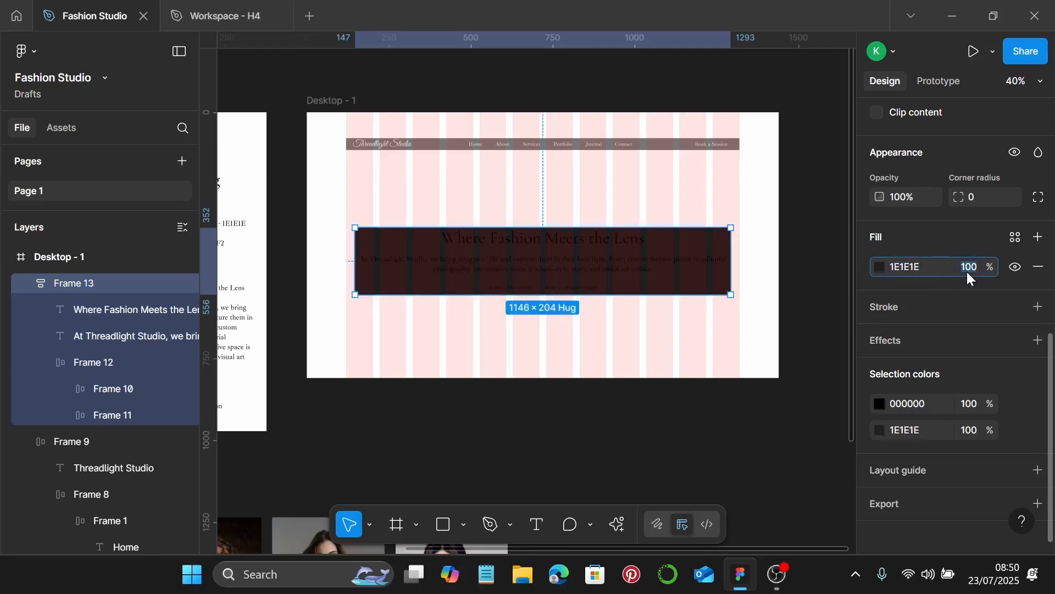
{"action": "key", "text": "Return"}
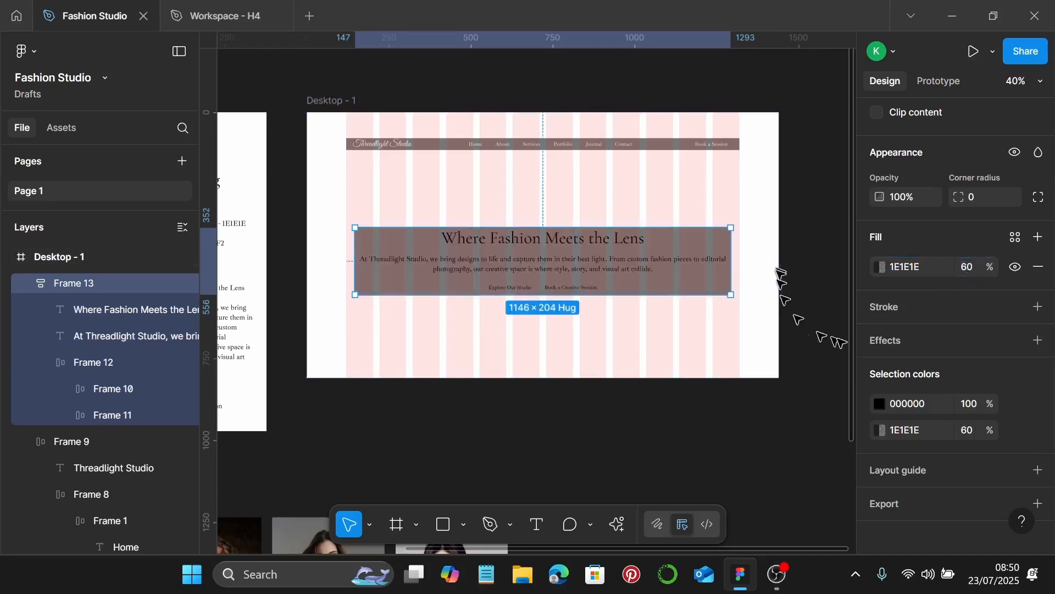
{"action": "scroll", "coordinate": [942, 335], "scroll_direction": "up", "scroll_amount": 3}
{"action": "scroll", "coordinate": [960, 308], "scroll_direction": "up", "scroll_amount": 2}
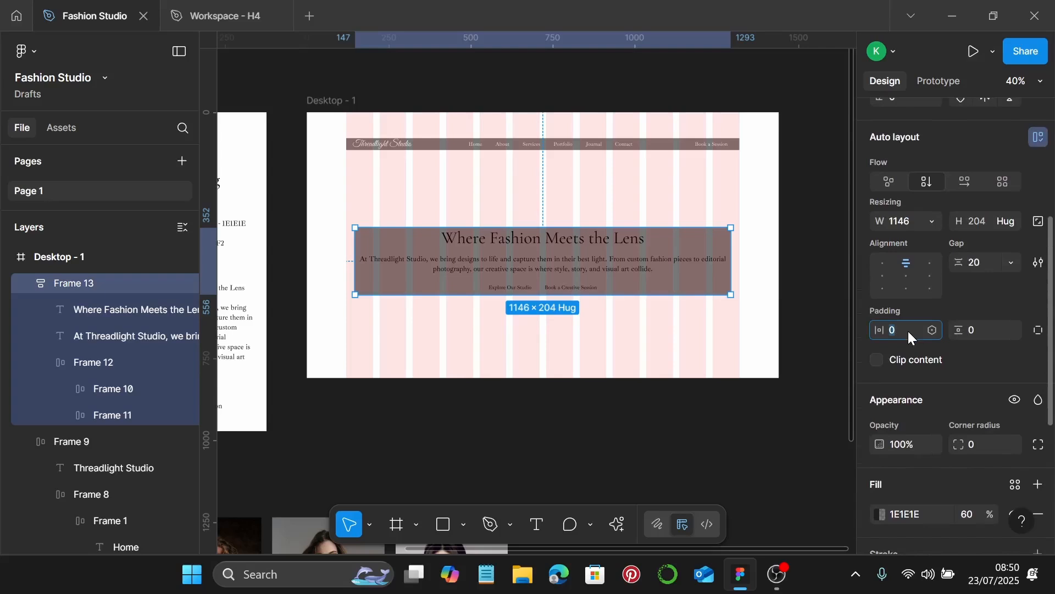
Set the hero frame's padding to 40 horizontal and 20 vertical
{"action": "left_click", "coordinate": [908, 329]}
{"action": "type", "text": "40"}
{"action": "key", "text": "Return"}
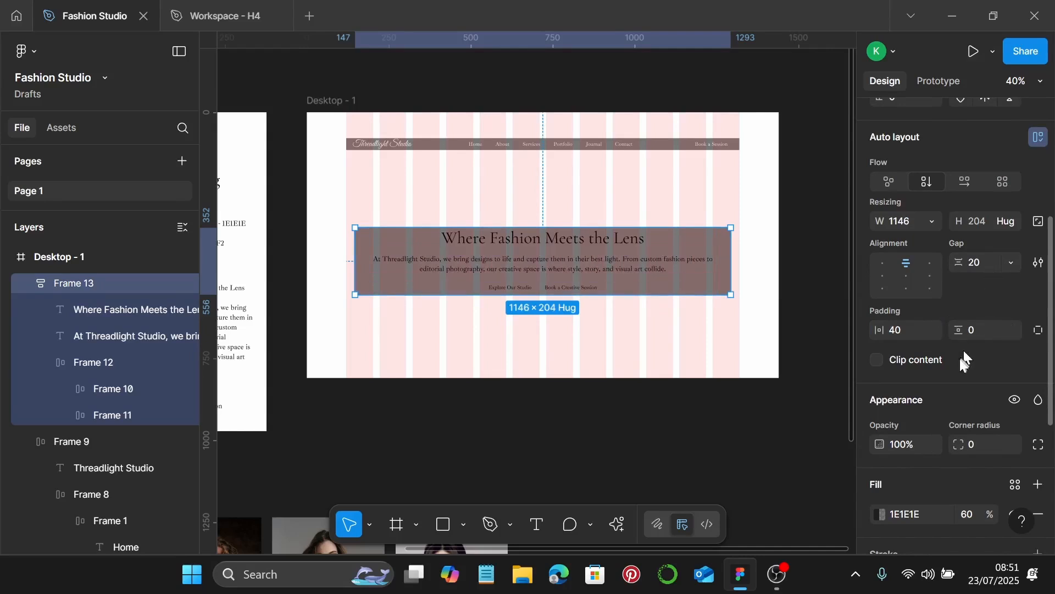
{"action": "left_click", "coordinate": [988, 330]}
{"action": "type", "text": "20"}
{"action": "key", "text": "Return"}
Nudge the hero band slightly to the left
{"action": "scroll", "coordinate": [588, 266], "scroll_direction": "up", "scroll_amount": 2}
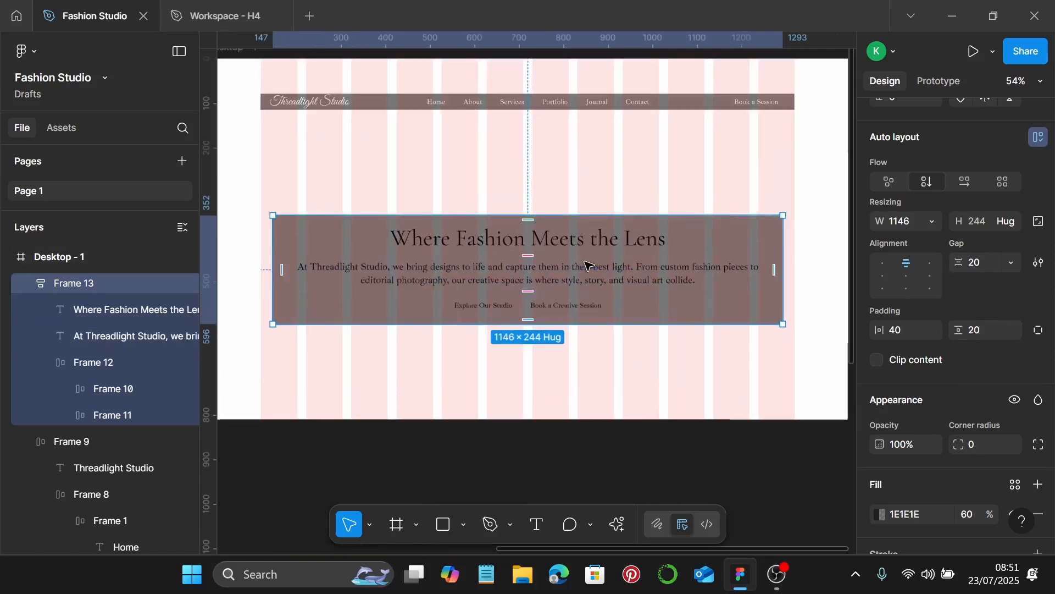
{"action": "left_click", "coordinate": [654, 189]}
{"action": "left_click", "coordinate": [517, 271]}
{"action": "left_click_drag", "start_coordinate": [516, 272], "coordinate": [510, 274]}
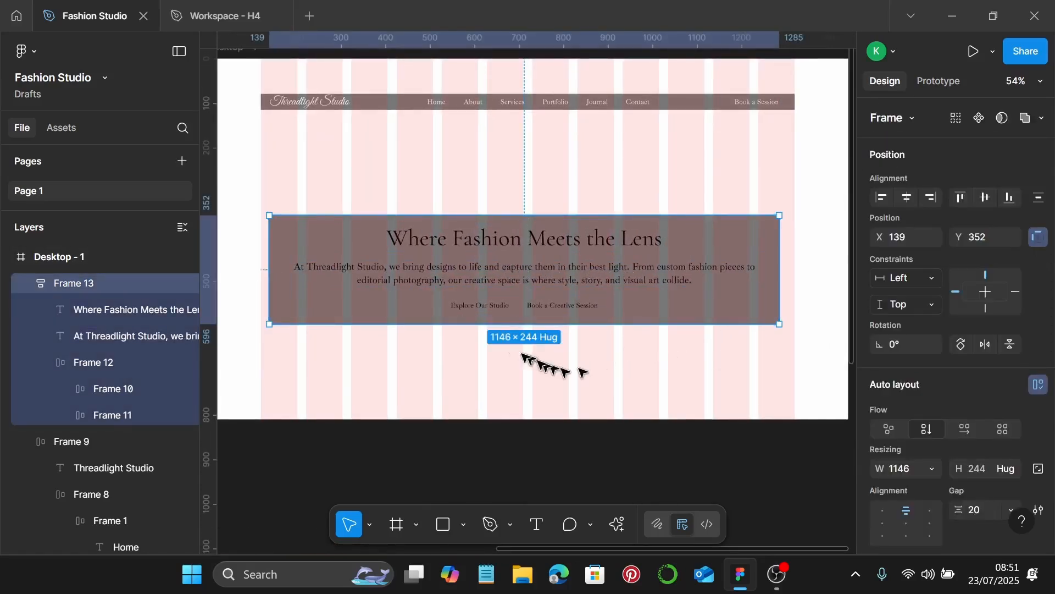
Copy the F8F5F2 hex value from the style guide's text colour note
{"action": "double_click", "coordinate": [477, 278]}
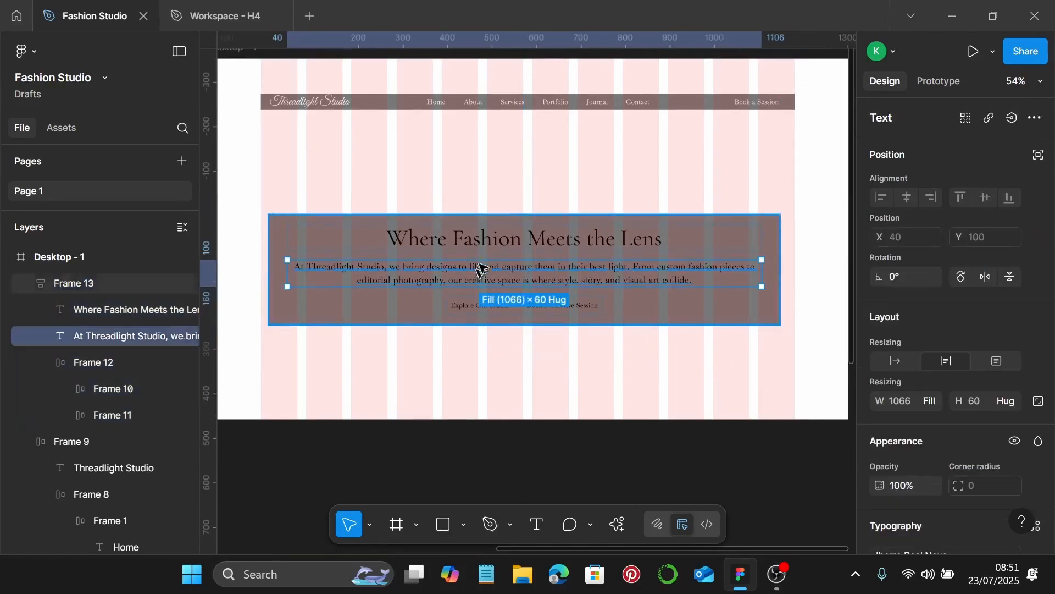
{"action": "scroll", "coordinate": [488, 251], "scroll_direction": "down", "scroll_amount": 3}
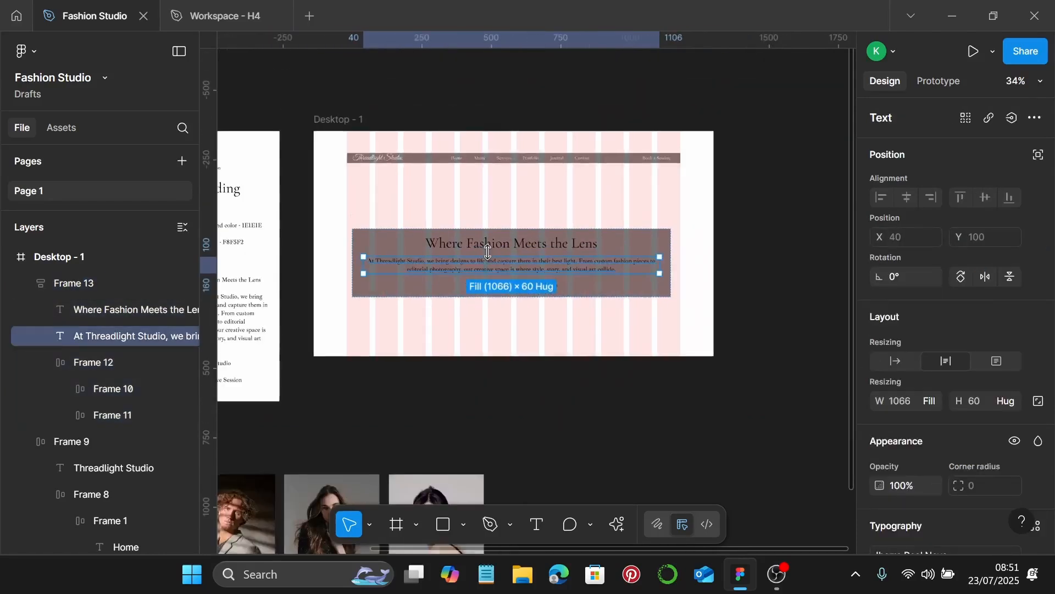
{"action": "scroll", "coordinate": [484, 247], "scroll_direction": "left", "scroll_amount": 4}
{"action": "scroll", "coordinate": [429, 248], "scroll_direction": "up", "scroll_amount": 5}
{"action": "double_click", "coordinate": [427, 252]}
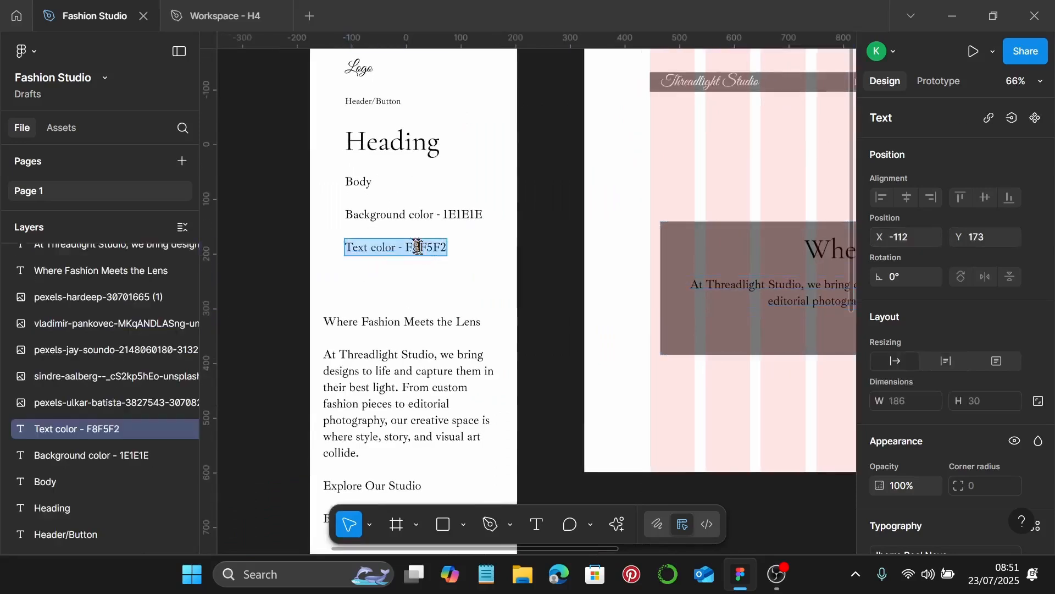
{"action": "left_click_drag", "start_coordinate": [407, 248], "coordinate": [452, 251]}
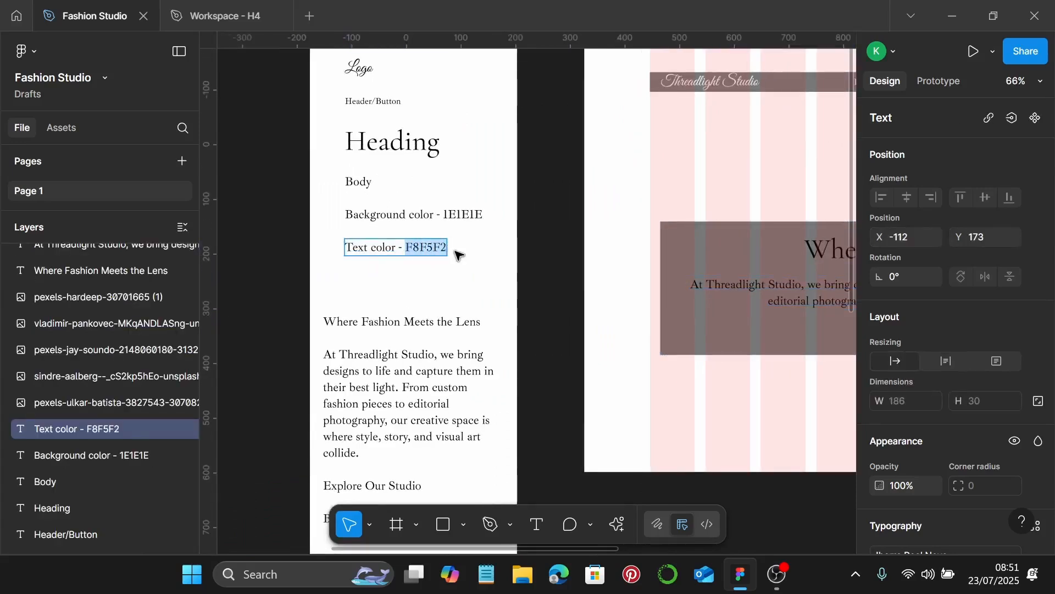
{"action": "scroll", "coordinate": [460, 251], "scroll_direction": "down", "scroll_amount": 3}
{"action": "scroll", "coordinate": [459, 251], "scroll_direction": "right", "scroll_amount": 5}
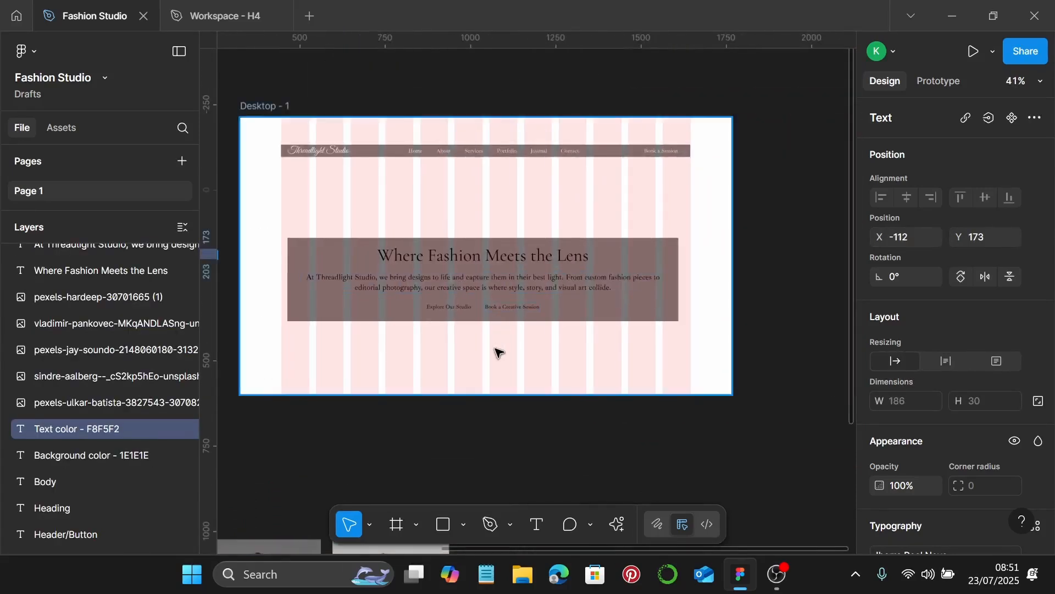
{"action": "scroll", "coordinate": [497, 350], "scroll_direction": "up", "scroll_amount": 2}
Colour the hero heading and paragraph text F8F5F2
{"action": "left_click", "coordinate": [516, 260]}
{"action": "left_click", "coordinate": [530, 216], "text": "shift"}
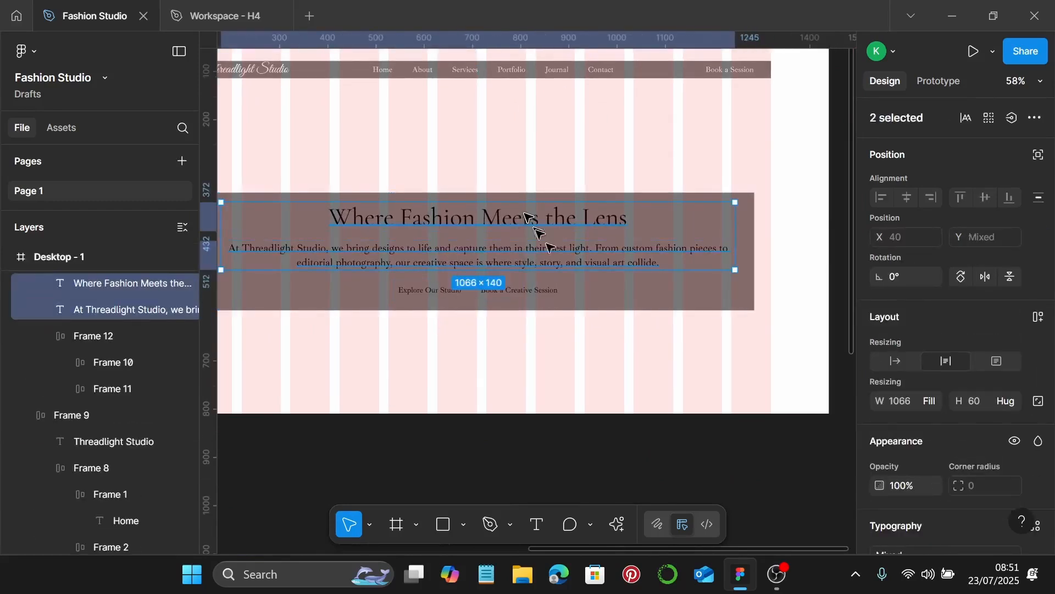
{"action": "scroll", "coordinate": [943, 412], "scroll_direction": "down", "scroll_amount": 5}
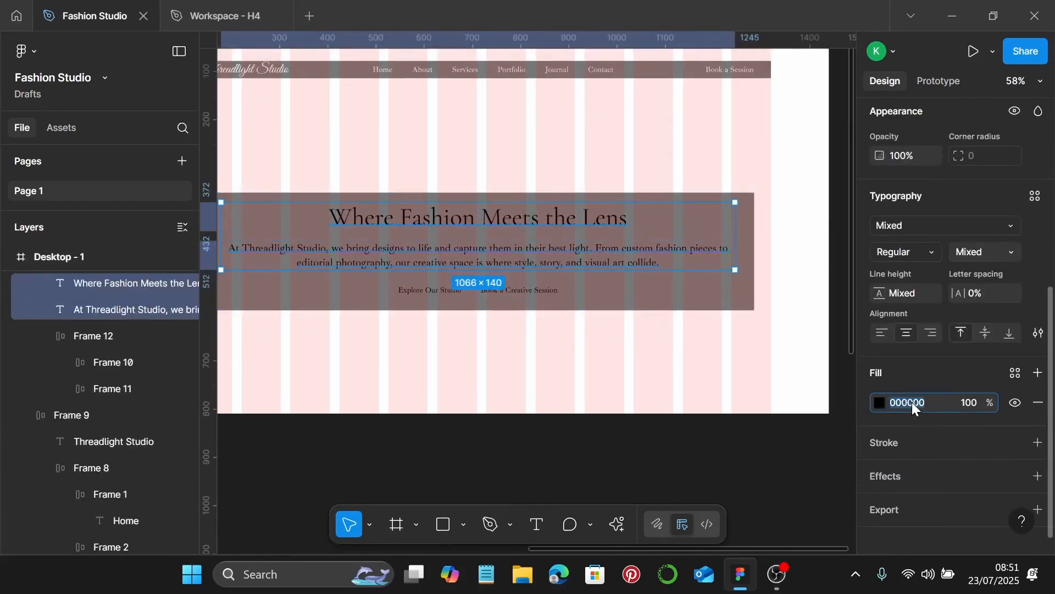
{"action": "left_click", "coordinate": [912, 401]}
{"action": "type", "text": "F8F5F2"}
{"action": "key", "text": "Return"}
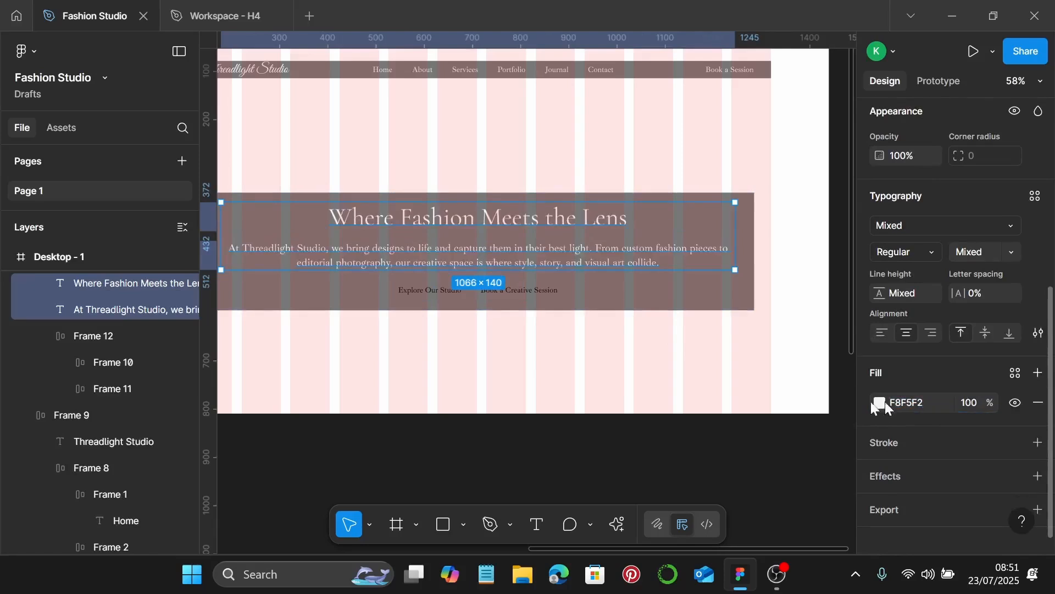
Set the Book a Creative Session button label to F8F5F2
{"action": "left_click", "coordinate": [542, 297]}
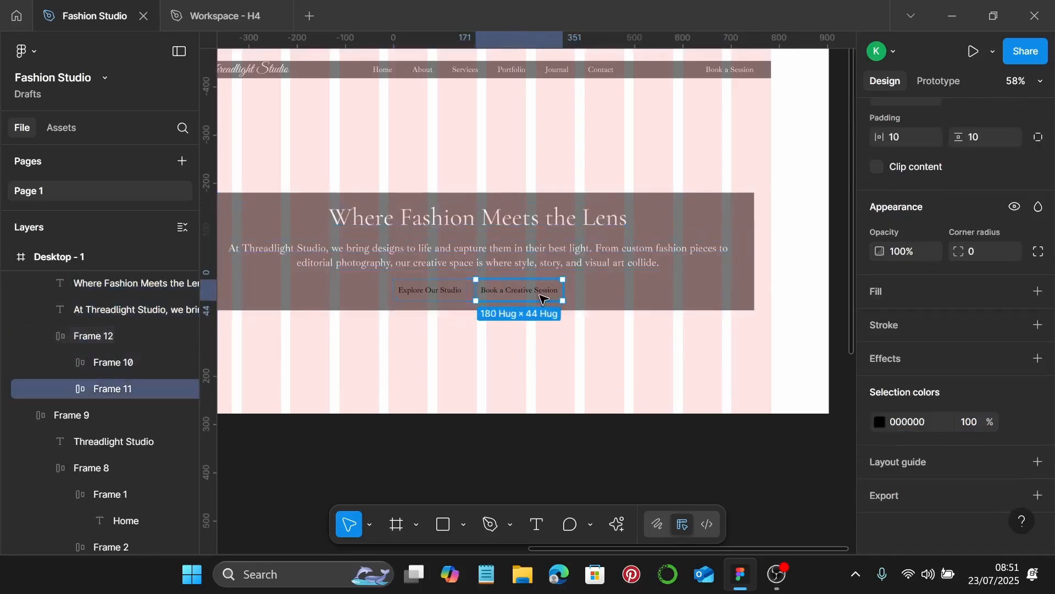
{"action": "left_click", "coordinate": [918, 423]}
{"action": "type", "text": "F8F5F2"}
{"action": "key", "text": "Return"}
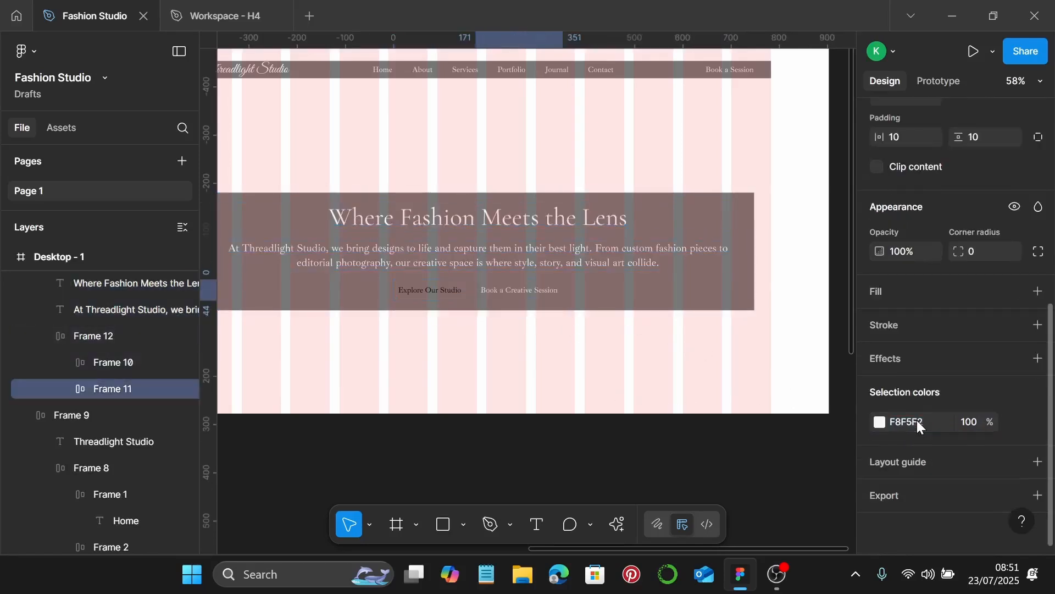
Add an F8F5F2 background fill to the Explore Our Studio button
{"action": "scroll", "coordinate": [437, 269], "scroll_direction": "up", "scroll_amount": 5}
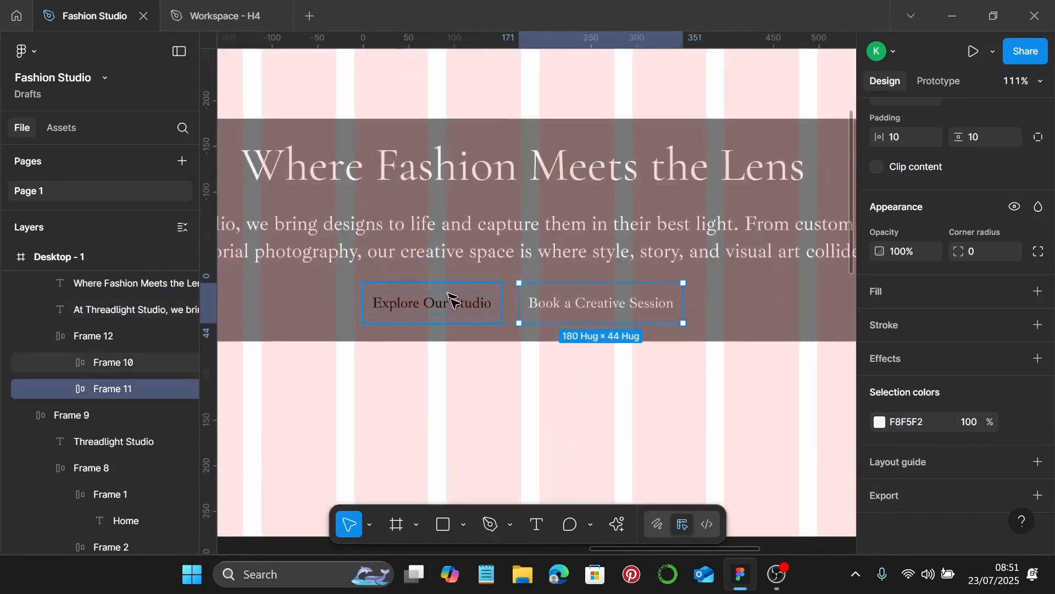
{"action": "left_click", "coordinate": [436, 291]}
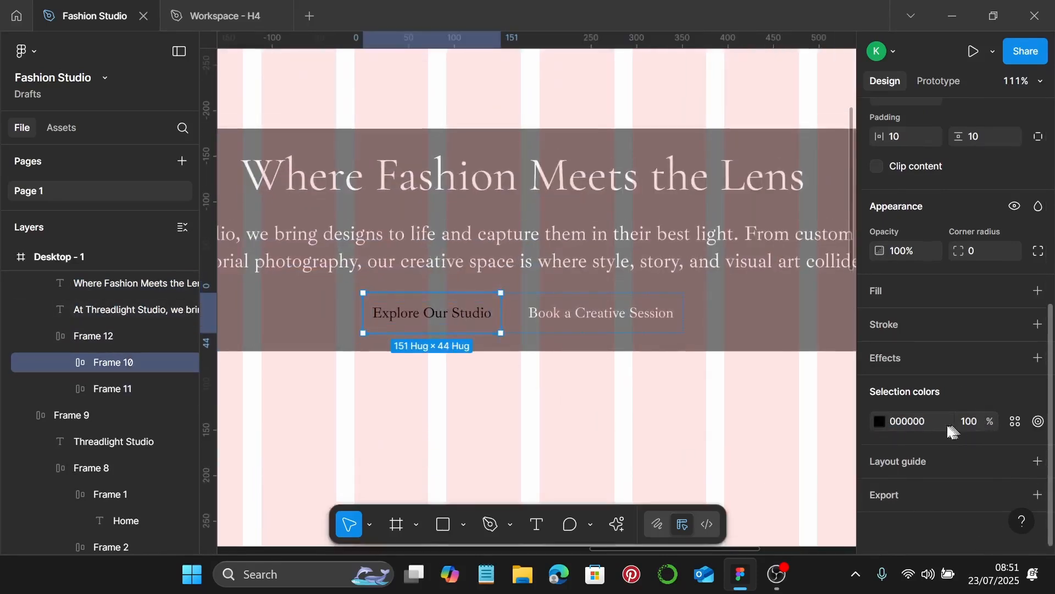
{"action": "left_click", "coordinate": [1044, 296]}
{"action": "left_click", "coordinate": [916, 323]}
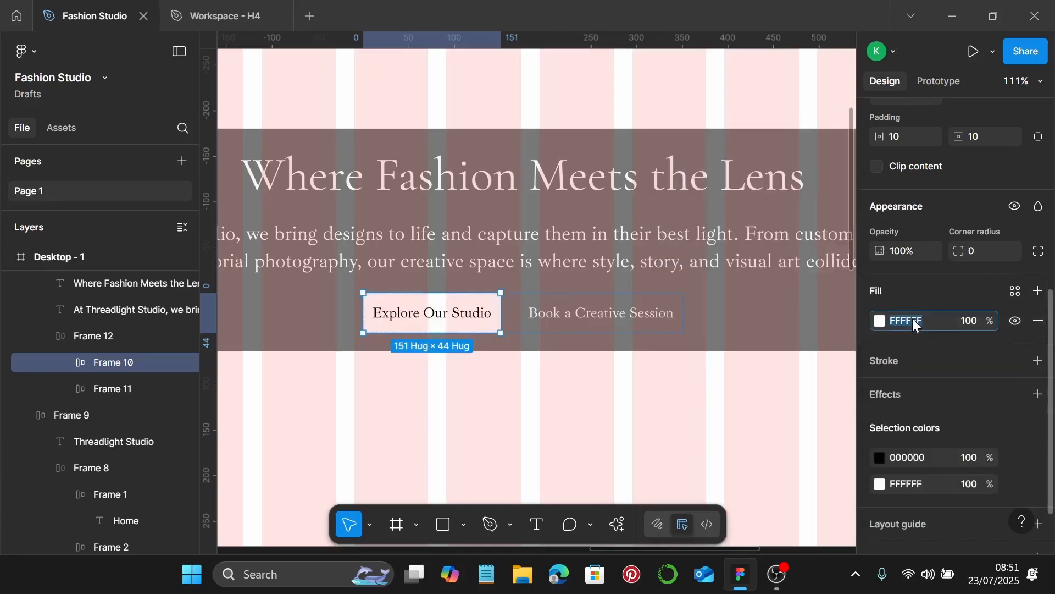
{"action": "key", "text": "Return"}
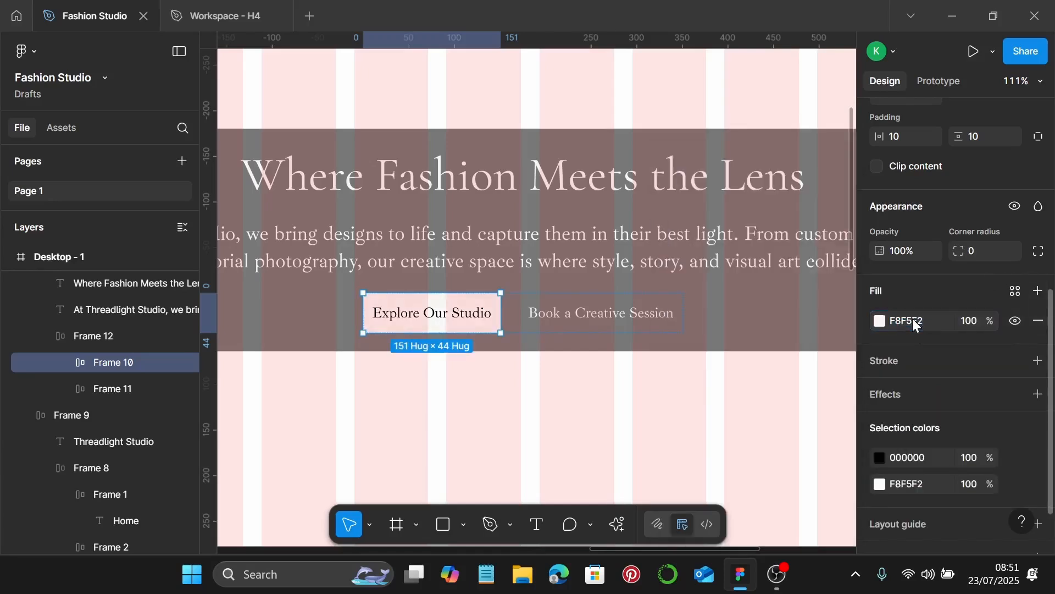
Set the Explore Our Studio label text colour to 1E1E1E
{"action": "scroll", "coordinate": [612, 338], "scroll_direction": "down", "scroll_amount": 1}
{"action": "scroll", "coordinate": [617, 341], "scroll_direction": "down", "scroll_amount": 3}
{"action": "scroll", "coordinate": [615, 341], "scroll_direction": "left", "scroll_amount": 3}
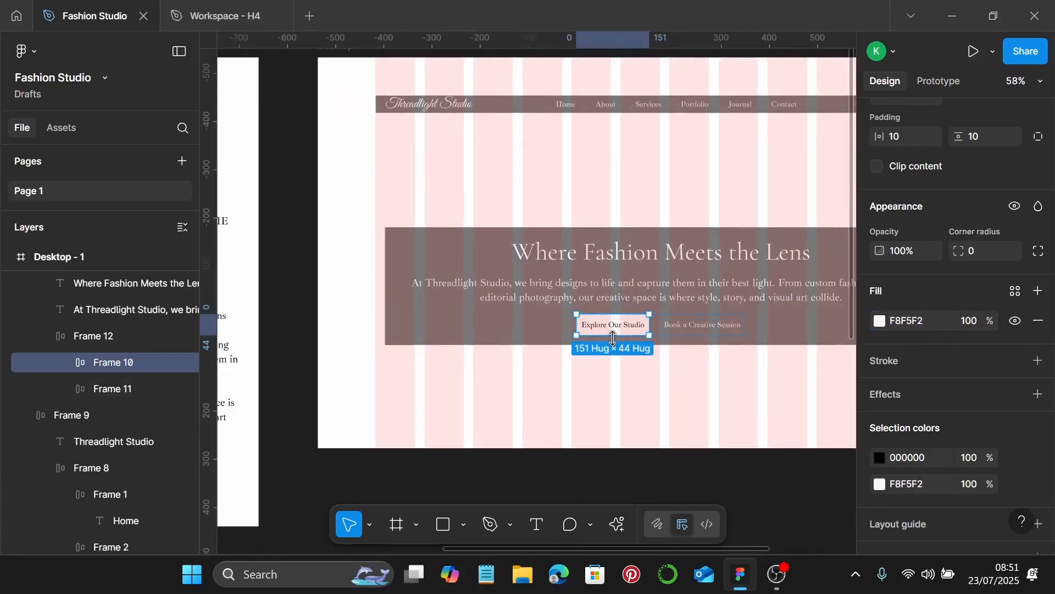
{"action": "scroll", "coordinate": [482, 344], "scroll_direction": "left", "scroll_amount": 2}
{"action": "scroll", "coordinate": [607, 333], "scroll_direction": "up", "scroll_amount": 4}
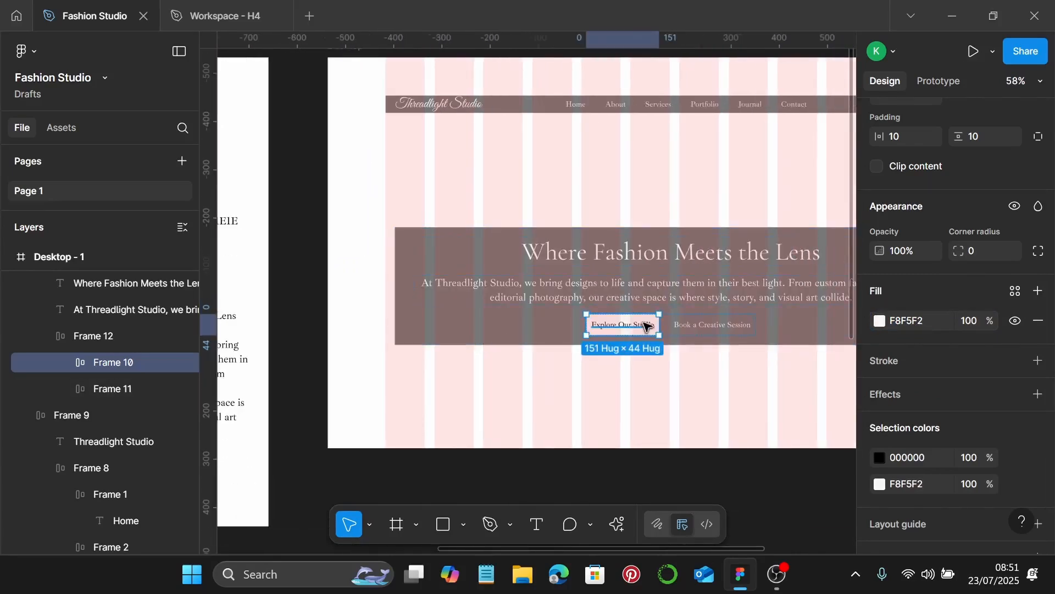
{"action": "left_click", "coordinate": [615, 326]}
{"action": "scroll", "coordinate": [924, 410], "scroll_direction": "up", "scroll_amount": 1}
{"action": "left_click", "coordinate": [927, 386]}
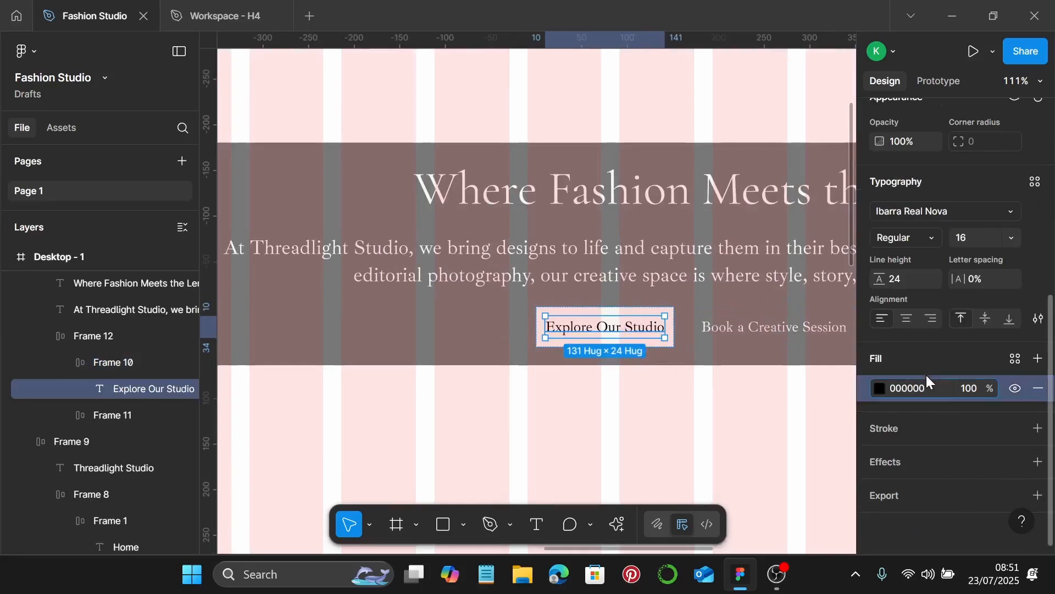
{"action": "type", "text": "1e1"}
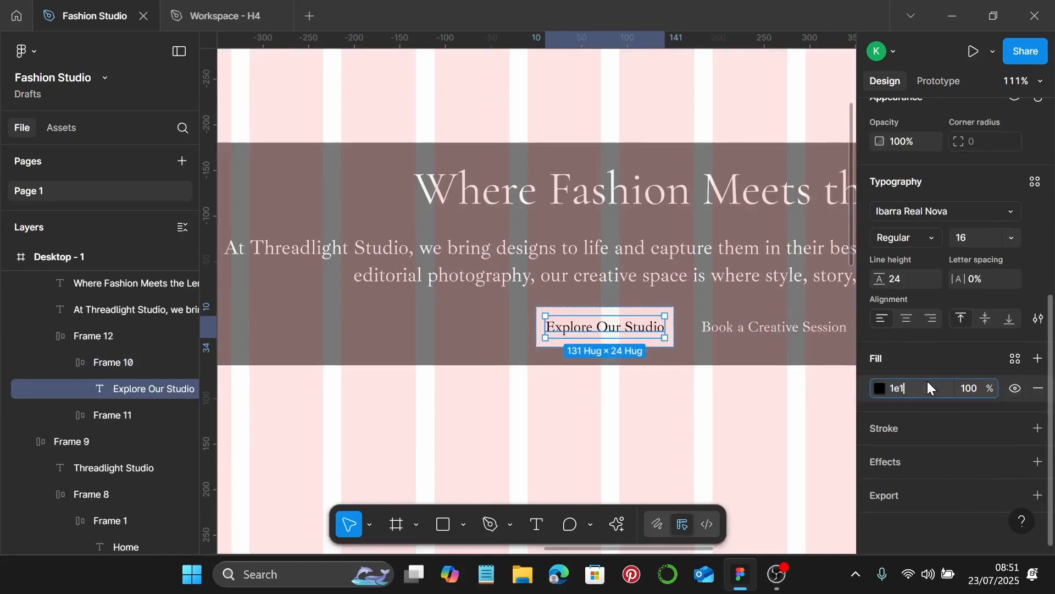
{"action": "type", "text": "e1e"}
{"action": "key", "text": "Return"}
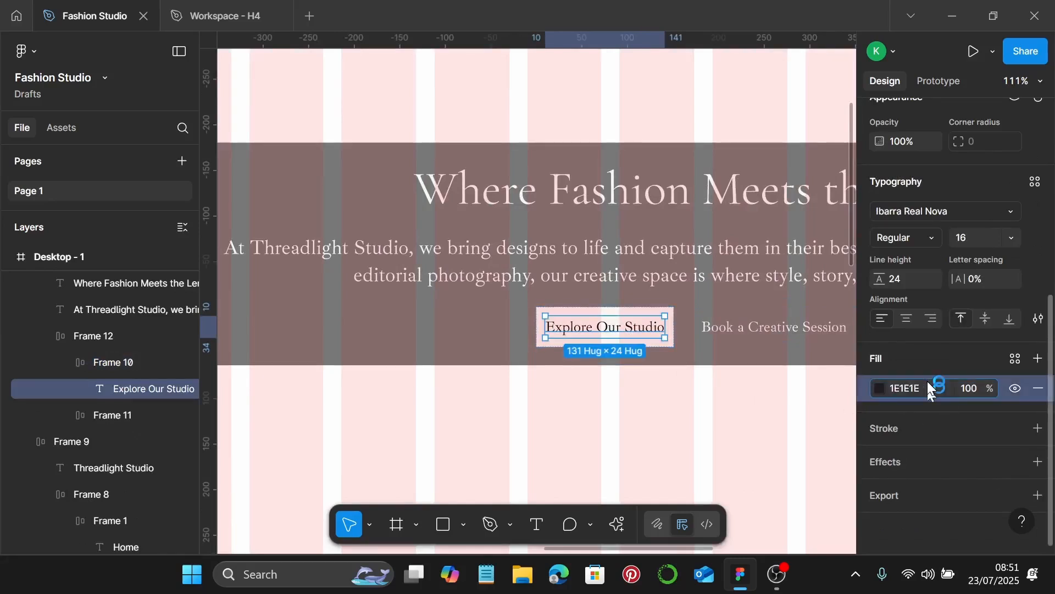
{"action": "left_click", "coordinate": [610, 441]}
{"action": "scroll", "coordinate": [613, 443], "scroll_direction": "down", "scroll_amount": 4}
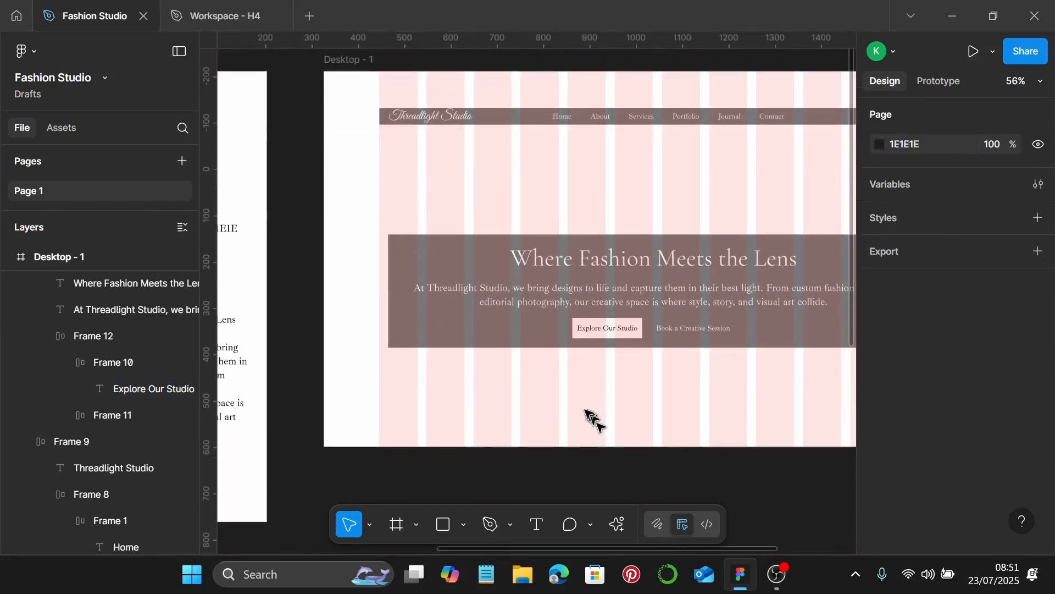
{"action": "scroll", "coordinate": [587, 356], "scroll_direction": "down", "scroll_amount": 2}
{"action": "scroll", "coordinate": [587, 355], "scroll_direction": "right", "scroll_amount": 3}
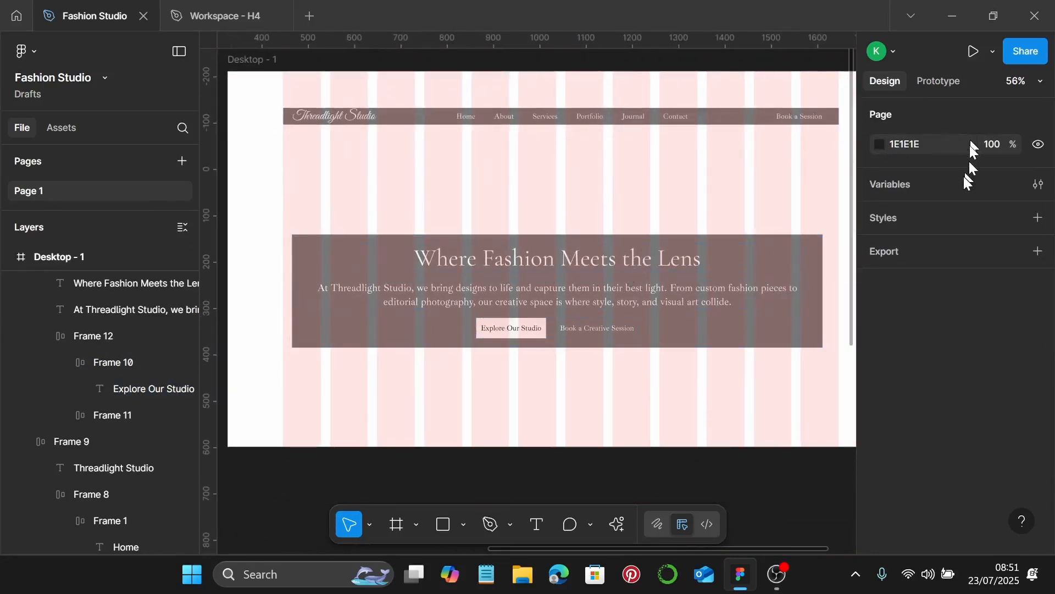
Centre the hero frame horizontally on the page
{"action": "left_click", "coordinate": [779, 267]}
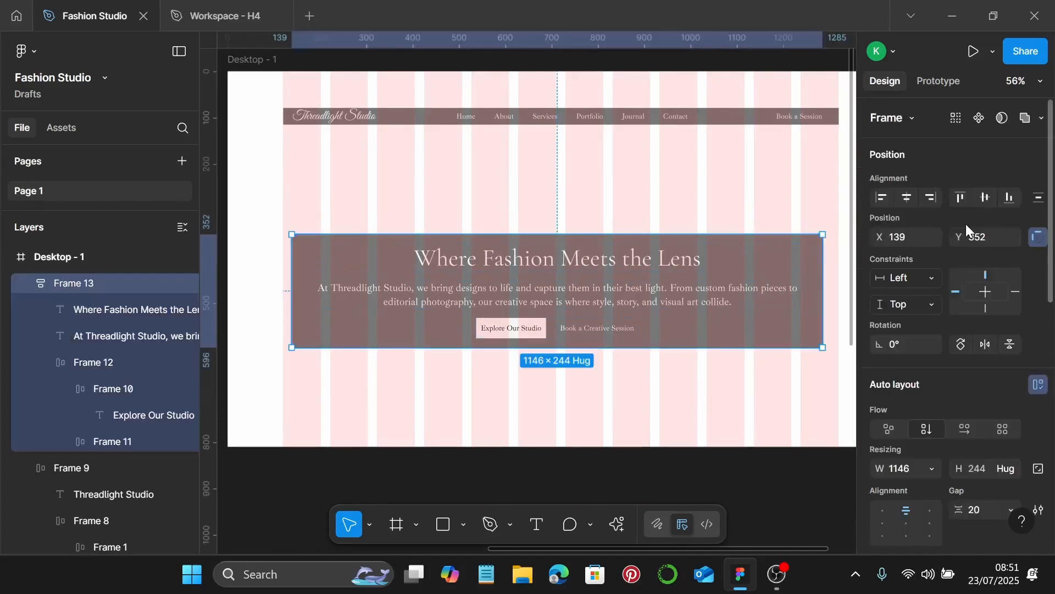
{"action": "left_click", "coordinate": [915, 200]}
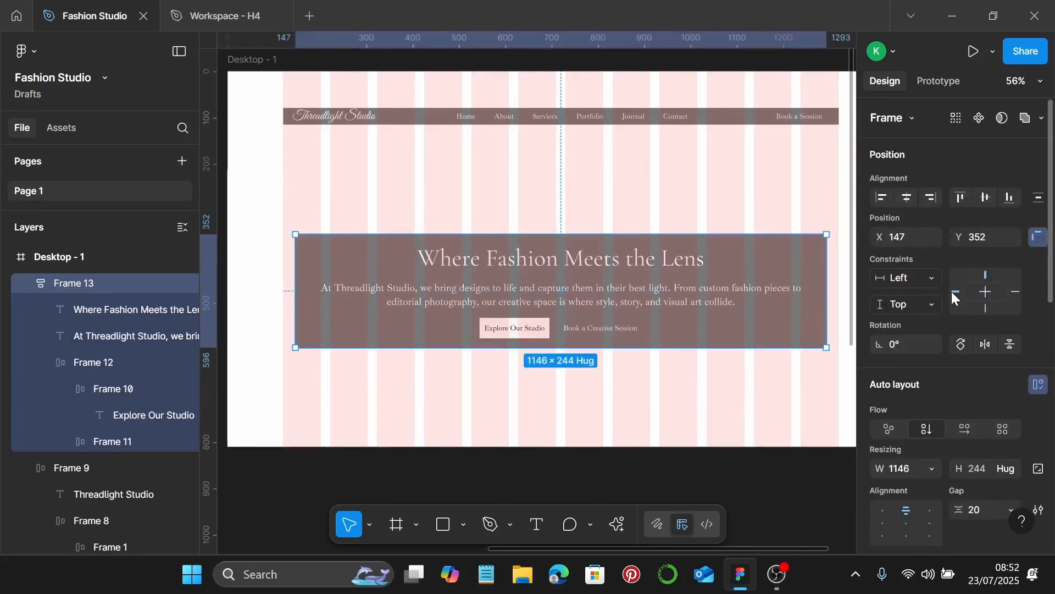
{"action": "scroll", "coordinate": [556, 99], "scroll_direction": "up", "scroll_amount": 2}
{"action": "left_click", "coordinate": [557, 102]}
{"action": "scroll", "coordinate": [562, 117], "scroll_direction": "up", "scroll_amount": 1}
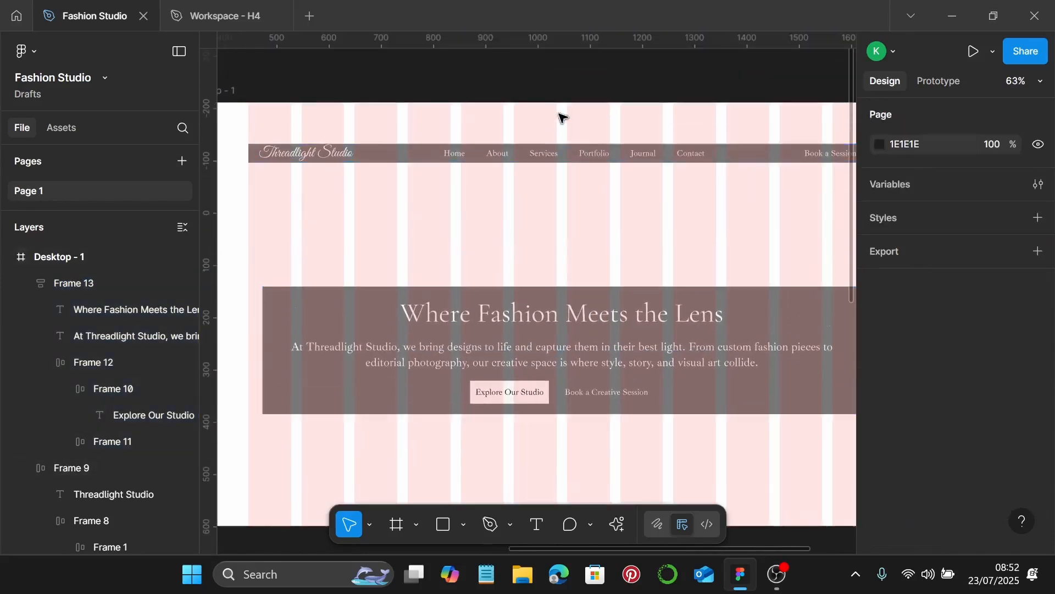
{"action": "scroll", "coordinate": [561, 117], "scroll_direction": "up", "scroll_amount": 2}
Nudge the navigation bar up to Y 70
{"action": "left_click", "coordinate": [568, 219]}
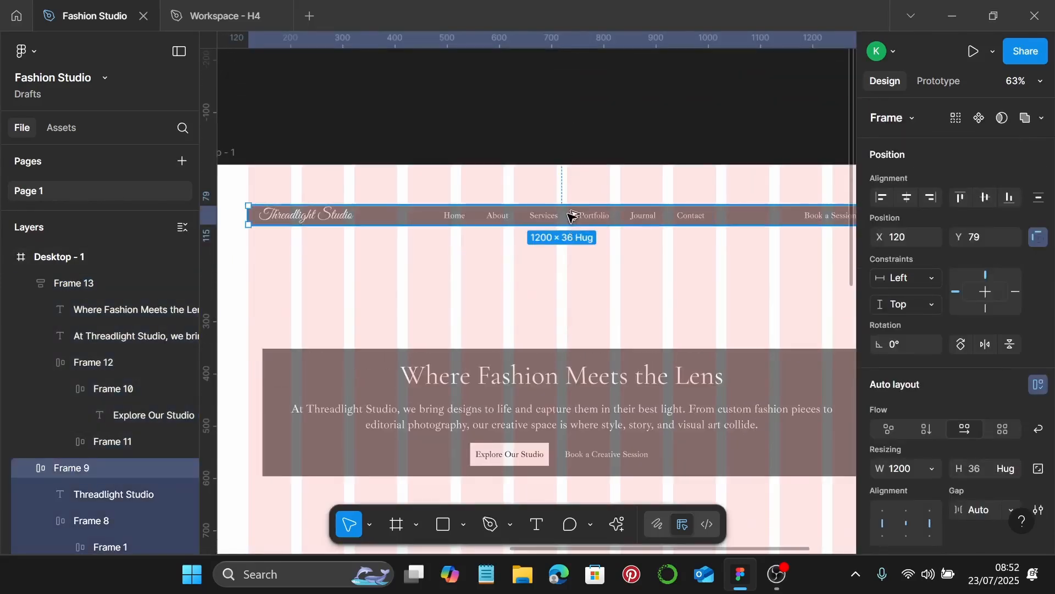
{"action": "key", "text": "alt"}
{"action": "key", "text": "Up"}
{"action": "key", "text": "Up"}
{"action": "key", "text": "Up"}
{"action": "key", "text": "Up"}
{"action": "key", "text": "Up"}
{"action": "key", "text": "Up"}
{"action": "key", "text": "Up"}
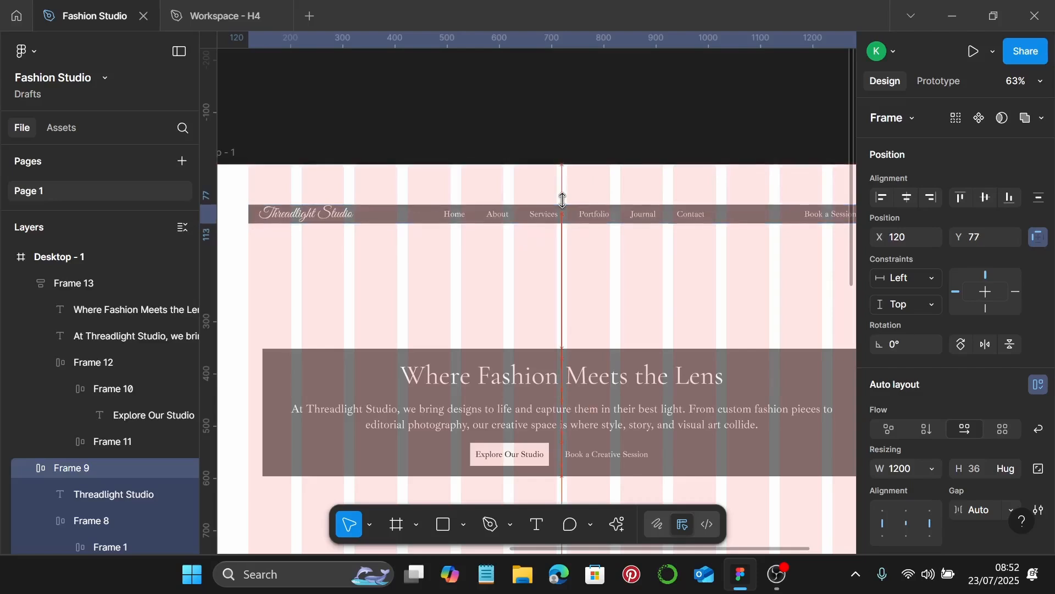
{"action": "key", "text": "Up"}
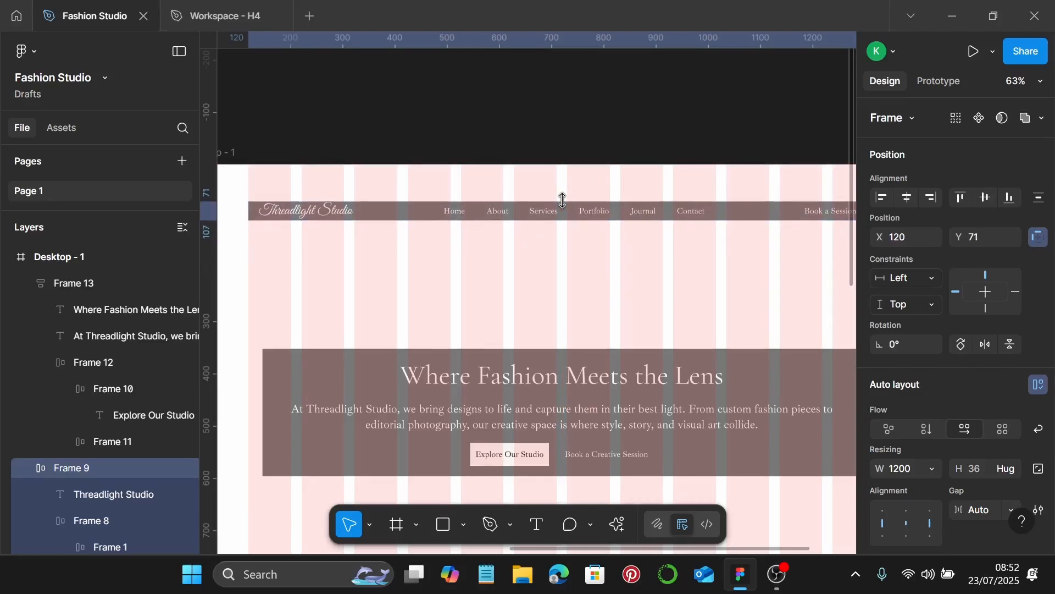
{"action": "key", "text": "Up"}
{"action": "key", "text": "alt"}
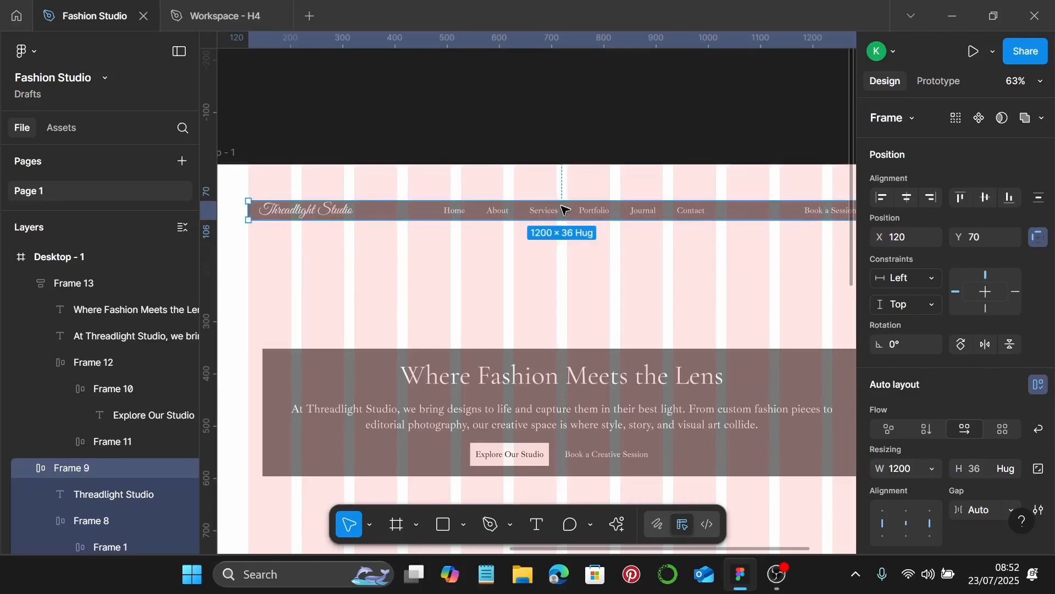
Set a 300 gap between the navigation bar and the hero band
{"action": "left_click", "coordinate": [599, 378], "text": "shift"}
{"action": "scroll", "coordinate": [956, 424], "scroll_direction": "down", "scroll_amount": 5}
{"action": "scroll", "coordinate": [975, 416], "scroll_direction": "down", "scroll_amount": 1}
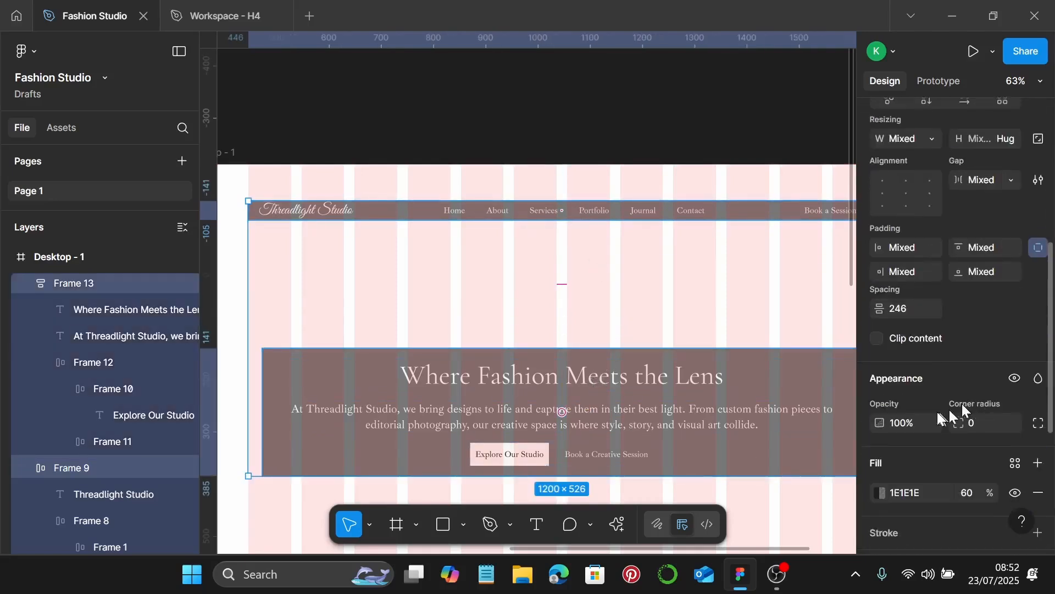
{"action": "left_click", "coordinate": [921, 316]}
{"action": "key", "text": "Return"}
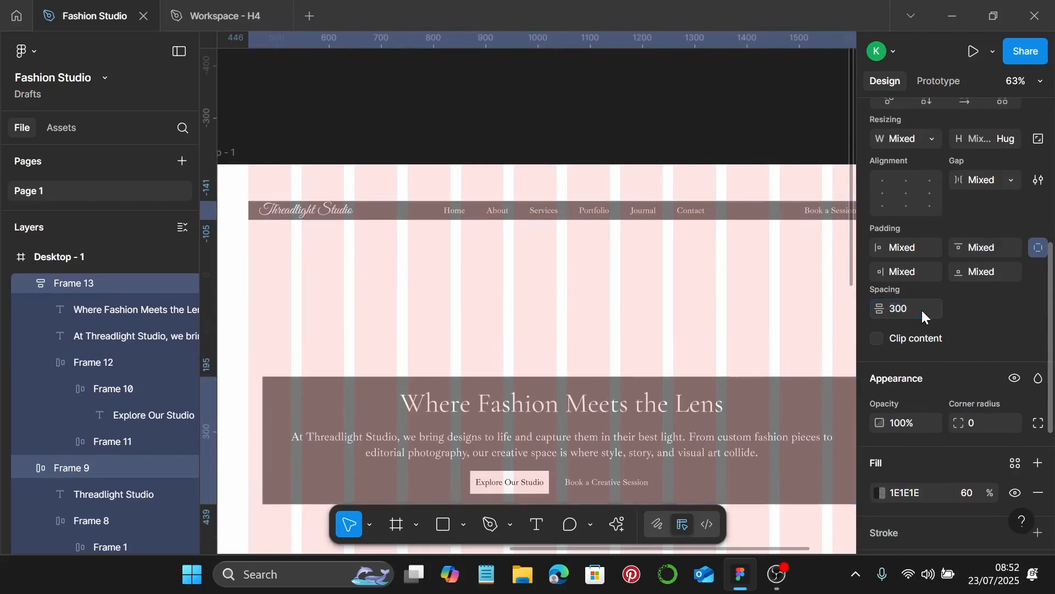
{"action": "scroll", "coordinate": [526, 295], "scroll_direction": "down", "scroll_amount": 3}
{"action": "scroll", "coordinate": [550, 292], "scroll_direction": "down", "scroll_amount": 3}
{"action": "key", "text": "Escape"}
{"action": "scroll", "coordinate": [625, 285], "scroll_direction": "down", "scroll_amount": 1}
Move the fourth portrait and the blue-lit man's portrait down into a lower row
{"action": "scroll", "coordinate": [625, 285], "scroll_direction": "down", "scroll_amount": 5}
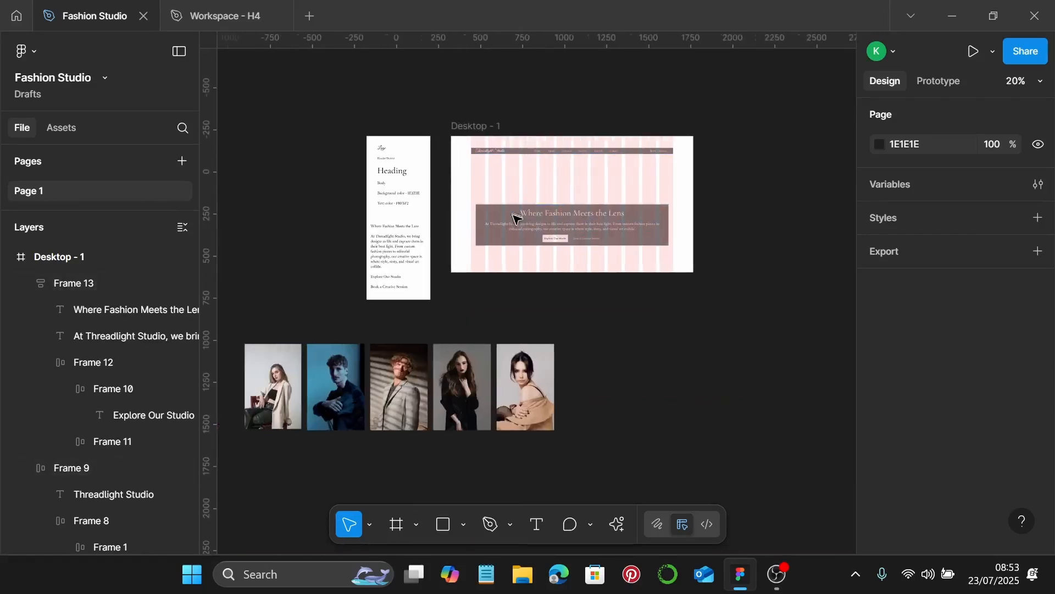
{"action": "scroll", "coordinate": [513, 396], "scroll_direction": "left", "scroll_amount": 4}
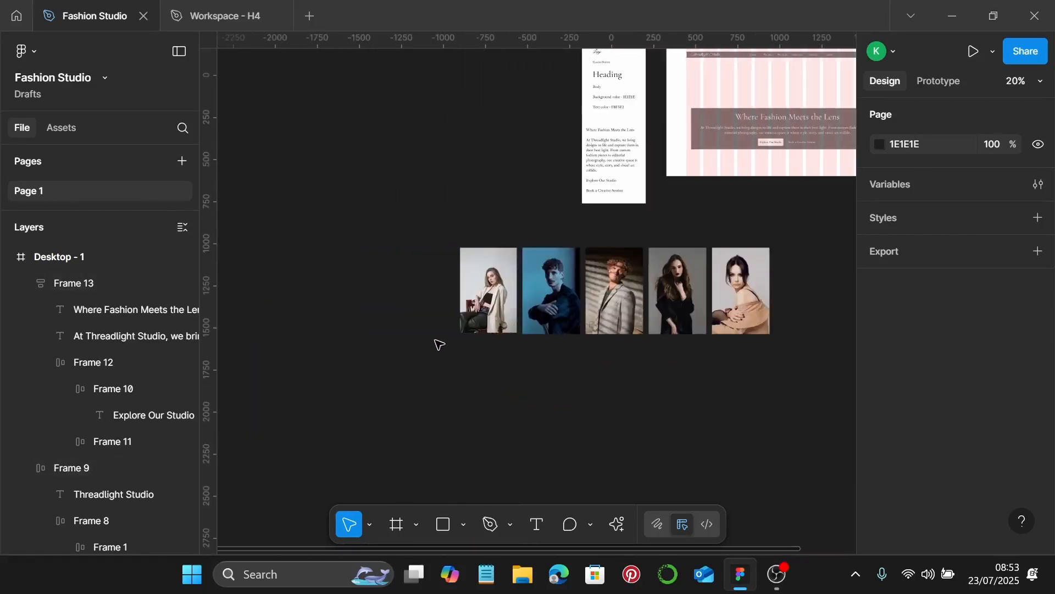
{"action": "scroll", "coordinate": [437, 344], "scroll_direction": "up", "scroll_amount": 2}
{"action": "scroll", "coordinate": [437, 345], "scroll_direction": "right", "scroll_amount": 1}
{"action": "scroll", "coordinate": [515, 378], "scroll_direction": "right", "scroll_amount": 2}
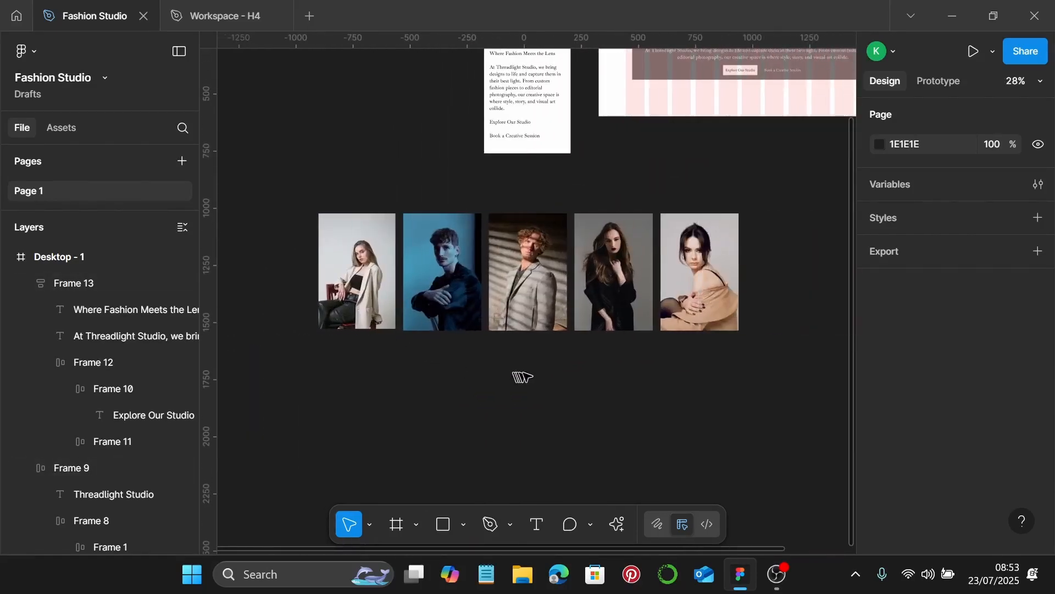
{"action": "scroll", "coordinate": [483, 385], "scroll_direction": "down", "scroll_amount": 2}
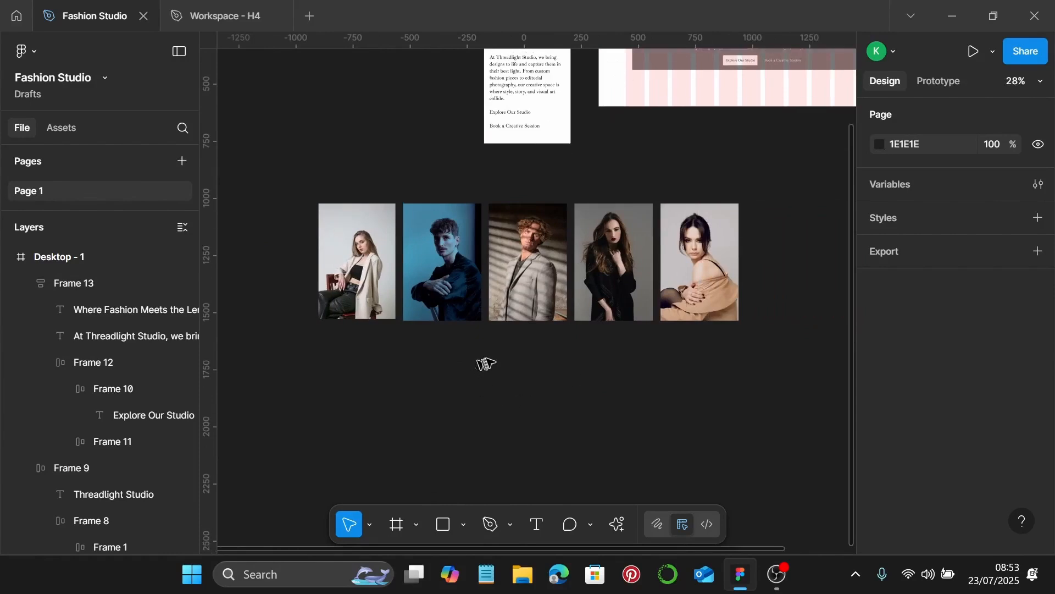
{"action": "scroll", "coordinate": [636, 311], "scroll_direction": "left", "scroll_amount": 2}
{"action": "left_click_drag", "start_coordinate": [720, 248], "coordinate": [451, 364]}
{"action": "left_click", "coordinate": [627, 247]}
{"action": "left_click_drag", "start_coordinate": [627, 247], "coordinate": [534, 373]}
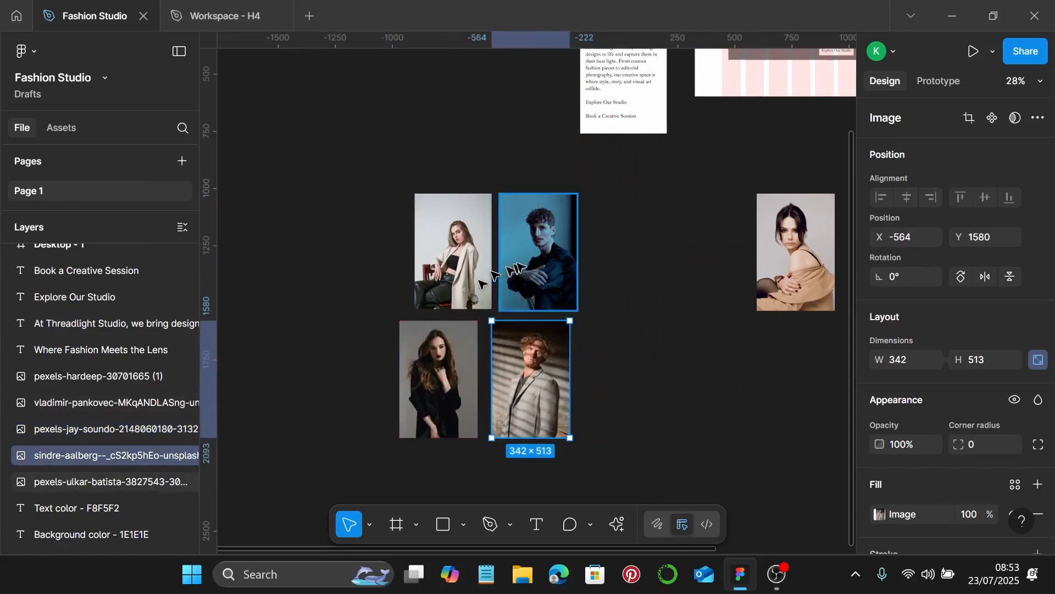
Add the beige-toned portrait to the row and end it with the blonde woman's portrait
{"action": "left_click_drag", "start_coordinate": [794, 250], "coordinate": [792, 272]}
{"action": "left_click_drag", "start_coordinate": [700, 349], "coordinate": [648, 380]}
{"action": "left_click_drag", "start_coordinate": [565, 271], "coordinate": [775, 405]}
{"action": "left_click_drag", "start_coordinate": [447, 264], "coordinate": [874, 404]}
{"action": "left_click_drag", "start_coordinate": [718, 356], "coordinate": [560, 369]}
{"action": "scroll", "coordinate": [577, 370], "scroll_direction": "left", "scroll_amount": 5}
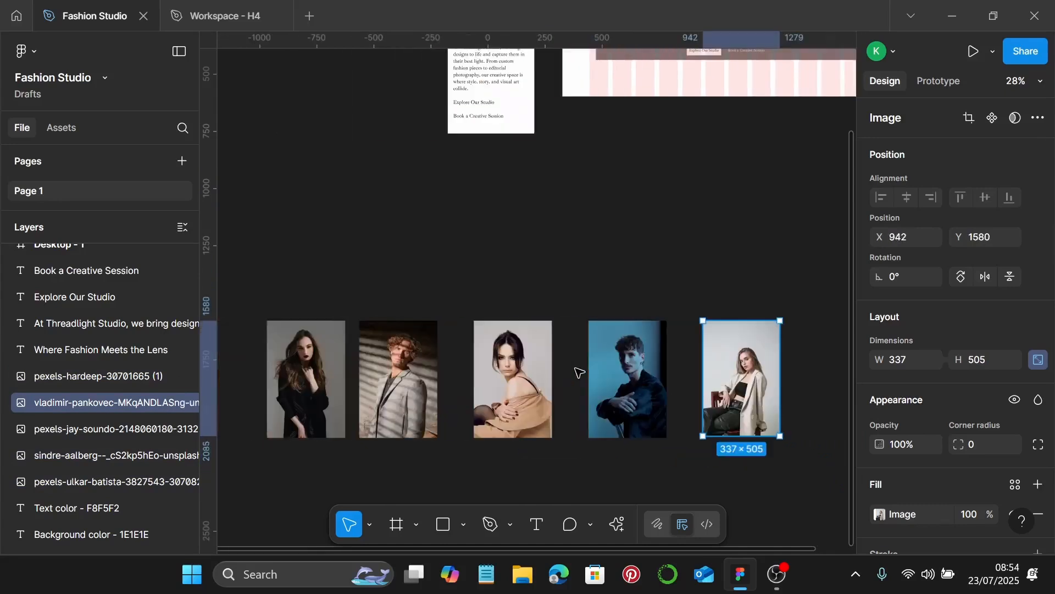
{"action": "scroll", "coordinate": [578, 385], "scroll_direction": "down", "scroll_amount": 3}
{"action": "scroll", "coordinate": [561, 374], "scroll_direction": "left", "scroll_amount": 5}
{"action": "scroll", "coordinate": [550, 352], "scroll_direction": "left", "scroll_amount": 1}
{"action": "scroll", "coordinate": [566, 366], "scroll_direction": "up", "scroll_amount": 3}
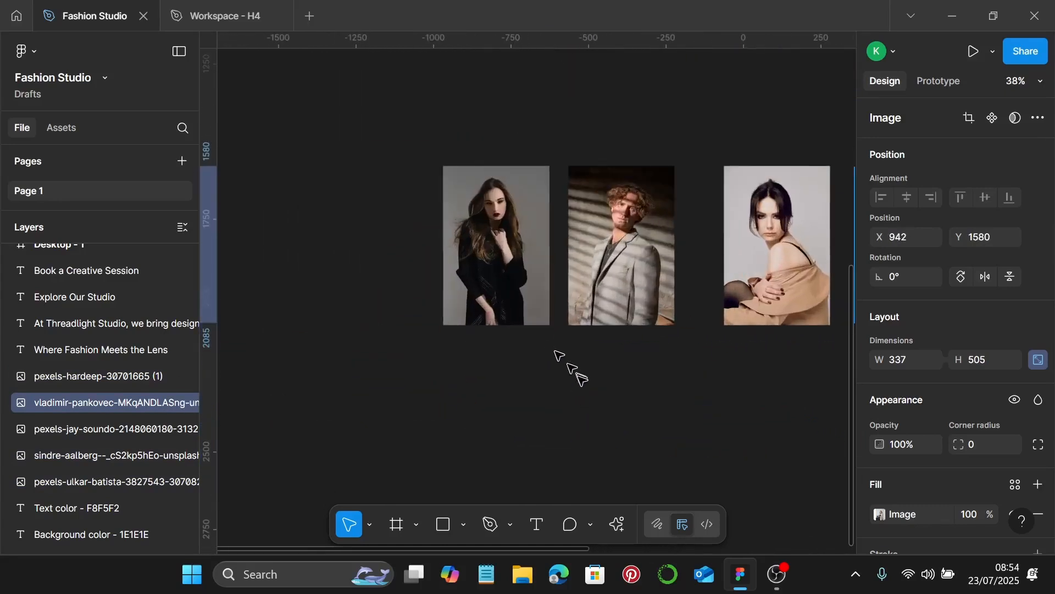
{"action": "left_click", "coordinate": [585, 384]}
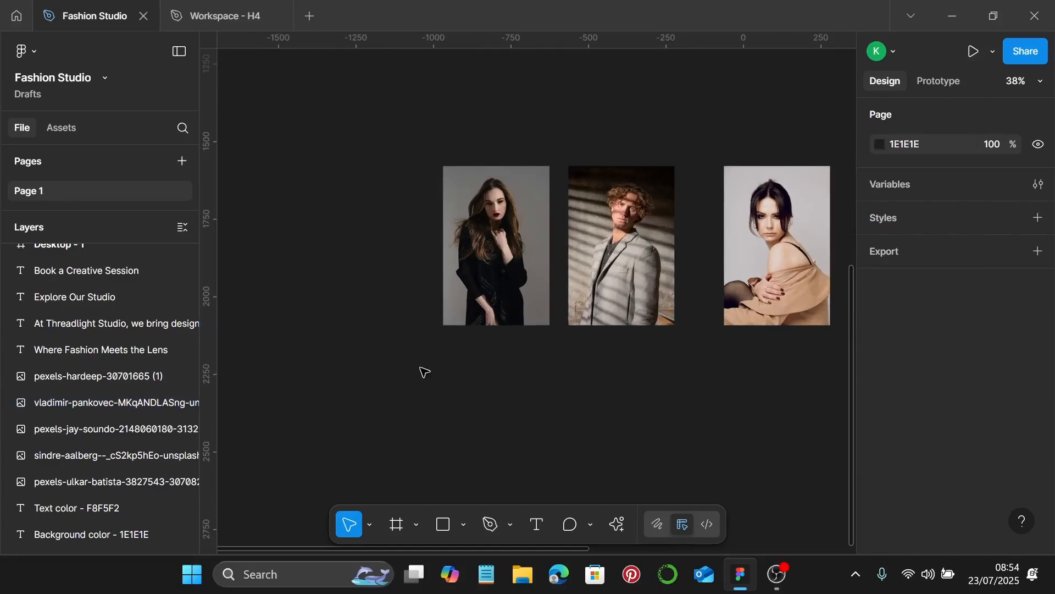
{"action": "scroll", "coordinate": [421, 370], "scroll_direction": "down", "scroll_amount": 3}
{"action": "scroll", "coordinate": [401, 348], "scroll_direction": "right", "scroll_amount": 5}
Select all five portraits and set their height to 810, making each 540 × 810
{"action": "left_click_drag", "start_coordinate": [316, 217], "coordinate": [877, 492]}
{"action": "left_click", "coordinate": [719, 398]}
{"action": "scroll", "coordinate": [709, 392], "scroll_direction": "left", "scroll_amount": 1}
{"action": "key", "text": "ctrl+z"}
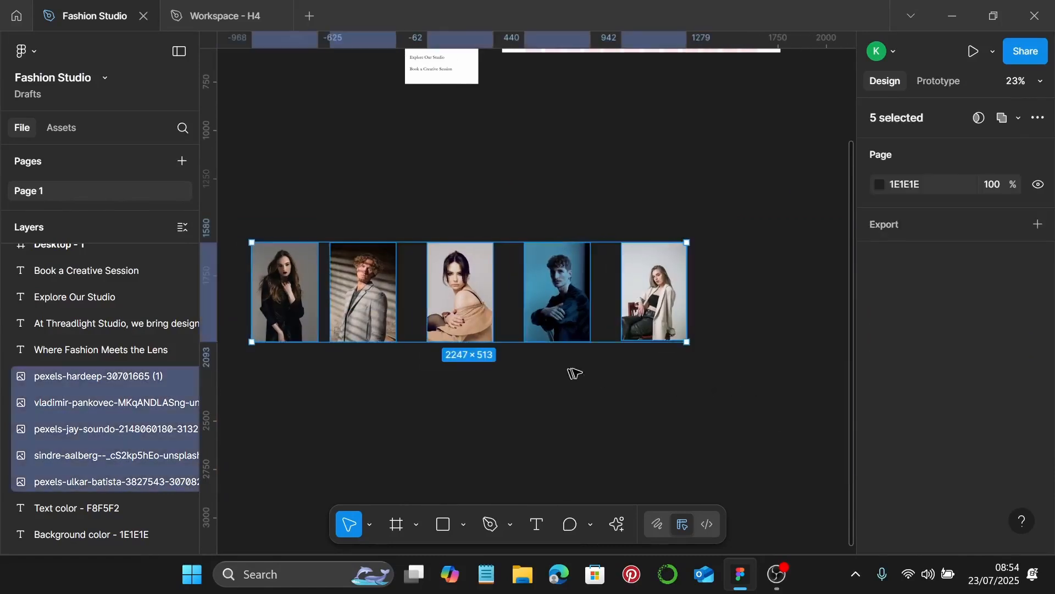
{"action": "scroll", "coordinate": [647, 370], "scroll_direction": "left", "scroll_amount": 1}
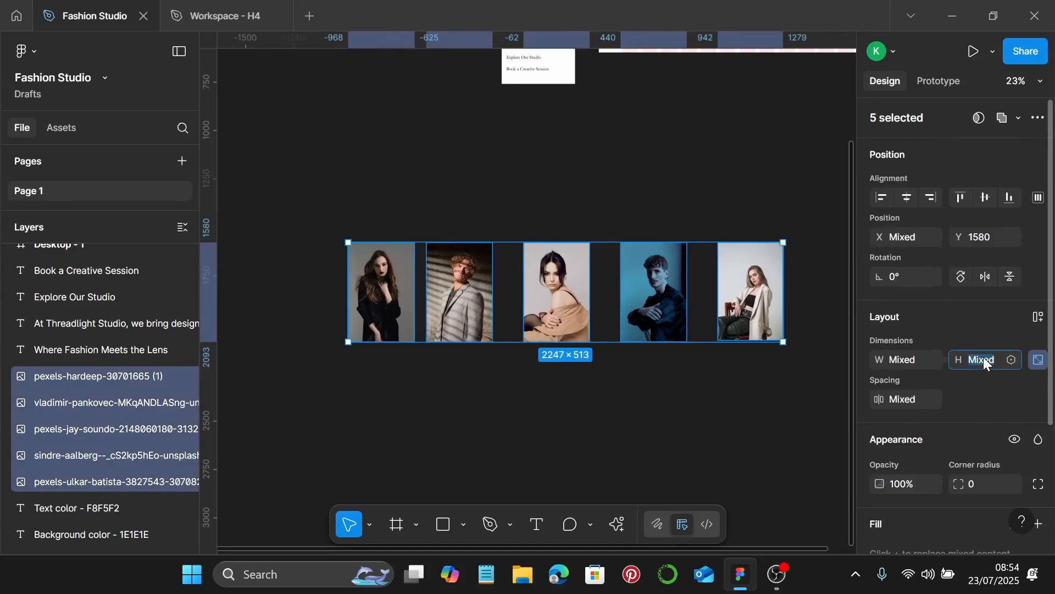
{"action": "key", "text": "Return"}
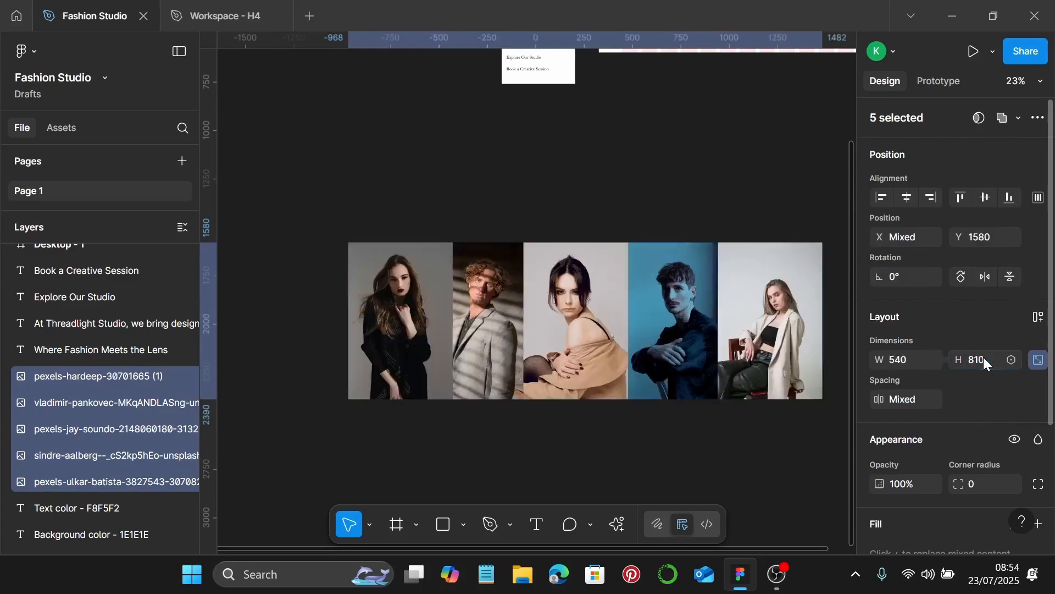
Set the spacing between the five portraits to 100, after first trying 50
{"action": "scroll", "coordinate": [826, 349], "scroll_direction": "right", "scroll_amount": 1}
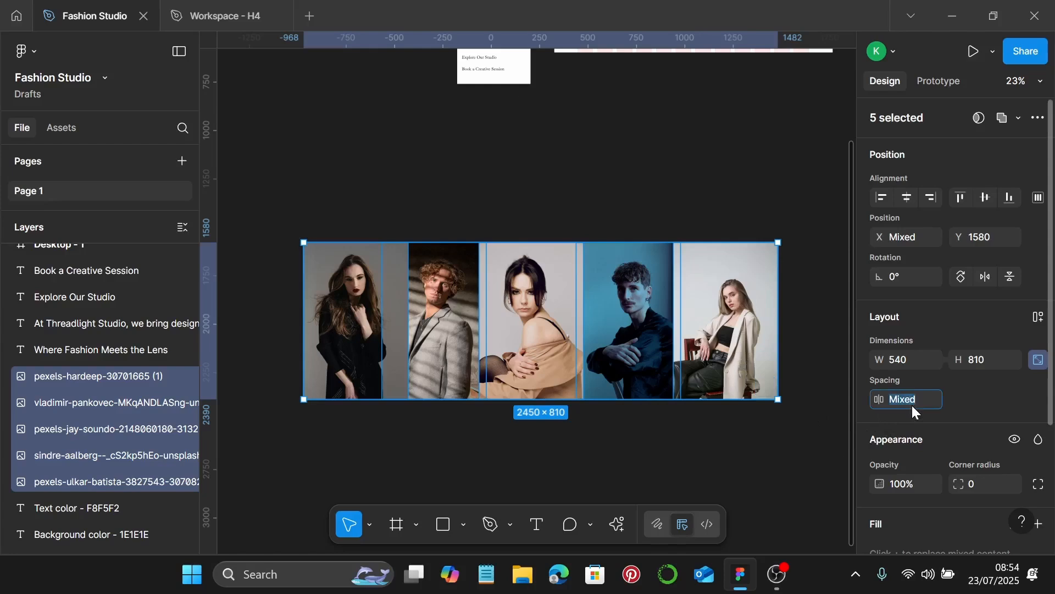
{"action": "type", "text": "50"}
{"action": "key", "text": "Return"}
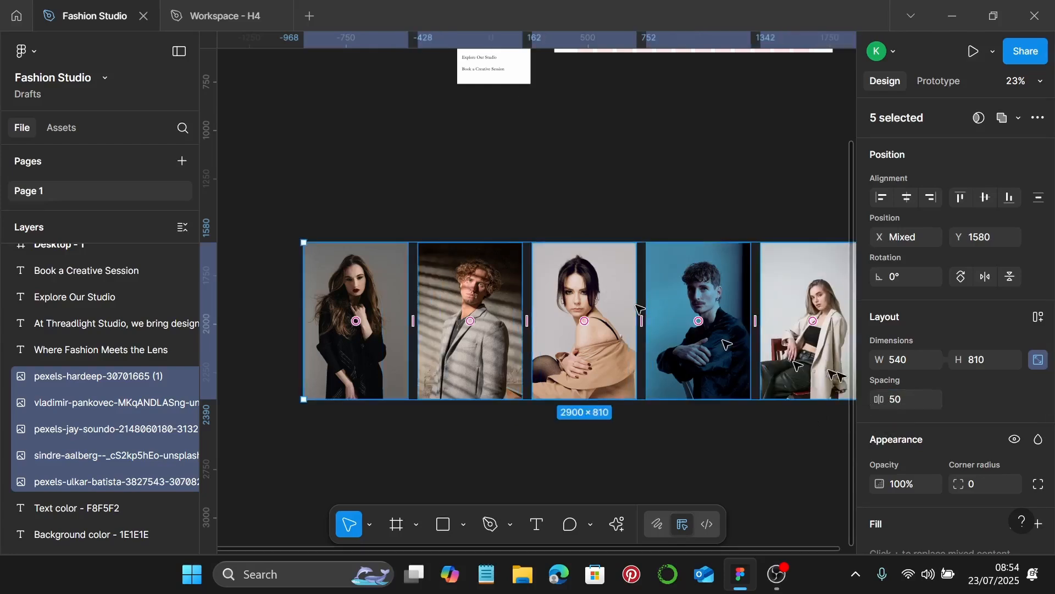
{"action": "left_click", "coordinate": [937, 400]}
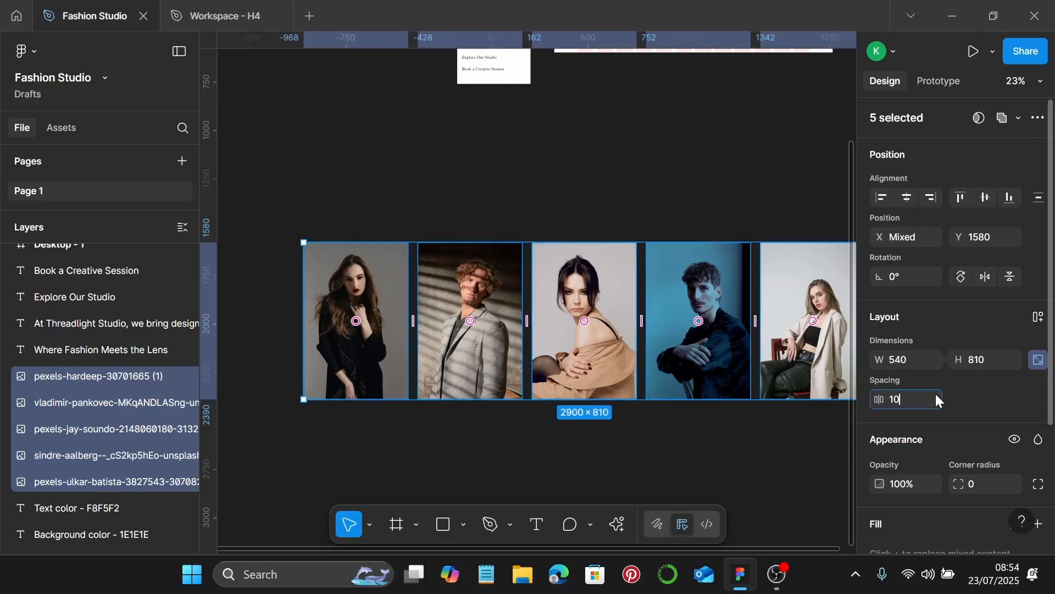
{"action": "key", "text": "Return"}
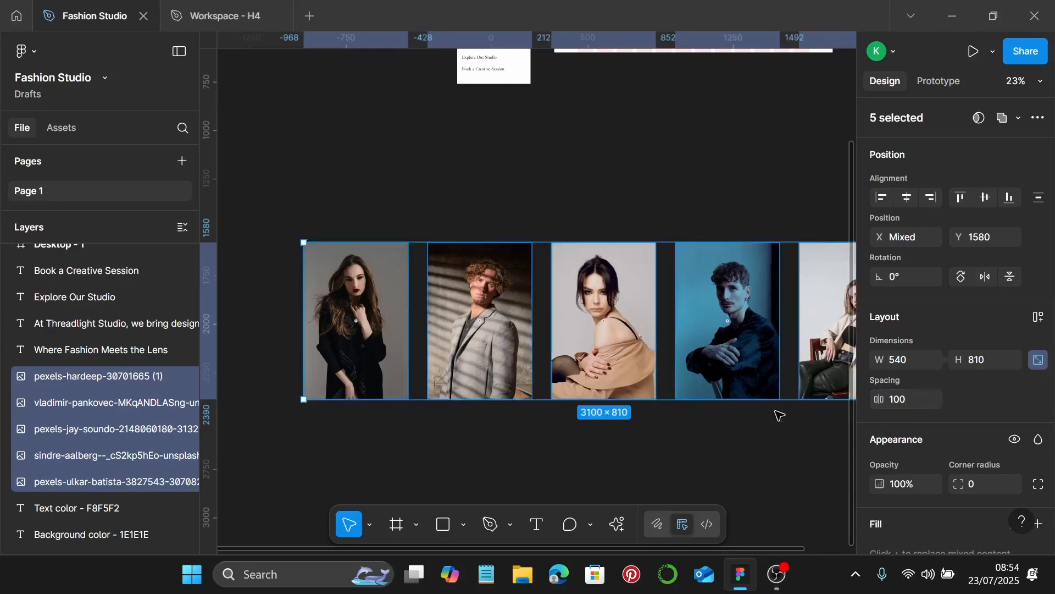
{"action": "scroll", "coordinate": [654, 339], "scroll_direction": "left", "scroll_amount": 4}
{"action": "scroll", "coordinate": [612, 346], "scroll_direction": "up", "scroll_amount": 3}
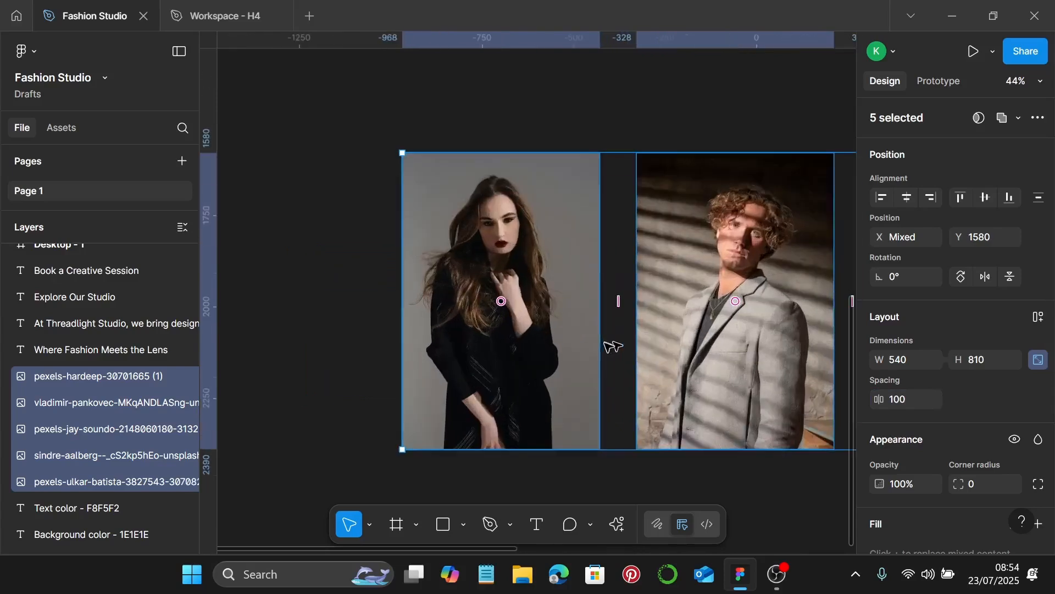
Switch the first portrait's image fill to Crop and narrow it from the right side
{"action": "left_click", "coordinate": [537, 358]}
{"action": "scroll", "coordinate": [941, 454], "scroll_direction": "down", "scroll_amount": 3}
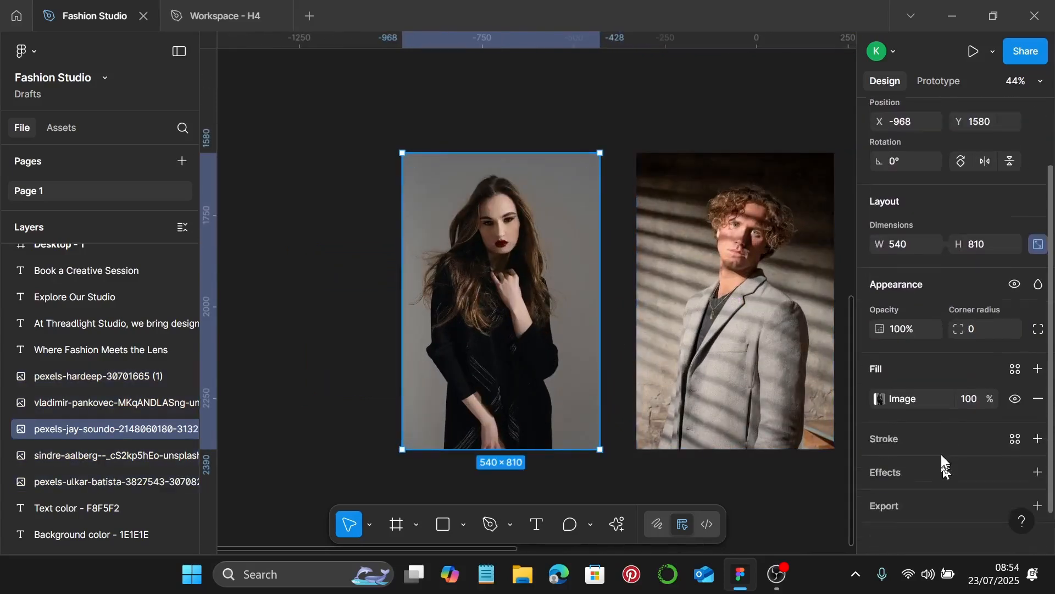
{"action": "left_click", "coordinate": [879, 388]}
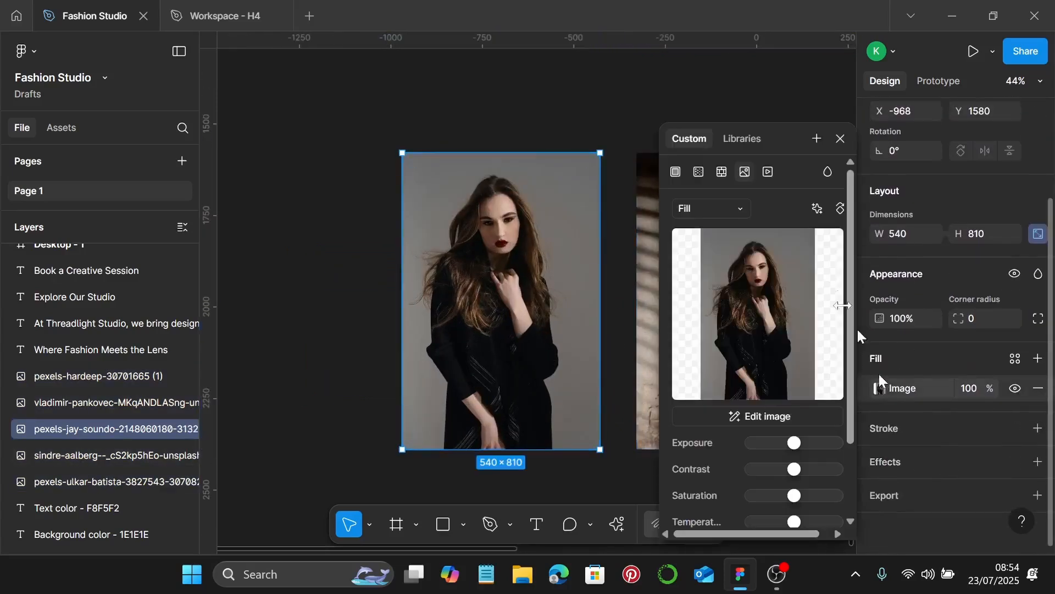
{"action": "left_click", "coordinate": [707, 210]}
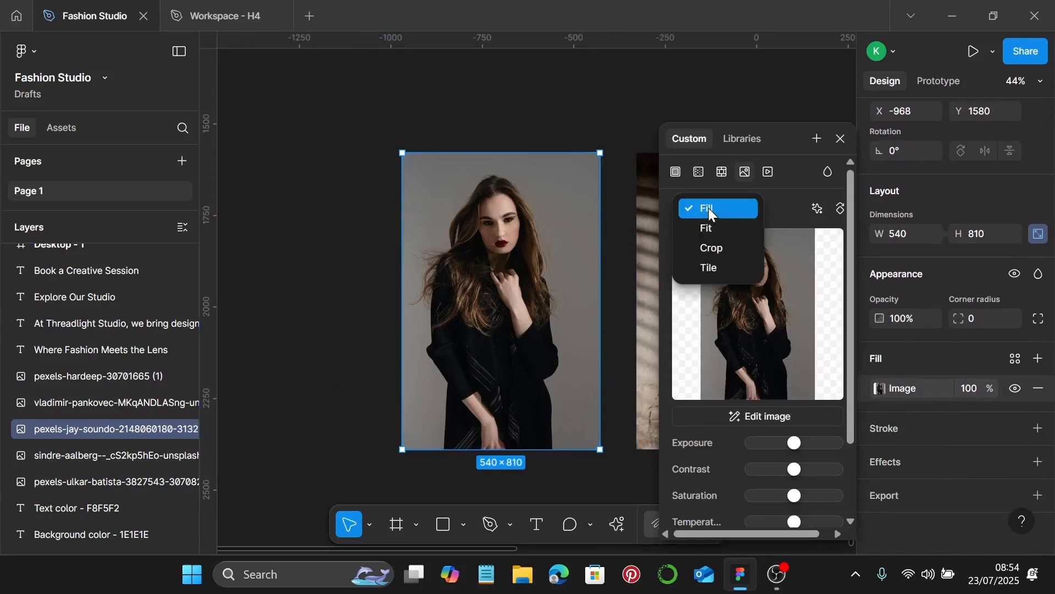
{"action": "left_click", "coordinate": [709, 209]}
{"action": "left_click", "coordinate": [708, 208]}
{"action": "left_click", "coordinate": [713, 248]}
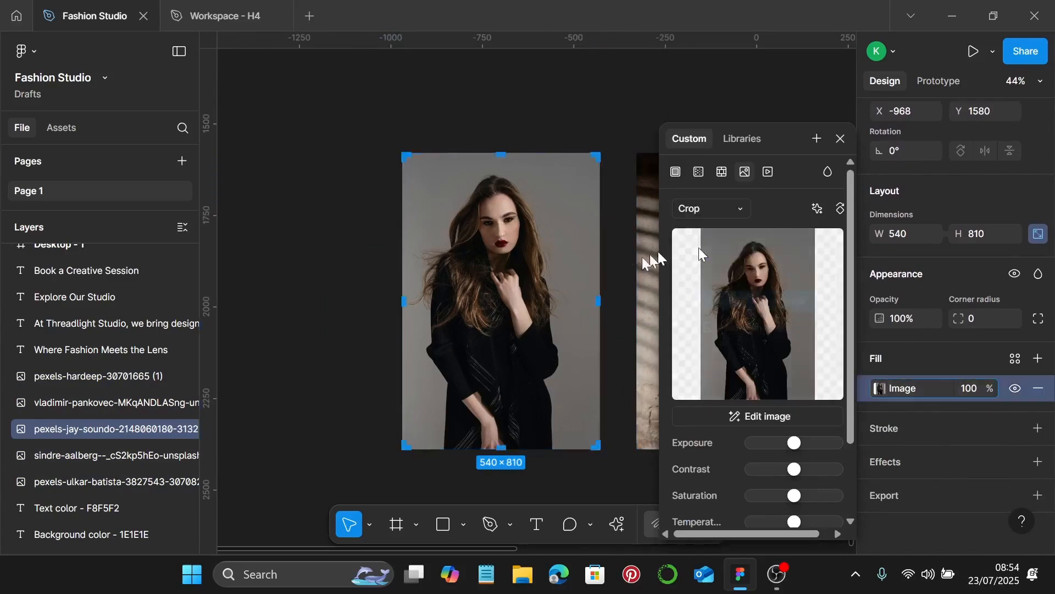
{"action": "left_click_drag", "start_coordinate": [599, 301], "coordinate": [517, 289]}
Shift the photo left, enlarge it top and bottom to fill the 288×810 crop, and apply it
{"action": "scroll", "coordinate": [510, 301], "scroll_direction": "up", "scroll_amount": 5}
{"action": "scroll", "coordinate": [510, 301], "scroll_direction": "up", "scroll_amount": 8}
{"action": "scroll", "coordinate": [517, 291], "scroll_direction": "down", "scroll_amount": 6}
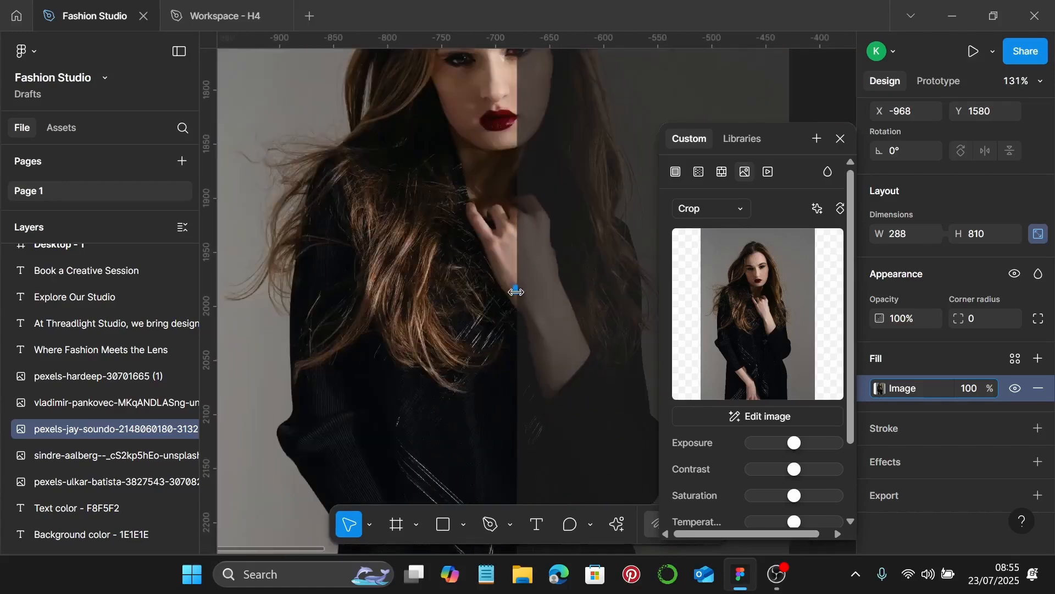
{"action": "scroll", "coordinate": [516, 292], "scroll_direction": "down", "scroll_amount": 2}
{"action": "left_click_drag", "start_coordinate": [488, 288], "coordinate": [467, 292]}
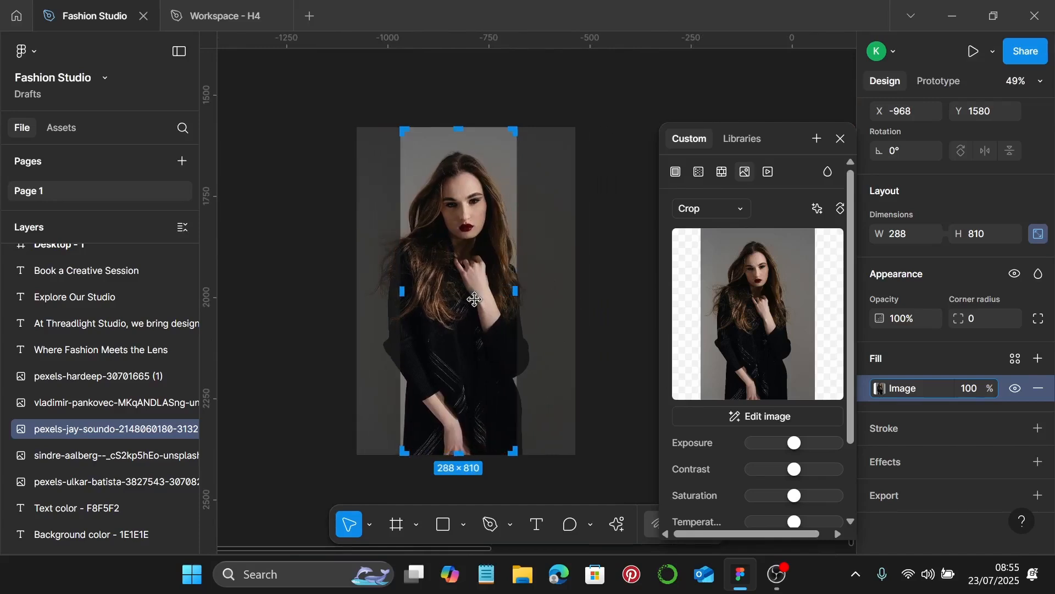
{"action": "scroll", "coordinate": [474, 298], "scroll_direction": "down", "scroll_amount": 2}
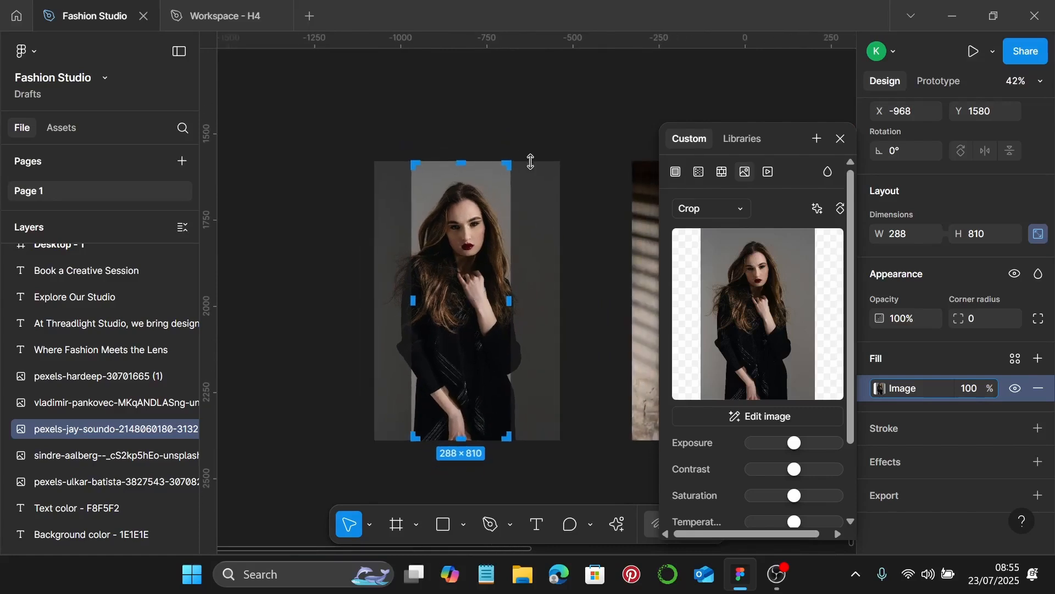
{"action": "left_click_drag", "start_coordinate": [530, 160], "coordinate": [531, 130]}
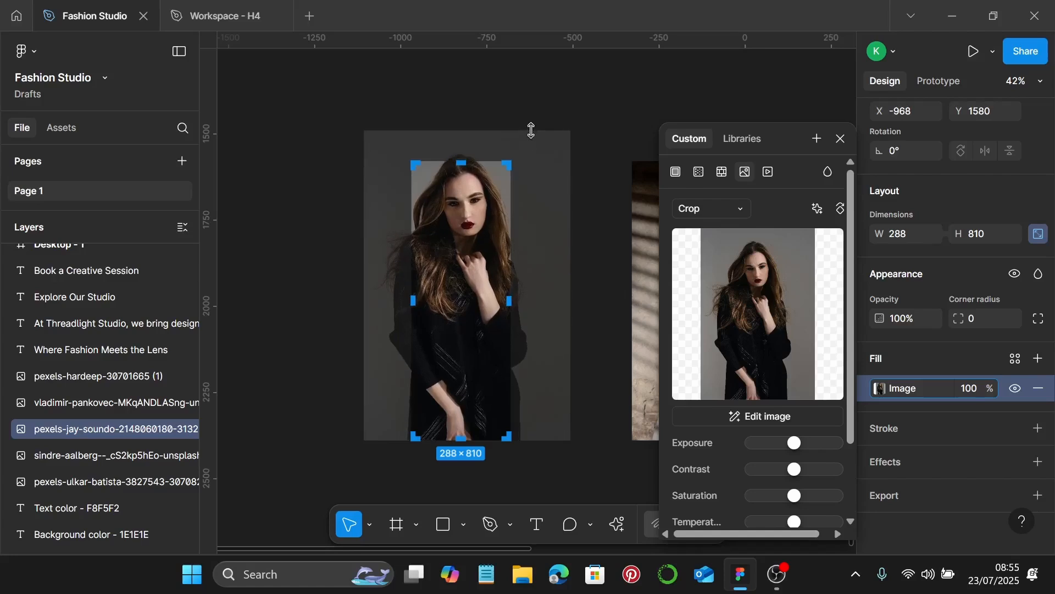
{"action": "scroll", "coordinate": [545, 337], "scroll_direction": "down", "scroll_amount": 2}
{"action": "left_click_drag", "start_coordinate": [534, 412], "coordinate": [535, 428]}
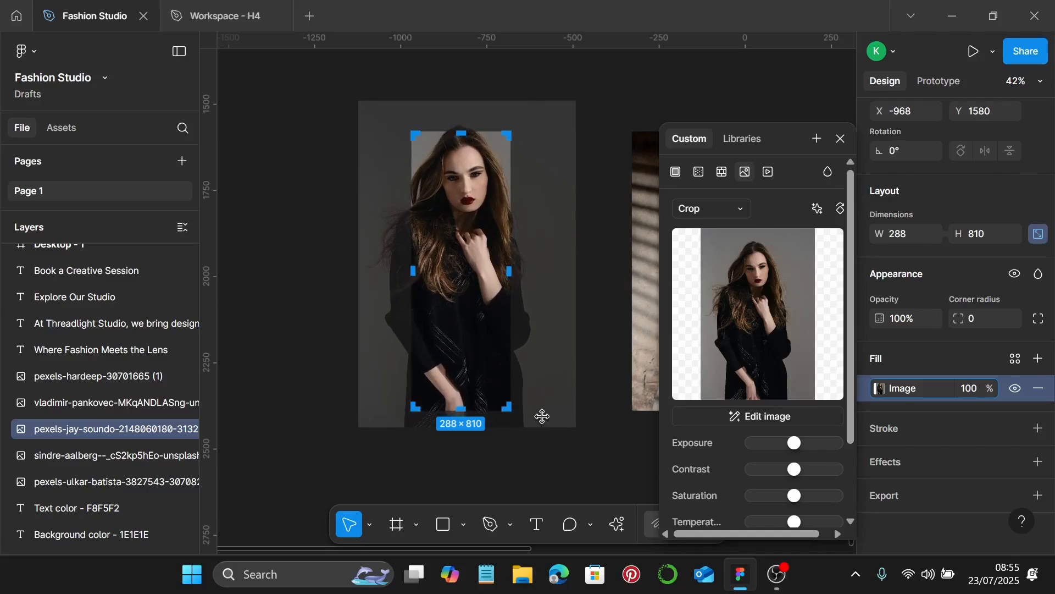
{"action": "key", "text": "Return"}
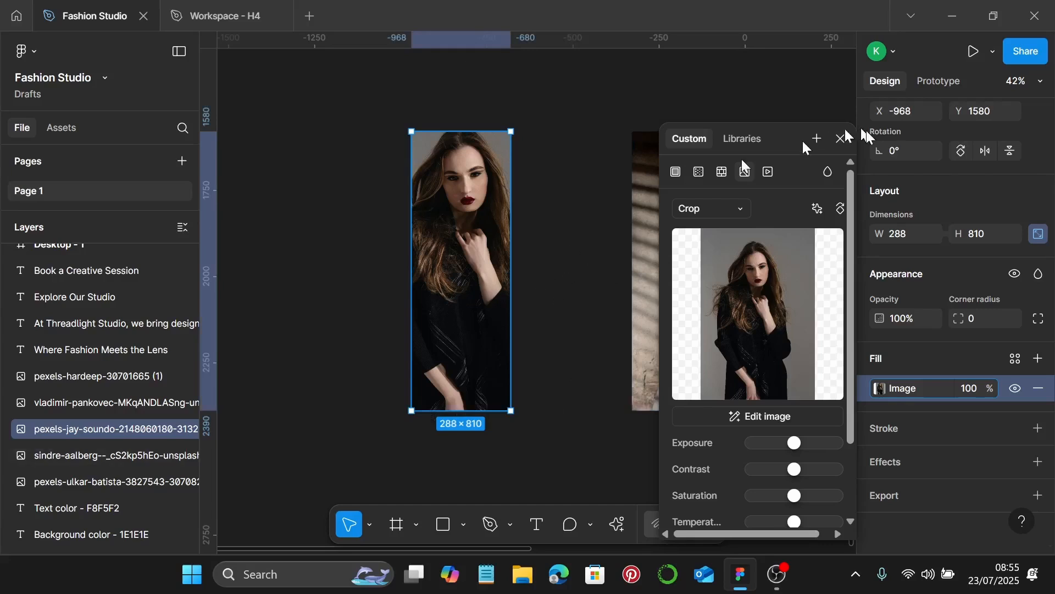
Set the woman's portrait to zero saturation and slightly lower exposure, then close the adjustments
{"action": "scroll", "coordinate": [759, 385], "scroll_direction": "down", "scroll_amount": 3}
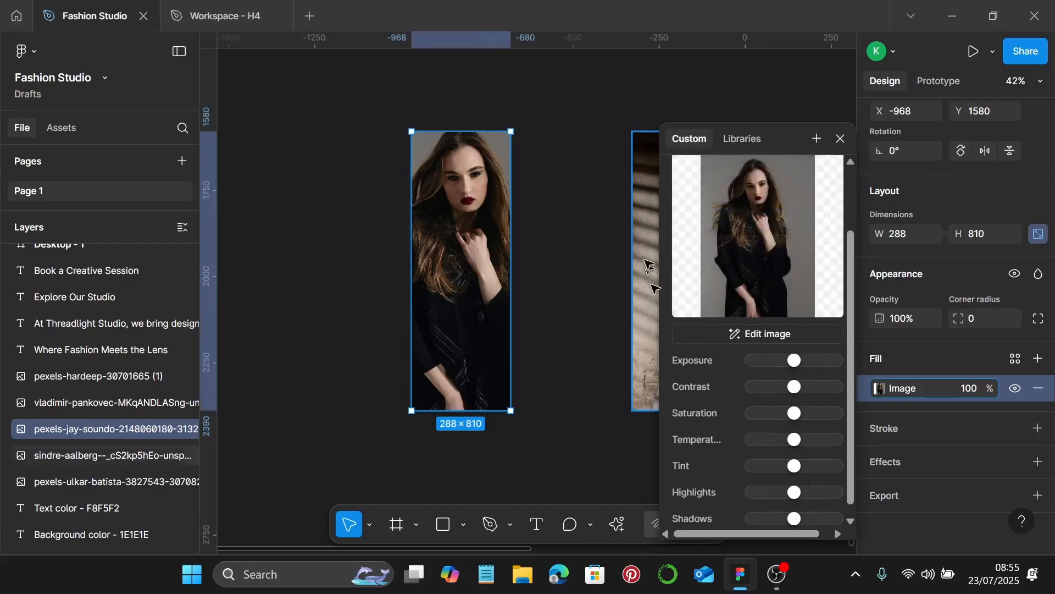
{"action": "left_click_drag", "start_coordinate": [785, 419], "coordinate": [711, 414]}
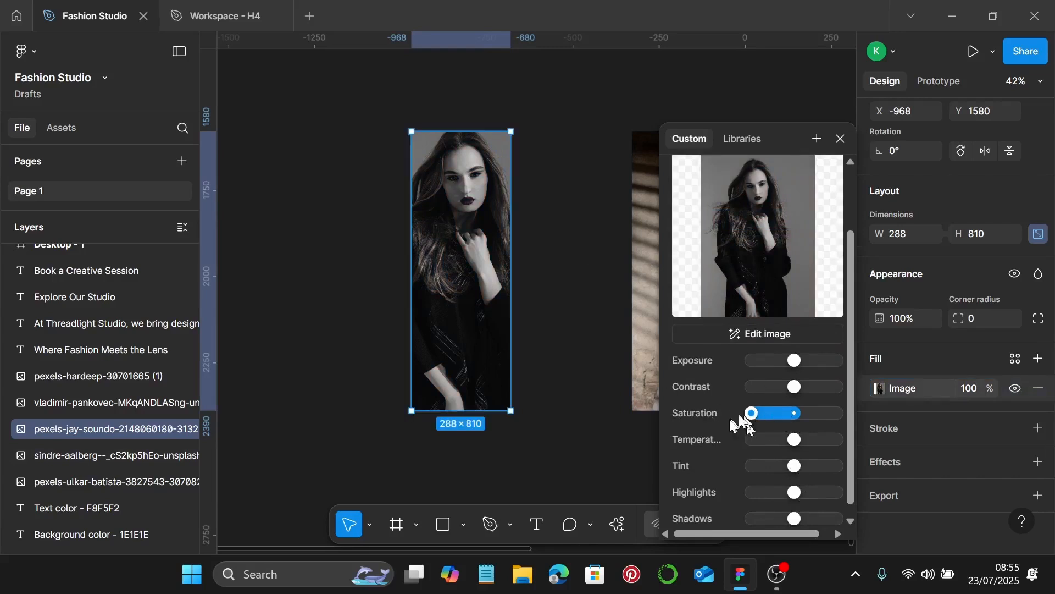
{"action": "left_click_drag", "start_coordinate": [792, 361], "coordinate": [785, 363]}
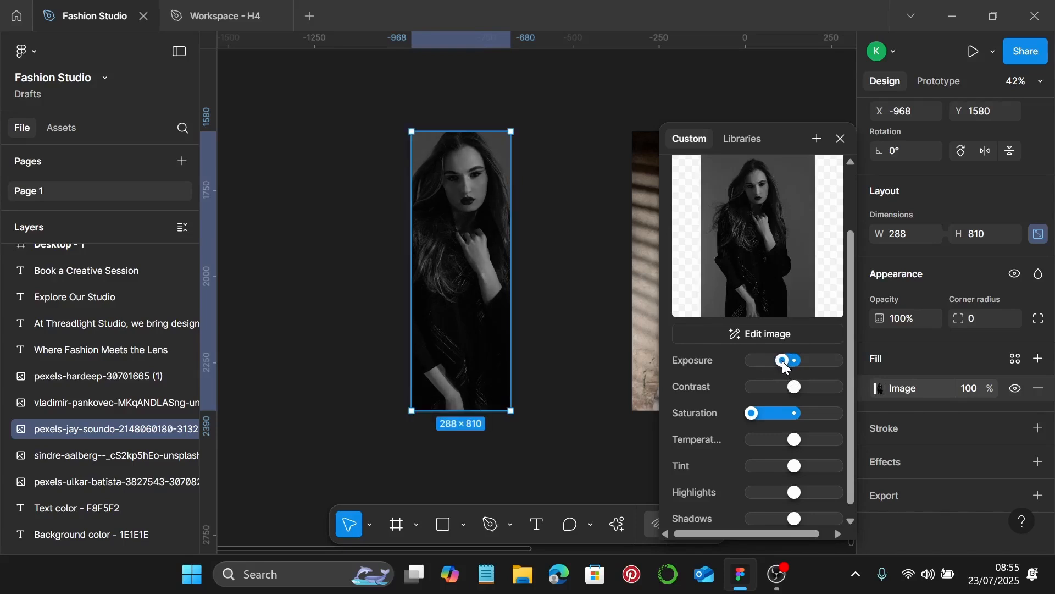
{"action": "left_click", "coordinate": [839, 138]}
{"action": "left_click", "coordinate": [574, 275]}
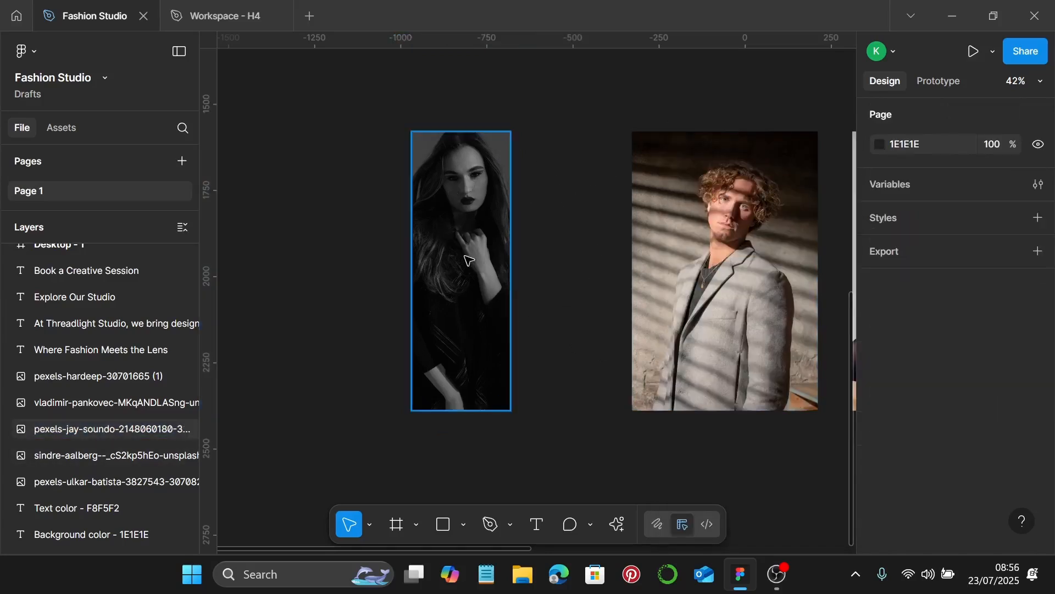
Move the man's portrait to the left in the row
{"action": "scroll", "coordinate": [467, 259], "scroll_direction": "down", "scroll_amount": 3}
{"action": "left_click", "coordinate": [632, 296]}
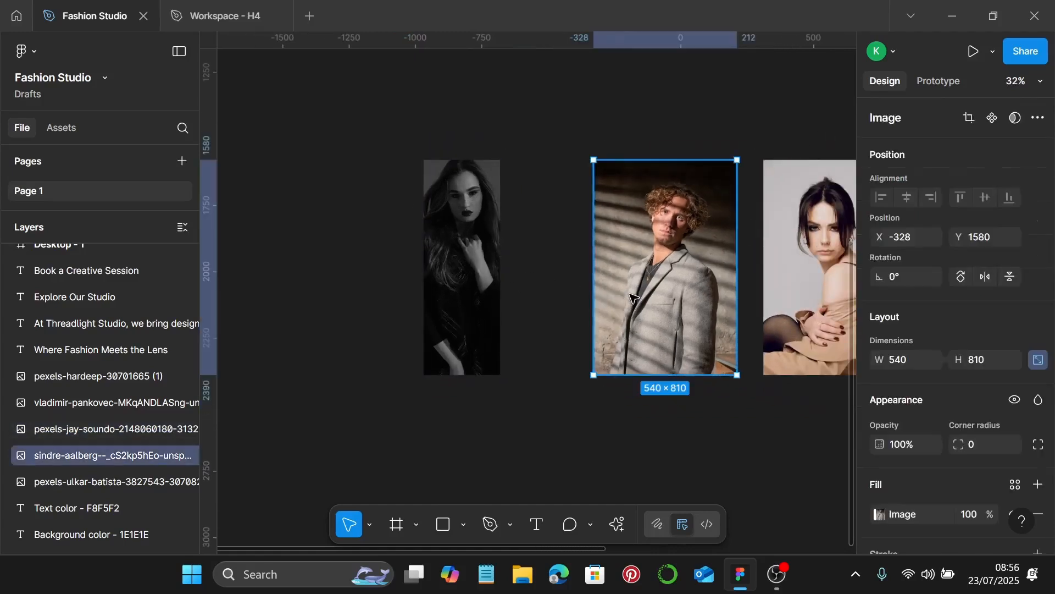
{"action": "scroll", "coordinate": [660, 294], "scroll_direction": "right", "scroll_amount": 1}
{"action": "left_click_drag", "start_coordinate": [646, 291], "coordinate": [612, 292]}
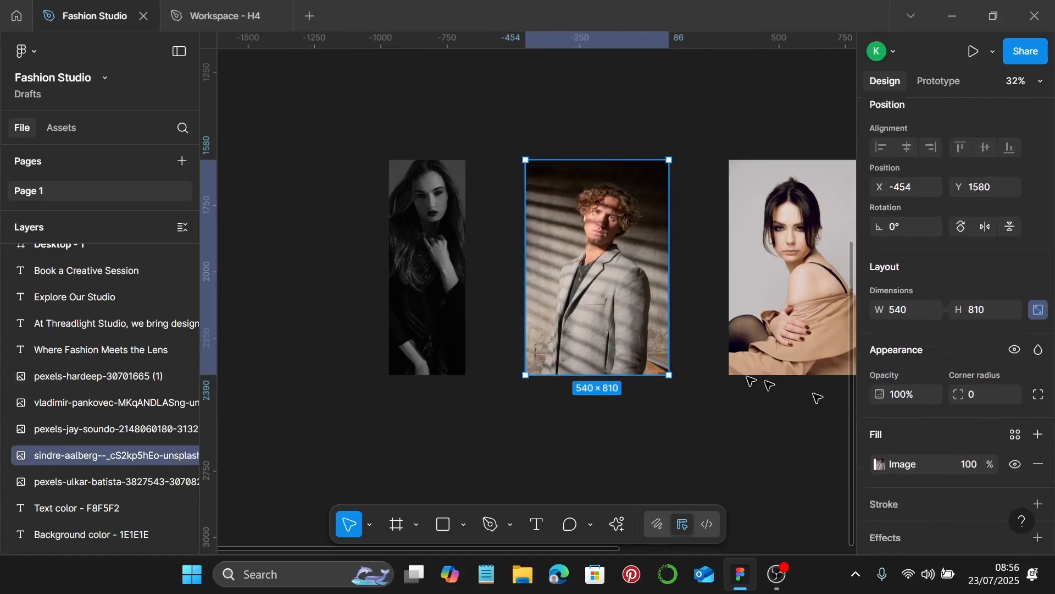
Switch the man's photo fill to Crop and narrow it from the right side
{"action": "double_click", "coordinate": [602, 293]}
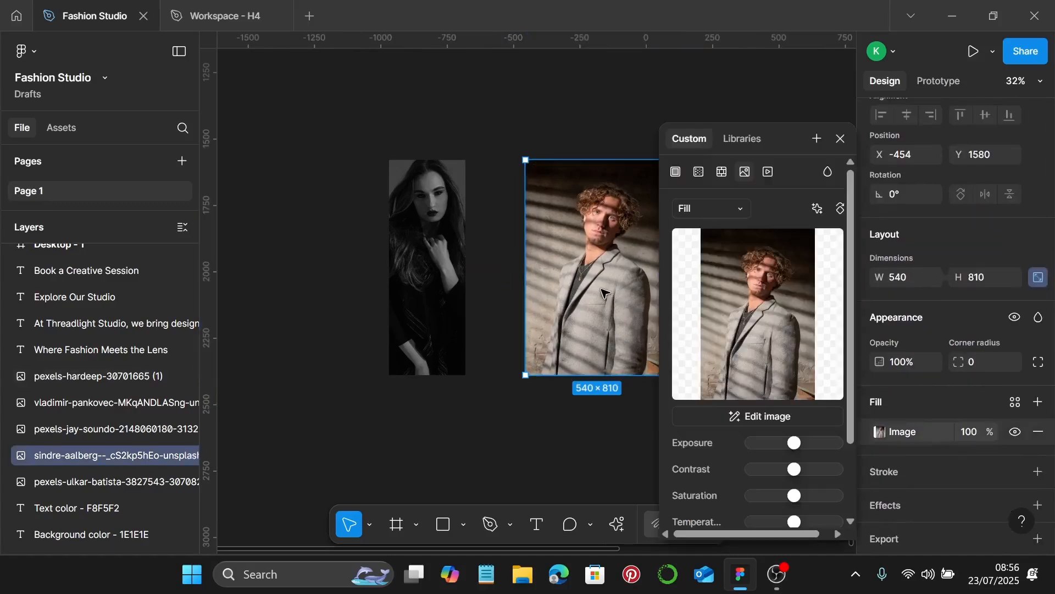
{"action": "scroll", "coordinate": [604, 291], "scroll_direction": "right", "scroll_amount": 2}
{"action": "left_click", "coordinate": [732, 212]}
{"action": "left_click", "coordinate": [724, 243]}
{"action": "scroll", "coordinate": [613, 272], "scroll_direction": "right", "scroll_amount": 3}
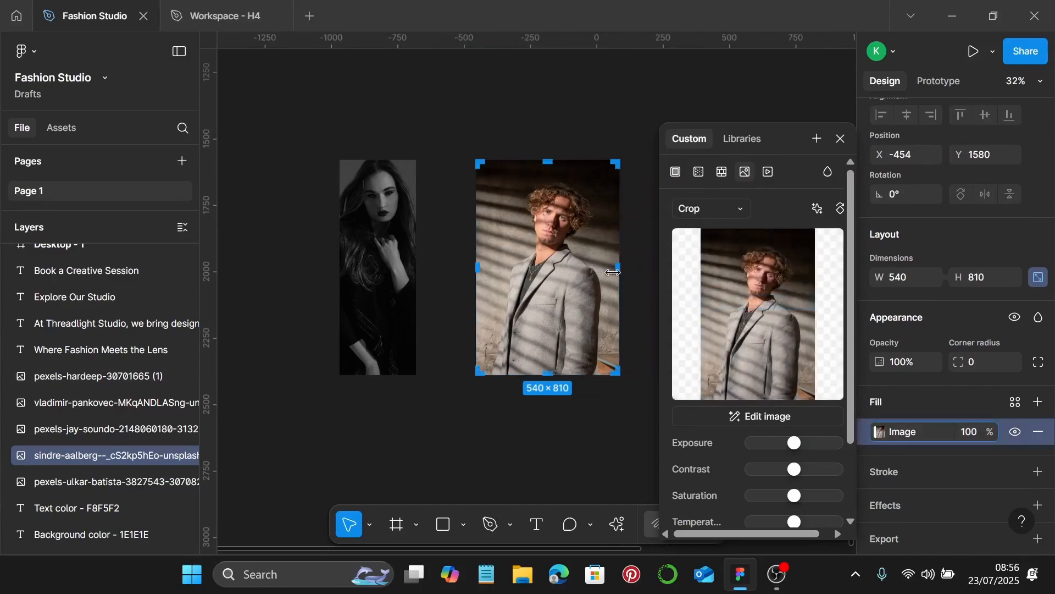
{"action": "left_click_drag", "start_coordinate": [604, 270], "coordinate": [551, 277]}
Shift and enlarge the man's photo to fill the 288×810 crop, then apply it
{"action": "scroll", "coordinate": [553, 270], "scroll_direction": "up", "scroll_amount": 10}
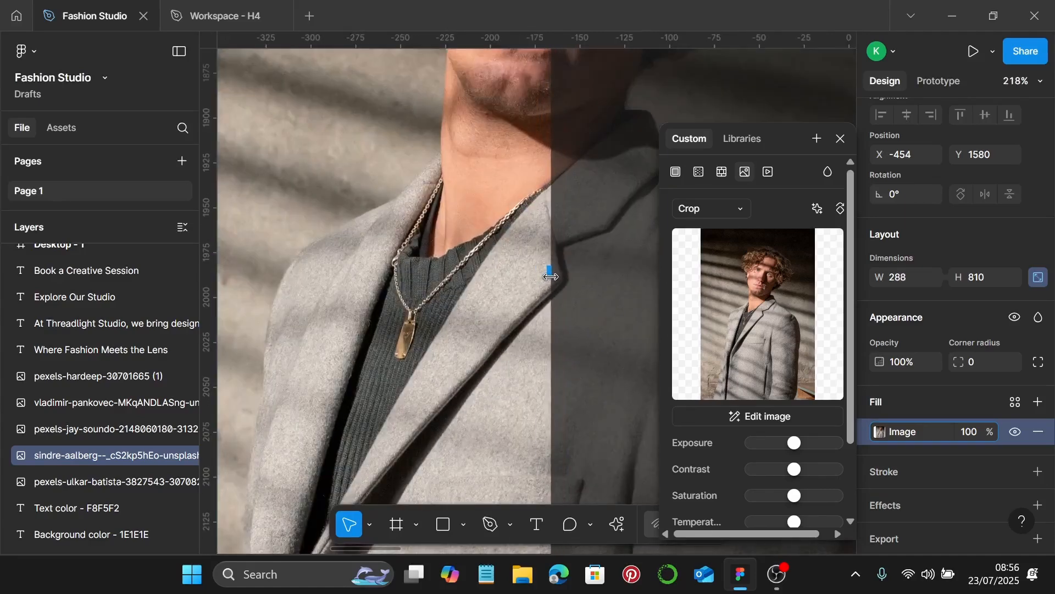
{"action": "scroll", "coordinate": [551, 277], "scroll_direction": "down", "scroll_amount": 8}
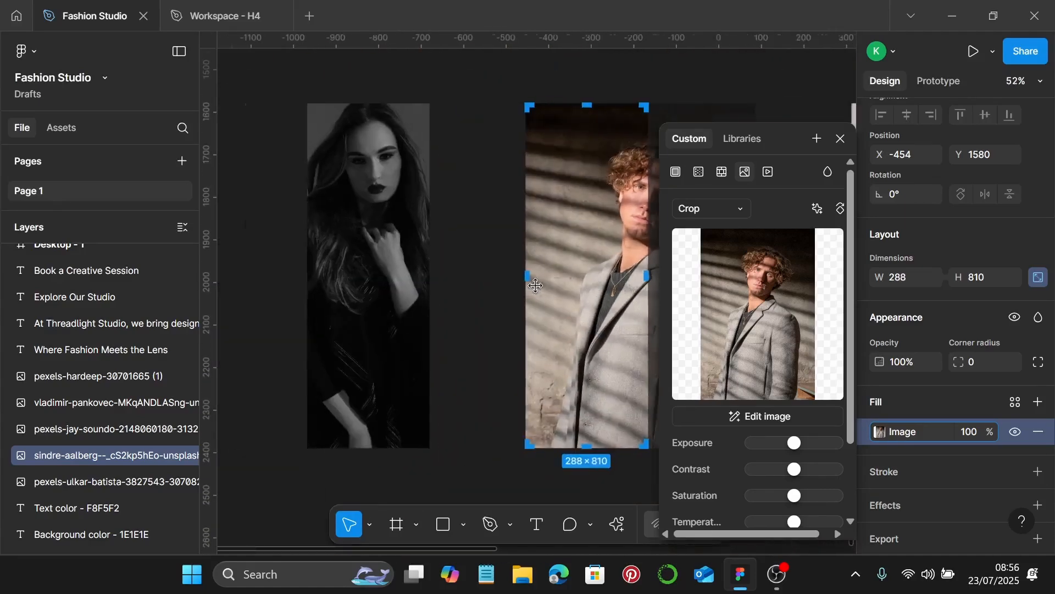
{"action": "scroll", "coordinate": [579, 284], "scroll_direction": "right", "scroll_amount": 5}
{"action": "left_click_drag", "start_coordinate": [525, 263], "coordinate": [499, 271]}
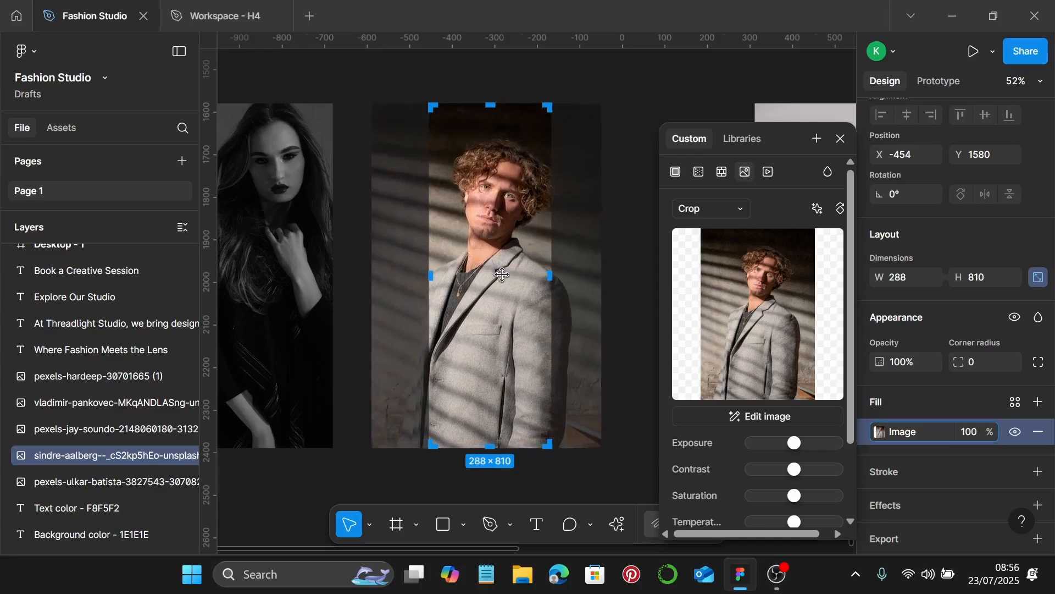
{"action": "scroll", "coordinate": [502, 275], "scroll_direction": "down", "scroll_amount": 2, "text": "ctrl"}
{"action": "left_click_drag", "start_coordinate": [558, 159], "coordinate": [560, 148]}
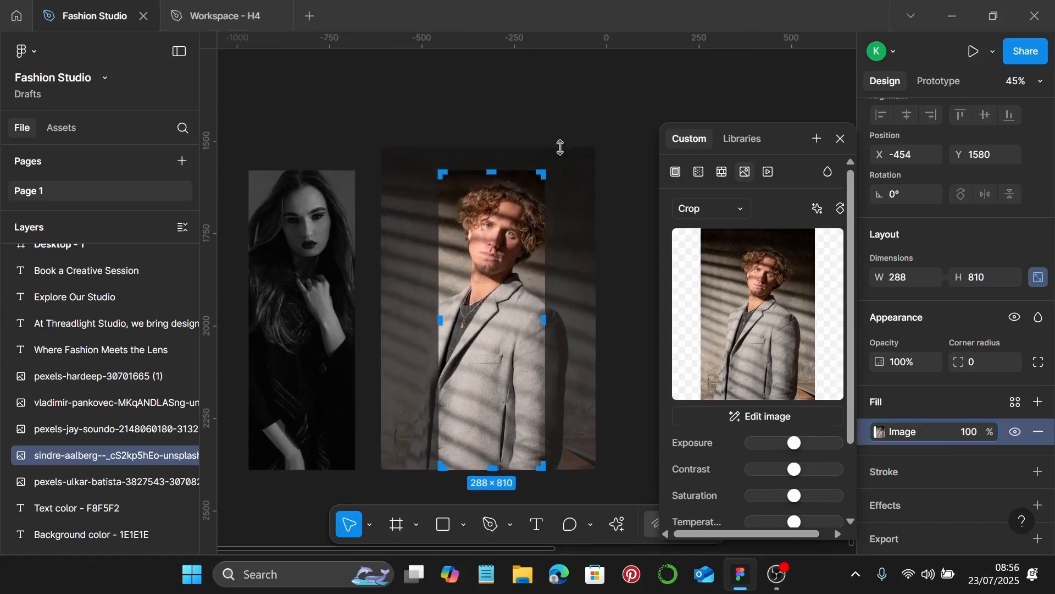
{"action": "left_click_drag", "start_coordinate": [575, 470], "coordinate": [574, 477]}
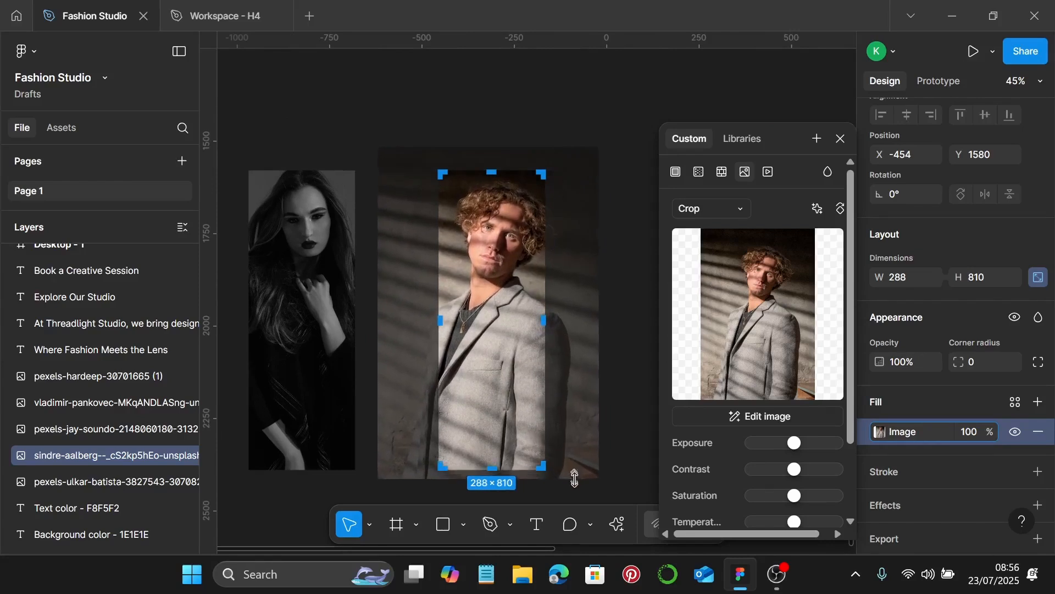
{"action": "left_click_drag", "start_coordinate": [500, 318], "coordinate": [496, 318]}
{"action": "key", "text": "Return"}
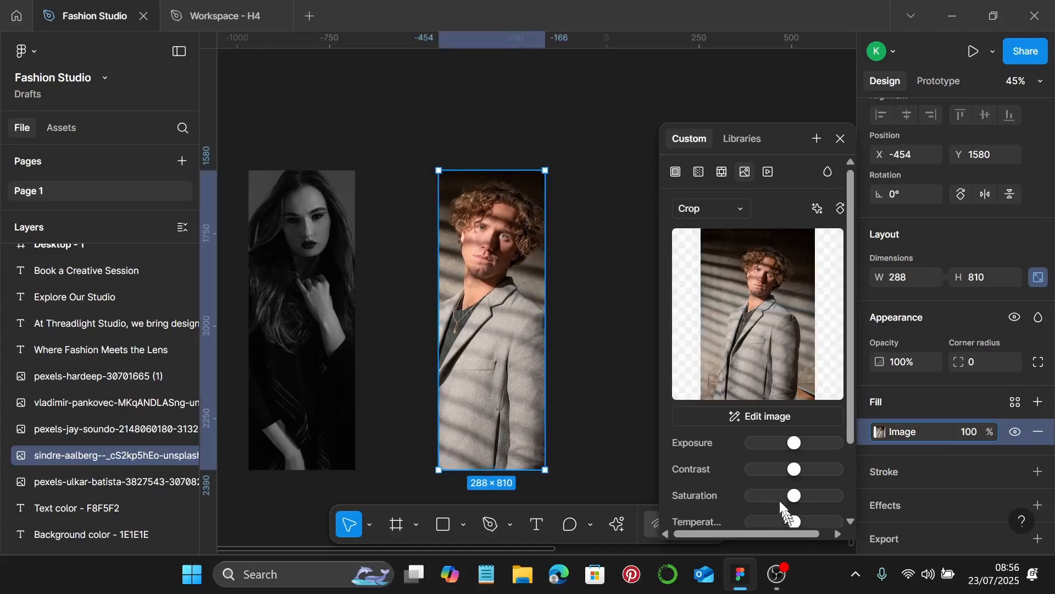
Make the man's photo black-and-white and slightly darker, then close the adjustments
{"action": "left_click_drag", "start_coordinate": [794, 496], "coordinate": [713, 488]}
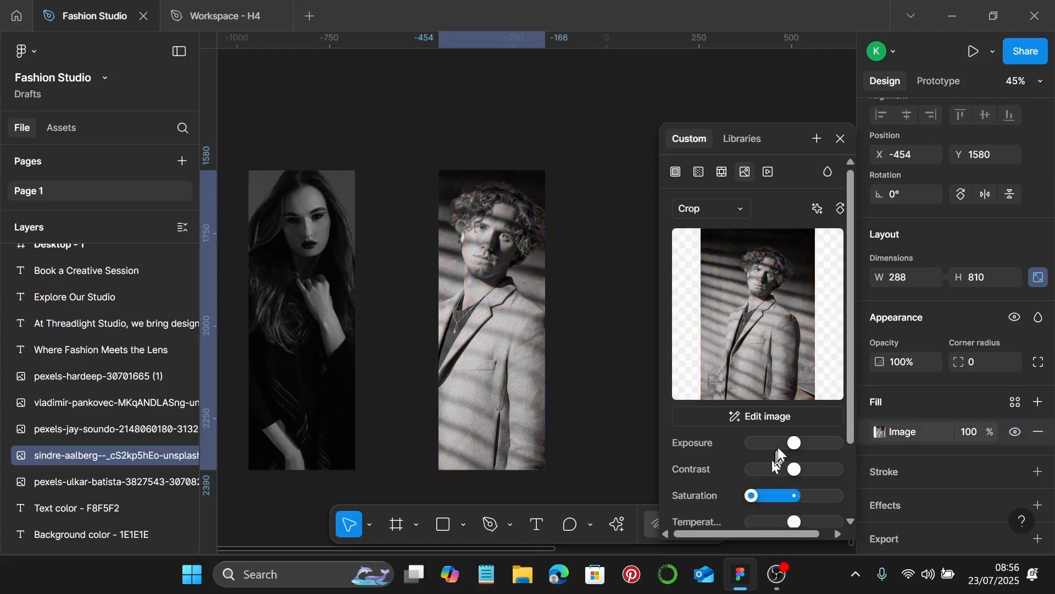
{"action": "left_click_drag", "start_coordinate": [795, 448], "coordinate": [784, 448]}
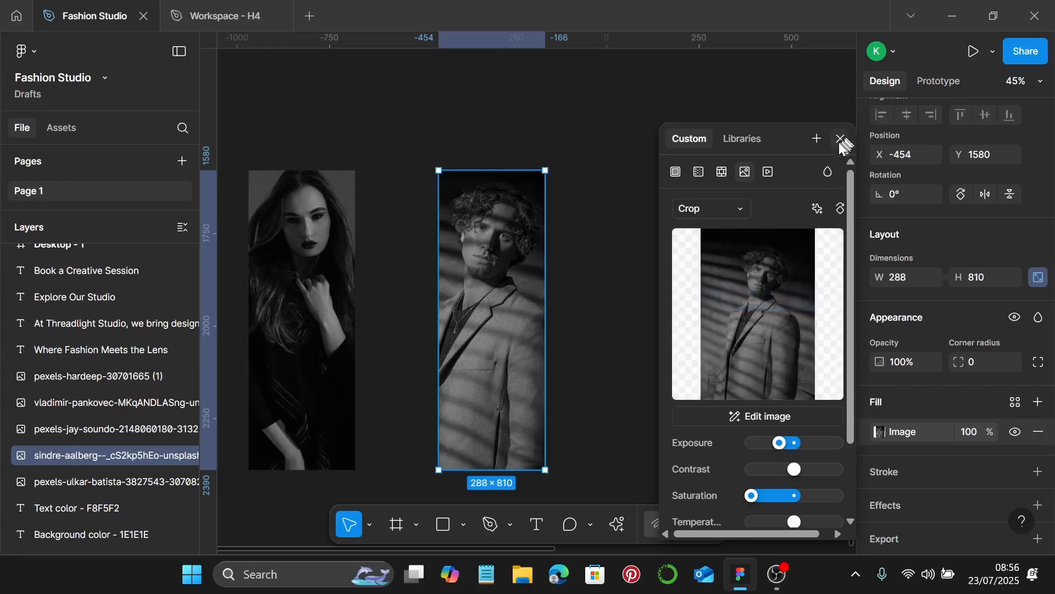
{"action": "left_click", "coordinate": [841, 139]}
{"action": "scroll", "coordinate": [655, 311], "scroll_direction": "down", "scroll_amount": 3}
{"action": "left_click", "coordinate": [655, 311]}
{"action": "scroll", "coordinate": [660, 333], "scroll_direction": "right", "scroll_amount": 3}
{"action": "left_click", "coordinate": [651, 328]}
Set the beige-clad woman's photo fill to Crop and narrow it to 290 px wide
{"action": "double_click", "coordinate": [652, 325]}
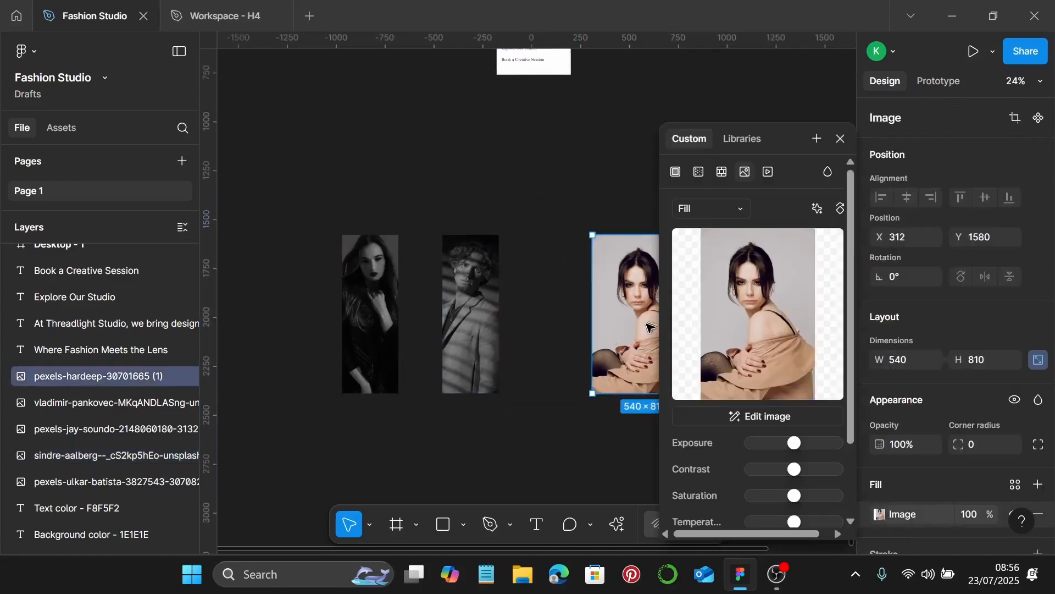
{"action": "scroll", "coordinate": [652, 326], "scroll_direction": "right", "scroll_amount": 2}
{"action": "left_click", "coordinate": [736, 211]}
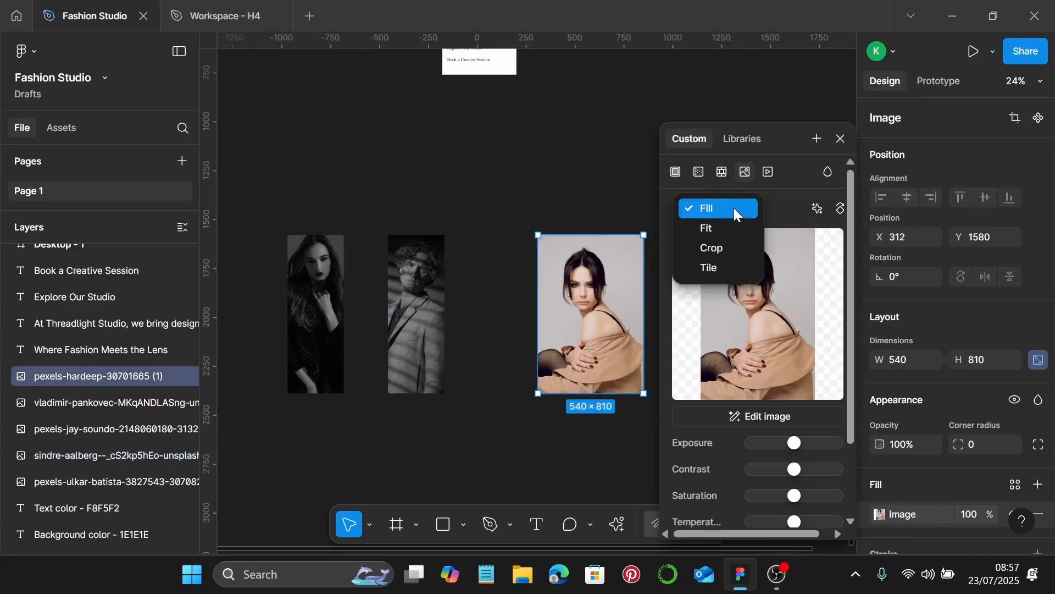
{"action": "left_click", "coordinate": [736, 249]}
{"action": "scroll", "coordinate": [547, 315], "scroll_direction": "right", "scroll_amount": 2}
{"action": "scroll", "coordinate": [547, 314], "scroll_direction": "up", "scroll_amount": 4}
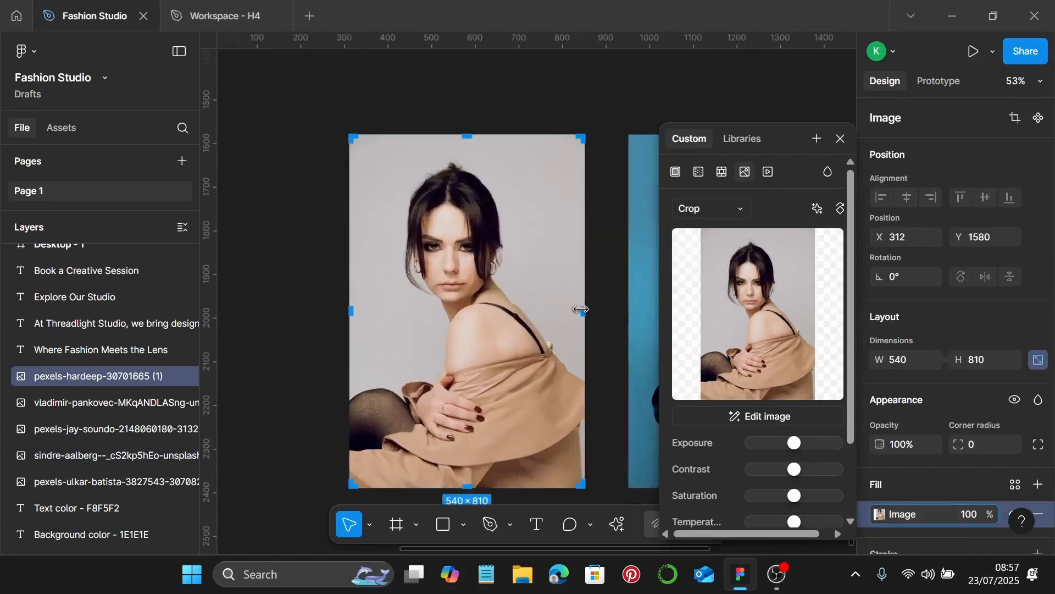
{"action": "left_click_drag", "start_coordinate": [581, 307], "coordinate": [470, 306]}
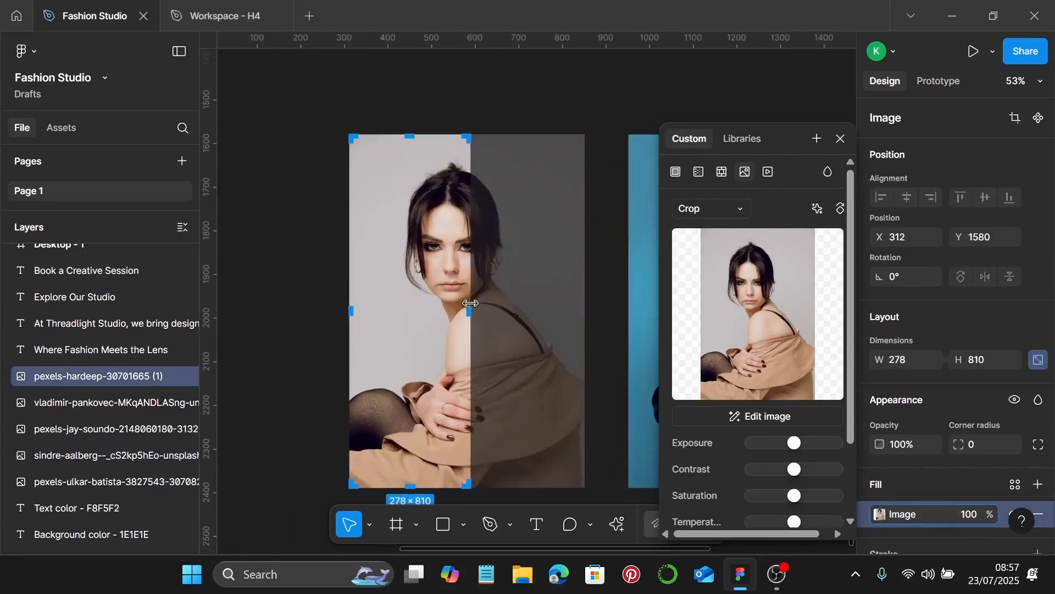
{"action": "scroll", "coordinate": [470, 308], "scroll_direction": "up", "scroll_amount": 8}
{"action": "left_click_drag", "start_coordinate": [470, 348], "coordinate": [496, 353]}
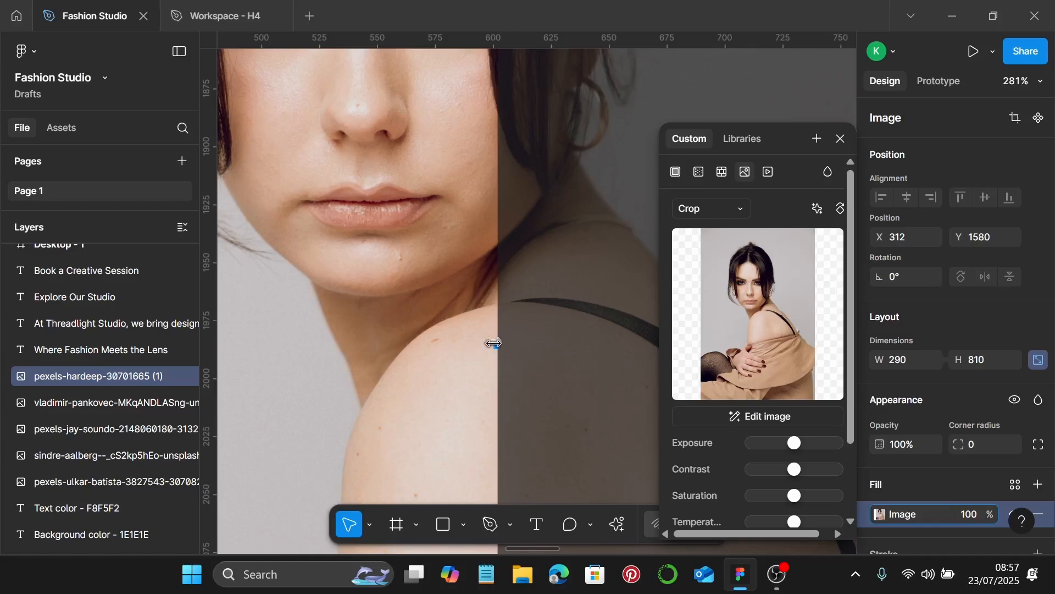
Narrow the dark-haired woman's crop frame from the right to 288 px wide
{"action": "left_click_drag", "start_coordinate": [493, 343], "coordinate": [486, 344]}
{"action": "left_click_drag", "start_coordinate": [491, 346], "coordinate": [484, 328]}
{"action": "scroll", "coordinate": [496, 346], "scroll_direction": "up", "scroll_amount": 8}
{"action": "scroll", "coordinate": [483, 327], "scroll_direction": "down", "scroll_amount": 10}
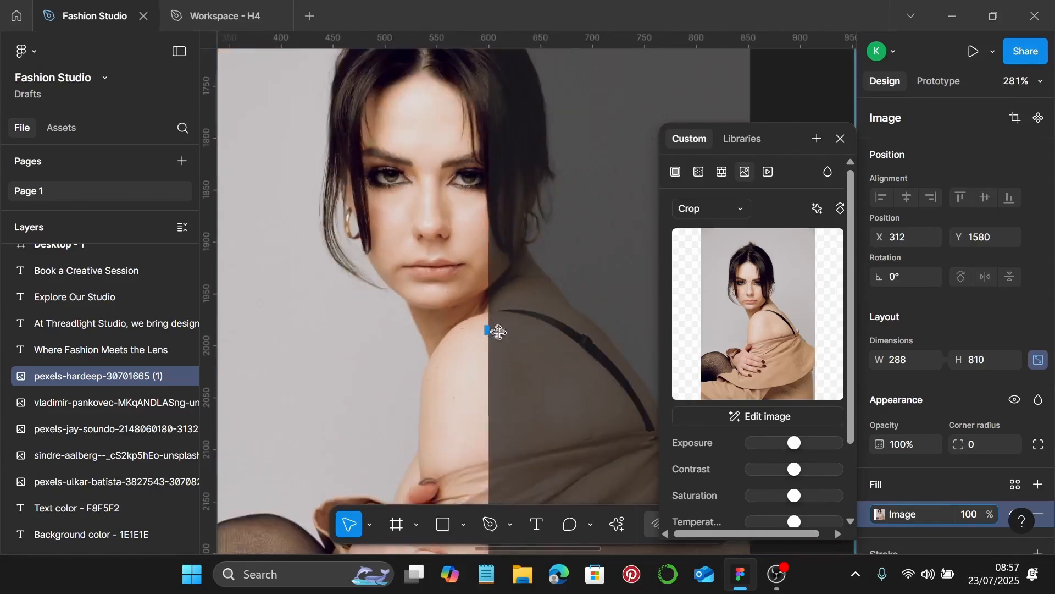
{"action": "scroll", "coordinate": [500, 333], "scroll_direction": "down", "scroll_amount": 4}
Enlarge and centre her face and arms in the 288×810 crop, then apply it
{"action": "mouse_move", "coordinate": [473, 337]}
{"action": "left_mouse_down"}
{"action": "mouse_move", "coordinate": [452, 337]}
{"action": "mouse_move", "coordinate": [462, 343]}
{"action": "left_mouse_up"}
{"action": "left_click_drag", "start_coordinate": [517, 220], "coordinate": [513, 198]}
{"action": "scroll", "coordinate": [519, 222], "scroll_direction": "down", "scroll_amount": 1}
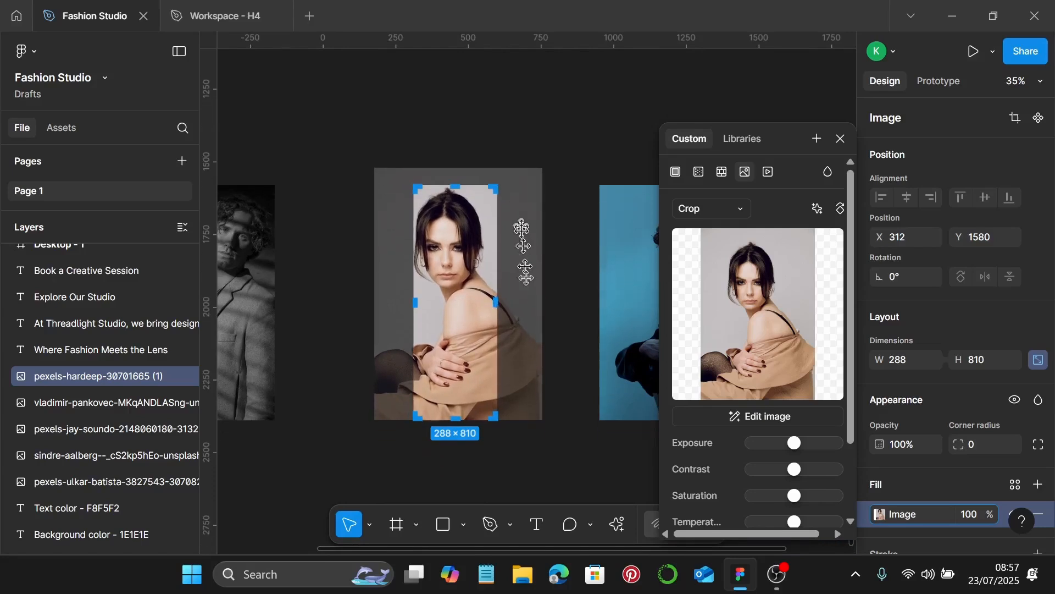
{"action": "left_click_drag", "start_coordinate": [520, 420], "coordinate": [523, 432]}
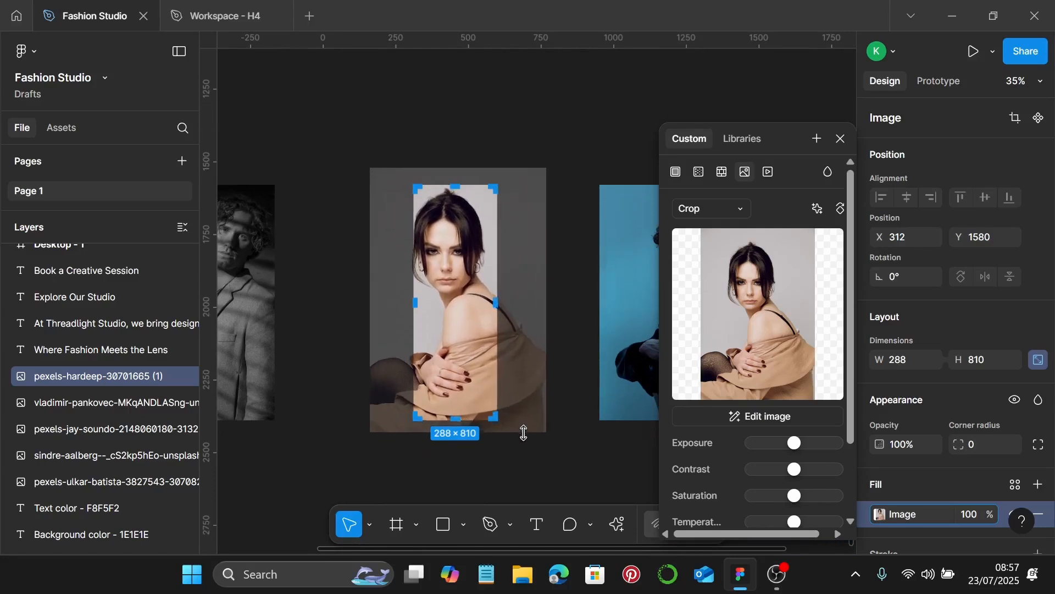
{"action": "scroll", "coordinate": [487, 306], "scroll_direction": "up", "scroll_amount": 1}
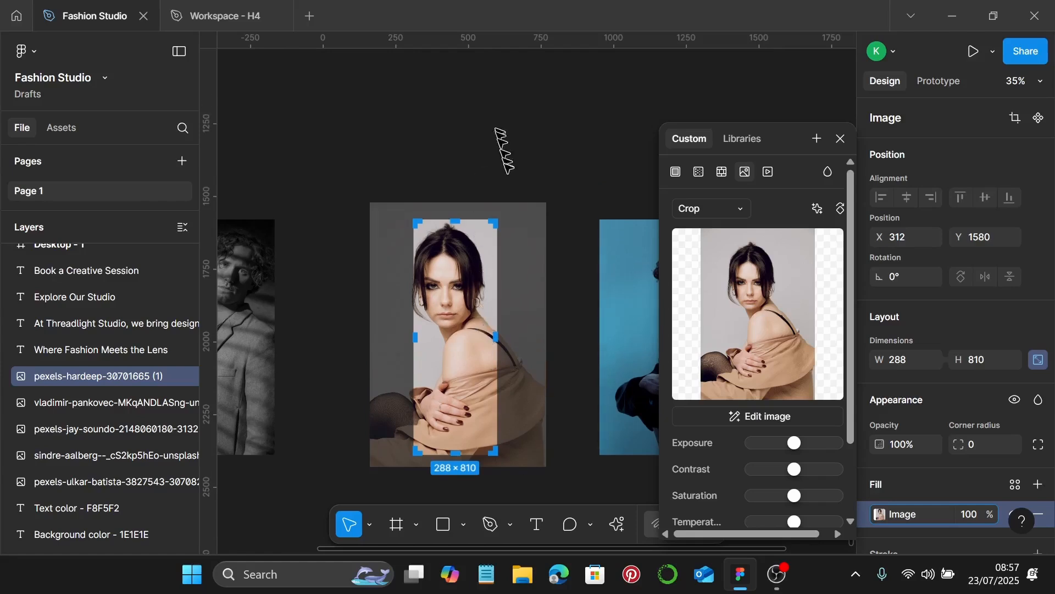
{"action": "left_click_drag", "start_coordinate": [529, 203], "coordinate": [530, 196]}
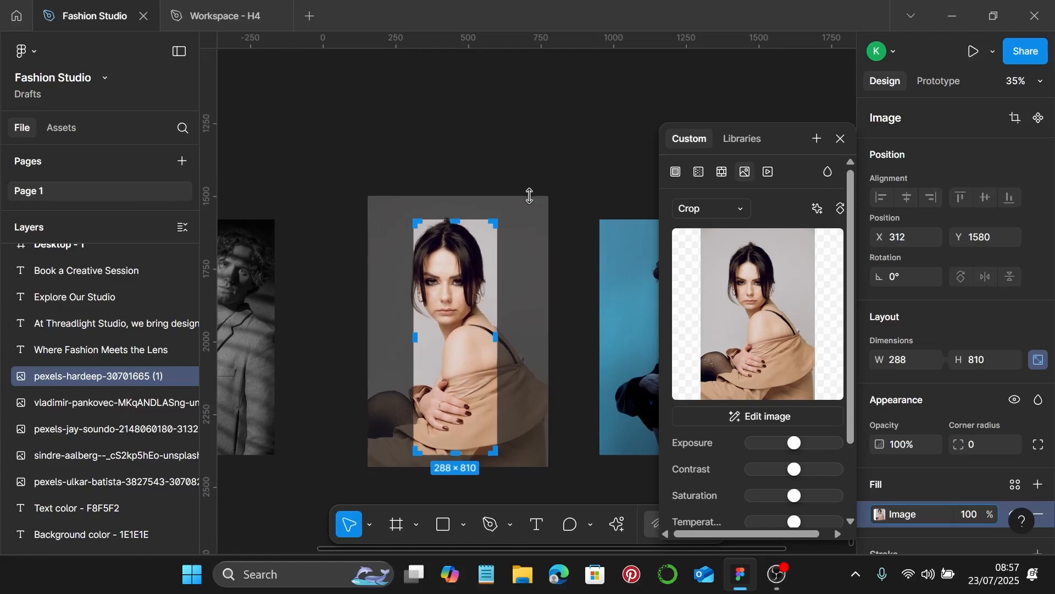
{"action": "scroll", "coordinate": [464, 323], "scroll_direction": "up", "scroll_amount": 3}
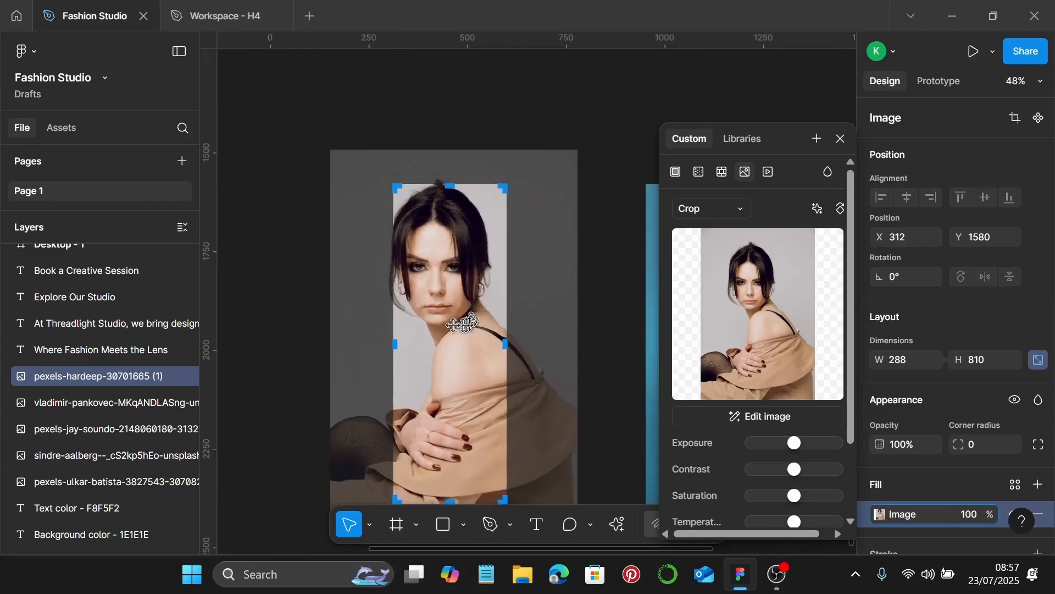
{"action": "left_click_drag", "start_coordinate": [440, 325], "coordinate": [450, 325]}
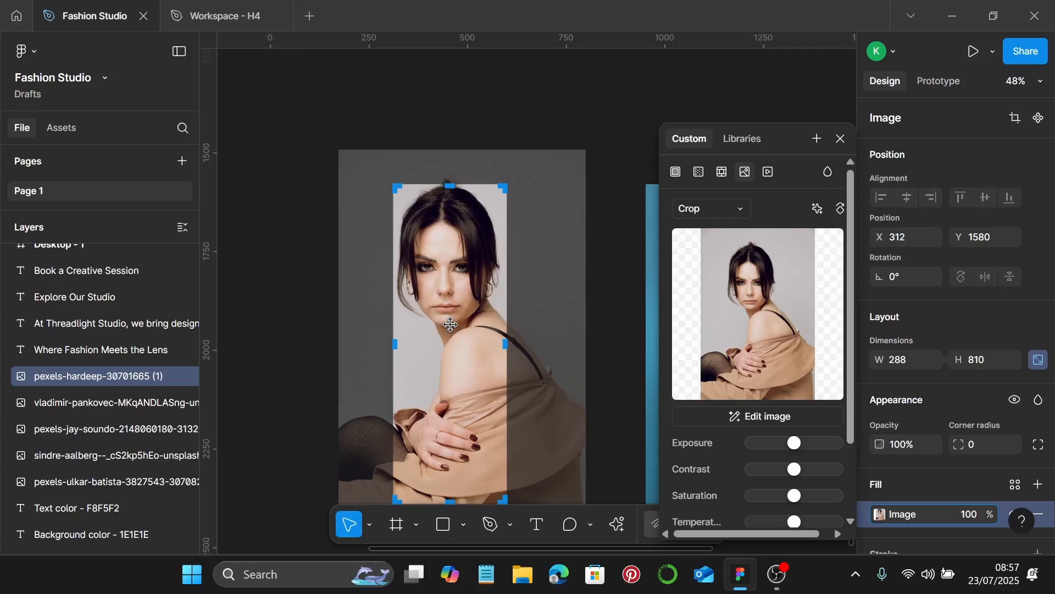
{"action": "key", "text": "Return"}
Set the woman's portrait Saturation to minimum and lower its Exposure slightly, then reselect it
{"action": "scroll", "coordinate": [767, 356], "scroll_direction": "down", "scroll_amount": 3}
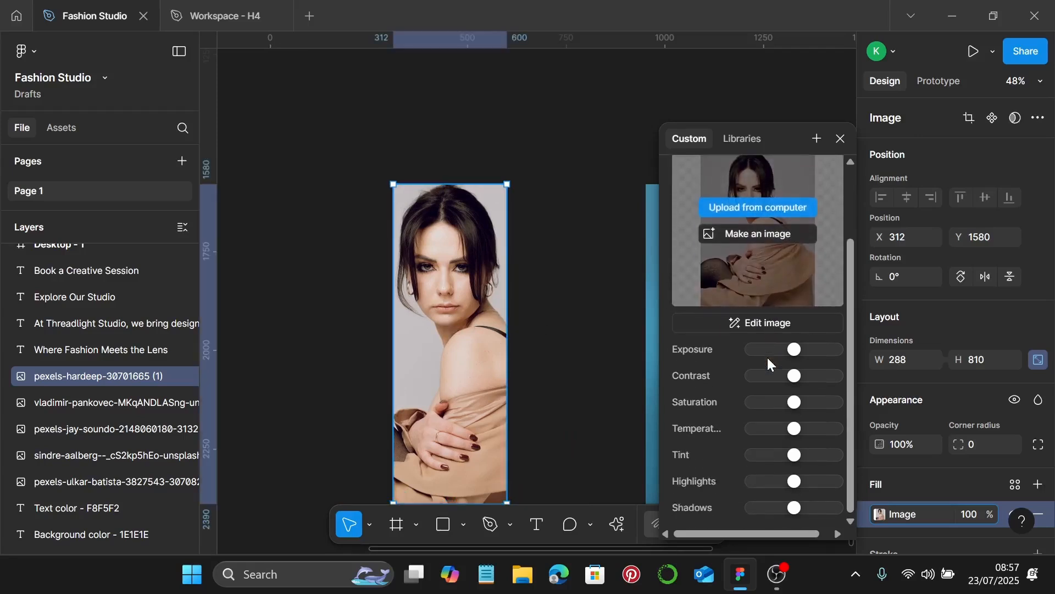
{"action": "left_click_drag", "start_coordinate": [790, 403], "coordinate": [731, 402]}
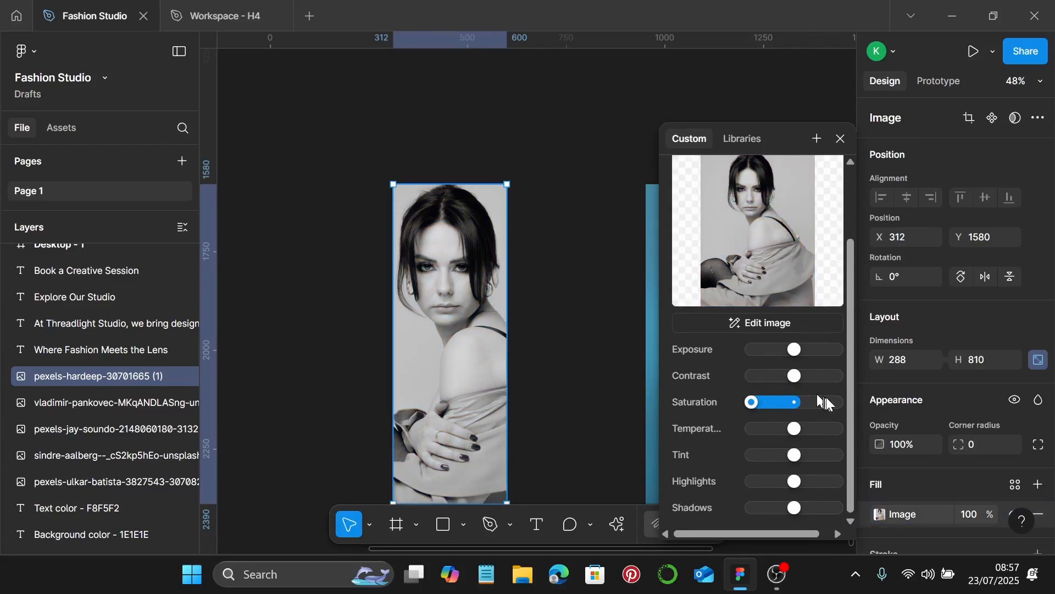
{"action": "left_click_drag", "start_coordinate": [794, 352], "coordinate": [776, 352]}
{"action": "scroll", "coordinate": [620, 379], "scroll_direction": "down", "scroll_amount": 5}
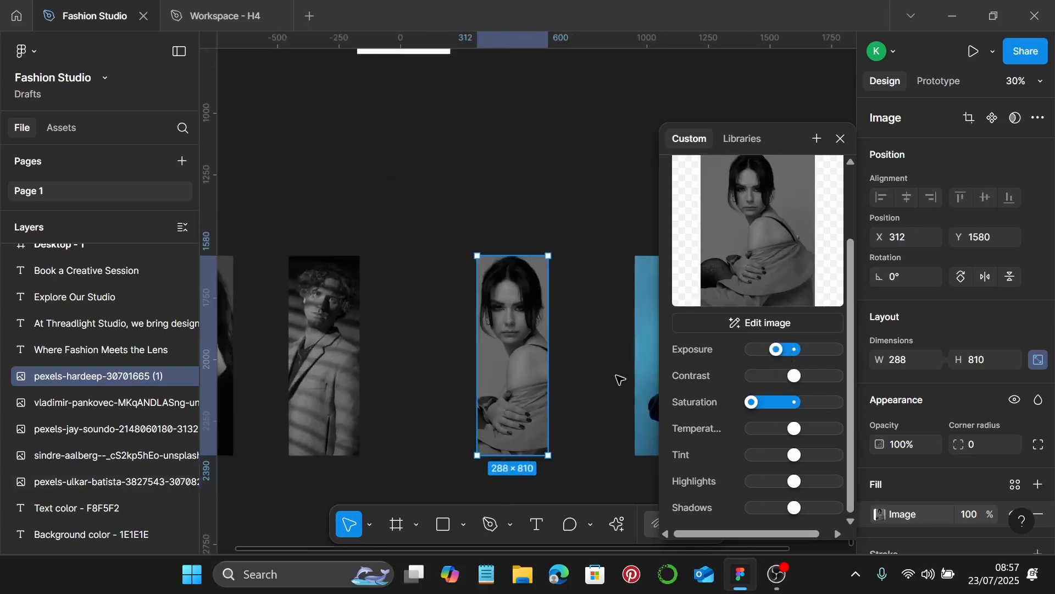
{"action": "scroll", "coordinate": [620, 379], "scroll_direction": "left", "scroll_amount": 3}
{"action": "scroll", "coordinate": [620, 379], "scroll_direction": "right", "scroll_amount": 1}
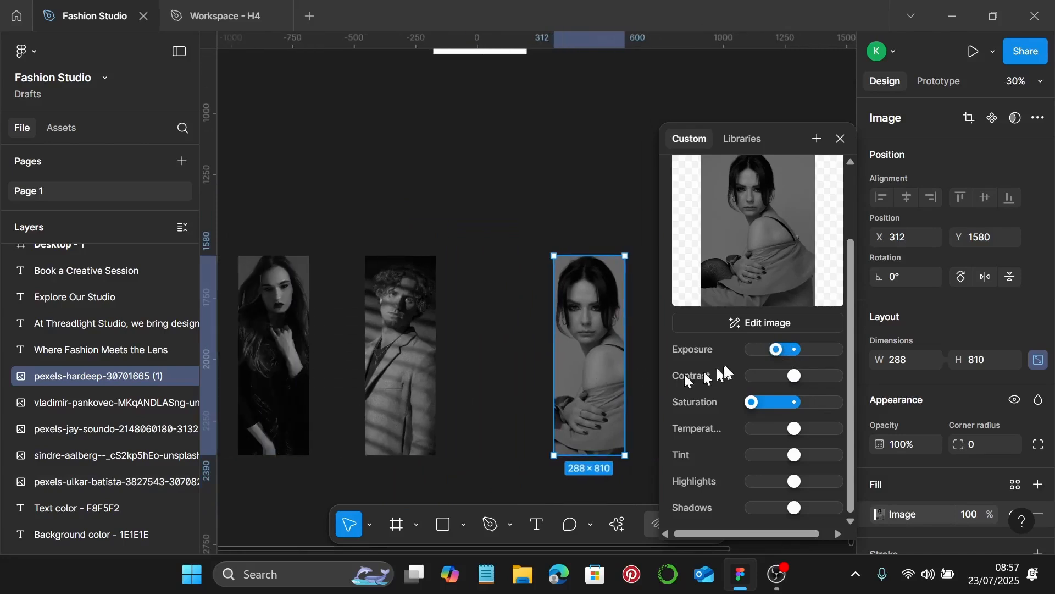
{"action": "left_click", "coordinate": [647, 368]}
{"action": "left_click", "coordinate": [573, 374]}
Move the woman's portrait to X -8 and set the blue man's photo fill to Crop
{"action": "left_click_drag", "start_coordinate": [582, 368], "coordinate": [504, 366]}
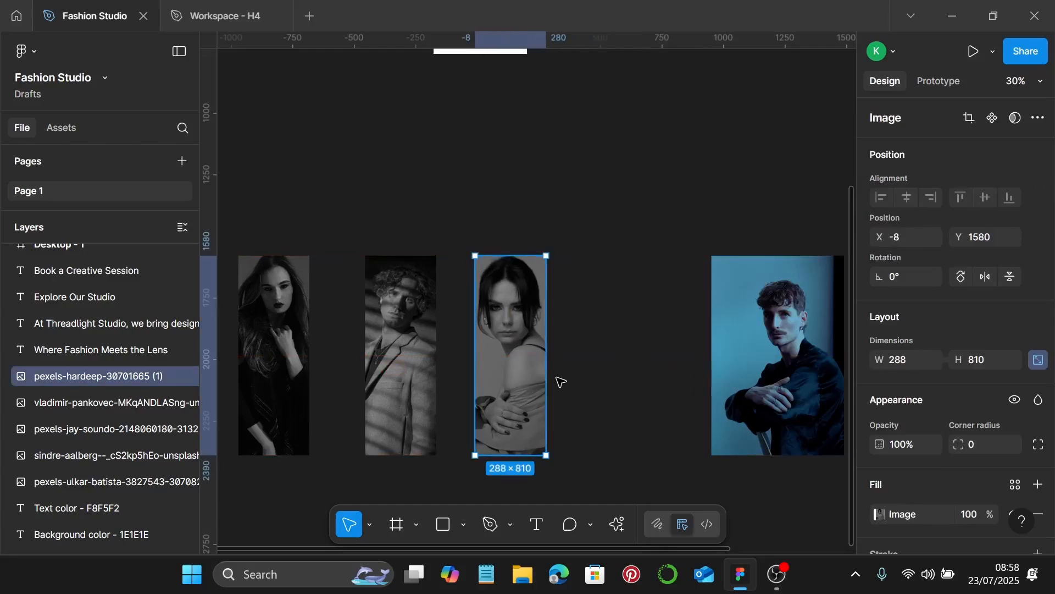
{"action": "scroll", "coordinate": [562, 380], "scroll_direction": "down", "scroll_amount": 1}
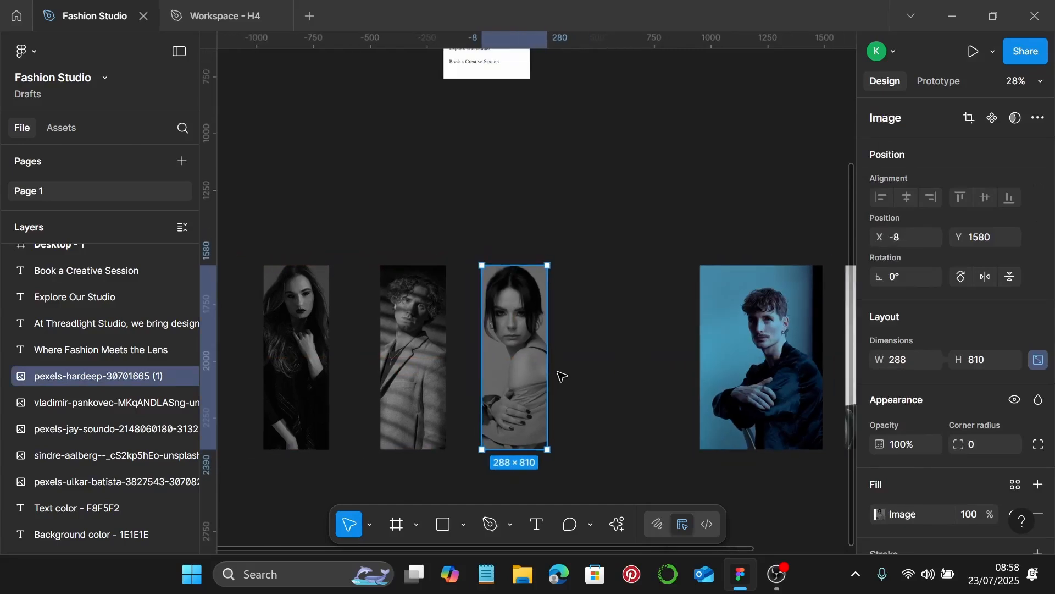
{"action": "left_click", "coordinate": [760, 379]}
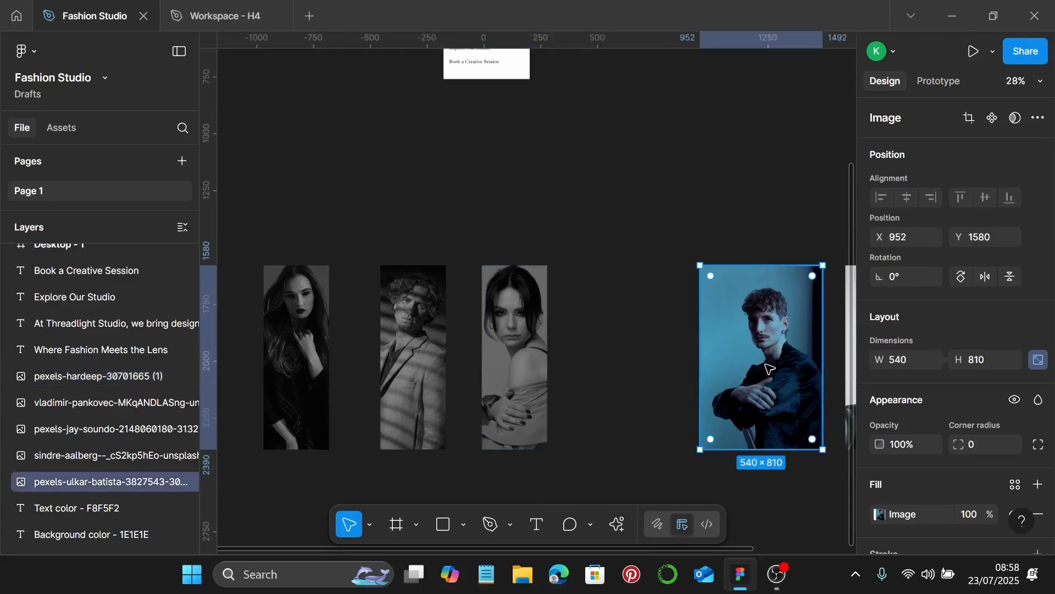
{"action": "scroll", "coordinate": [761, 366], "scroll_direction": "right", "scroll_amount": 2}
{"action": "double_click", "coordinate": [680, 378]}
{"action": "scroll", "coordinate": [539, 408], "scroll_direction": "right", "scroll_amount": 4}
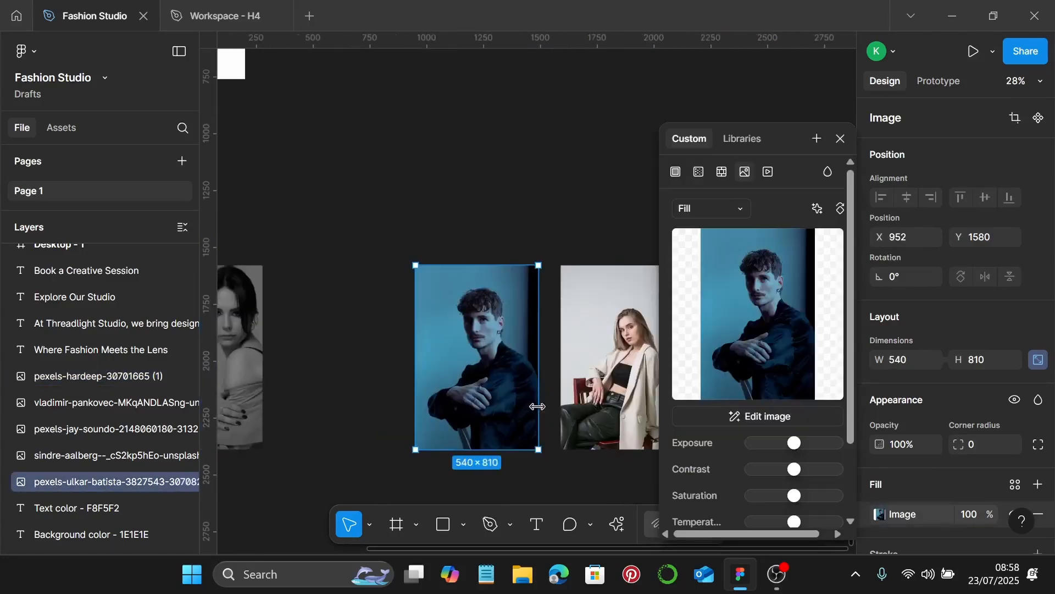
{"action": "scroll", "coordinate": [539, 408], "scroll_direction": "right", "scroll_amount": 1}
{"action": "left_click", "coordinate": [726, 211]}
{"action": "left_click", "coordinate": [732, 243]}
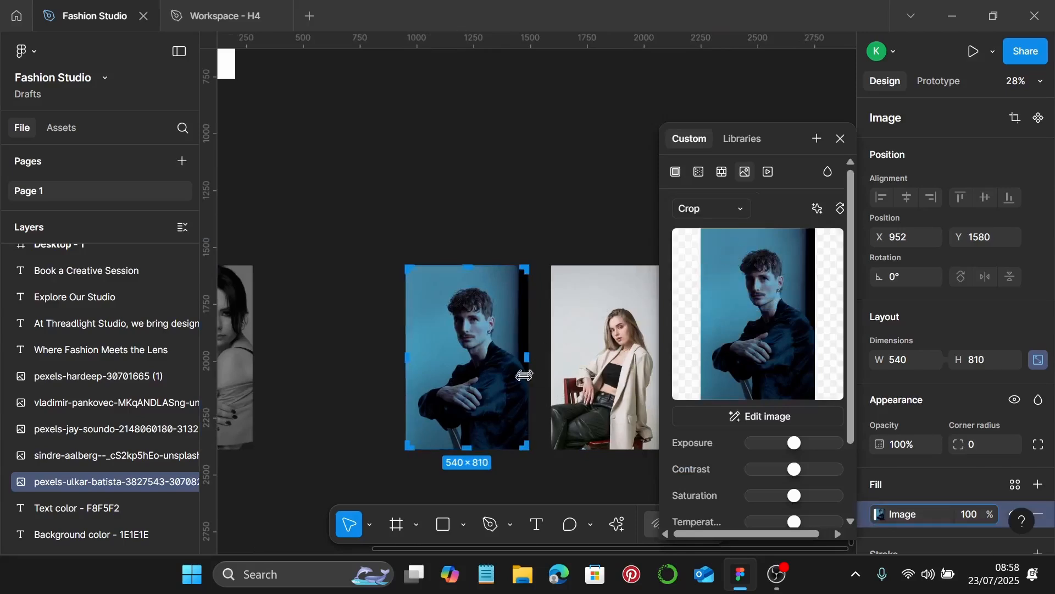
{"action": "scroll", "coordinate": [529, 379], "scroll_direction": "up", "scroll_amount": 3}
Crop the man's photo to 288 × 810, enlarging it to fill the frame, then apply
{"action": "left_click_drag", "start_coordinate": [536, 364], "coordinate": [384, 380]}
{"action": "scroll", "coordinate": [447, 352], "scroll_direction": "up", "scroll_amount": 10}
{"action": "scroll", "coordinate": [468, 370], "scroll_direction": "down", "scroll_amount": 10}
{"action": "left_click_drag", "start_coordinate": [485, 213], "coordinate": [483, 193]}
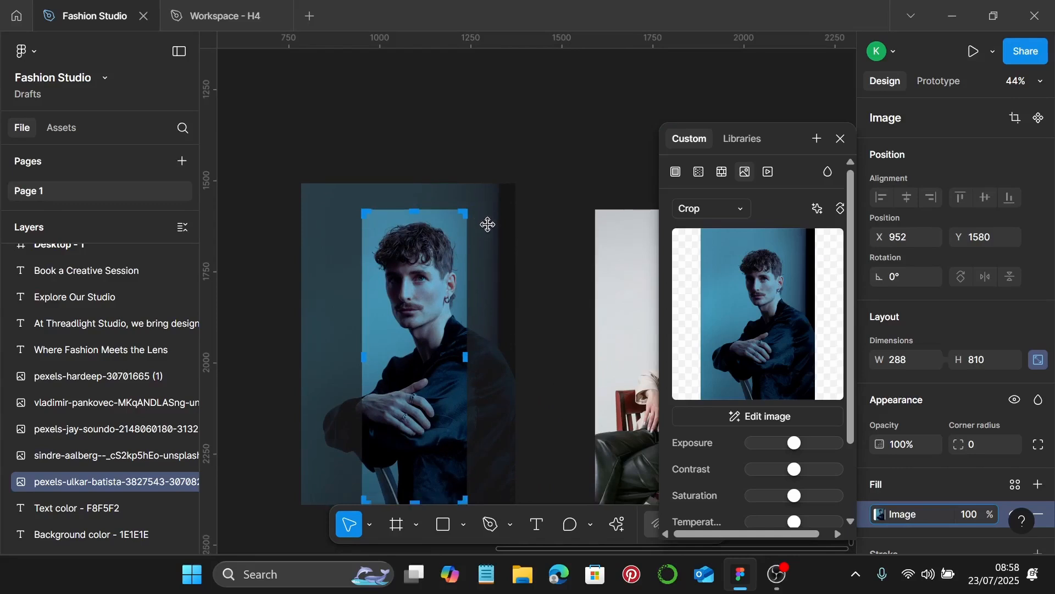
{"action": "scroll", "coordinate": [487, 242], "scroll_direction": "down", "scroll_amount": 2}
{"action": "left_click_drag", "start_coordinate": [482, 462], "coordinate": [485, 474]}
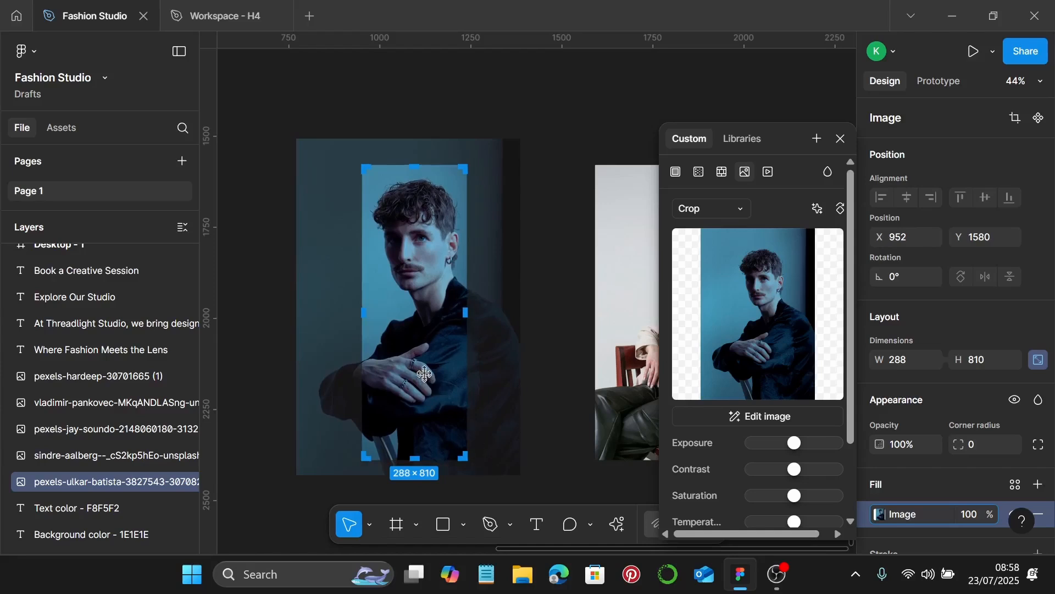
{"action": "left_click_drag", "start_coordinate": [426, 376], "coordinate": [425, 371]}
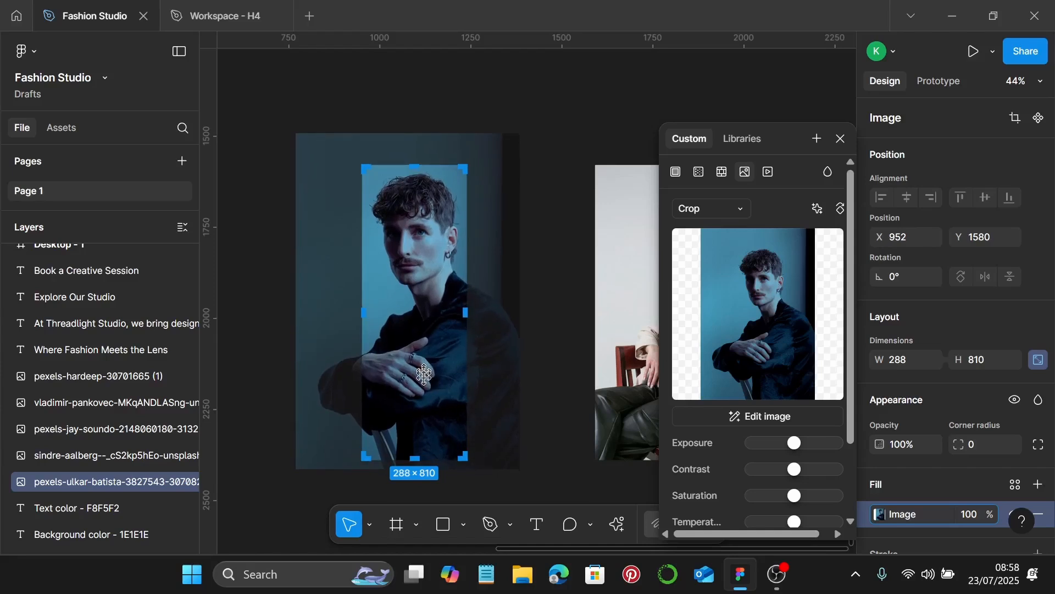
{"action": "mouse_move", "coordinate": [491, 474]}
{"action": "left_mouse_down"}
{"action": "mouse_move", "coordinate": [493, 465]}
{"action": "mouse_move", "coordinate": [490, 479]}
{"action": "left_mouse_up"}
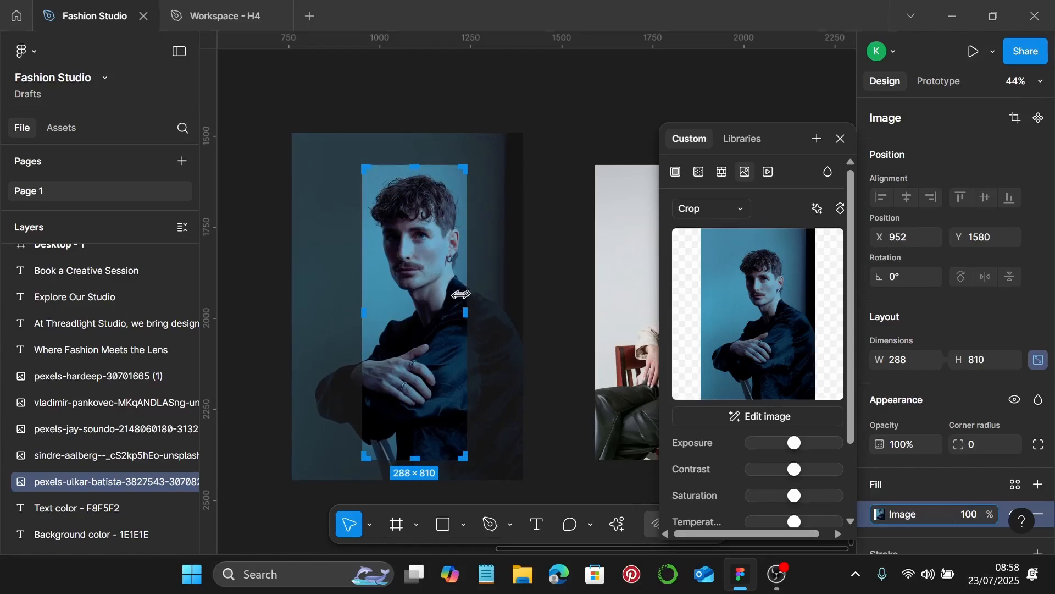
{"action": "key", "text": "Return"}
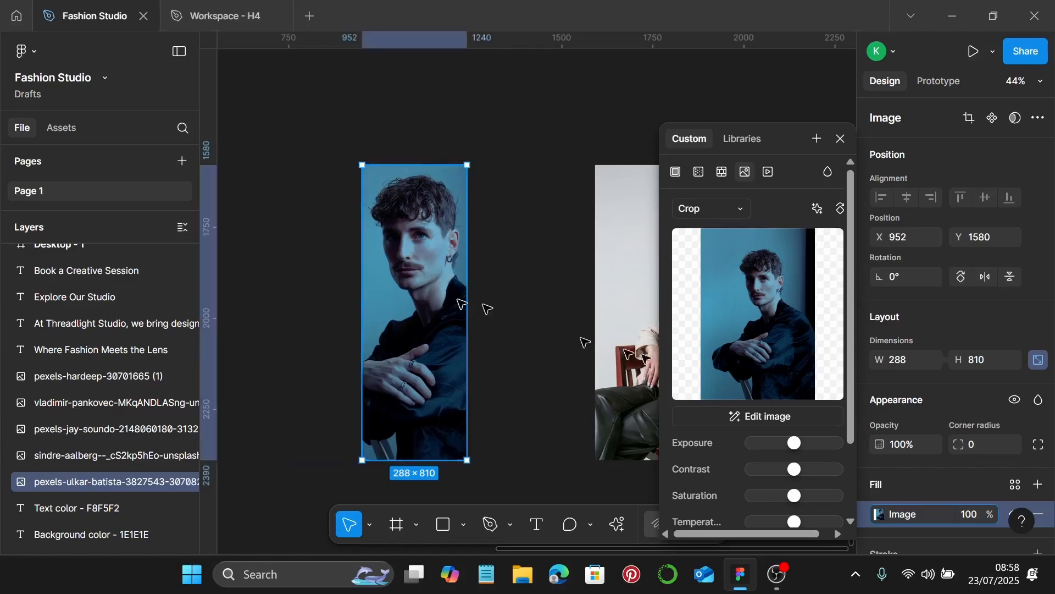
Fully desaturate the man's portrait and lower its Exposure slightly
{"action": "scroll", "coordinate": [757, 380], "scroll_direction": "down", "scroll_amount": 3}
{"action": "left_click_drag", "start_coordinate": [795, 412], "coordinate": [710, 392]}
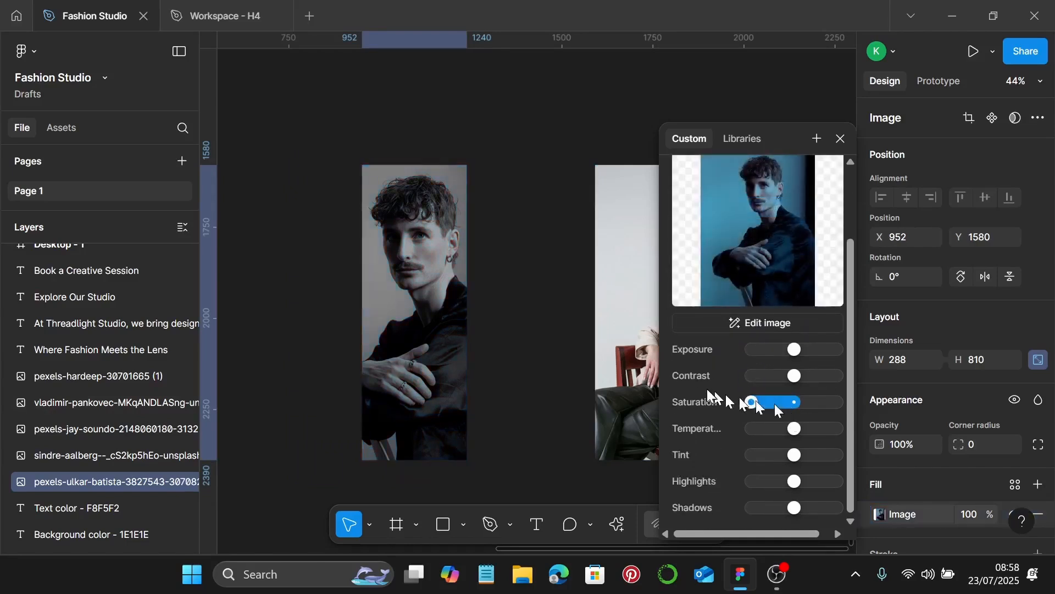
{"action": "scroll", "coordinate": [509, 358], "scroll_direction": "down", "scroll_amount": 3}
{"action": "scroll", "coordinate": [509, 358], "scroll_direction": "left", "scroll_amount": 4}
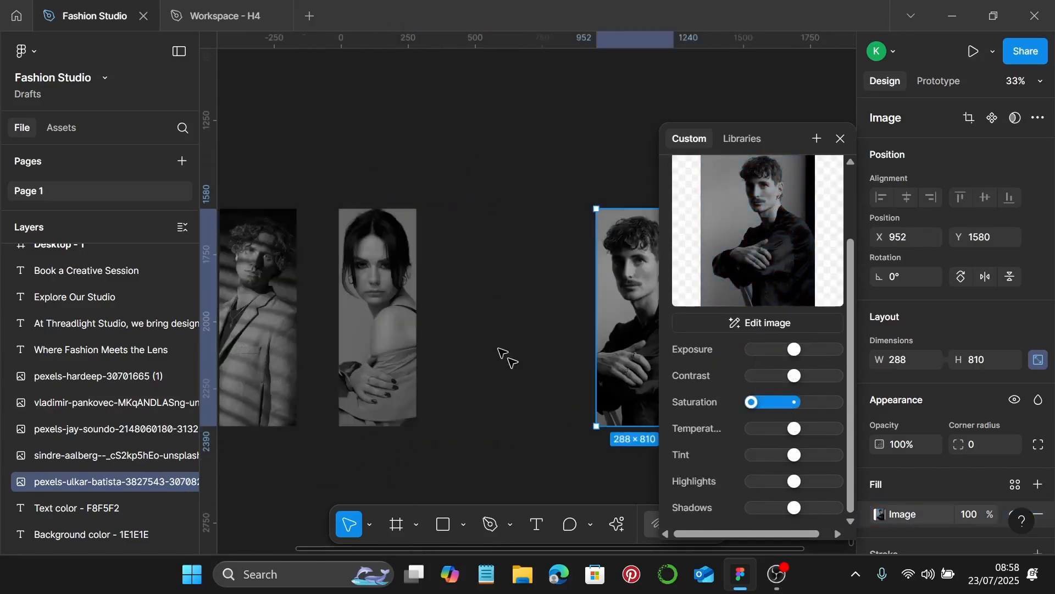
{"action": "scroll", "coordinate": [509, 359], "scroll_direction": "down", "scroll_amount": 2}
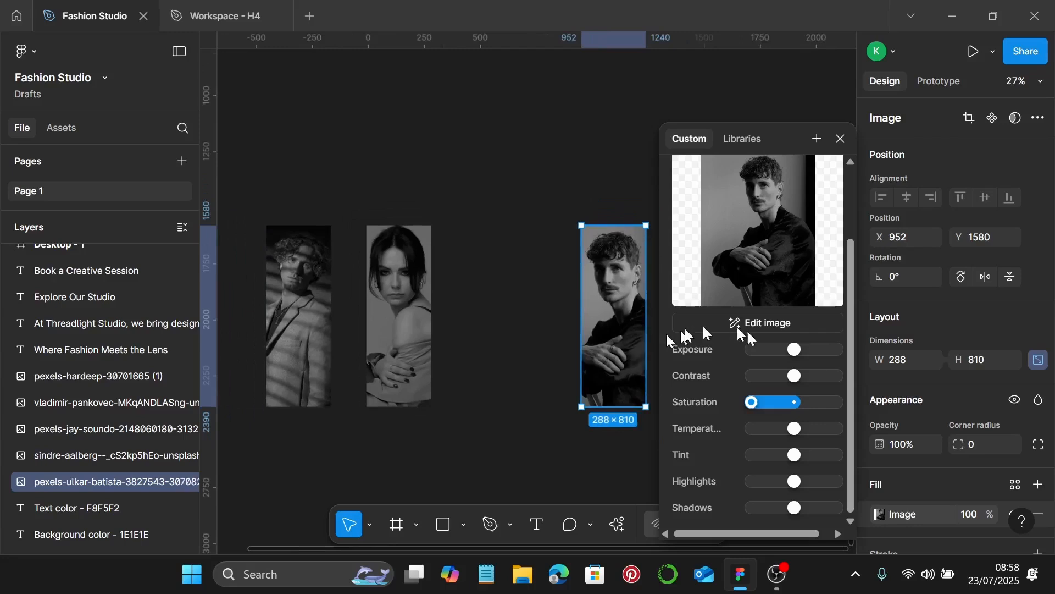
{"action": "left_click_drag", "start_coordinate": [793, 349], "coordinate": [790, 350]}
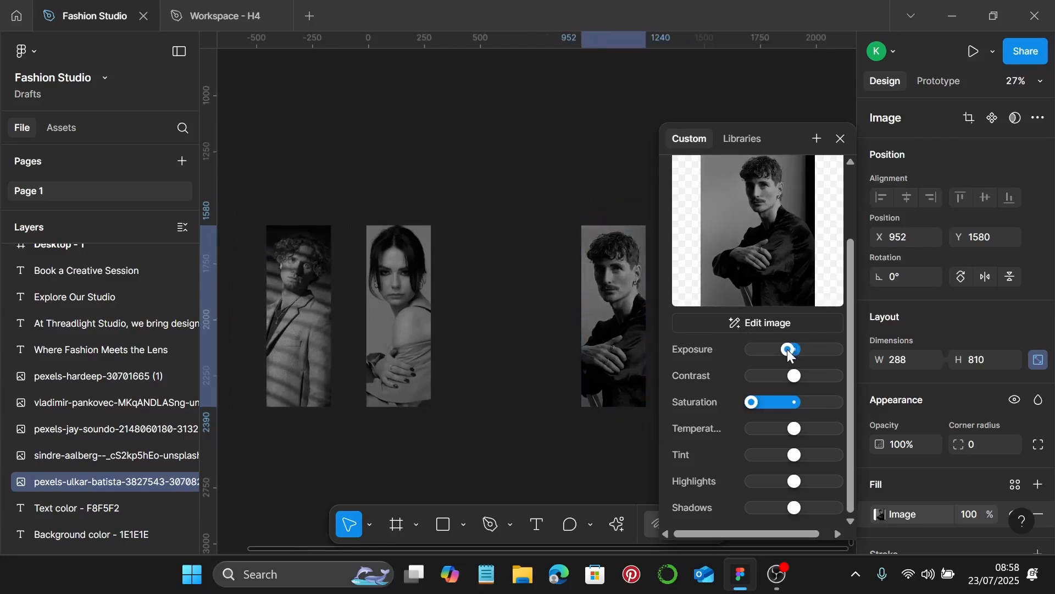
{"action": "left_click_drag", "start_coordinate": [788, 351], "coordinate": [788, 351]}
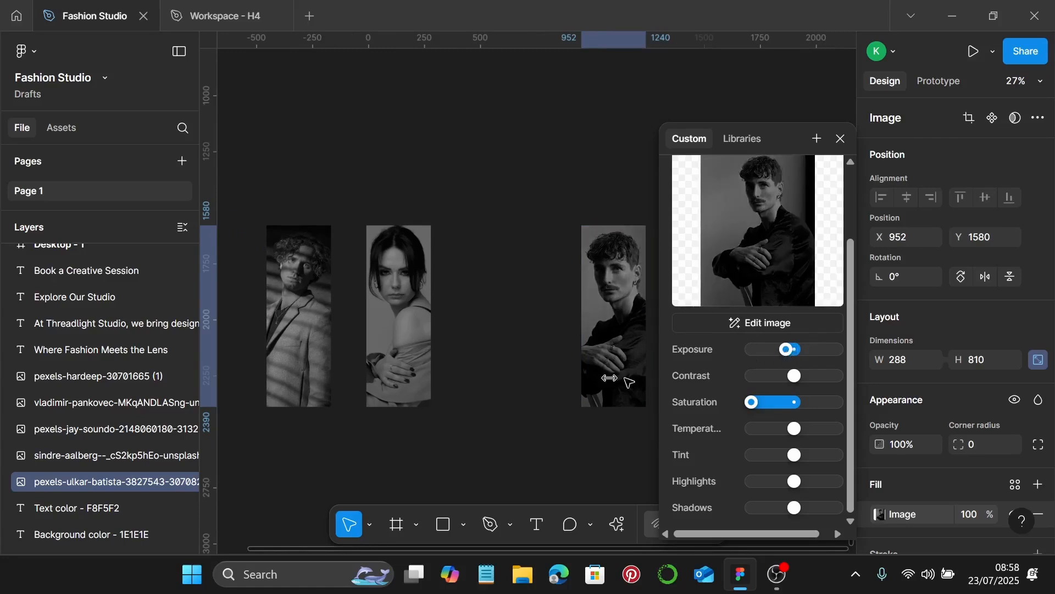
{"action": "scroll", "coordinate": [588, 378], "scroll_direction": "down", "scroll_amount": 3}
Move the man's portrait to X 506 and the seated woman's photo to X 1046
{"action": "left_click", "coordinate": [591, 430]}
{"action": "scroll", "coordinate": [593, 430], "scroll_direction": "up", "scroll_amount": 2}
{"action": "left_click_drag", "start_coordinate": [605, 335], "coordinate": [533, 323]}
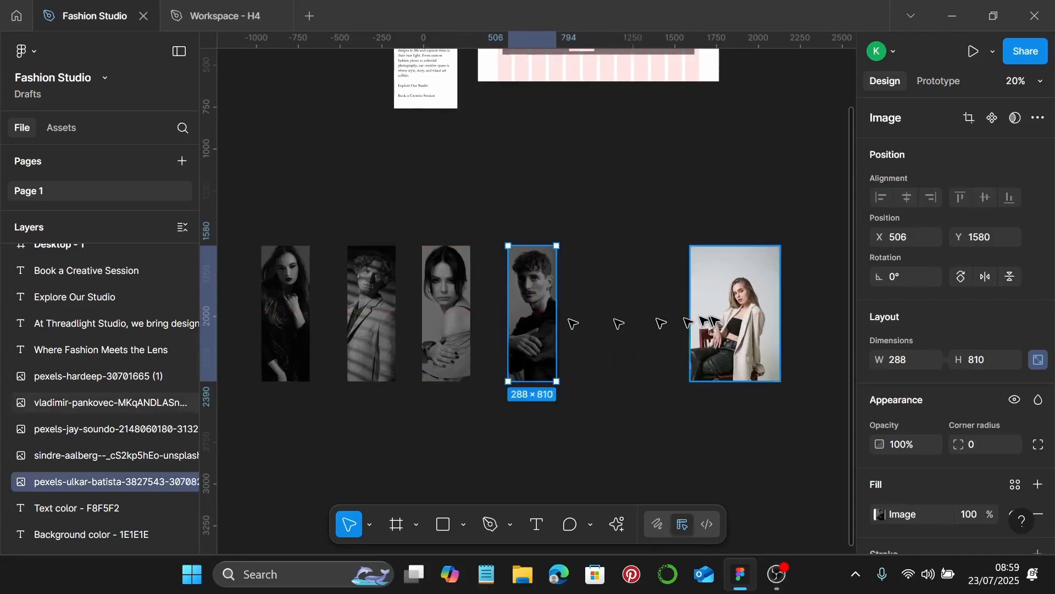
{"action": "left_click", "coordinate": [709, 330]}
{"action": "scroll", "coordinate": [698, 324], "scroll_direction": "right", "scroll_amount": 2}
{"action": "left_click_drag", "start_coordinate": [709, 318], "coordinate": [624, 322]}
{"action": "scroll", "coordinate": [631, 322], "scroll_direction": "up", "scroll_amount": 2}
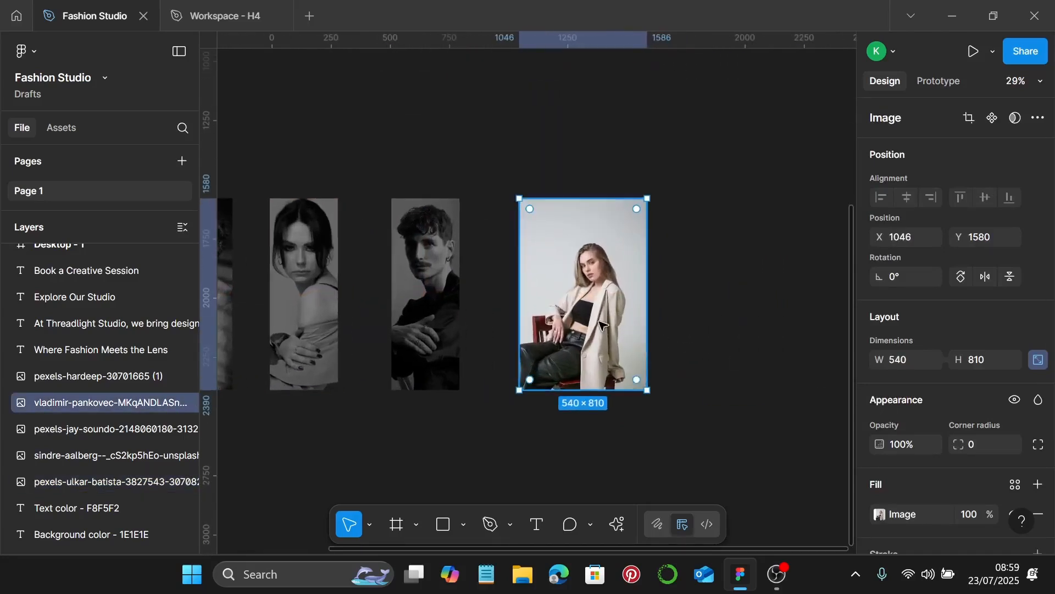
Set the beige-jacket photo's fill to Crop and narrow it to 288 px wide
{"action": "left_click", "coordinate": [880, 514]}
{"action": "left_click", "coordinate": [720, 209]}
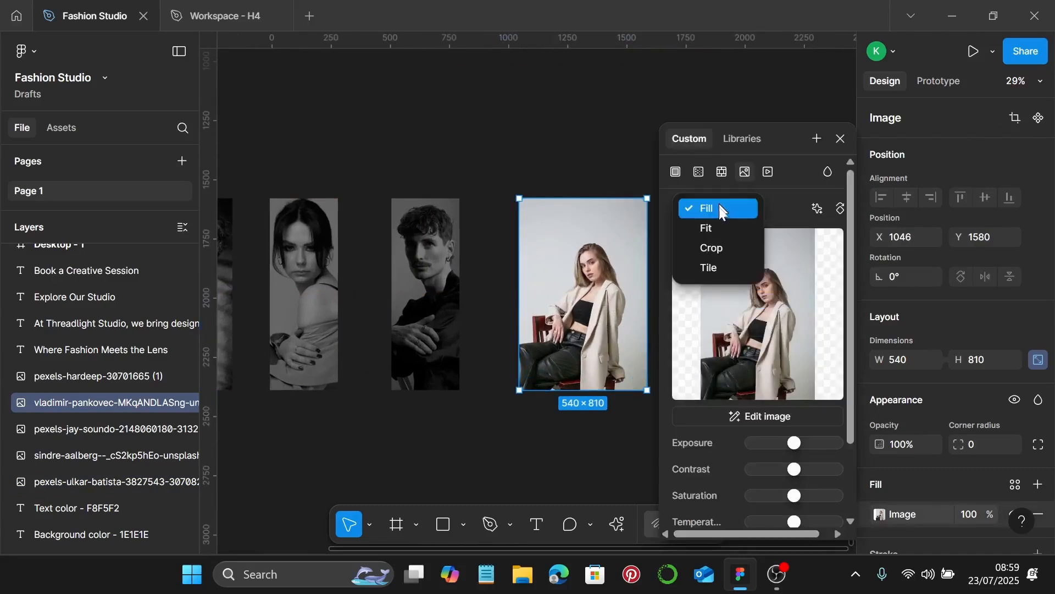
{"action": "left_click", "coordinate": [715, 248]}
{"action": "left_click_drag", "start_coordinate": [647, 303], "coordinate": [588, 316]}
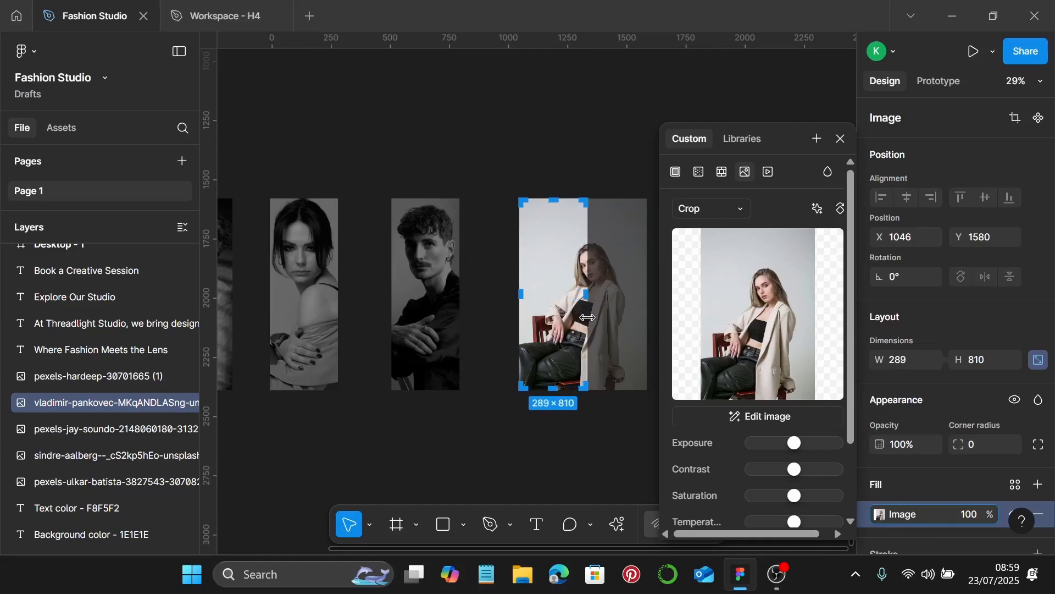
{"action": "scroll", "coordinate": [588, 317], "scroll_direction": "up", "scroll_amount": 8}
{"action": "scroll", "coordinate": [581, 250], "scroll_direction": "up", "scroll_amount": 5}
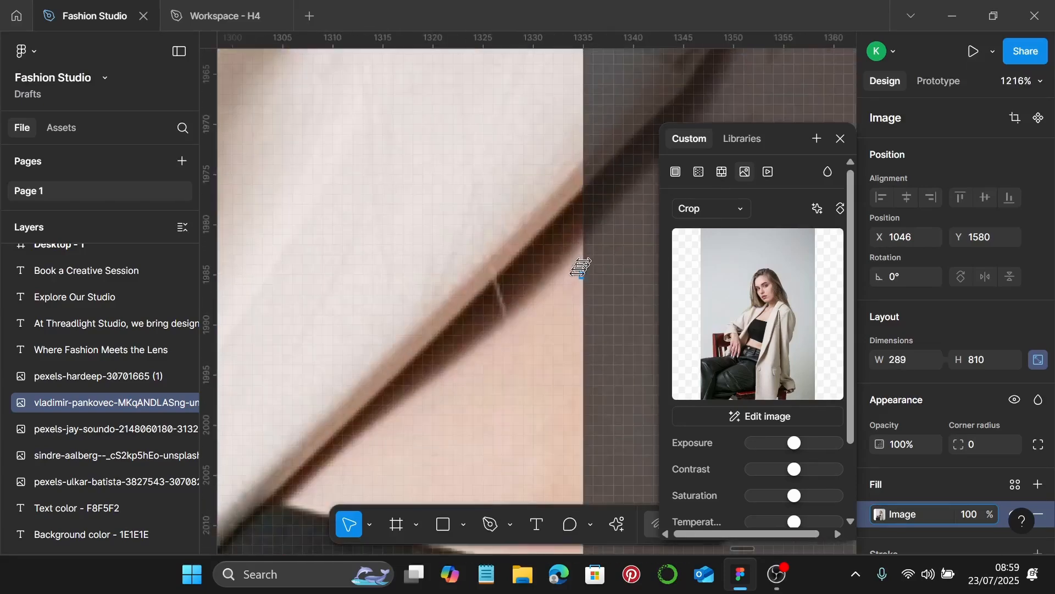
{"action": "scroll", "coordinate": [576, 277], "scroll_direction": "down", "scroll_amount": 11}
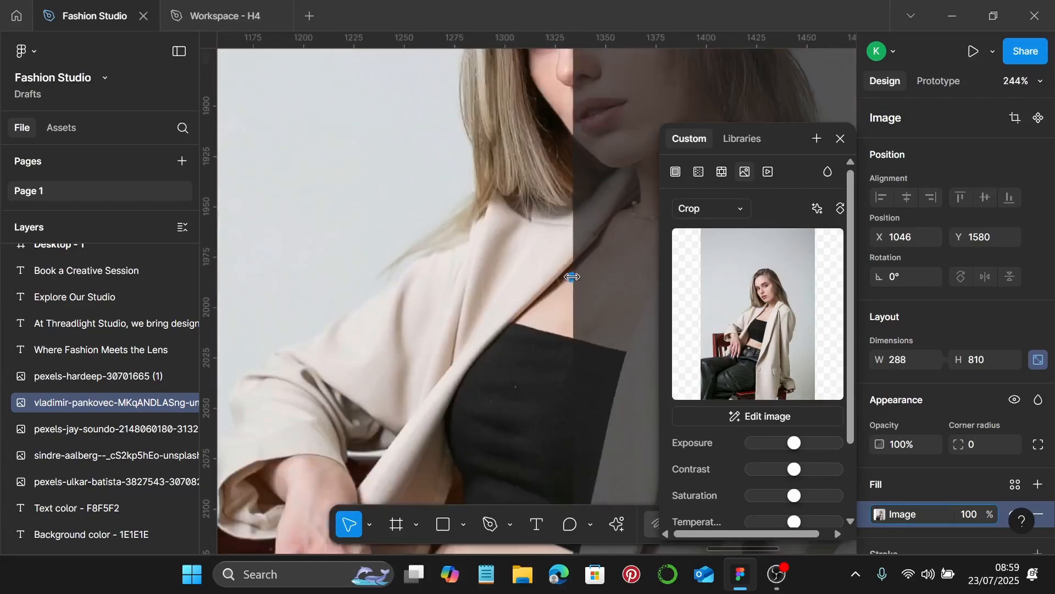
{"action": "scroll", "coordinate": [574, 278], "scroll_direction": "down", "scroll_amount": 2}
Shift and enlarge the photo inside the 288×810 crop so she fills the frame
{"action": "left_click_drag", "start_coordinate": [554, 289], "coordinate": [514, 289]}
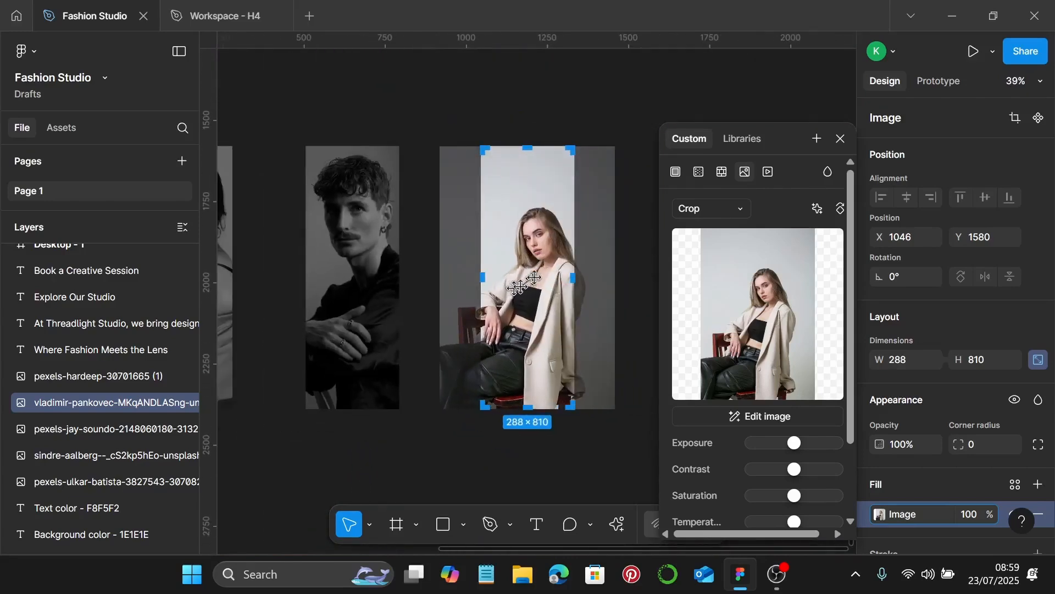
{"action": "scroll", "coordinate": [517, 287], "scroll_direction": "up", "scroll_amount": 1}
{"action": "left_click_drag", "start_coordinate": [599, 179], "coordinate": [617, 113]}
{"action": "scroll", "coordinate": [522, 232], "scroll_direction": "left", "scroll_amount": 1}
{"action": "left_click_drag", "start_coordinate": [536, 255], "coordinate": [537, 268]}
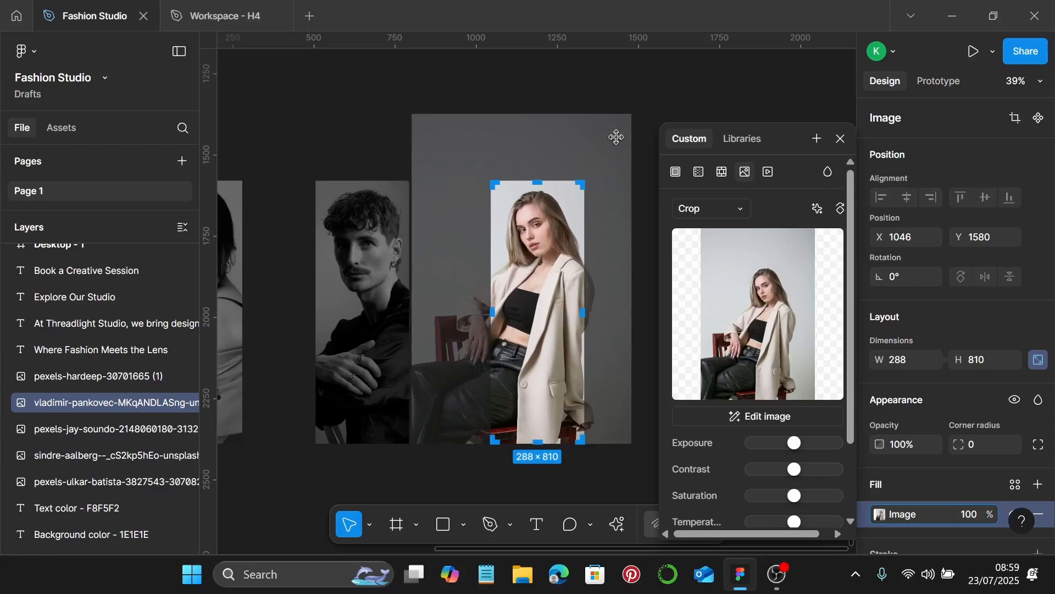
{"action": "left_click_drag", "start_coordinate": [606, 111], "coordinate": [605, 106]}
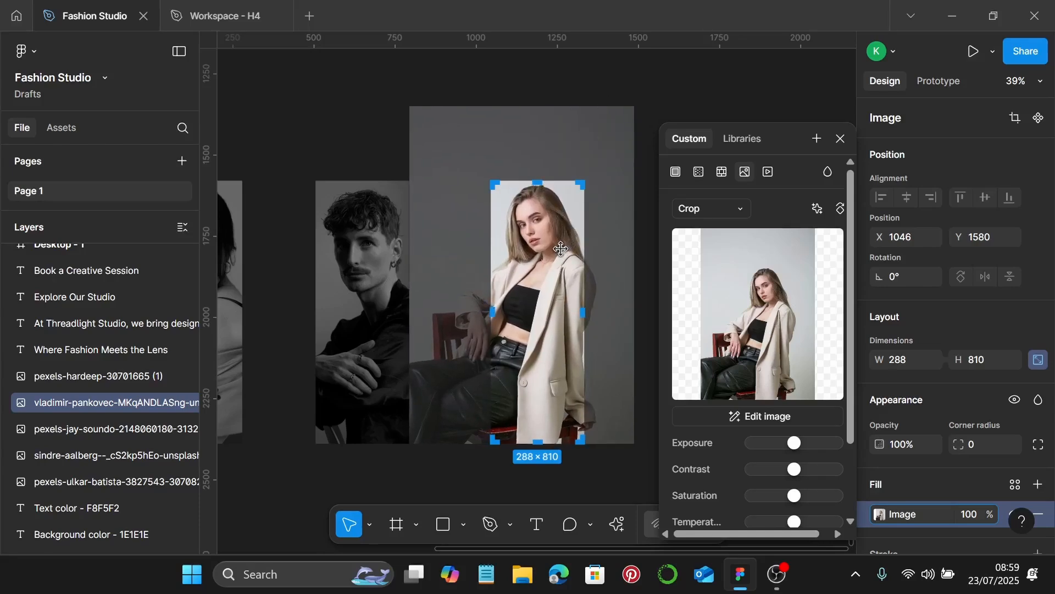
{"action": "left_click_drag", "start_coordinate": [563, 252], "coordinate": [562, 254]}
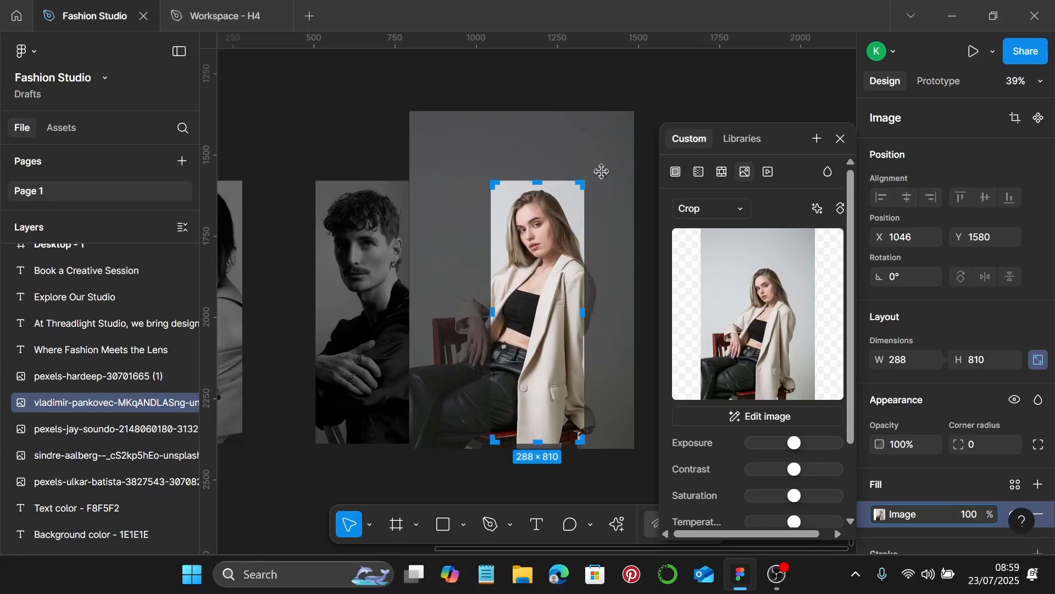
{"action": "left_click_drag", "start_coordinate": [603, 108], "coordinate": [603, 107]}
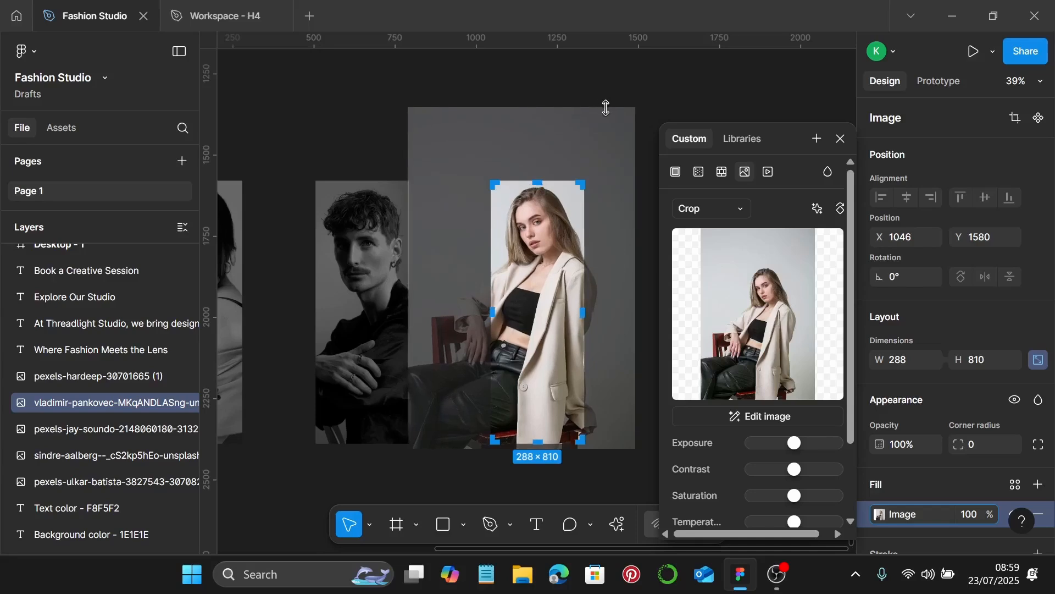
Apply the crop, then fully desaturate the beige-jacket photo and lower its Exposure slightly
{"action": "key", "text": "Return"}
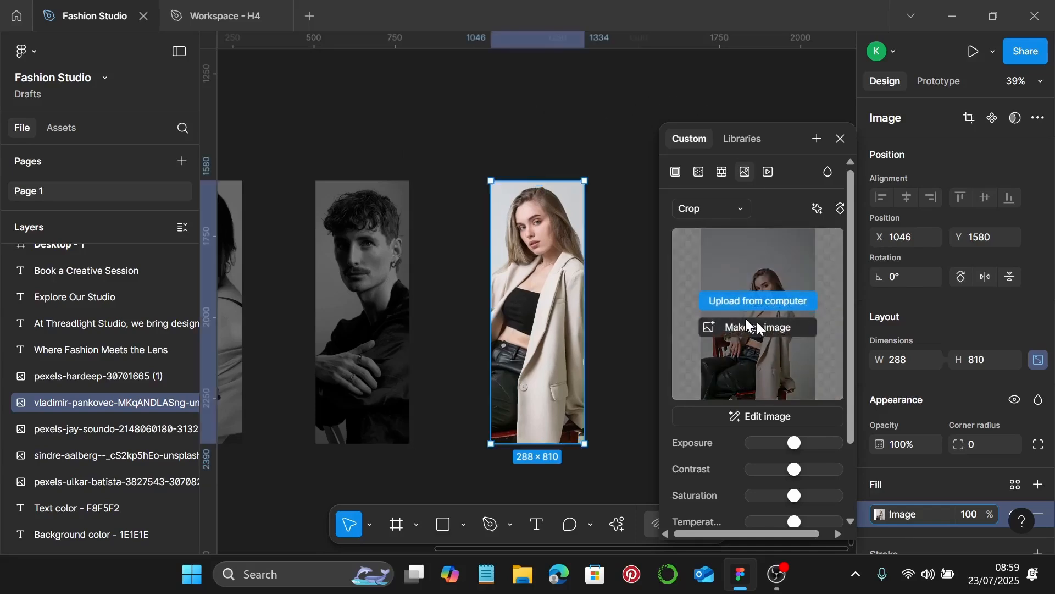
{"action": "scroll", "coordinate": [749, 326], "scroll_direction": "down", "scroll_amount": 3}
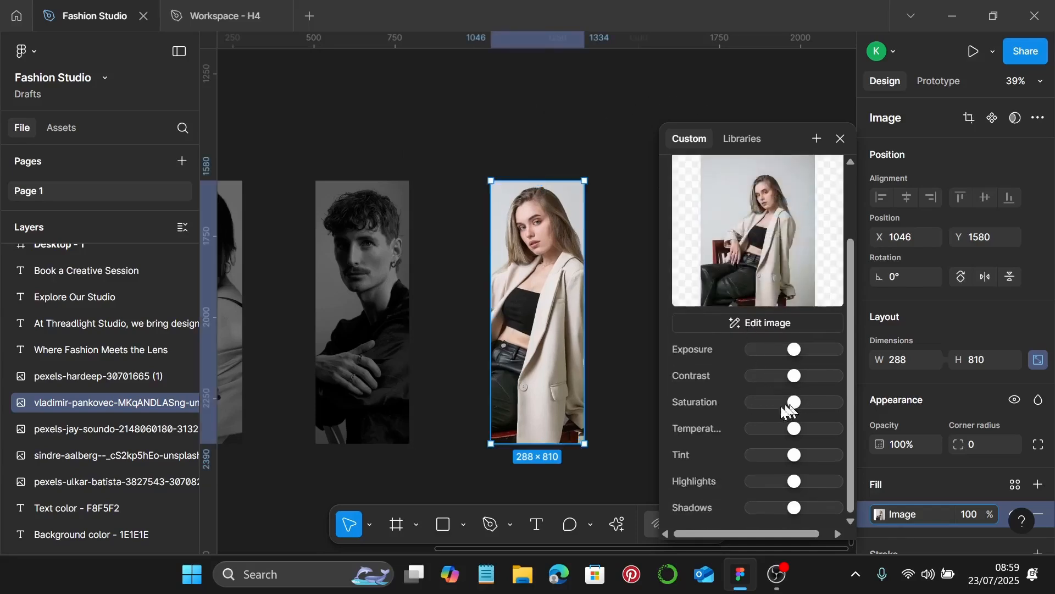
{"action": "left_click_drag", "start_coordinate": [792, 403], "coordinate": [728, 408]}
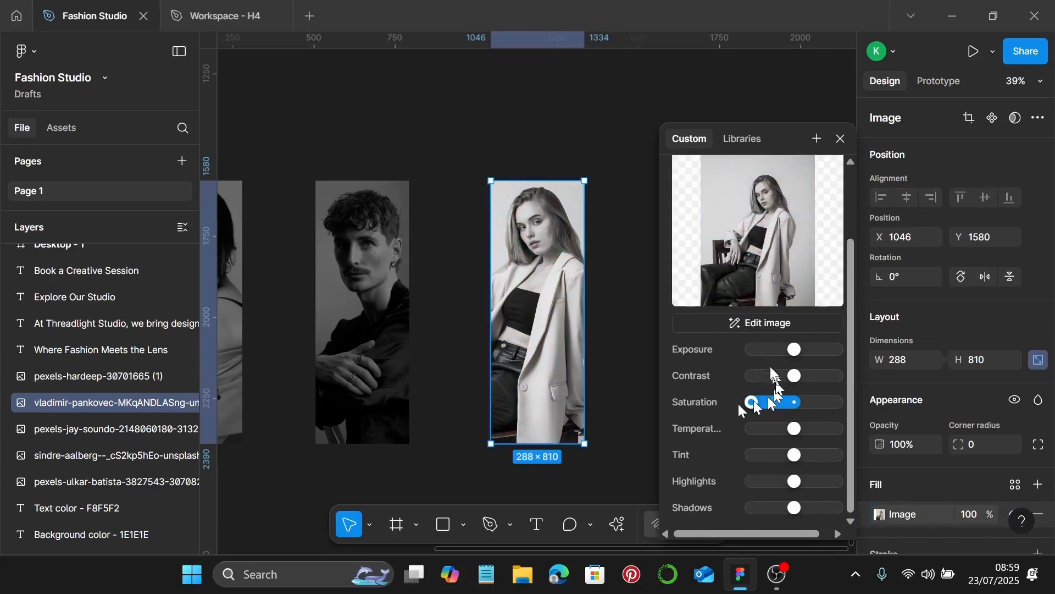
{"action": "left_click_drag", "start_coordinate": [794, 350], "coordinate": [779, 351]}
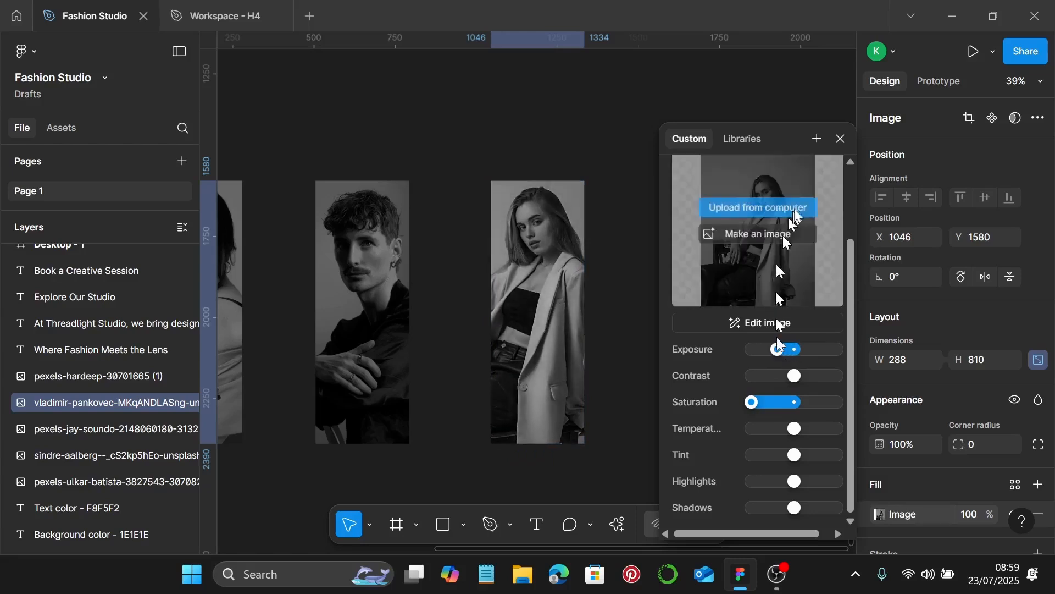
{"action": "left_click", "coordinate": [841, 139]}
Shift the fifth portrait left and the first portrait right so spacing guides match
{"action": "left_click", "coordinate": [672, 401]}
{"action": "scroll", "coordinate": [671, 402], "scroll_direction": "down", "scroll_amount": 3}
{"action": "scroll", "coordinate": [678, 404], "scroll_direction": "left", "scroll_amount": 3}
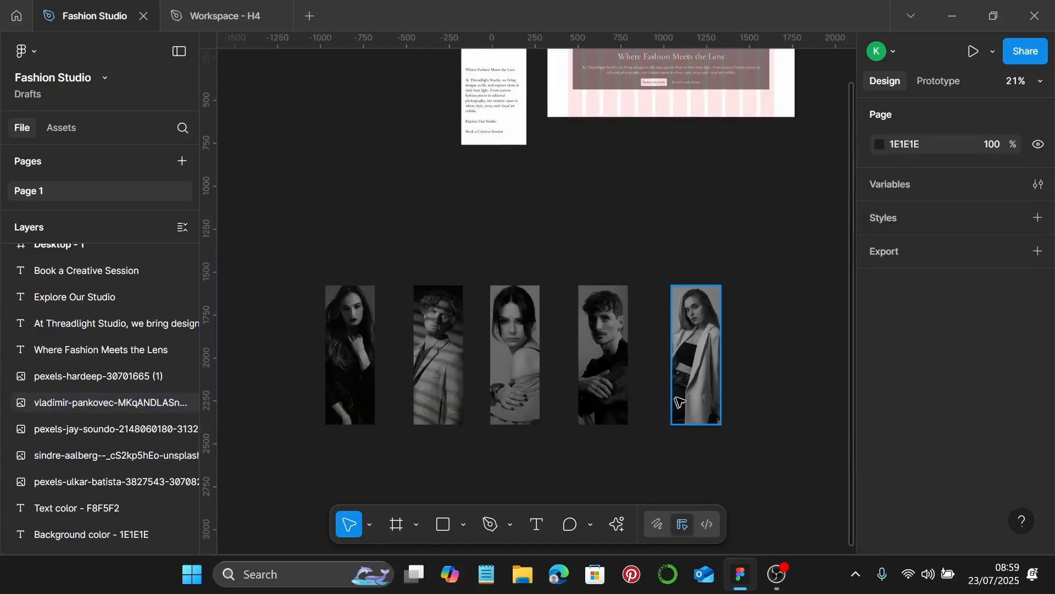
{"action": "left_click", "coordinate": [695, 357]}
{"action": "left_click_drag", "start_coordinate": [695, 358], "coordinate": [684, 357]}
{"action": "scroll", "coordinate": [369, 385], "scroll_direction": "up", "scroll_amount": 3}
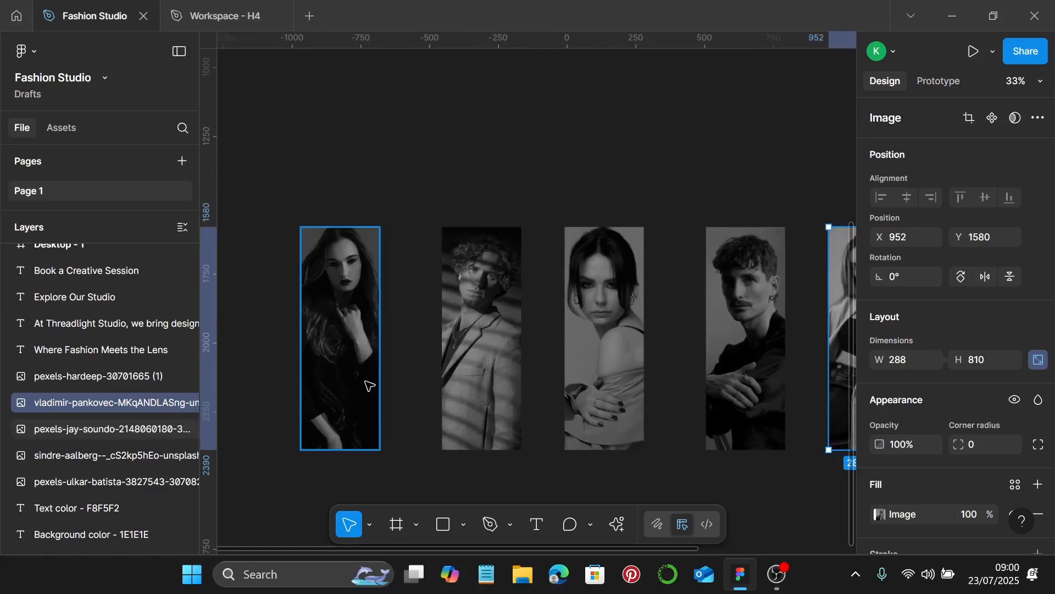
{"action": "scroll", "coordinate": [367, 385], "scroll_direction": "right", "scroll_amount": 2}
{"action": "mouse_move", "coordinate": [321, 371]}
{"action": "left_mouse_down"}
{"action": "mouse_move", "coordinate": [316, 363]}
{"action": "mouse_move", "coordinate": [336, 360]}
{"action": "left_mouse_up"}
{"action": "scroll", "coordinate": [467, 394], "scroll_direction": "down", "scroll_amount": 3}
{"action": "scroll", "coordinate": [546, 412], "scroll_direction": "right", "scroll_amount": 3}
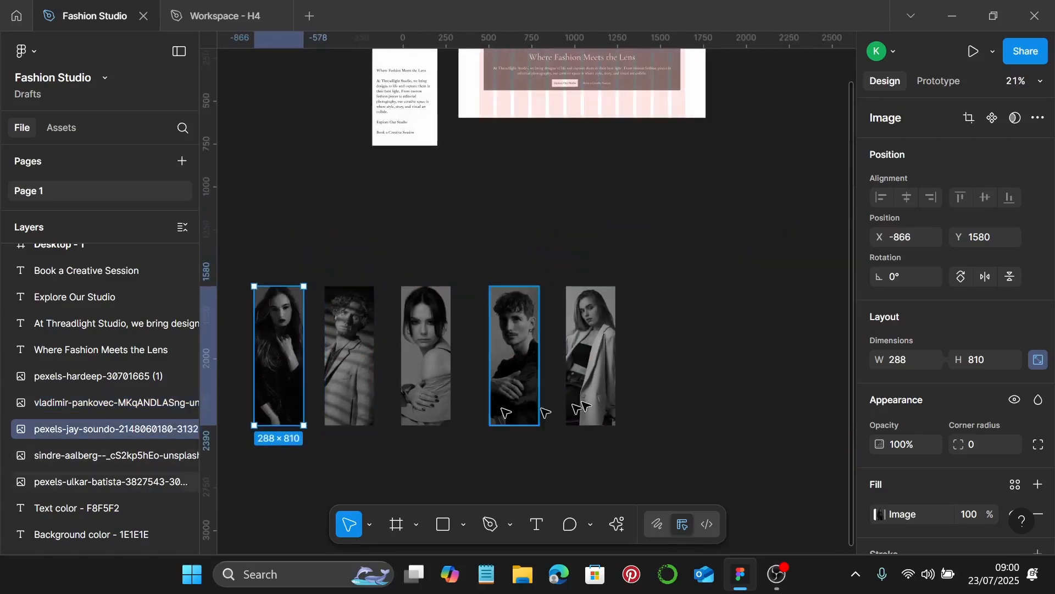
Darken the fifth portrait's exposure a little more
{"action": "left_click", "coordinate": [596, 374]}
{"action": "double_click", "coordinate": [595, 373]}
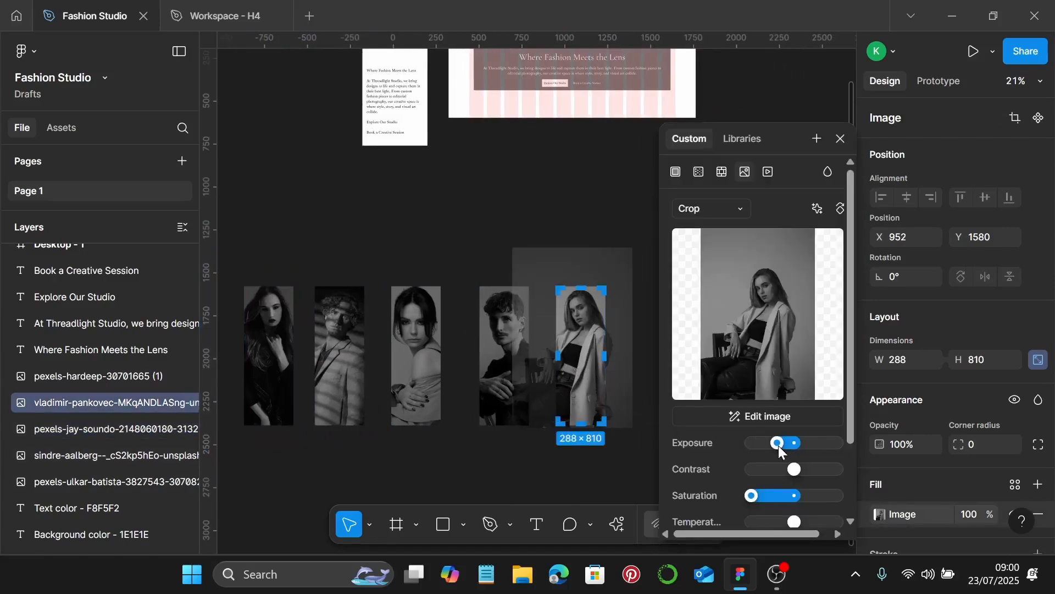
{"action": "left_click_drag", "start_coordinate": [779, 447], "coordinate": [777, 443]}
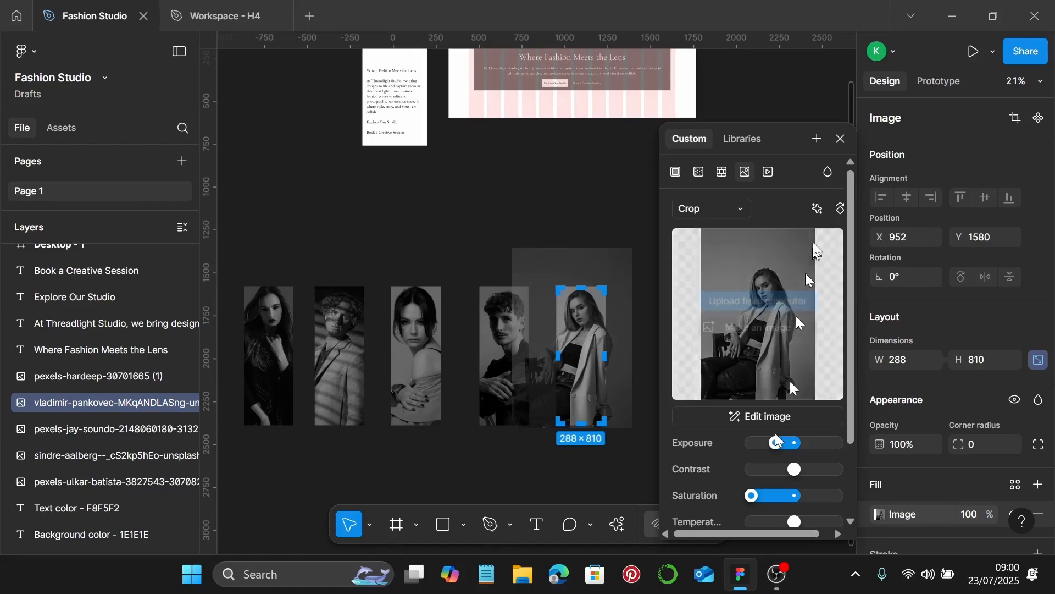
{"action": "left_click", "coordinate": [841, 139]}
Refine the first portrait's framing within its crop and apply it
{"action": "scroll", "coordinate": [715, 346], "scroll_direction": "left", "scroll_amount": 5}
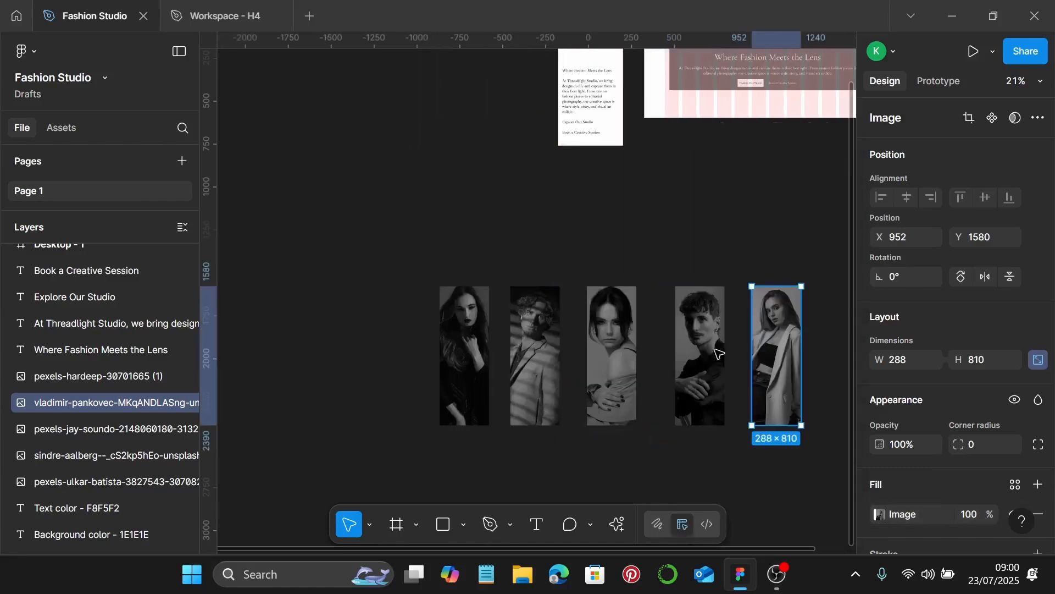
{"action": "scroll", "coordinate": [687, 385], "scroll_direction": "right", "scroll_amount": 2}
{"action": "scroll", "coordinate": [637, 423], "scroll_direction": "up", "scroll_amount": 2}
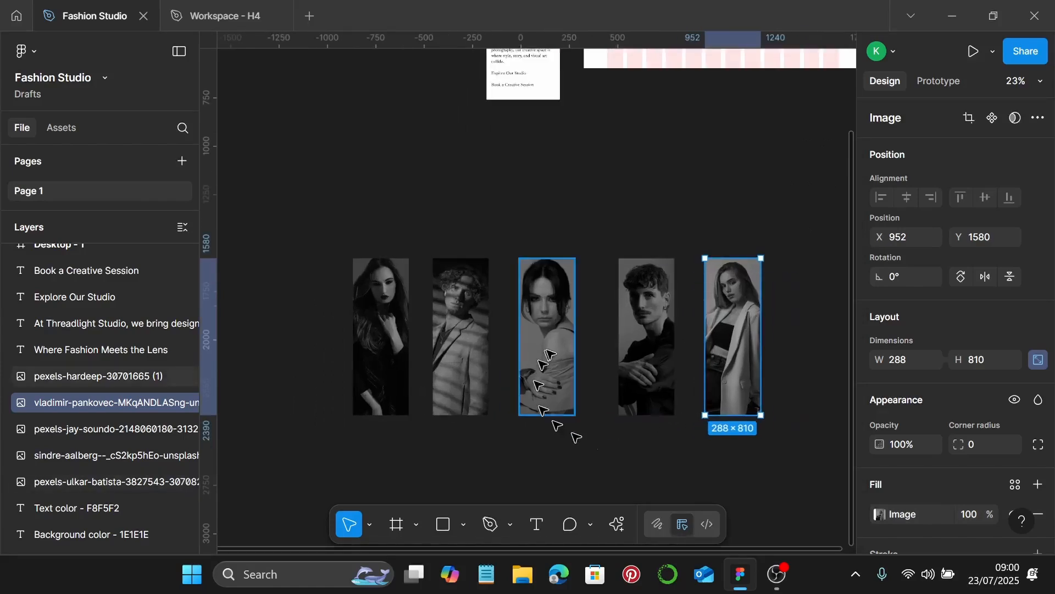
{"action": "left_click", "coordinate": [551, 353]}
{"action": "scroll", "coordinate": [369, 302], "scroll_direction": "up", "scroll_amount": 2}
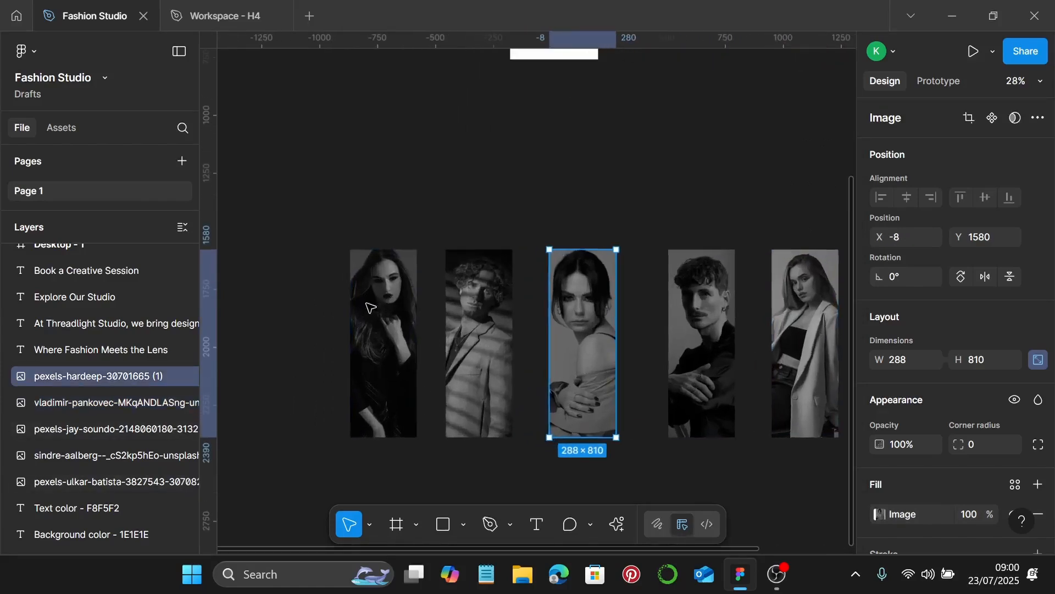
{"action": "double_click", "coordinate": [394, 331]}
{"action": "scroll", "coordinate": [395, 331], "scroll_direction": "up", "scroll_amount": 4}
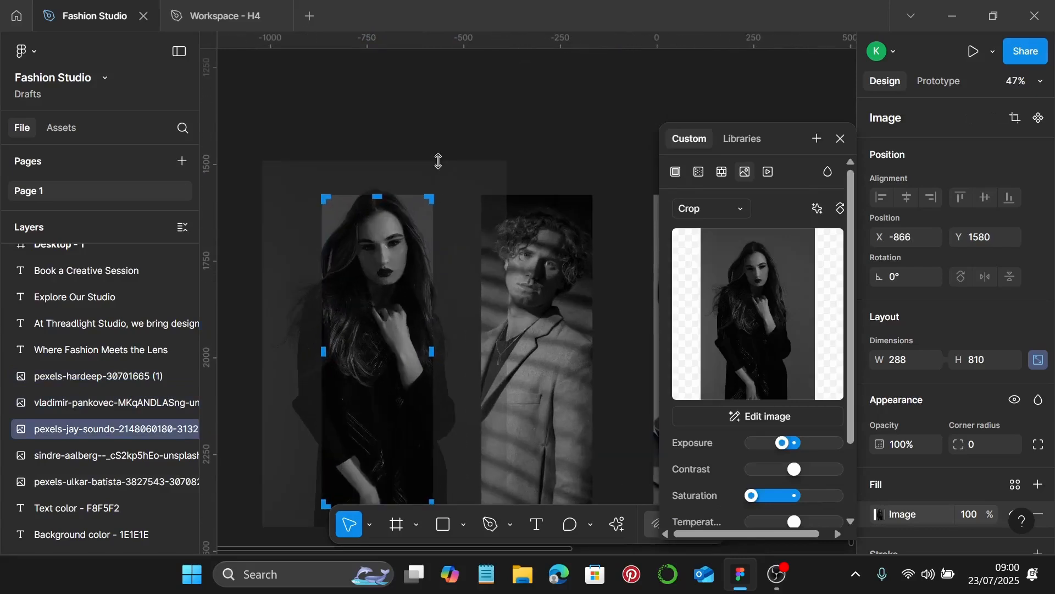
{"action": "left_click_drag", "start_coordinate": [442, 159], "coordinate": [444, 171]}
{"action": "key", "text": "Return"}
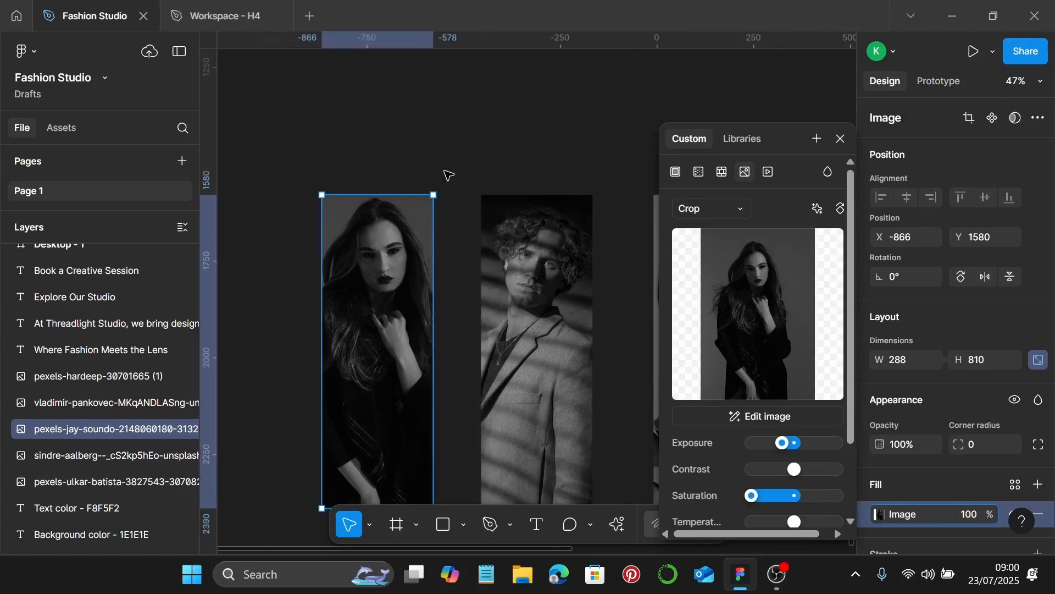
{"action": "left_click", "coordinate": [490, 113]}
{"action": "scroll", "coordinate": [492, 115], "scroll_direction": "down", "scroll_amount": 1}
Make each of the five grayscale portraits, left to right, a component with Ctrl+Alt+K
{"action": "scroll", "coordinate": [496, 132], "scroll_direction": "down", "scroll_amount": 2}
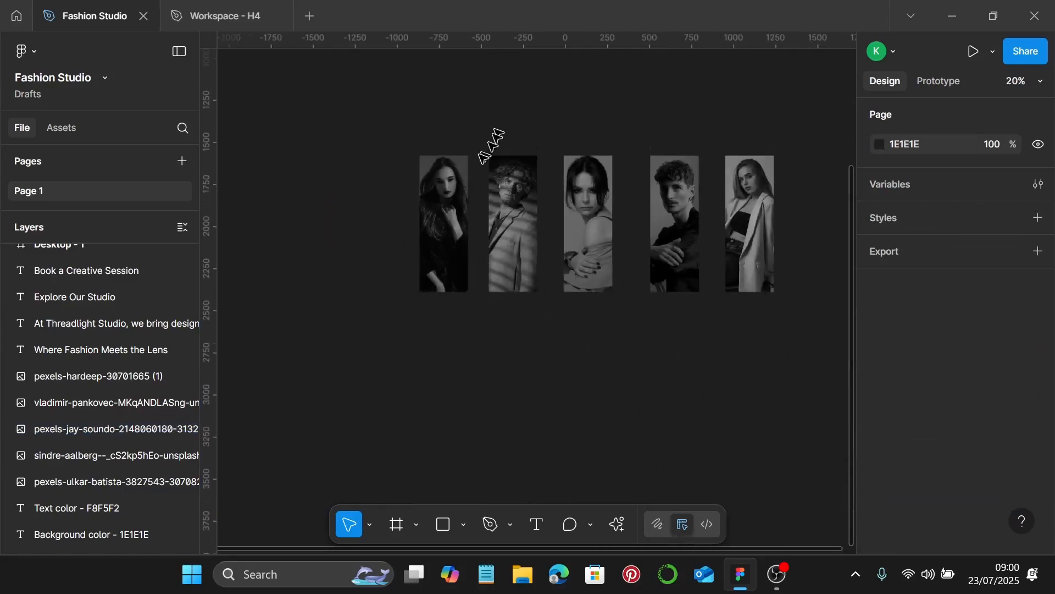
{"action": "scroll", "coordinate": [647, 248], "scroll_direction": "up", "scroll_amount": 2}
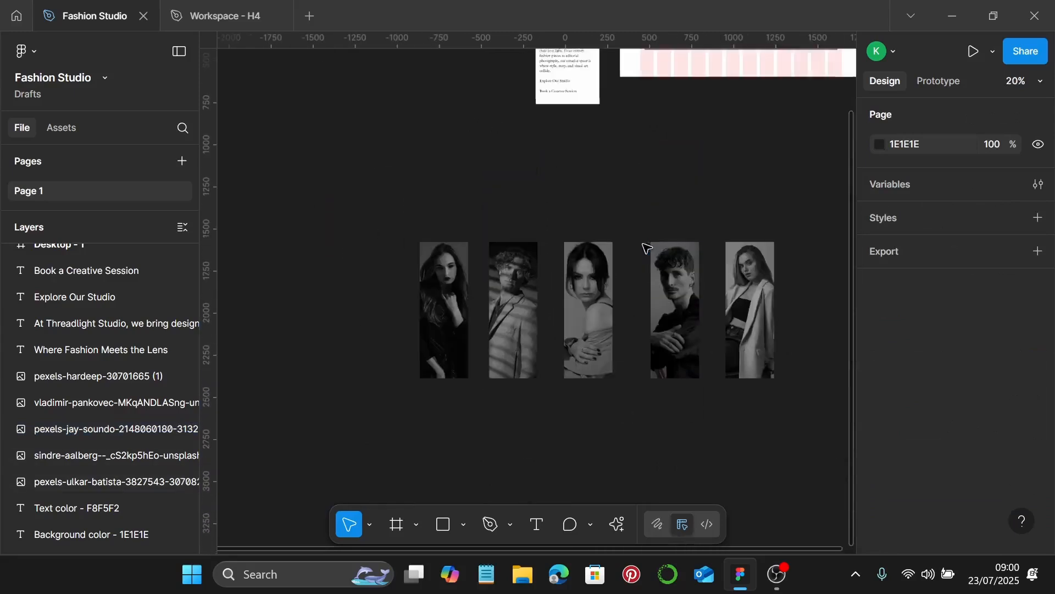
{"action": "left_click", "coordinate": [446, 310]}
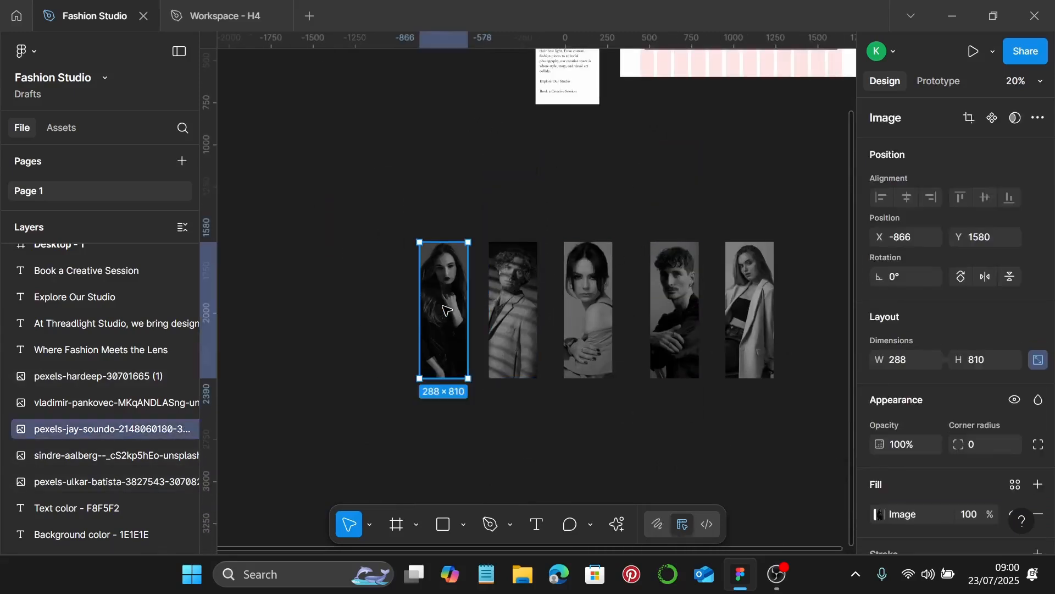
{"action": "key", "text": "ctrl+alt+k"}
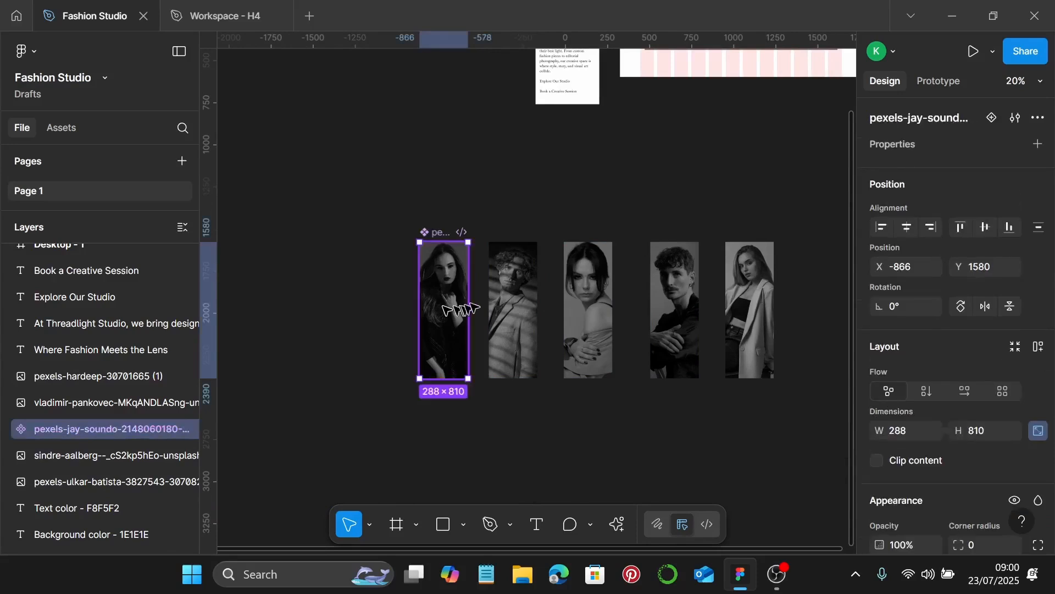
{"action": "left_click", "coordinate": [501, 303]}
{"action": "key", "text": "ctrl+alt+k"}
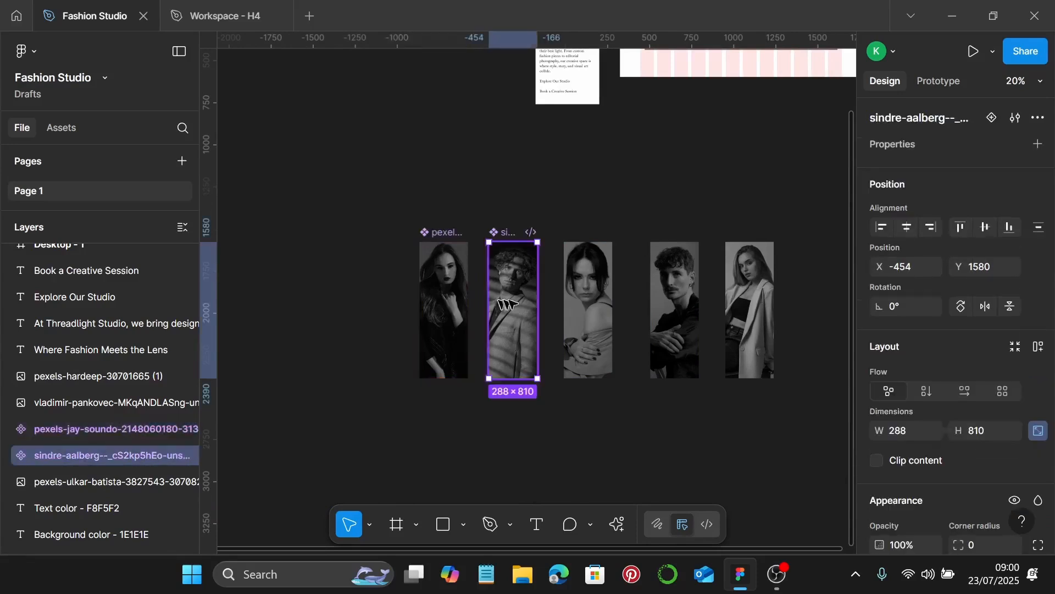
{"action": "left_click", "coordinate": [581, 299]}
{"action": "key", "text": "ctrl+alt+k"}
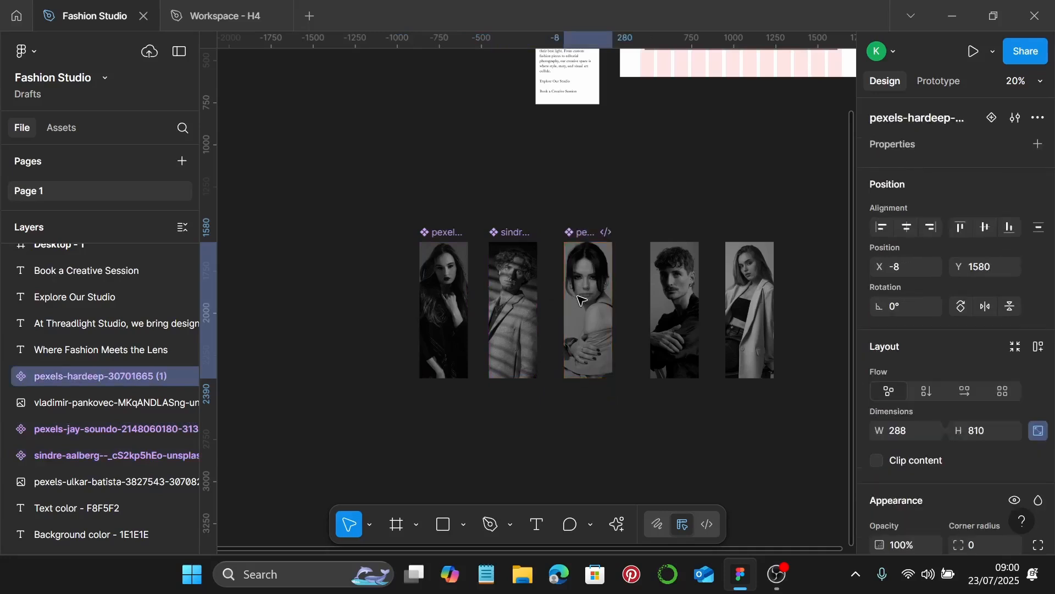
{"action": "left_click", "coordinate": [685, 312]}
{"action": "key", "text": "ctrl+alt+k"}
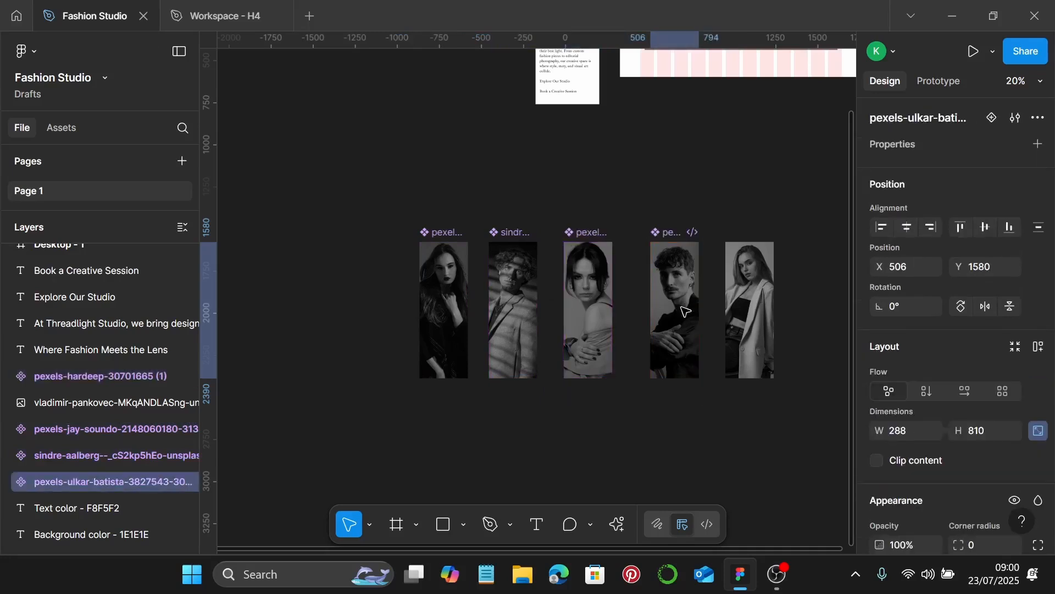
{"action": "left_click", "coordinate": [772, 299]}
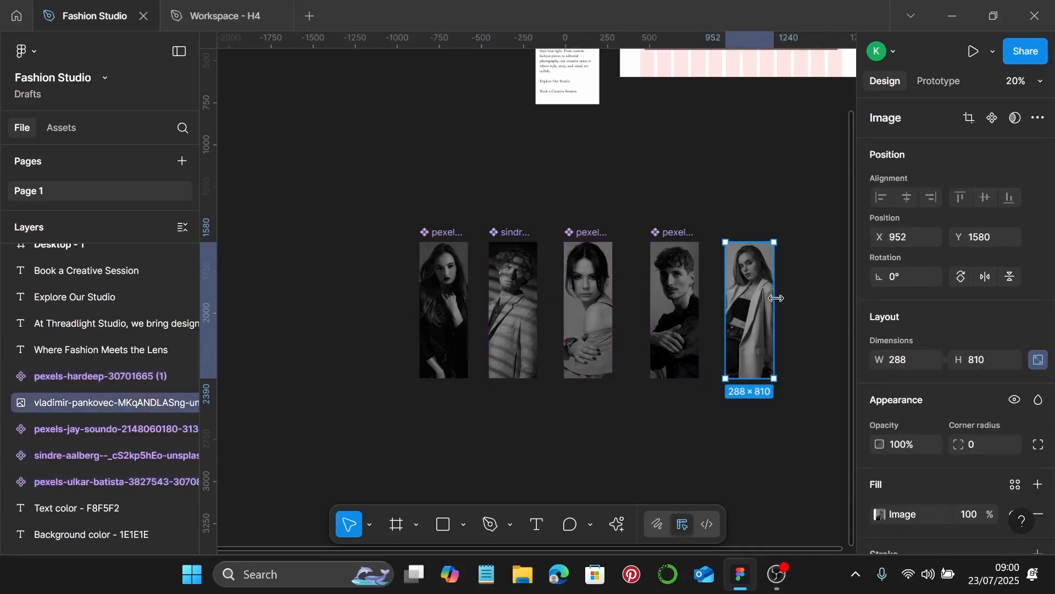
{"action": "key", "text": "ctrl+alt+k"}
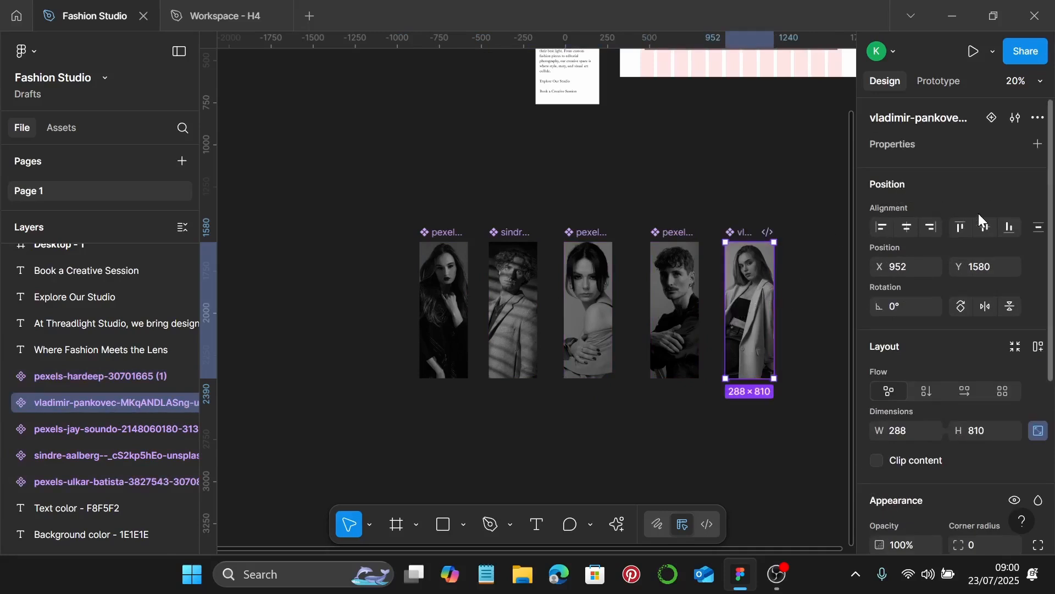
{"action": "left_click", "coordinate": [459, 311]}
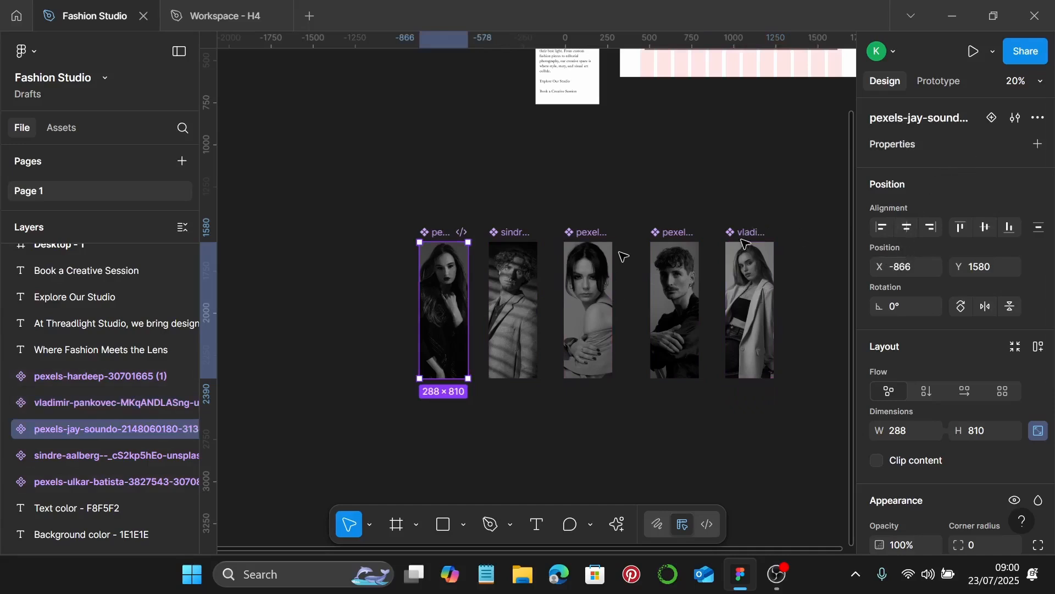
{"action": "scroll", "coordinate": [387, 308], "scroll_direction": "up", "scroll_amount": 5}
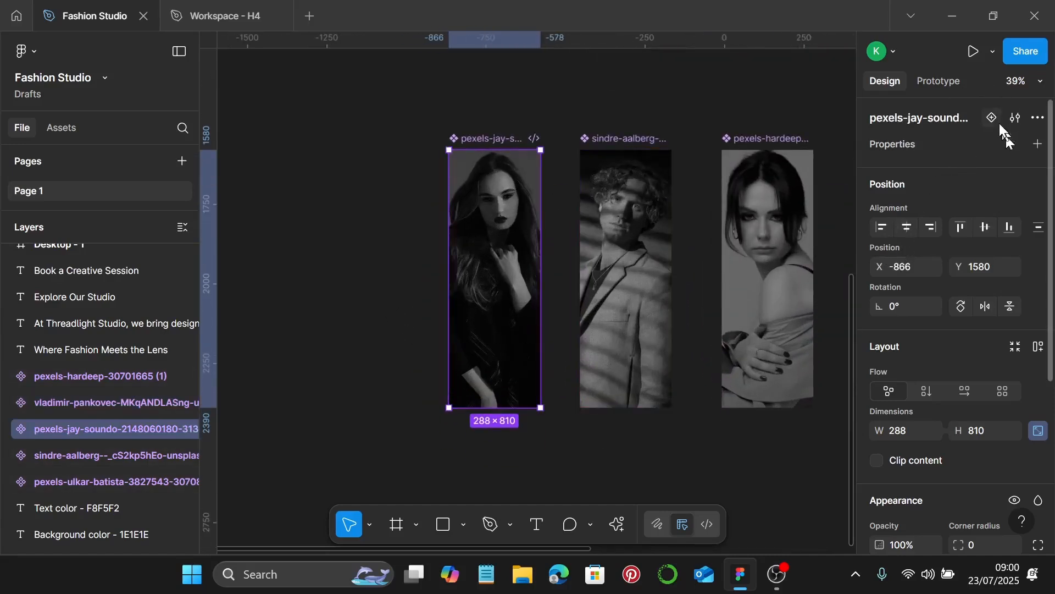
Add Variant2 to the first portrait and restore its photo's Exposure and Saturation to centre
{"action": "left_click", "coordinate": [994, 118]}
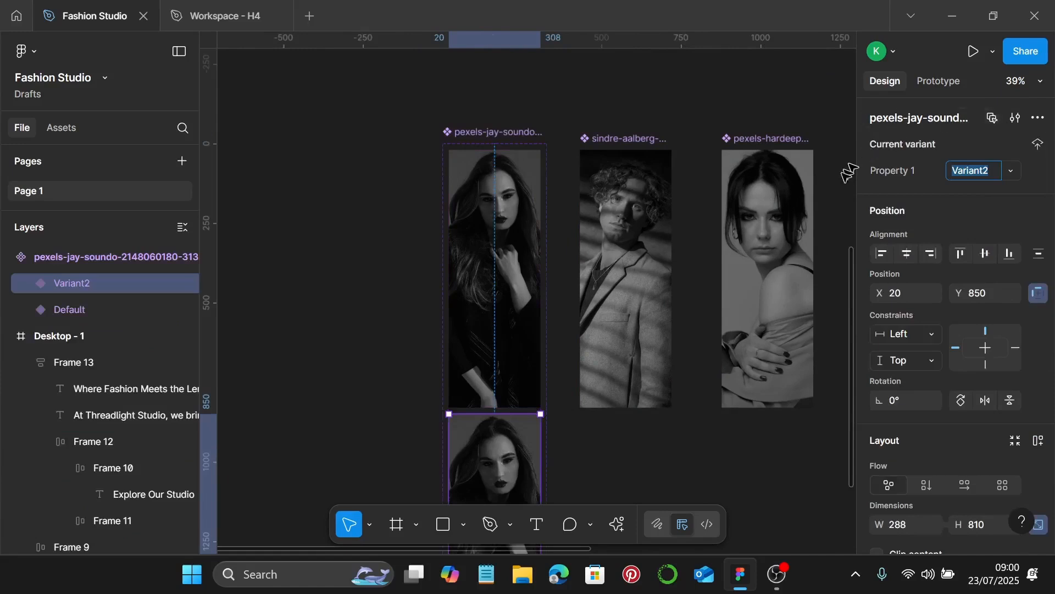
{"action": "scroll", "coordinate": [750, 302], "scroll_direction": "down", "scroll_amount": 5}
{"action": "double_click", "coordinate": [479, 357]}
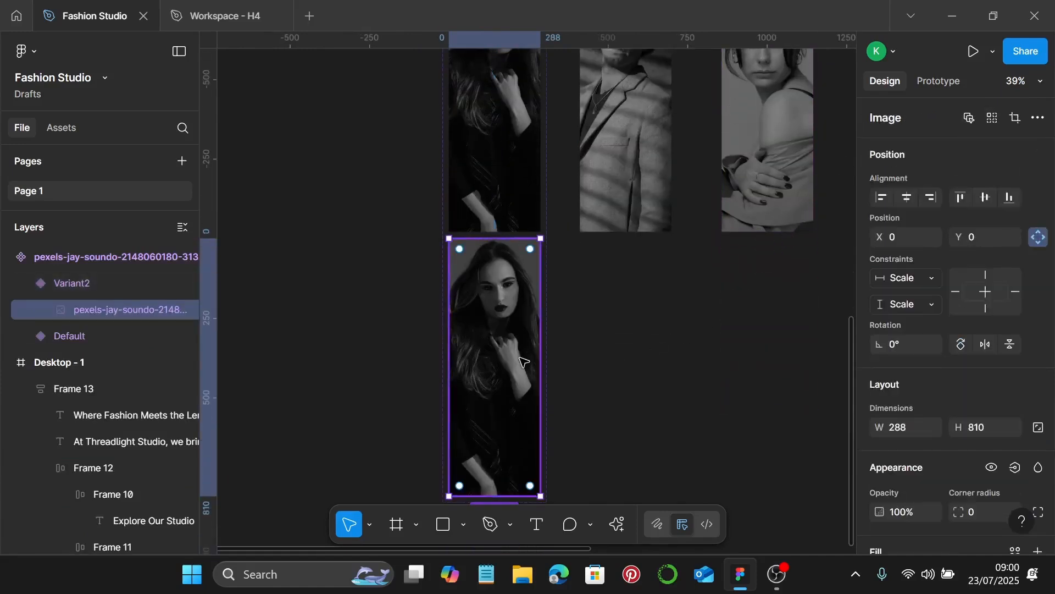
{"action": "scroll", "coordinate": [511, 346], "scroll_direction": "down", "scroll_amount": 1}
{"action": "double_click", "coordinate": [487, 344]}
{"action": "scroll", "coordinate": [418, 380], "scroll_direction": "right", "scroll_amount": 1}
{"action": "scroll", "coordinate": [412, 384], "scroll_direction": "right", "scroll_amount": 1}
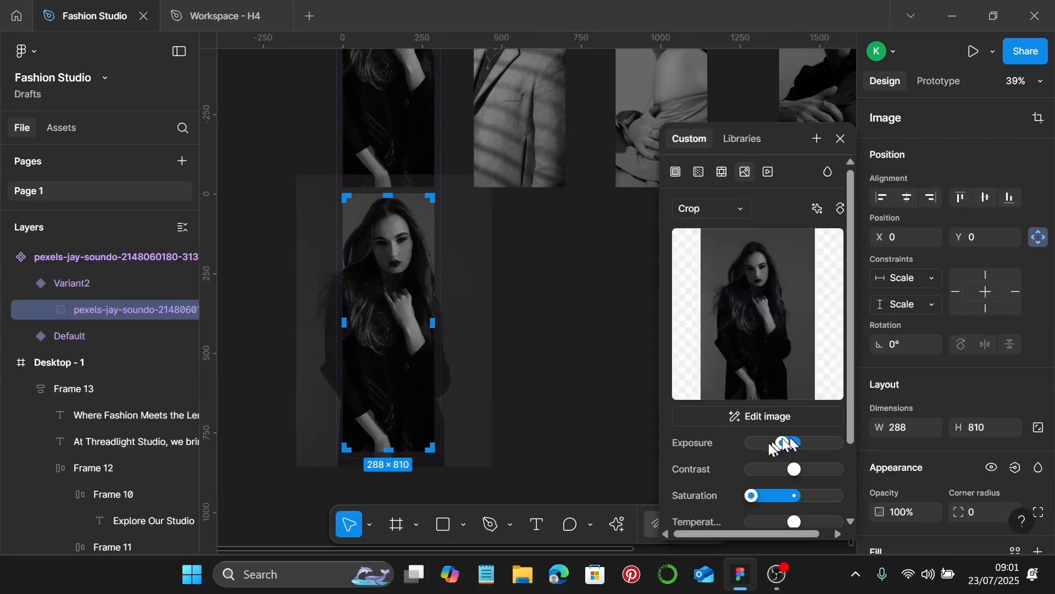
{"action": "left_click_drag", "start_coordinate": [782, 446], "coordinate": [795, 444]}
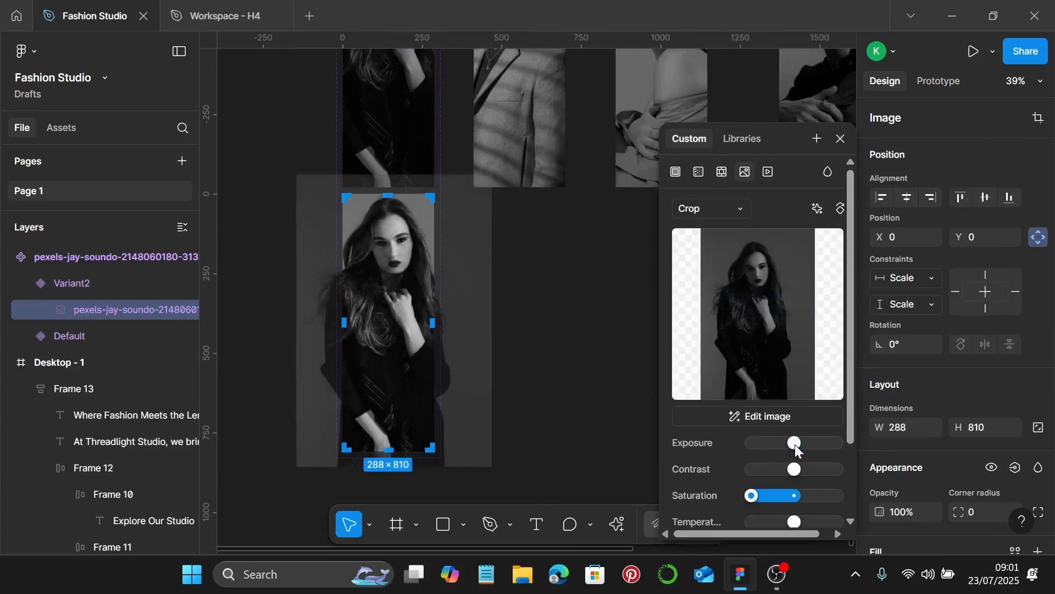
{"action": "left_click_drag", "start_coordinate": [752, 496], "coordinate": [789, 498]}
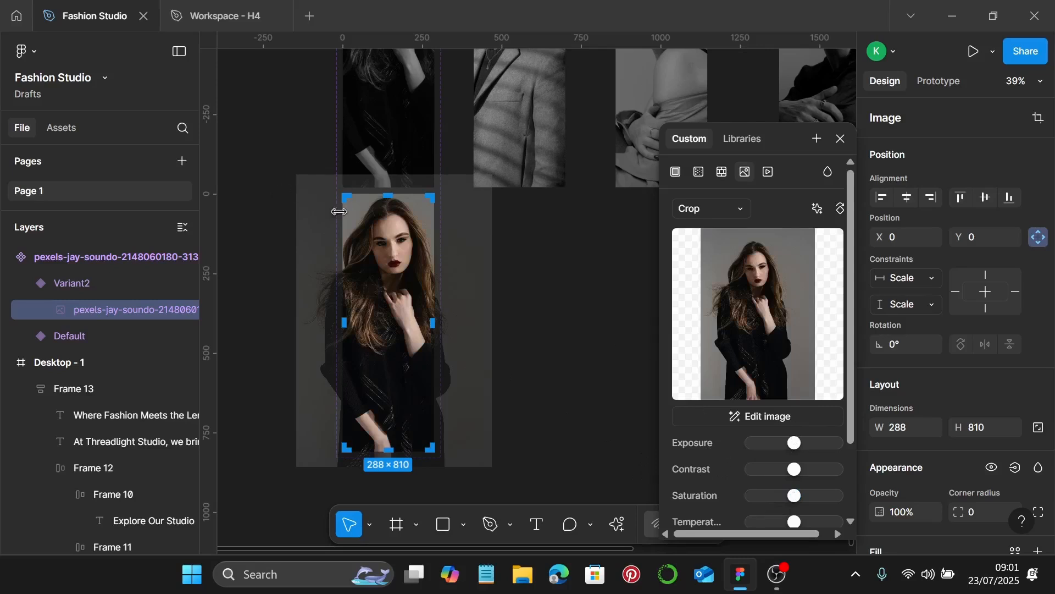
Rescale and reposition the full-colour photo within its 288 × 810 crop, then apply it
{"action": "left_click_drag", "start_coordinate": [388, 177], "coordinate": [393, 187]}
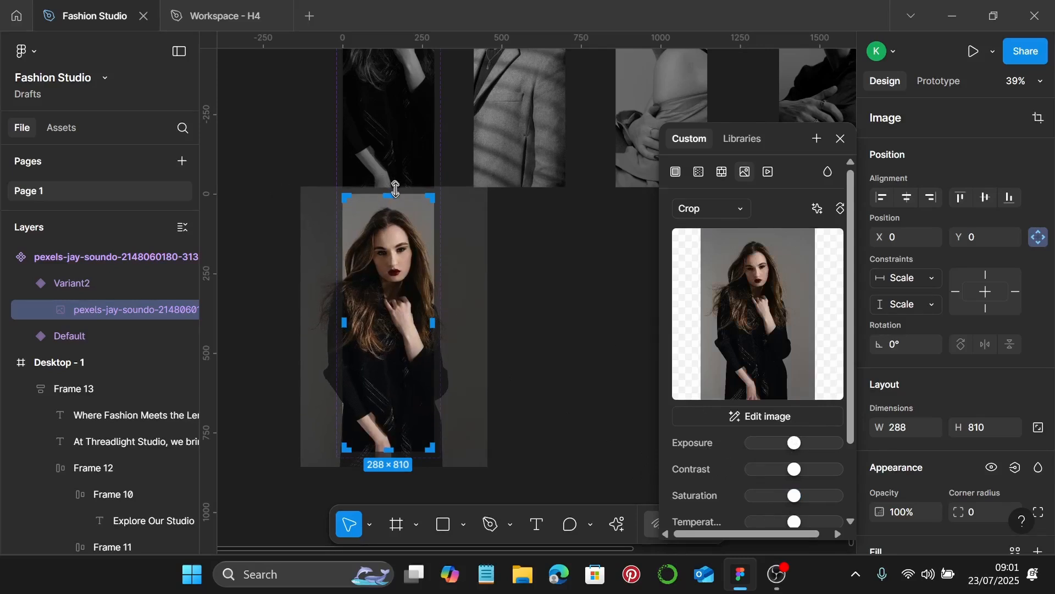
{"action": "scroll", "coordinate": [407, 283], "scroll_direction": "down", "scroll_amount": 5}
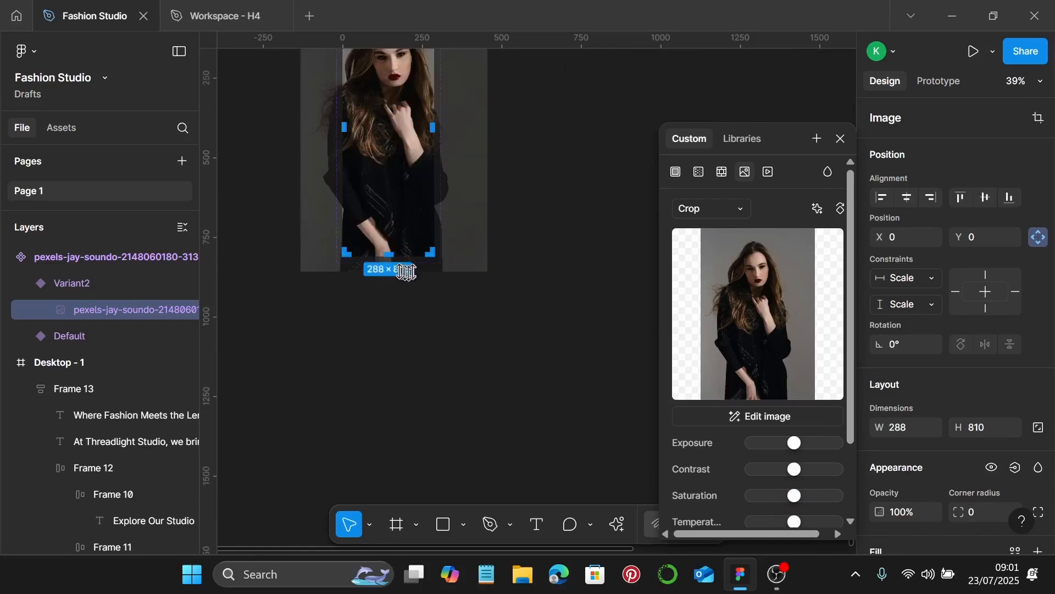
{"action": "scroll", "coordinate": [407, 273], "scroll_direction": "up", "scroll_amount": 10}
{"action": "left_click_drag", "start_coordinate": [404, 241], "coordinate": [405, 209]}
{"action": "scroll", "coordinate": [404, 210], "scroll_direction": "down", "scroll_amount": 5}
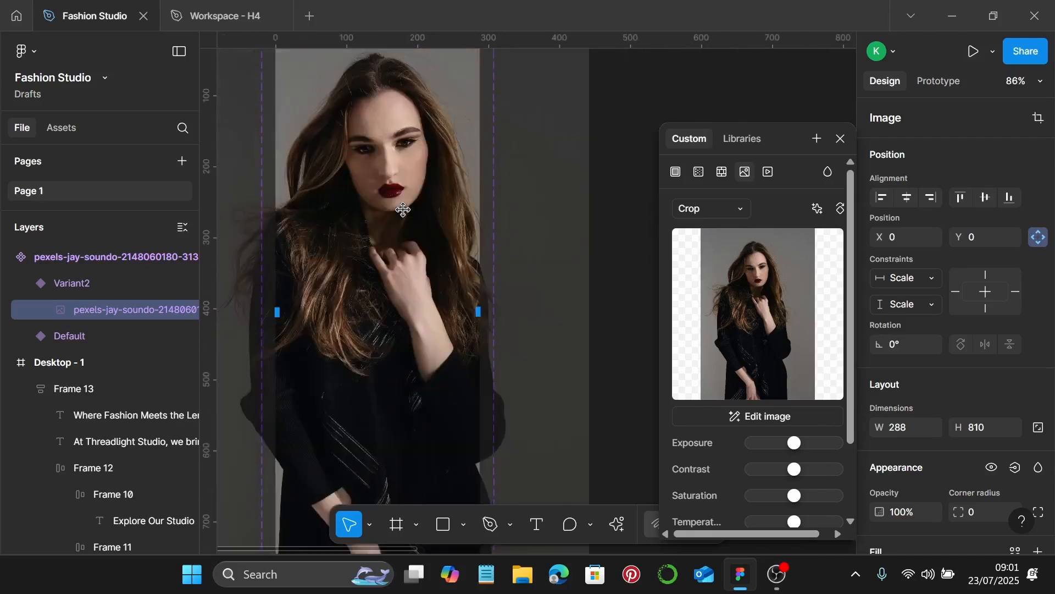
{"action": "scroll", "coordinate": [403, 210], "scroll_direction": "up", "scroll_amount": 5}
{"action": "scroll", "coordinate": [374, 184], "scroll_direction": "up", "scroll_amount": 5}
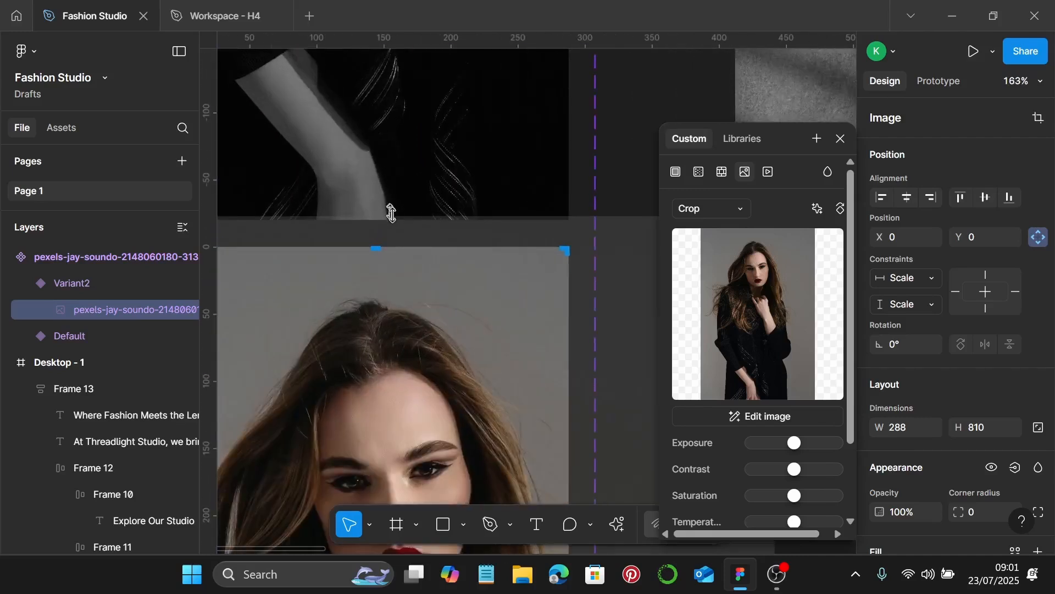
{"action": "left_click_drag", "start_coordinate": [392, 218], "coordinate": [394, 238]}
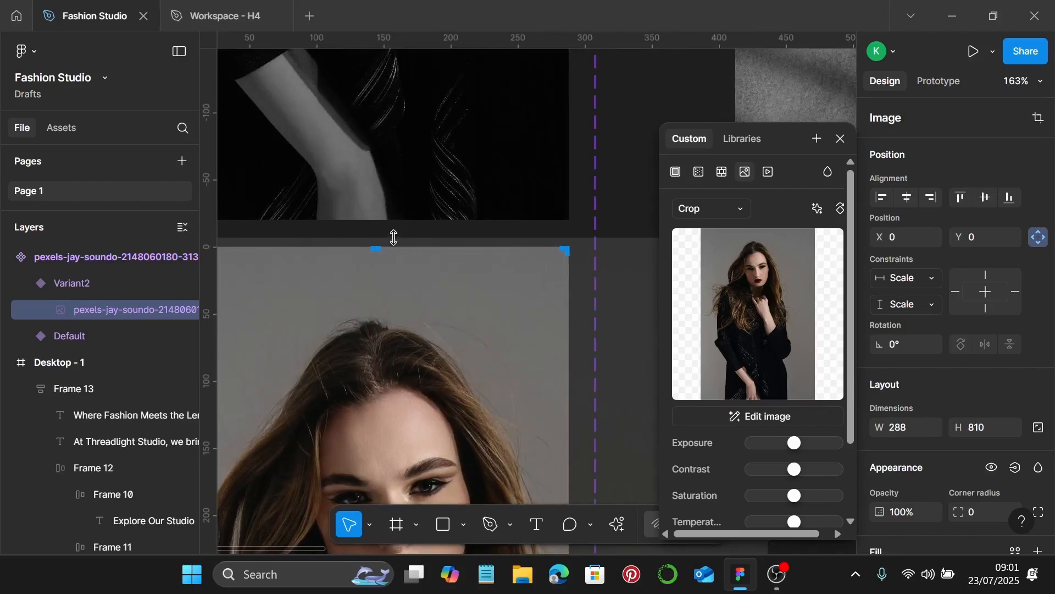
{"action": "scroll", "coordinate": [393, 237], "scroll_direction": "down", "scroll_amount": 5}
{"action": "scroll", "coordinate": [401, 234], "scroll_direction": "down", "scroll_amount": 3}
{"action": "scroll", "coordinate": [435, 246], "scroll_direction": "down", "scroll_amount": 1}
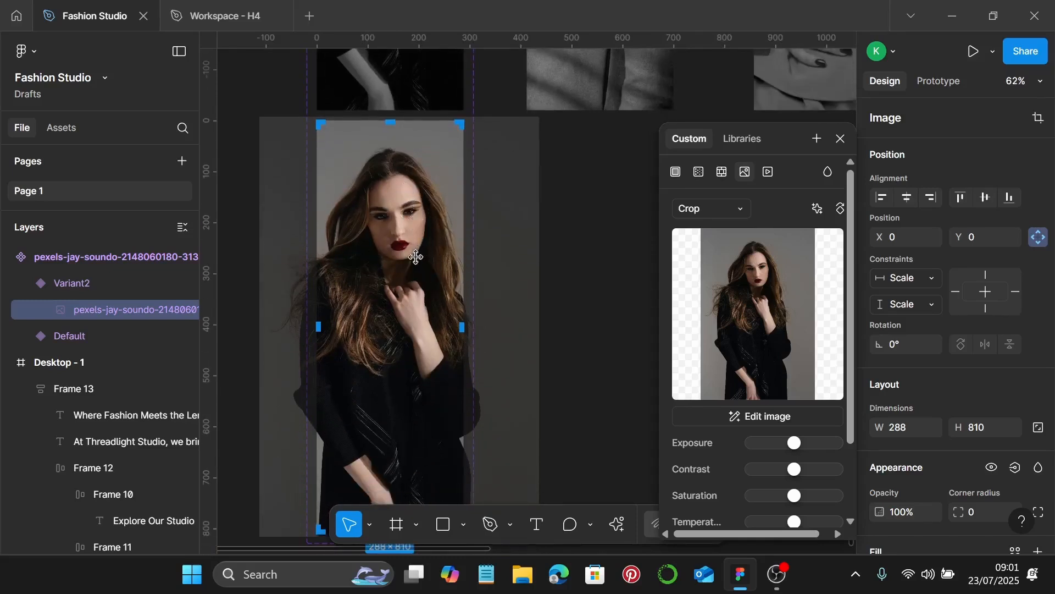
{"action": "left_click_drag", "start_coordinate": [413, 258], "coordinate": [412, 257]}
{"action": "key", "text": "Return"}
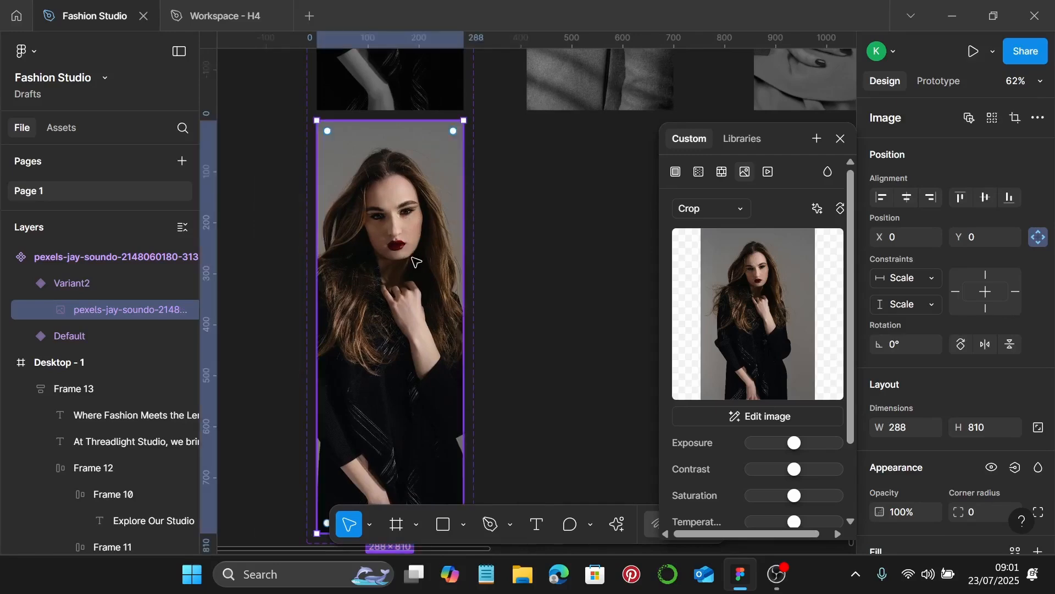
{"action": "left_click", "coordinate": [845, 138]}
Add a Variant2 to the grey-blazer man's portrait component and open its photo adjustments
{"action": "scroll", "coordinate": [699, 253], "scroll_direction": "down", "scroll_amount": 3}
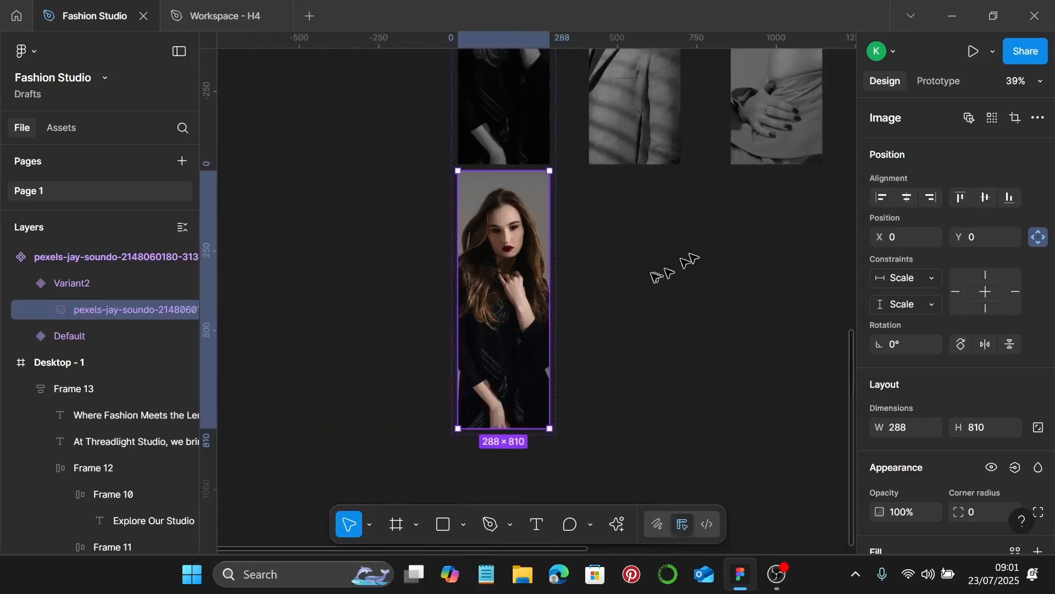
{"action": "left_click", "coordinate": [641, 118]}
{"action": "scroll", "coordinate": [607, 245], "scroll_direction": "right", "scroll_amount": 4}
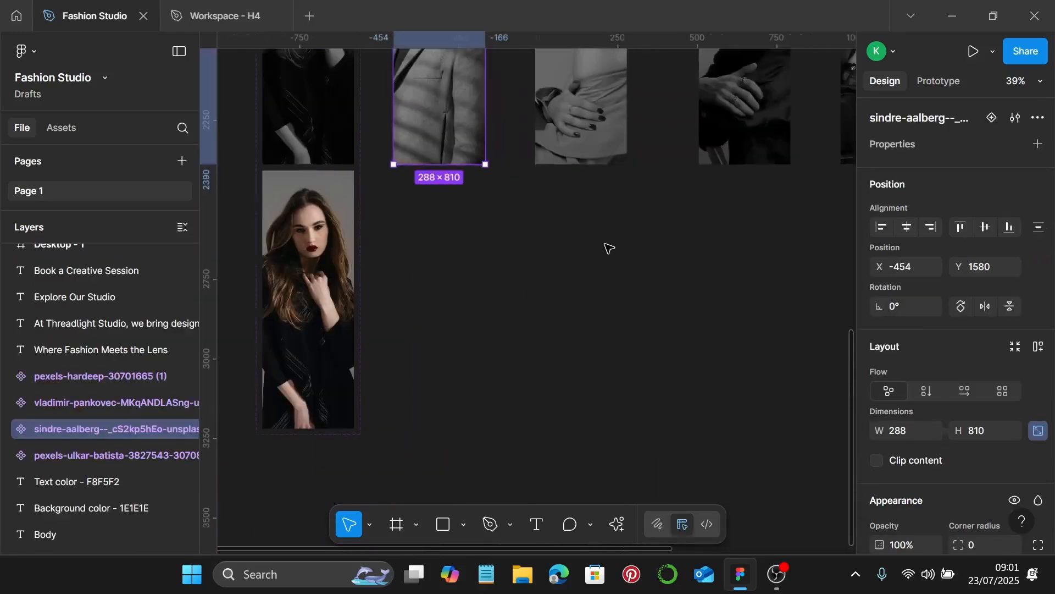
{"action": "left_click", "coordinate": [993, 118]}
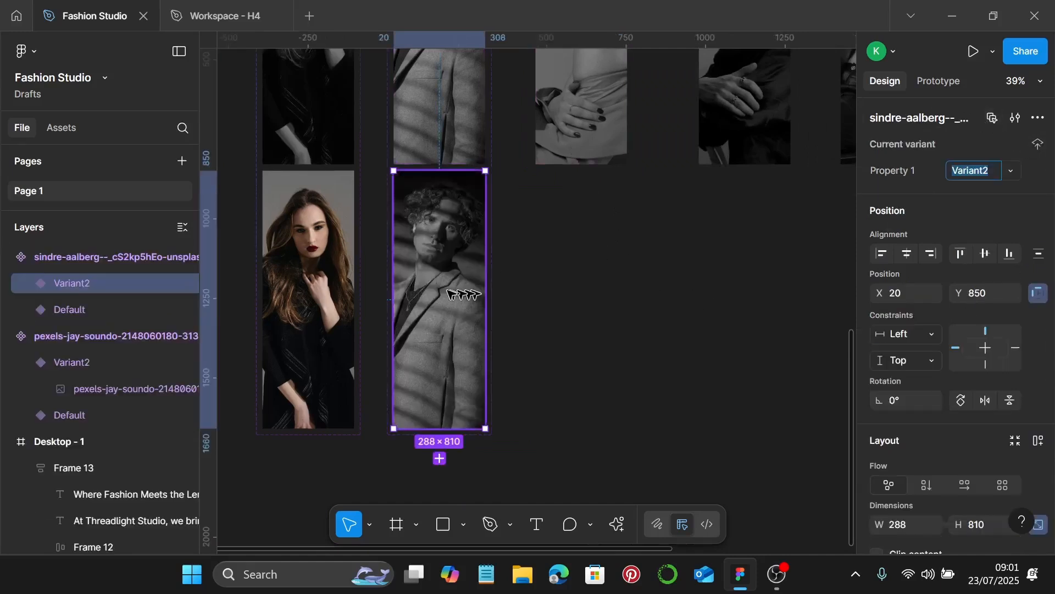
{"action": "scroll", "coordinate": [411, 287], "scroll_direction": "up", "scroll_amount": 1}
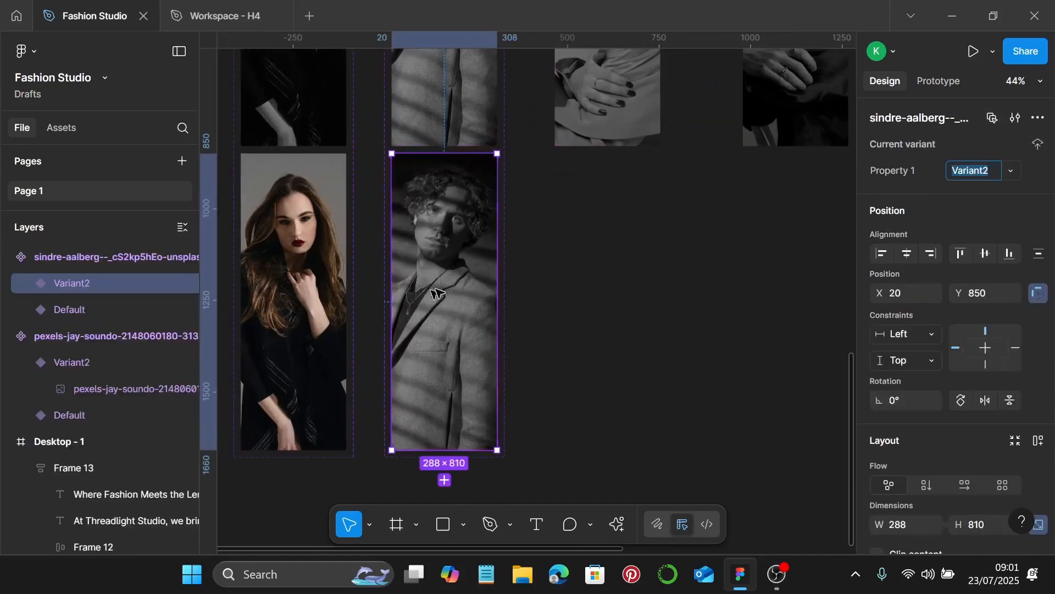
{"action": "double_click", "coordinate": [434, 324]}
{"action": "double_click", "coordinate": [435, 323]}
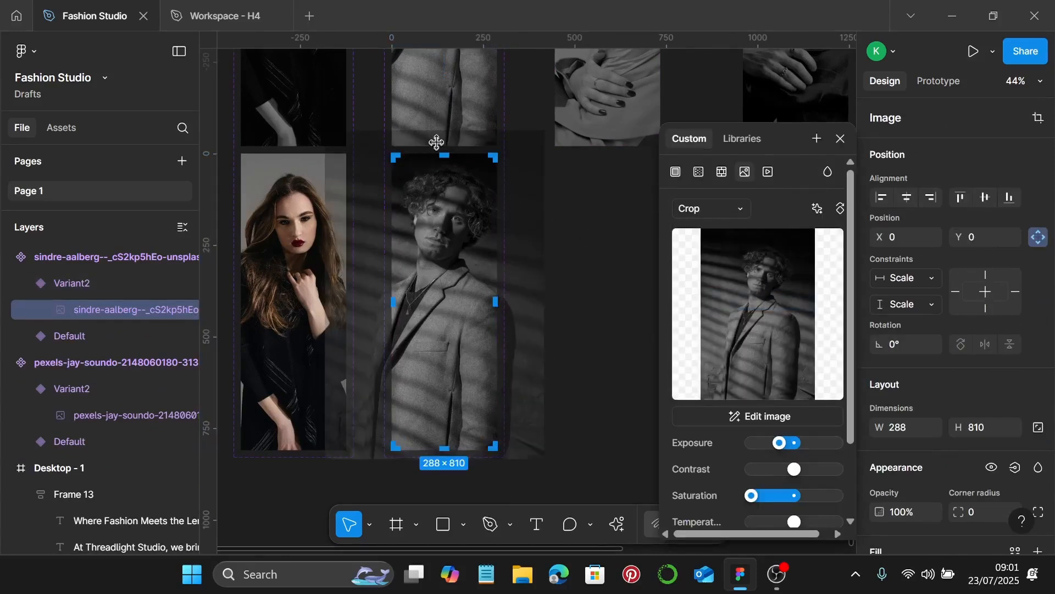
Reset the photo's exposure to normal and restore its full colour saturation
{"action": "scroll", "coordinate": [687, 419], "scroll_direction": "down", "scroll_amount": 3}
{"action": "left_click_drag", "start_coordinate": [786, 354], "coordinate": [798, 353]}
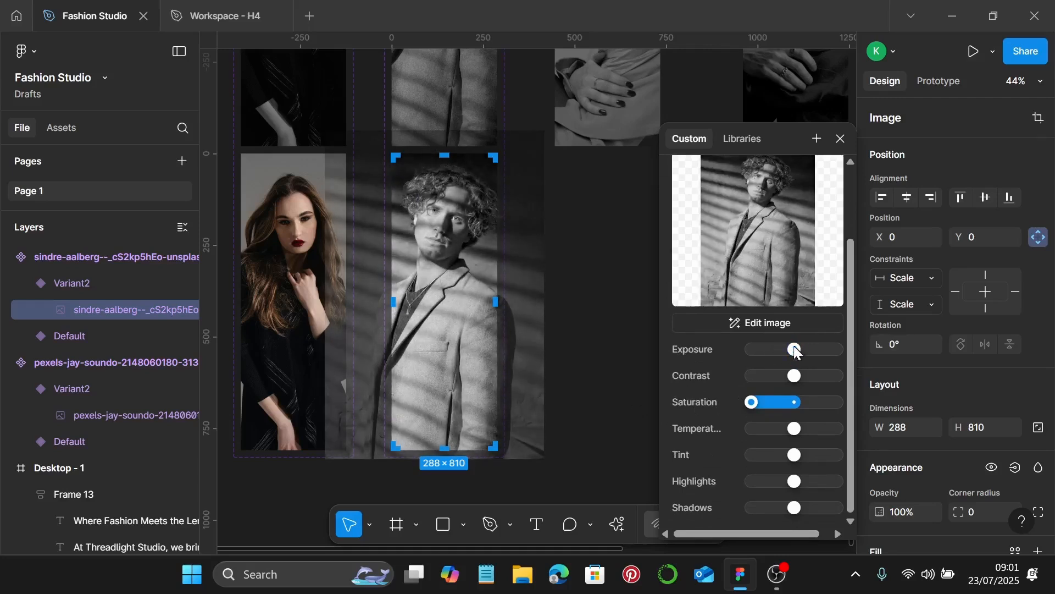
{"action": "left_click_drag", "start_coordinate": [751, 403], "coordinate": [798, 410]}
Finish cropping the colour portrait and close its image adjustment settings
{"action": "scroll", "coordinate": [441, 110], "scroll_direction": "up", "scroll_amount": 3}
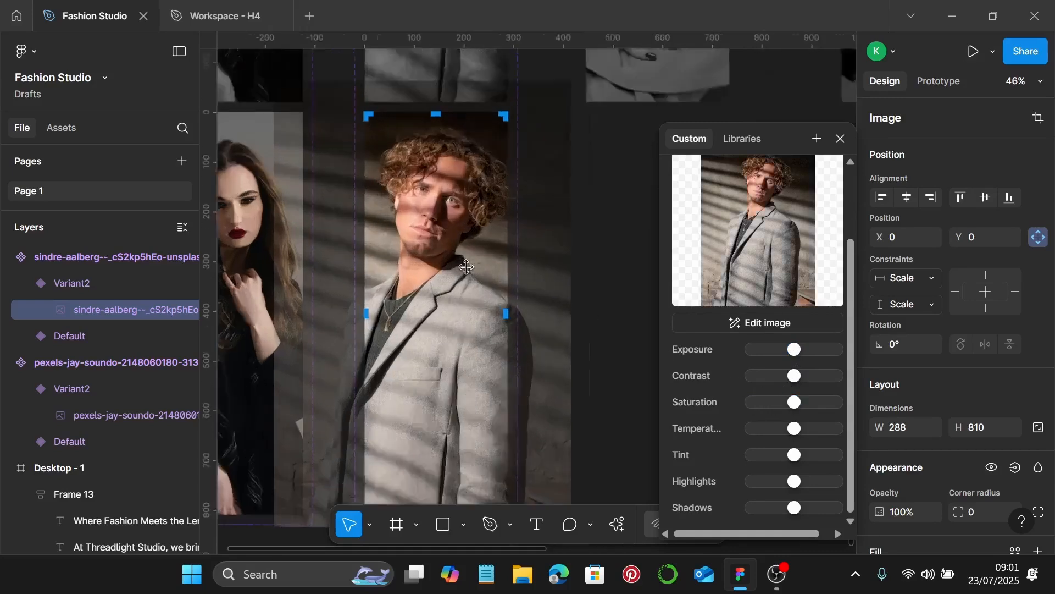
{"action": "scroll", "coordinate": [442, 164], "scroll_direction": "up", "scroll_amount": 2}
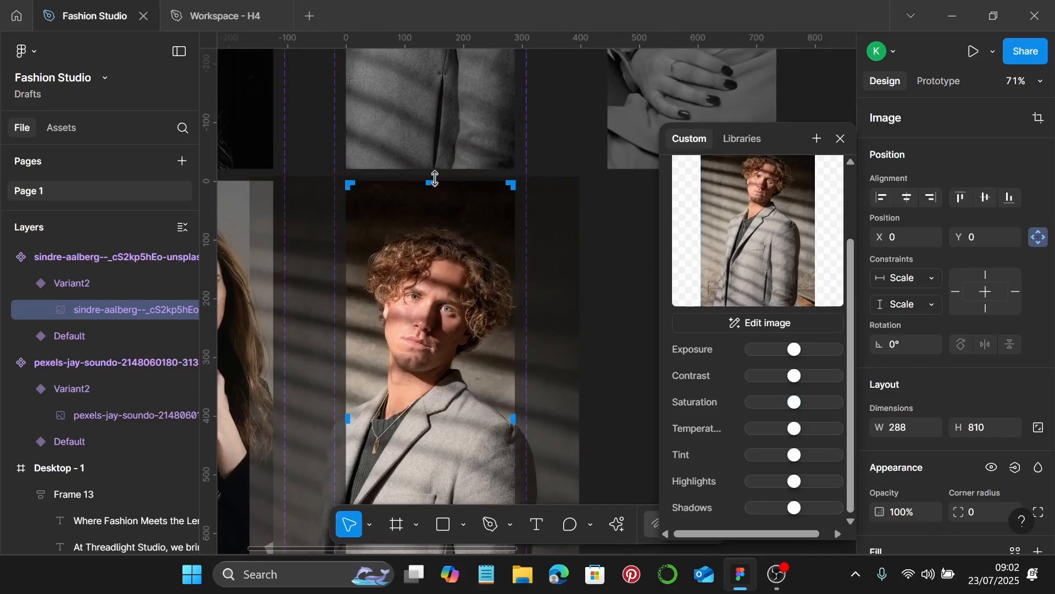
{"action": "scroll", "coordinate": [436, 178], "scroll_direction": "down", "scroll_amount": 5}
{"action": "scroll", "coordinate": [432, 406], "scroll_direction": "up", "scroll_amount": 10}
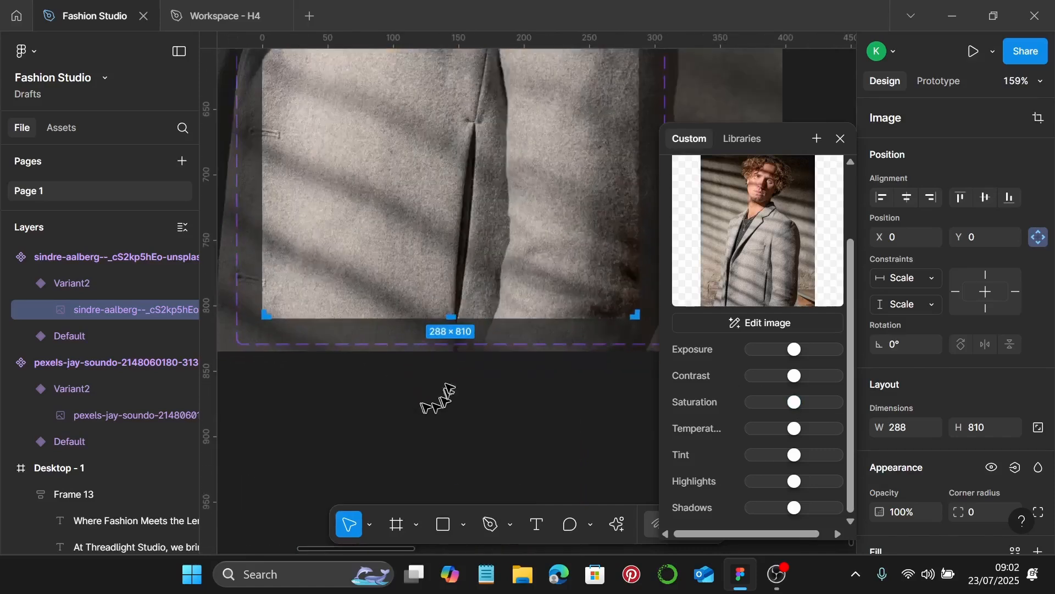
{"action": "scroll", "coordinate": [489, 336], "scroll_direction": "up", "scroll_amount": 1}
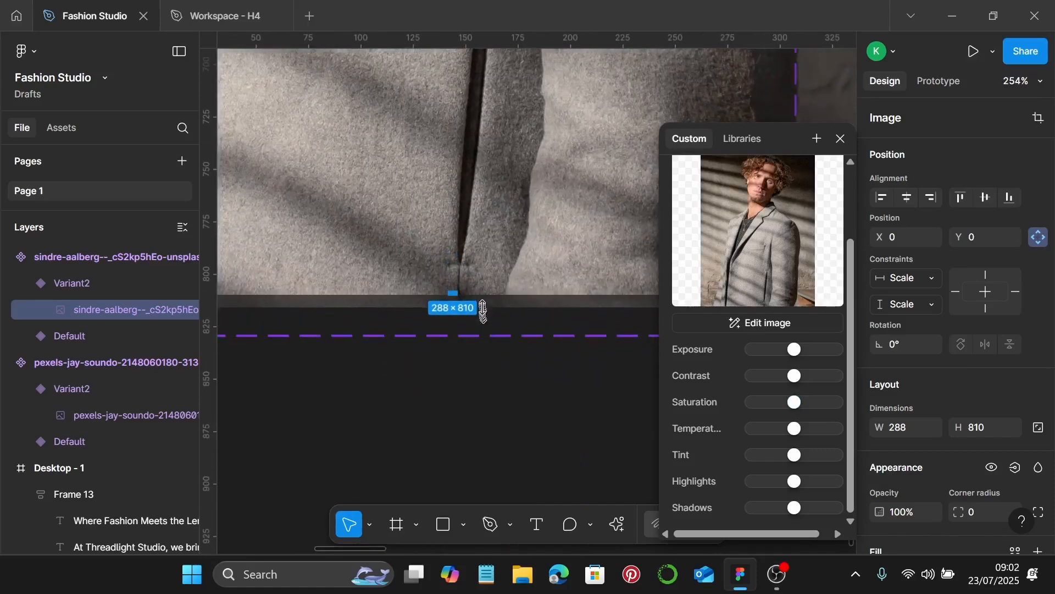
{"action": "scroll", "coordinate": [481, 301], "scroll_direction": "down", "scroll_amount": 12}
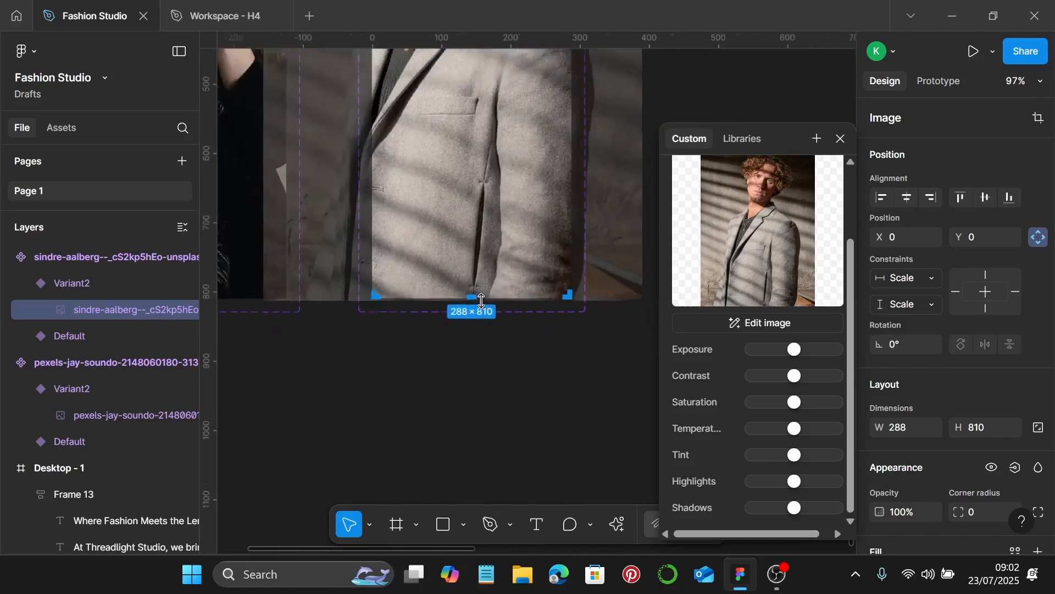
{"action": "scroll", "coordinate": [481, 301], "scroll_direction": "up", "scroll_amount": 3}
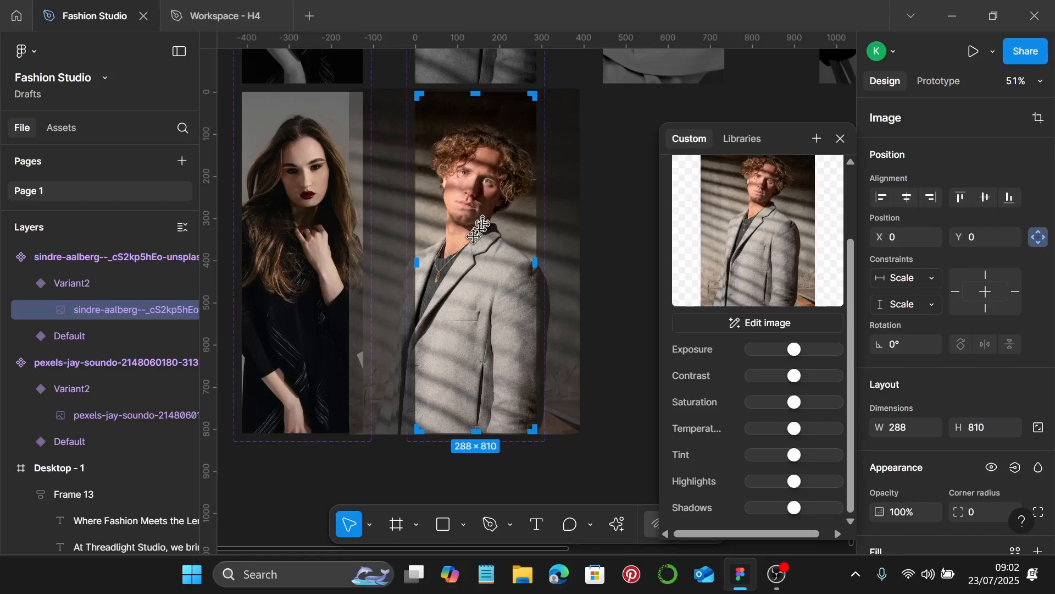
{"action": "key", "text": "Escape"}
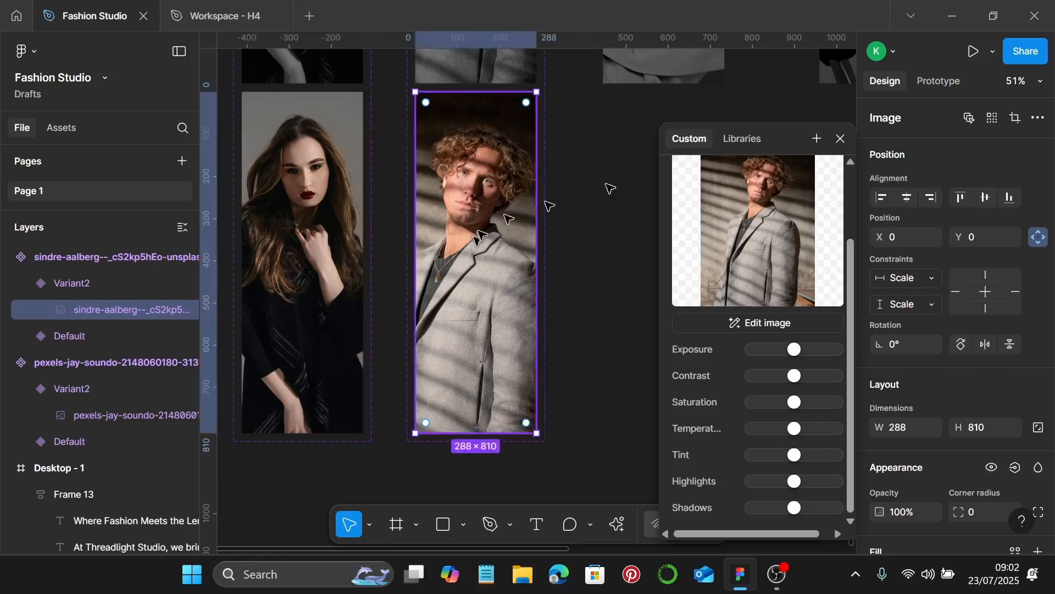
{"action": "left_click", "coordinate": [841, 138]}
{"action": "scroll", "coordinate": [665, 219], "scroll_direction": "right", "scroll_amount": 5}
{"action": "scroll", "coordinate": [633, 217], "scroll_direction": "up", "scroll_amount": 2}
Add a Variant2 to the dark-haired woman's portrait component and open its photo settings
{"action": "left_click", "coordinate": [477, 106]}
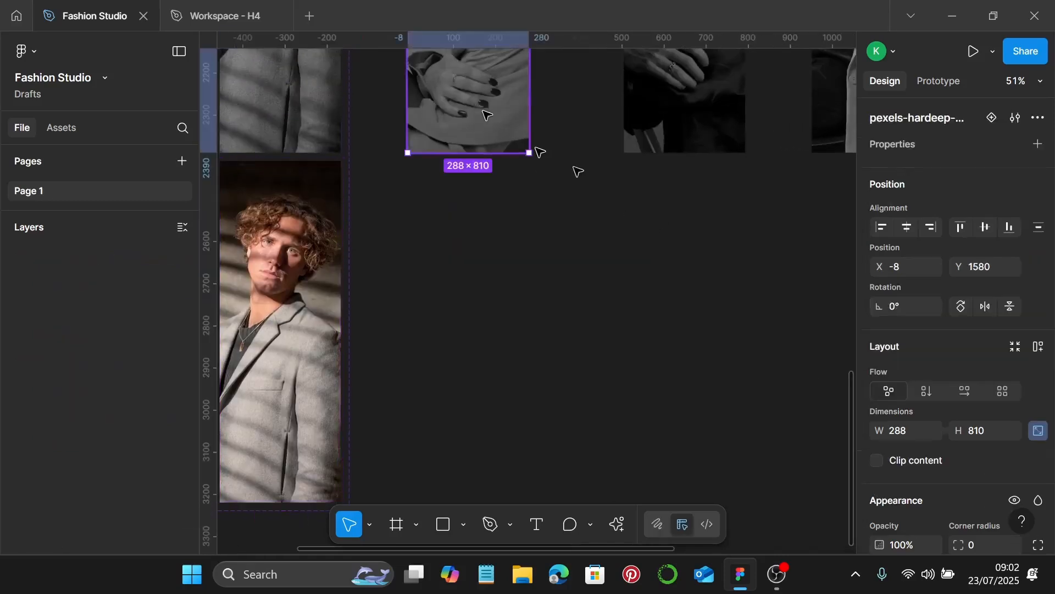
{"action": "left_click", "coordinate": [992, 117]}
{"action": "scroll", "coordinate": [574, 330], "scroll_direction": "down", "scroll_amount": 1}
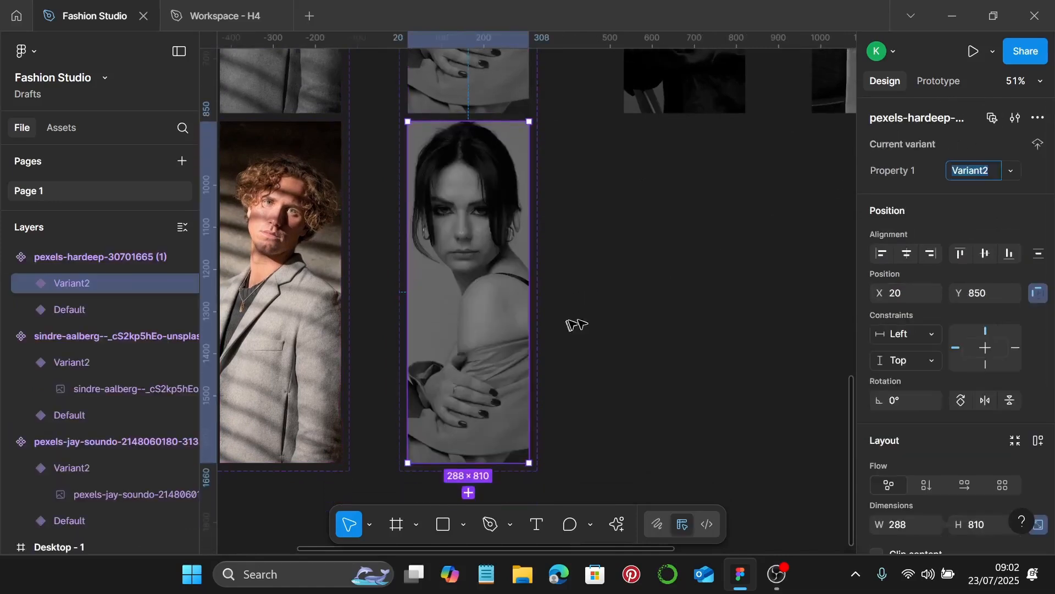
{"action": "left_click", "coordinate": [481, 301]}
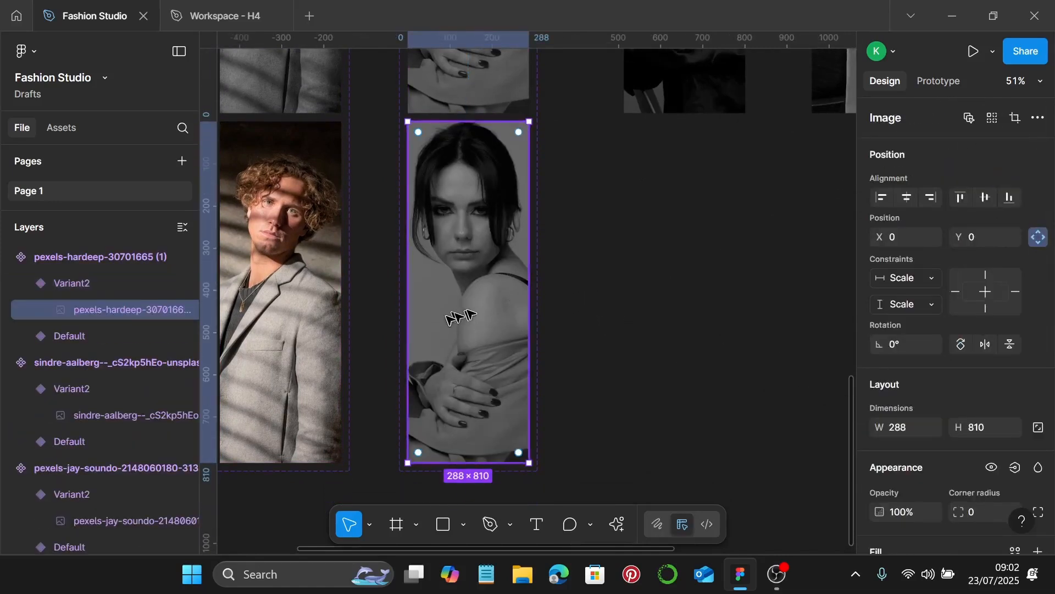
{"action": "double_click", "coordinate": [465, 306]}
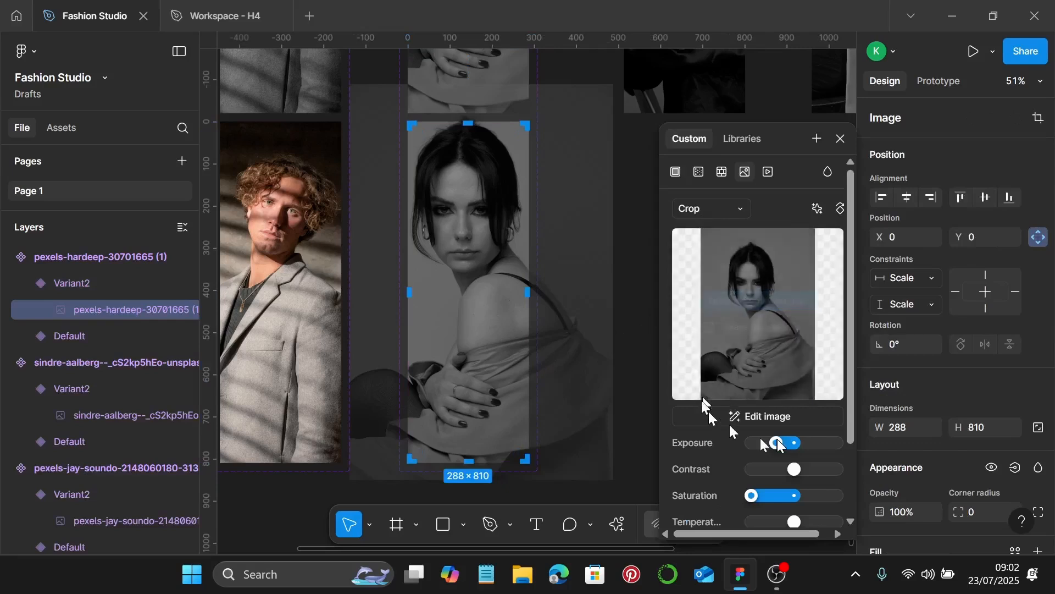
Raise the photo's exposure, bring back its colour, and recrop it from top and bottom
{"action": "left_click_drag", "start_coordinate": [774, 443], "coordinate": [798, 452]}
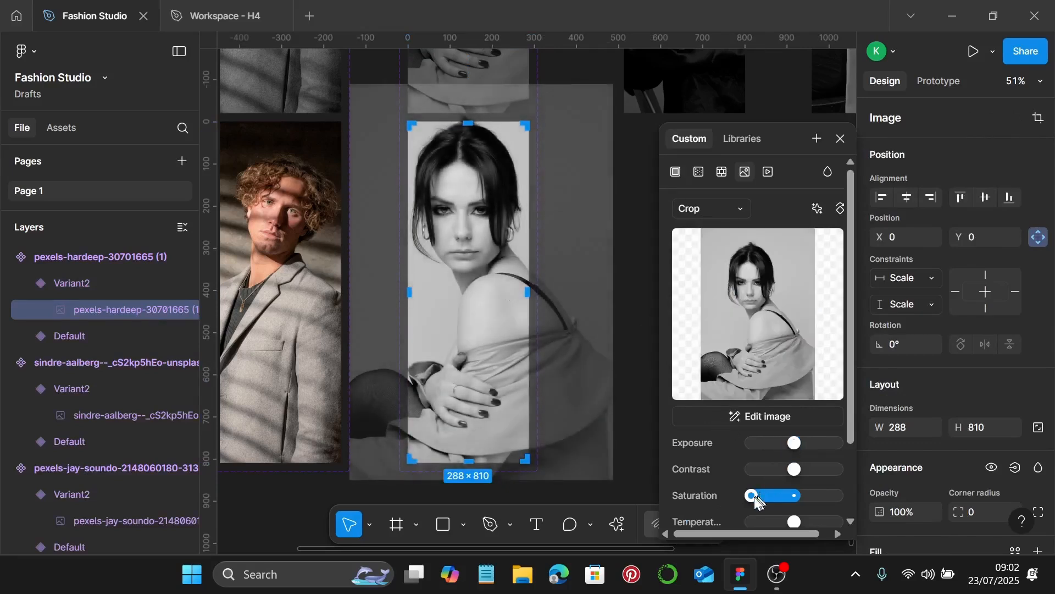
{"action": "left_click_drag", "start_coordinate": [762, 503], "coordinate": [790, 498]}
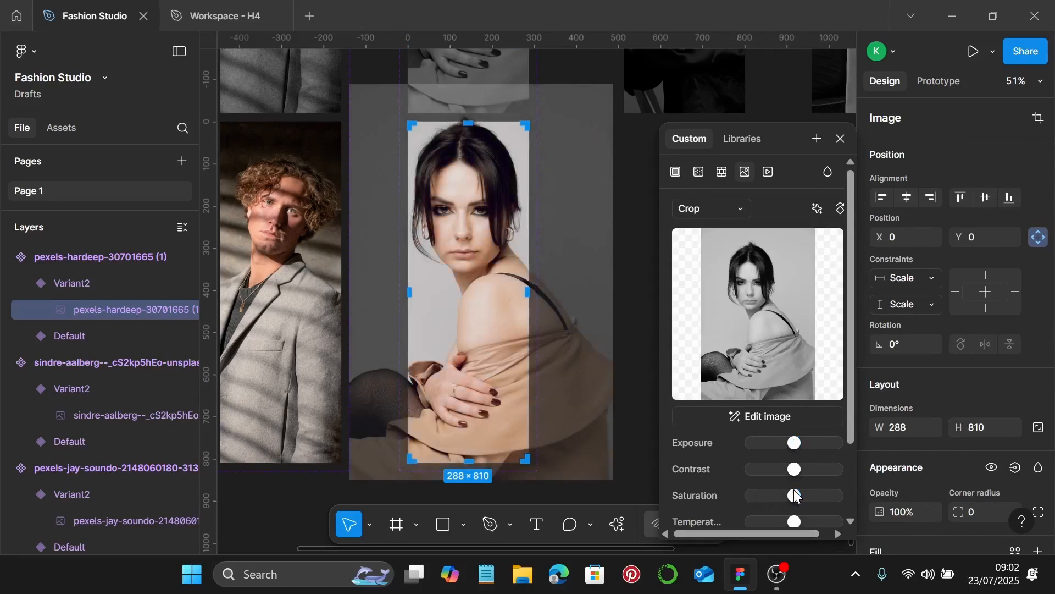
{"action": "scroll", "coordinate": [506, 230], "scroll_direction": "up", "scroll_amount": 1}
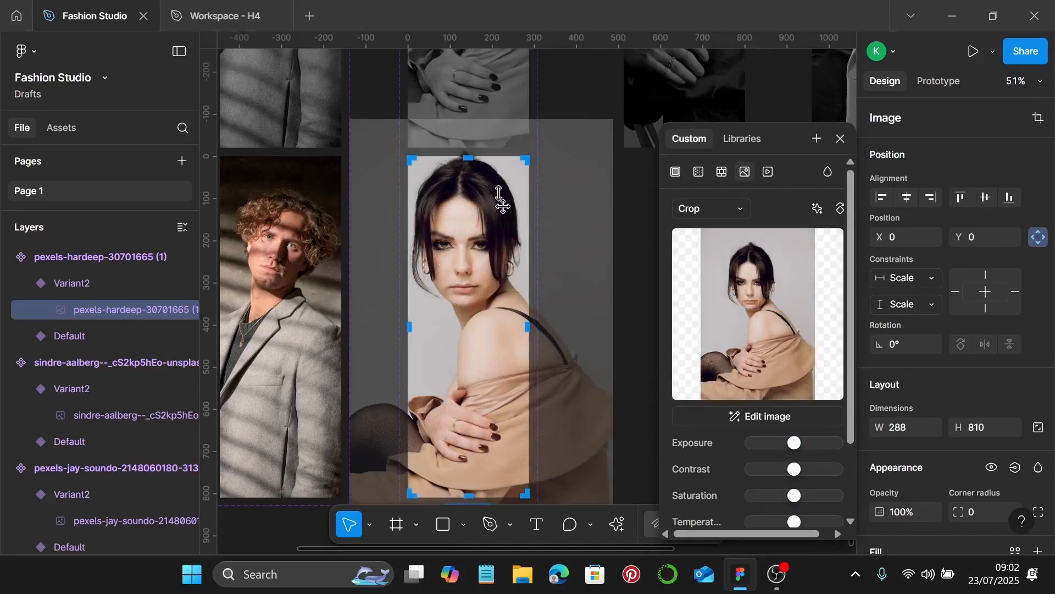
{"action": "left_click_drag", "start_coordinate": [515, 126], "coordinate": [512, 151]}
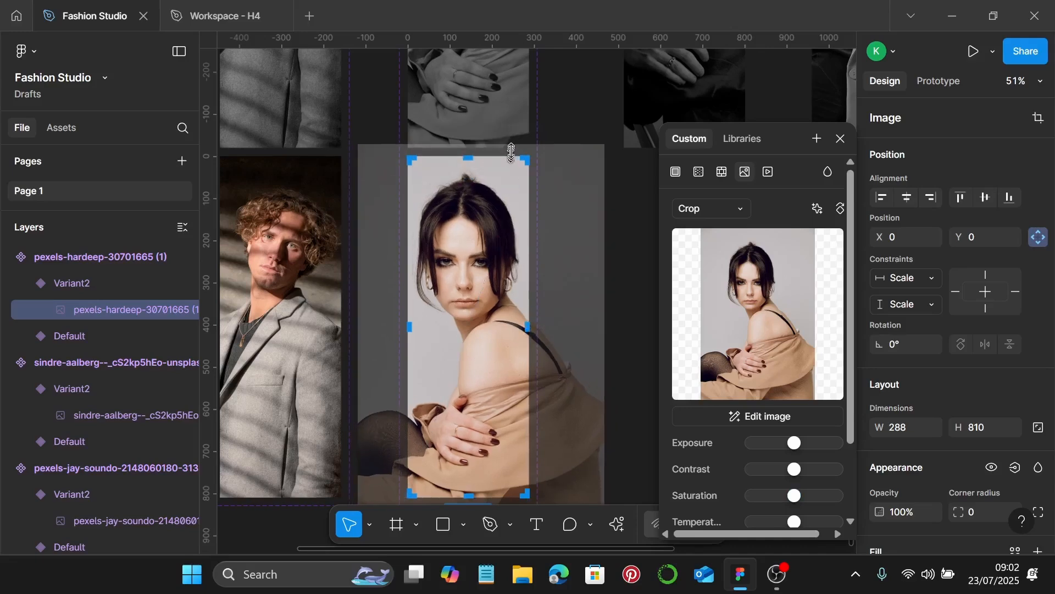
{"action": "scroll", "coordinate": [485, 159], "scroll_direction": "up", "scroll_amount": 5}
{"action": "left_click_drag", "start_coordinate": [470, 100], "coordinate": [469, 143]}
{"action": "scroll", "coordinate": [473, 156], "scroll_direction": "down", "scroll_amount": 5}
{"action": "scroll", "coordinate": [489, 264], "scroll_direction": "down", "scroll_amount": 4}
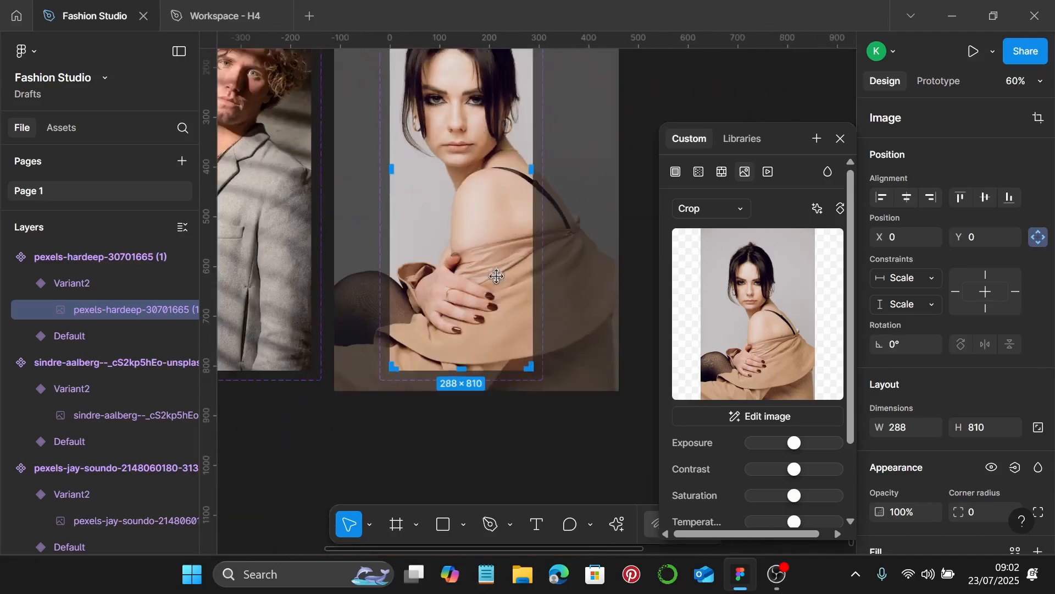
{"action": "left_click_drag", "start_coordinate": [457, 384], "coordinate": [456, 365]}
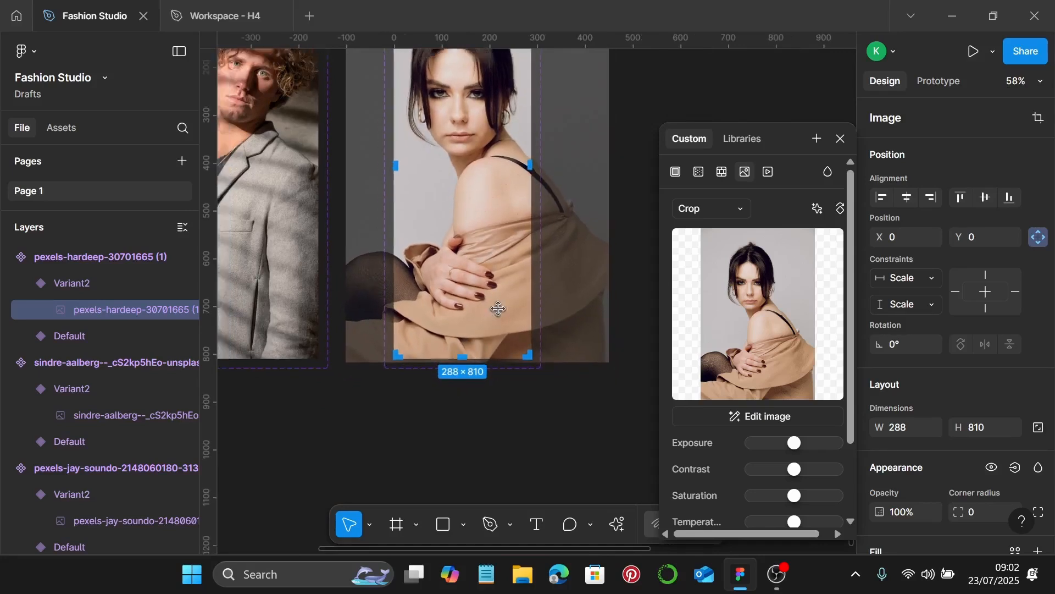
{"action": "scroll", "coordinate": [472, 330], "scroll_direction": "down", "scroll_amount": 3}
Finish the woman's crop, close the image settings, and select the man's dark portrait
{"action": "key", "text": "Return"}
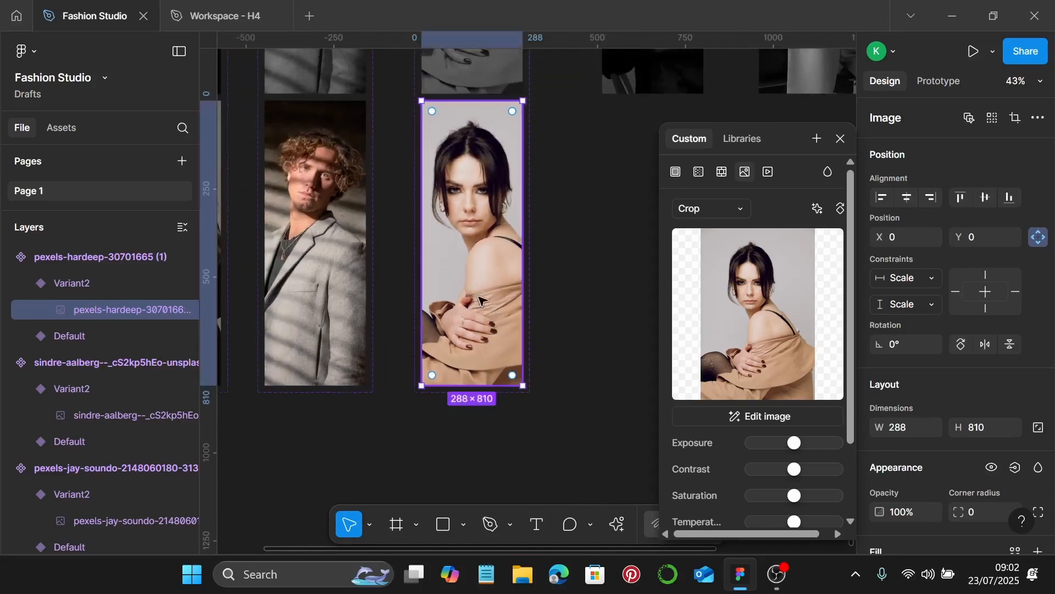
{"action": "left_click", "coordinate": [842, 137]}
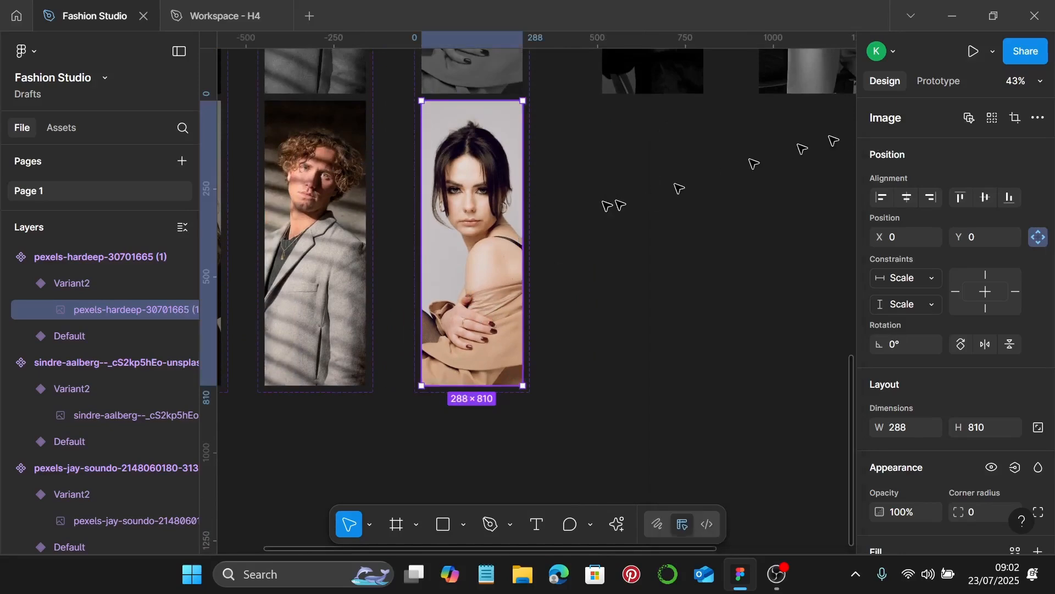
{"action": "scroll", "coordinate": [583, 212], "scroll_direction": "right", "scroll_amount": 5}
{"action": "scroll", "coordinate": [581, 211], "scroll_direction": "up", "scroll_amount": 2}
{"action": "left_click", "coordinate": [377, 147]}
Add a Variant2 to the man's dark portrait and open its photo adjustments
{"action": "scroll", "coordinate": [515, 245], "scroll_direction": "left", "scroll_amount": 4}
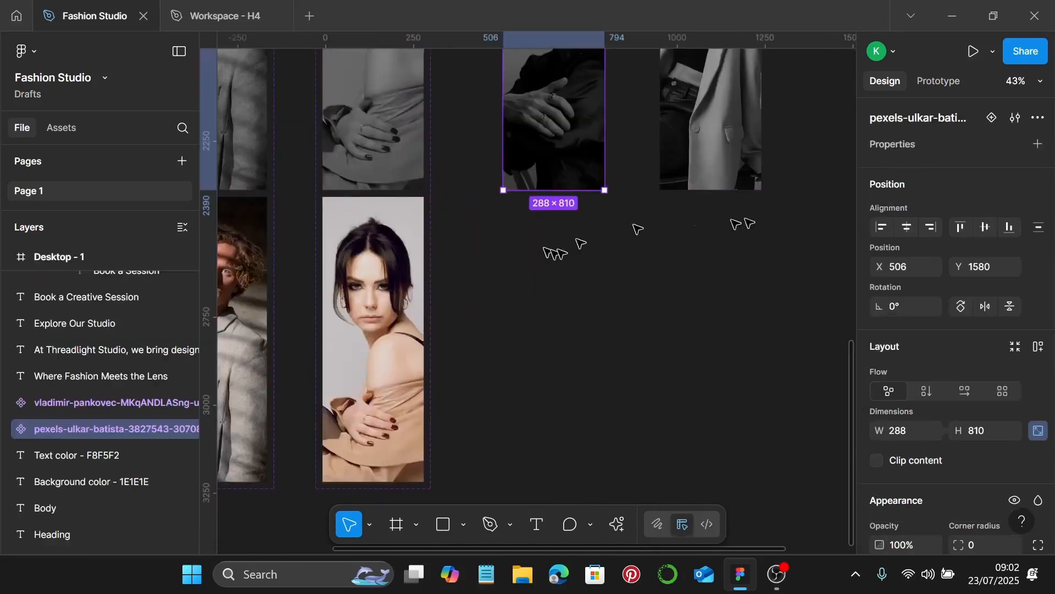
{"action": "left_click", "coordinate": [989, 122]}
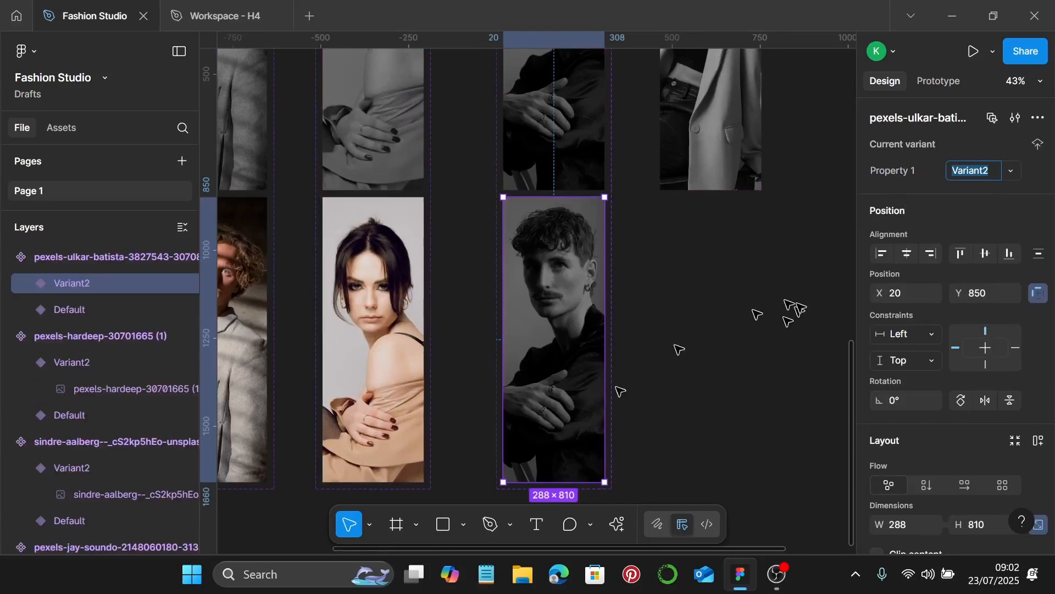
{"action": "left_click", "coordinate": [568, 406]}
{"action": "double_click", "coordinate": [568, 406]}
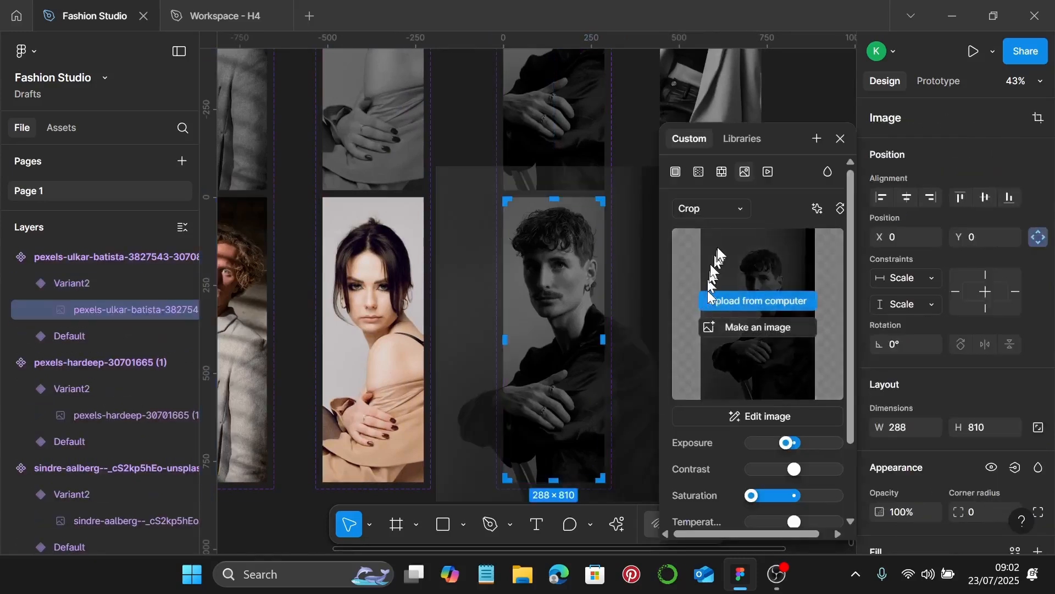
Raise exposure, restore saturation, and recrop the photo from the top and shift it up
{"action": "left_click_drag", "start_coordinate": [788, 443], "coordinate": [795, 442]}
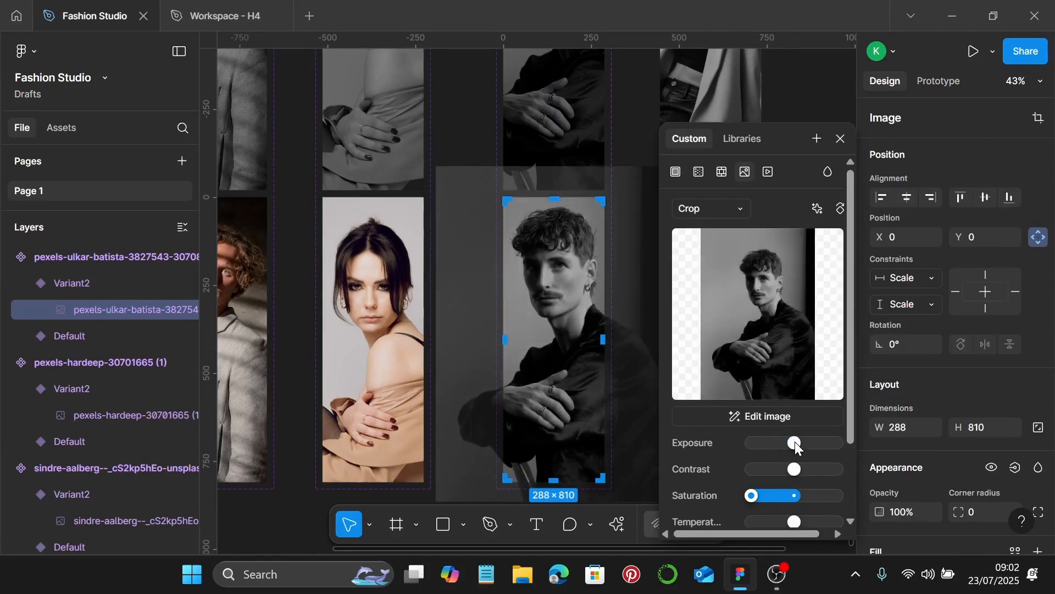
{"action": "left_click_drag", "start_coordinate": [751, 496], "coordinate": [789, 498]}
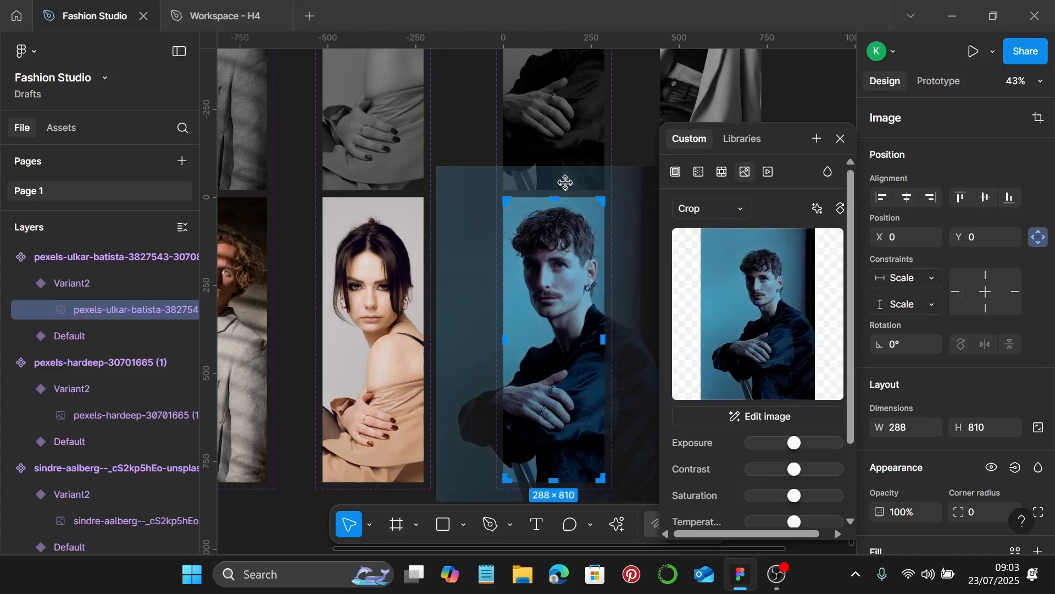
{"action": "left_click_drag", "start_coordinate": [566, 174], "coordinate": [568, 192]}
{"action": "scroll", "coordinate": [577, 275], "scroll_direction": "down", "scroll_amount": 5}
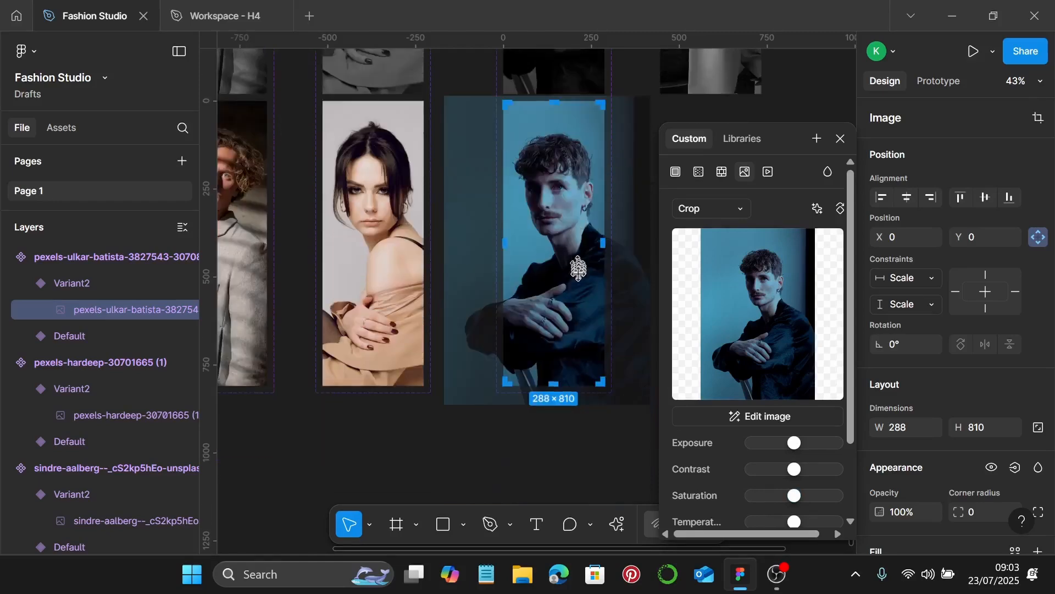
{"action": "scroll", "coordinate": [582, 385], "scroll_direction": "up", "scroll_amount": 5}
{"action": "scroll", "coordinate": [565, 357], "scroll_direction": "up", "scroll_amount": 2}
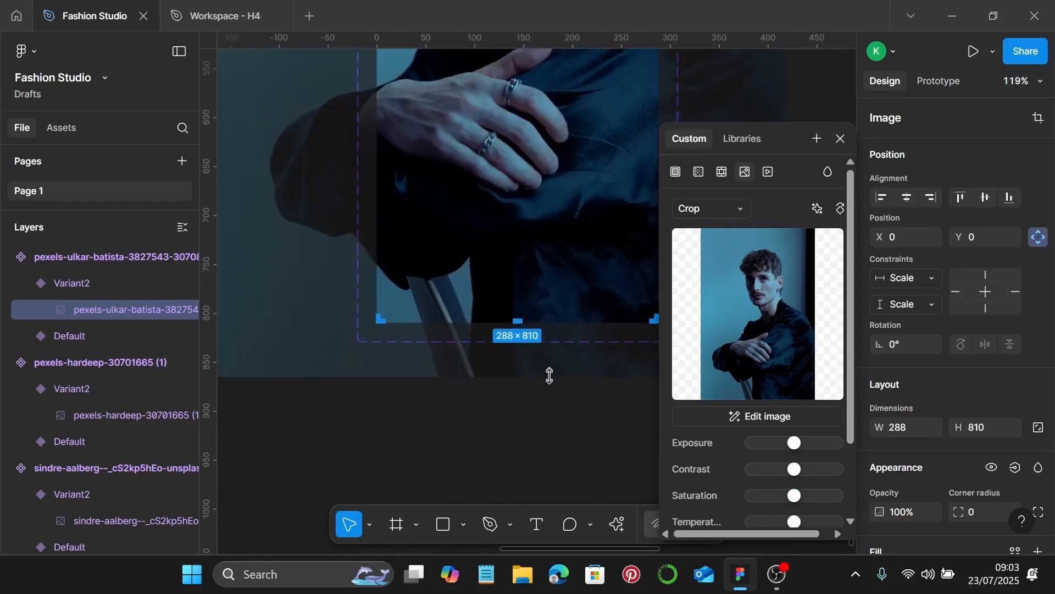
{"action": "left_click_drag", "start_coordinate": [549, 374], "coordinate": [559, 330]}
{"action": "scroll", "coordinate": [559, 330], "scroll_direction": "down", "scroll_amount": 4}
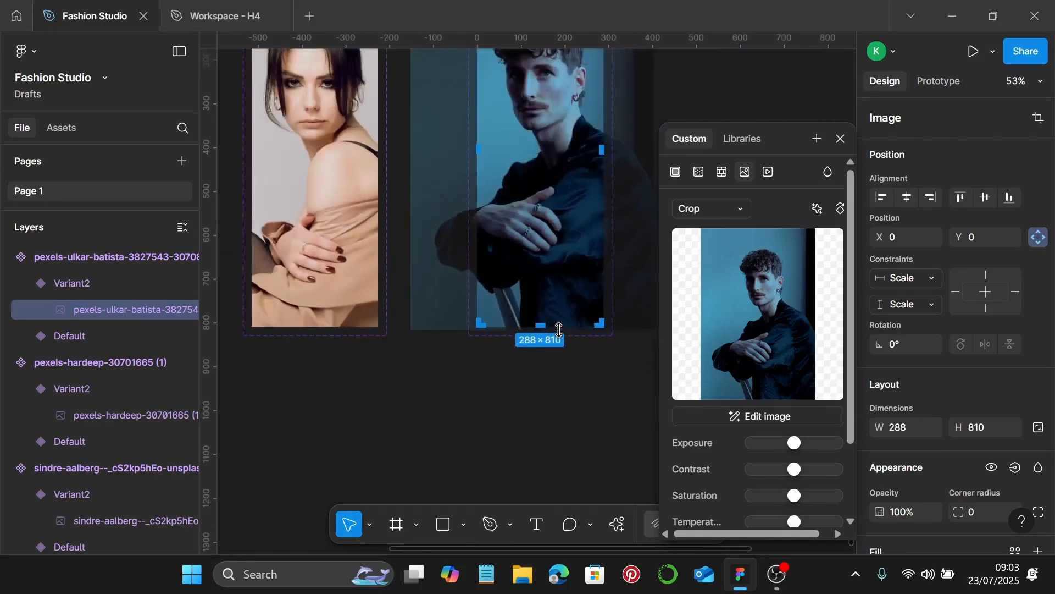
Finish the man's crop, close the image settings, and select the blazer woman's portrait
{"action": "key", "text": "Escape"}
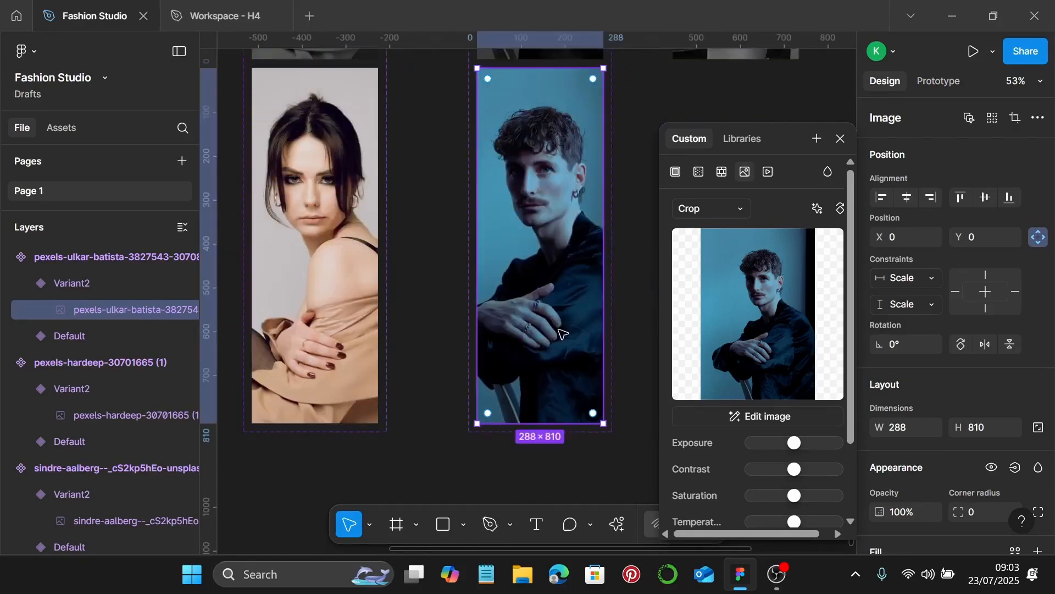
{"action": "left_click", "coordinate": [839, 138]}
{"action": "scroll", "coordinate": [770, 165], "scroll_direction": "right", "scroll_amount": 5}
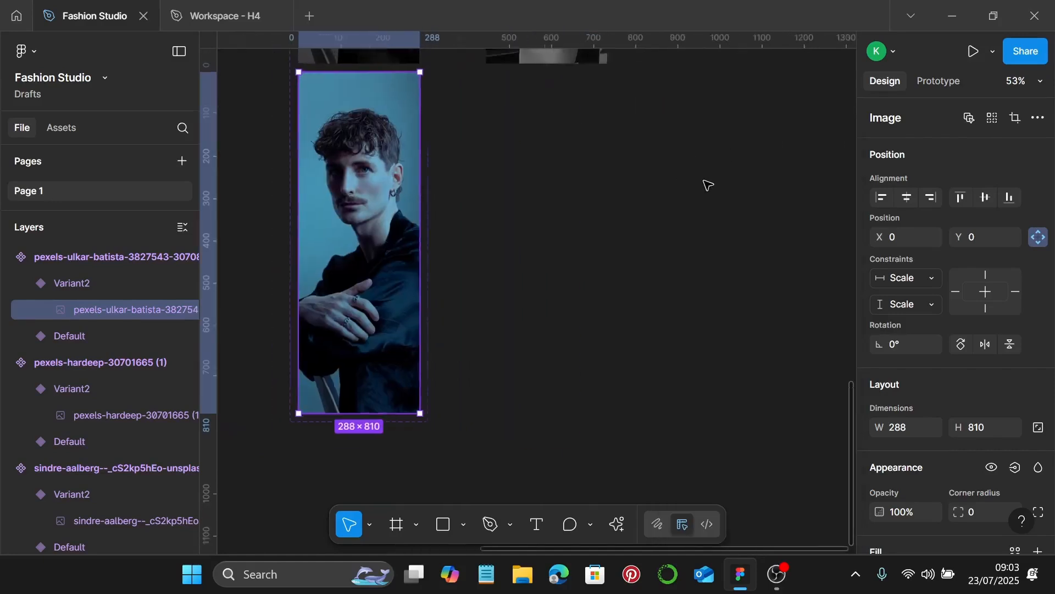
{"action": "scroll", "coordinate": [708, 185], "scroll_direction": "down", "scroll_amount": 3}
{"action": "left_click", "coordinate": [627, 242]}
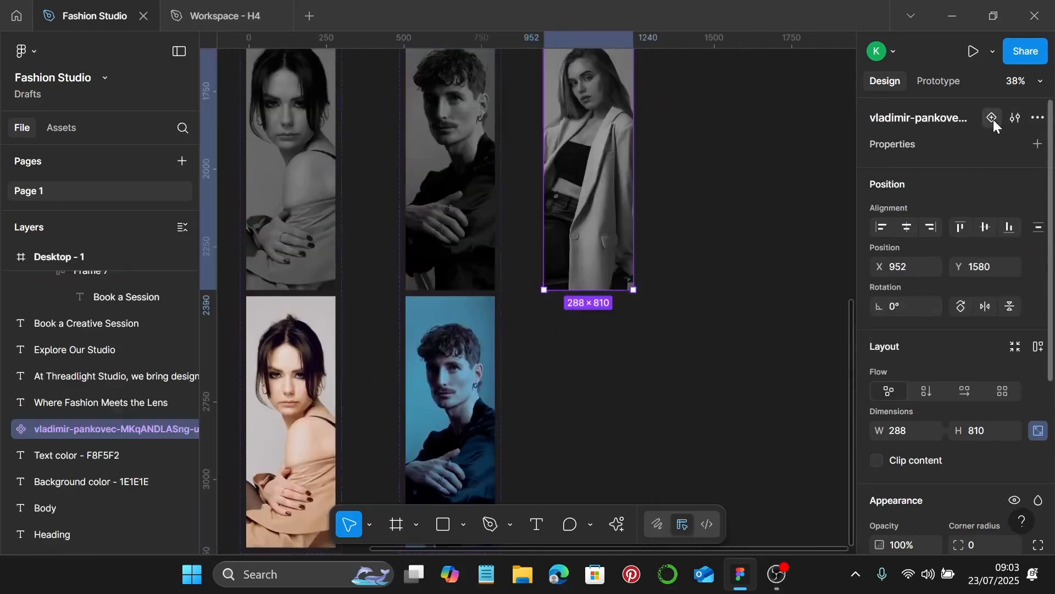
Add a Variant2 to the blazer portrait and open its photo's image adjustments
{"action": "left_click", "coordinate": [994, 126]}
{"action": "scroll", "coordinate": [700, 253], "scroll_direction": "down", "scroll_amount": 2}
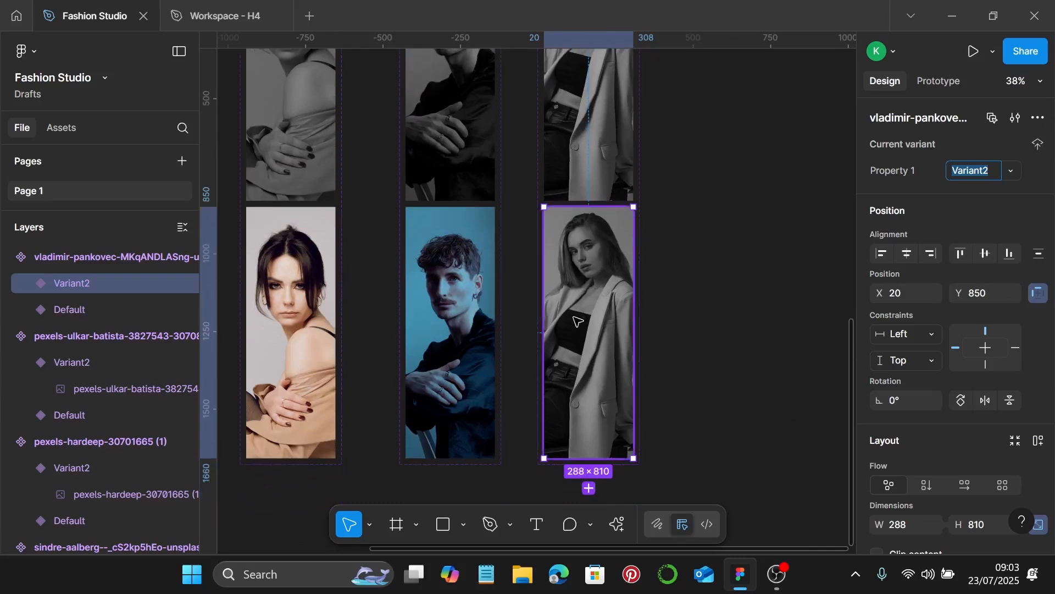
{"action": "double_click", "coordinate": [580, 321]}
{"action": "double_click", "coordinate": [573, 316]}
{"action": "scroll", "coordinate": [485, 352], "scroll_direction": "right", "scroll_amount": 1}
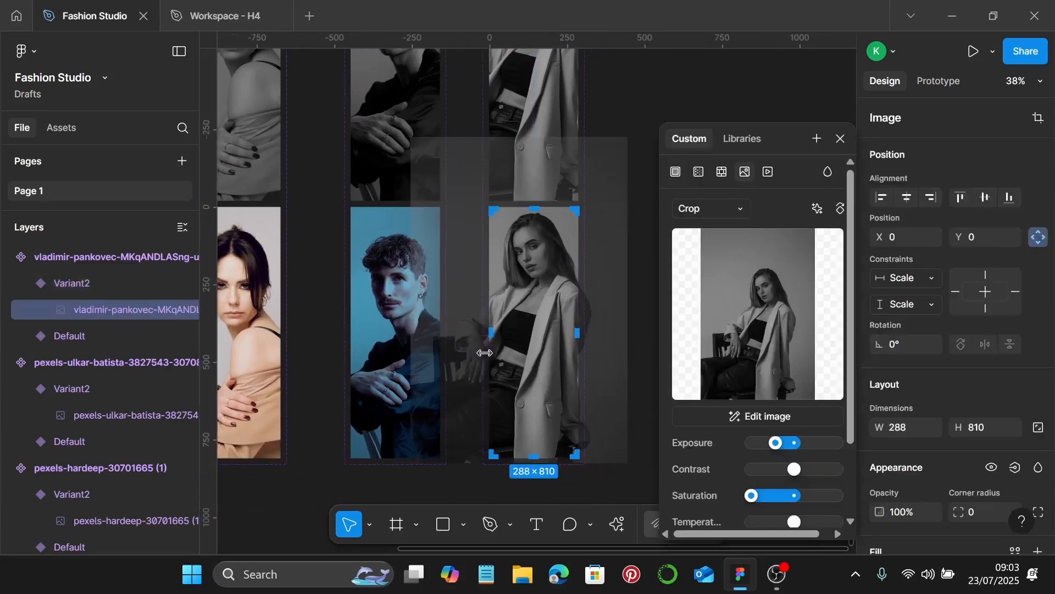
{"action": "scroll", "coordinate": [485, 353], "scroll_direction": "down", "scroll_amount": 1}
Restore normal exposure and full saturation, trim the crop from the top, and finish cropping
{"action": "left_click_drag", "start_coordinate": [759, 446], "coordinate": [795, 444]}
{"action": "left_click_drag", "start_coordinate": [752, 495], "coordinate": [791, 501]}
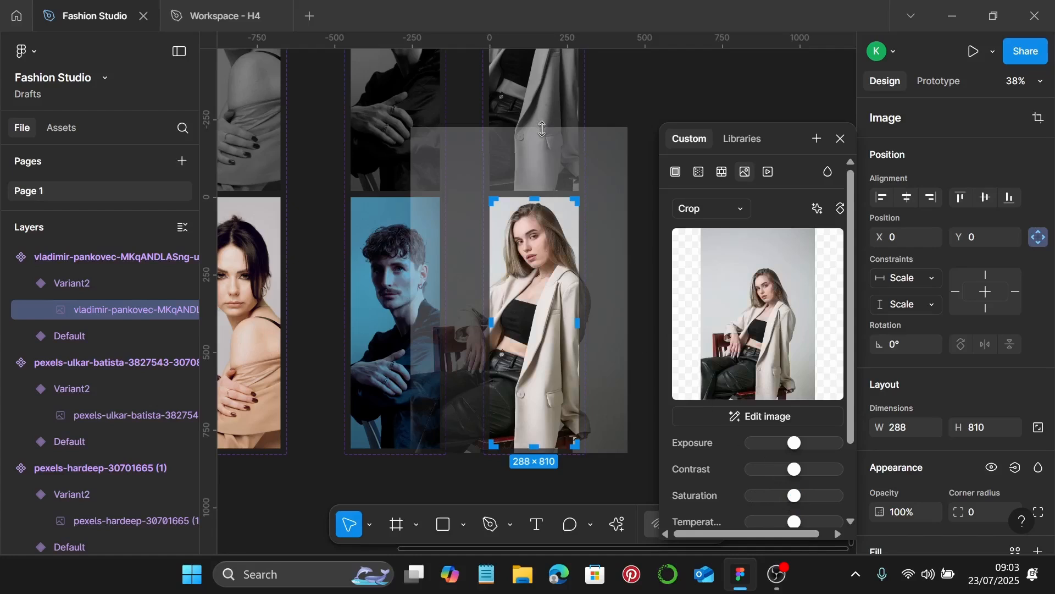
{"action": "left_click_drag", "start_coordinate": [542, 129], "coordinate": [548, 154]}
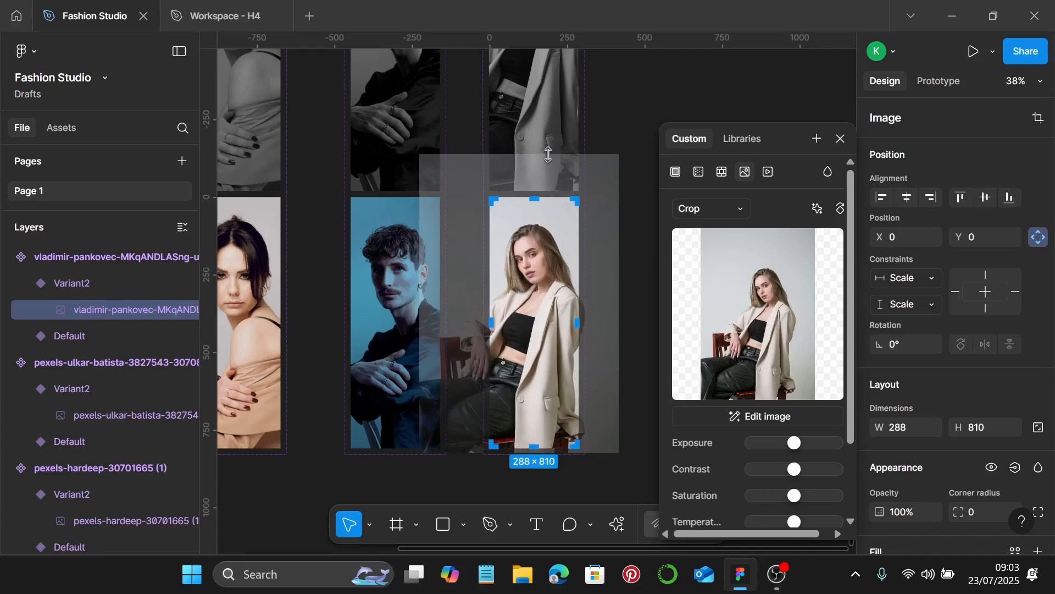
{"action": "scroll", "coordinate": [534, 357], "scroll_direction": "down", "scroll_amount": 1}
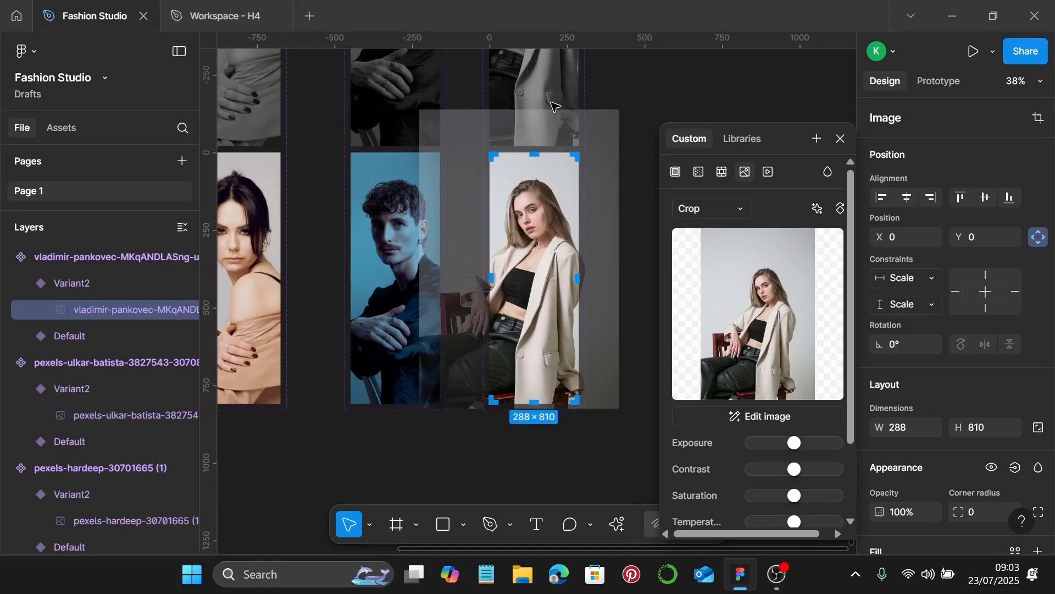
{"action": "left_click_drag", "start_coordinate": [550, 110], "coordinate": [550, 116]}
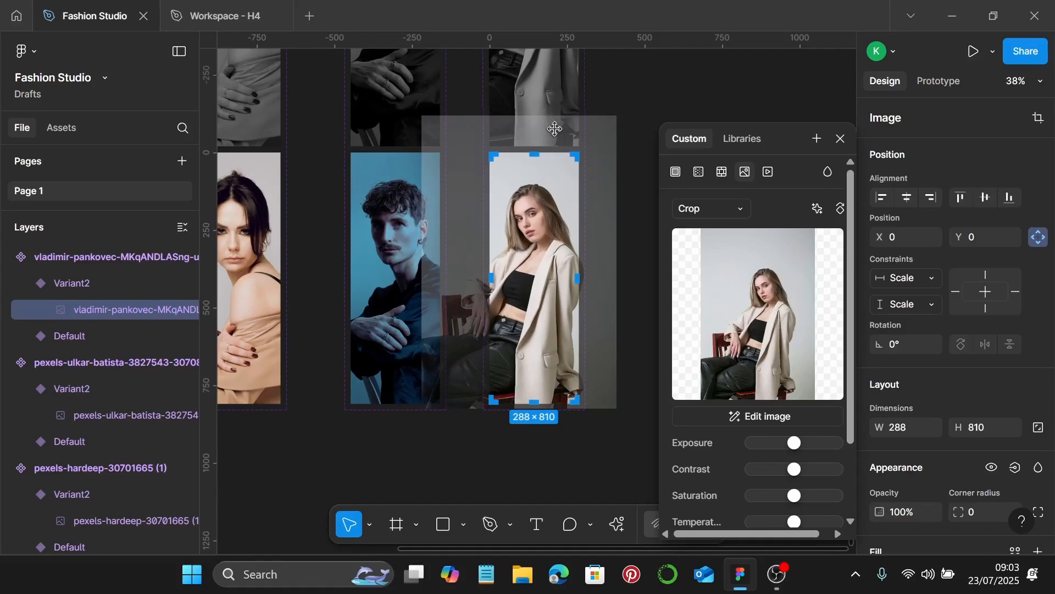
{"action": "key", "text": "Return"}
Deselect the finished image so its adjustment settings close
{"action": "left_click", "coordinate": [627, 207]}
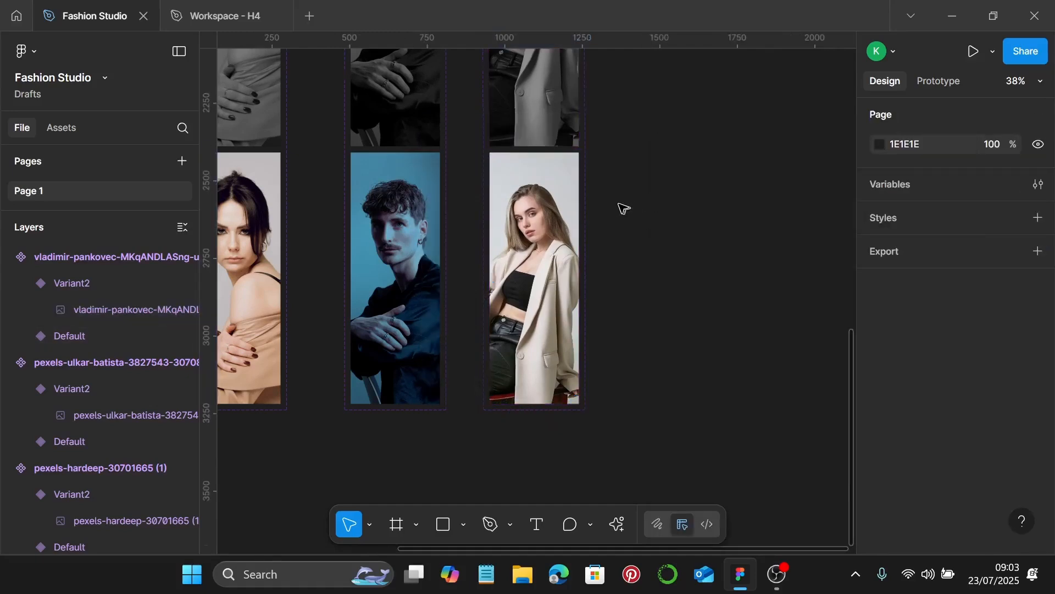
{"action": "scroll", "coordinate": [619, 203], "scroll_direction": "down", "scroll_amount": 3}
{"action": "scroll", "coordinate": [619, 204], "scroll_direction": "left", "scroll_amount": 5}
{"action": "scroll", "coordinate": [556, 384], "scroll_direction": "up", "scroll_amount": 2}
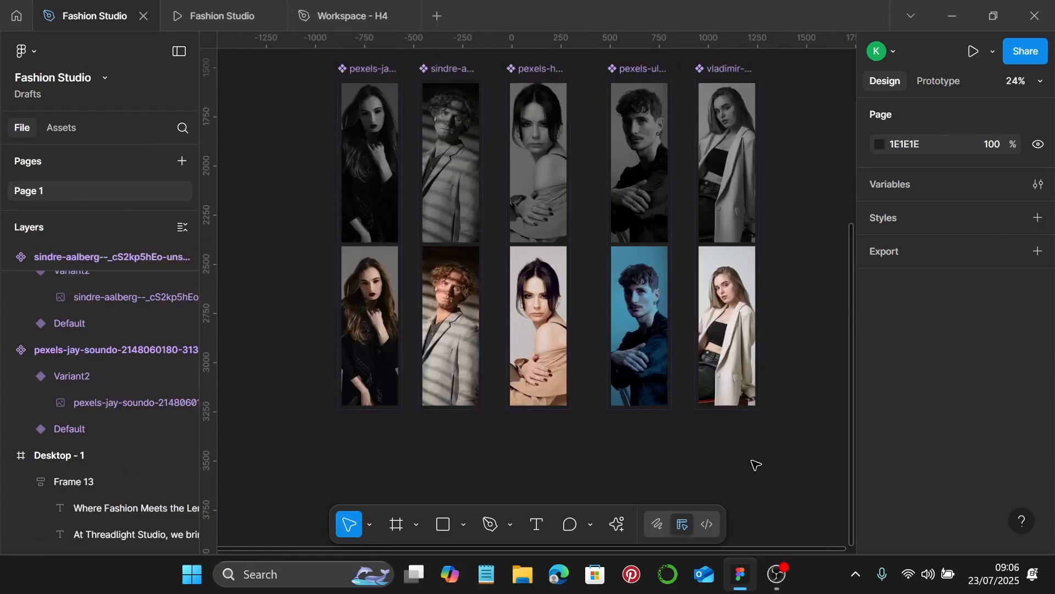
In Prototype mode, link the first portrait's Default to Variant2 with a While hovering trigger
{"action": "left_click", "coordinate": [938, 81]}
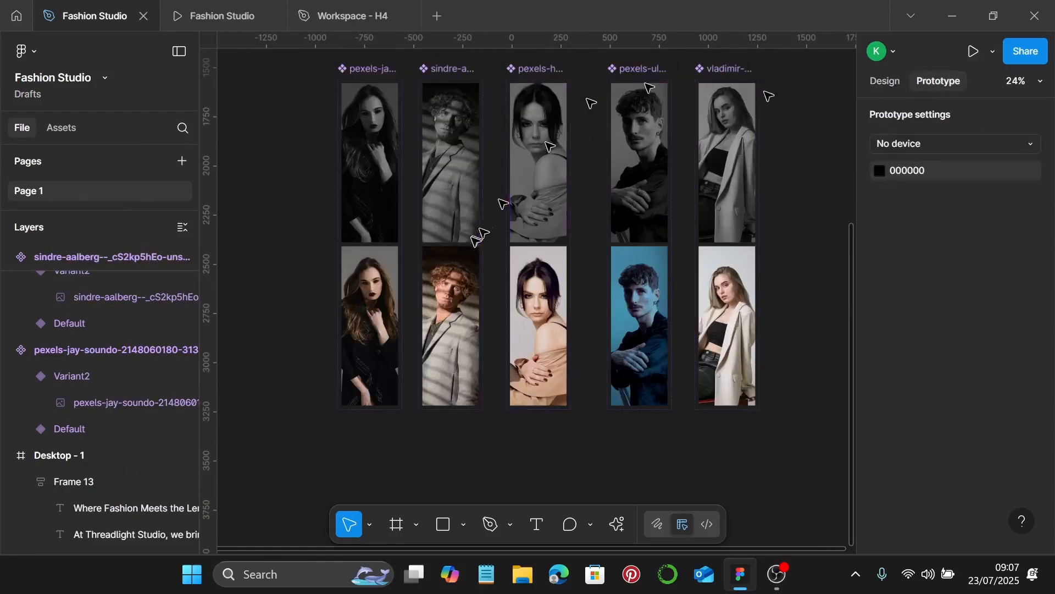
{"action": "scroll", "coordinate": [370, 237], "scroll_direction": "up", "scroll_amount": 5}
{"action": "scroll", "coordinate": [370, 236], "scroll_direction": "up", "scroll_amount": 8}
{"action": "left_click", "coordinate": [371, 242]}
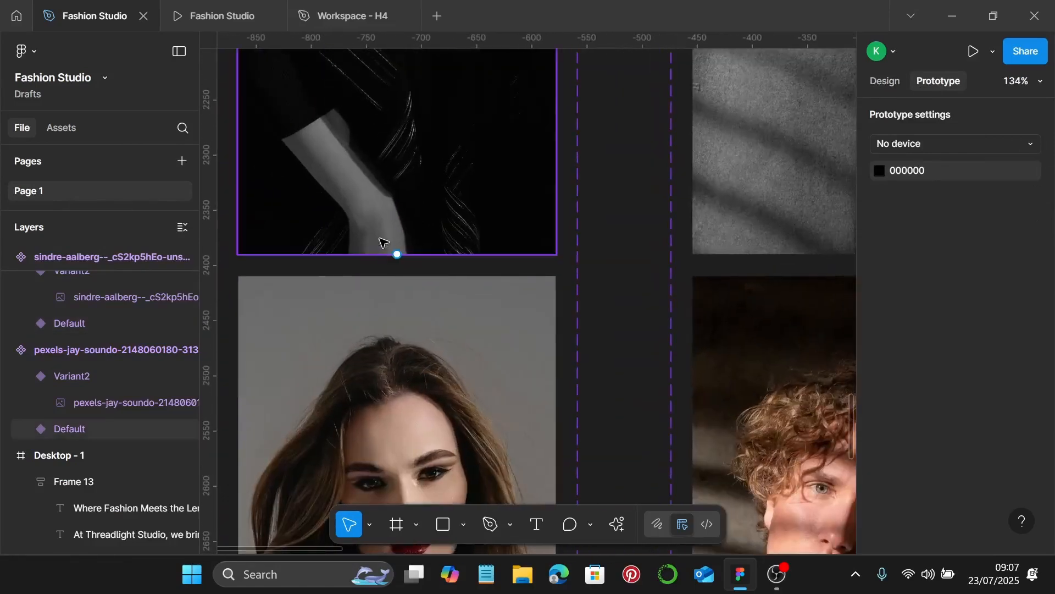
{"action": "left_click_drag", "start_coordinate": [400, 252], "coordinate": [396, 299]}
{"action": "left_click", "coordinate": [458, 366]}
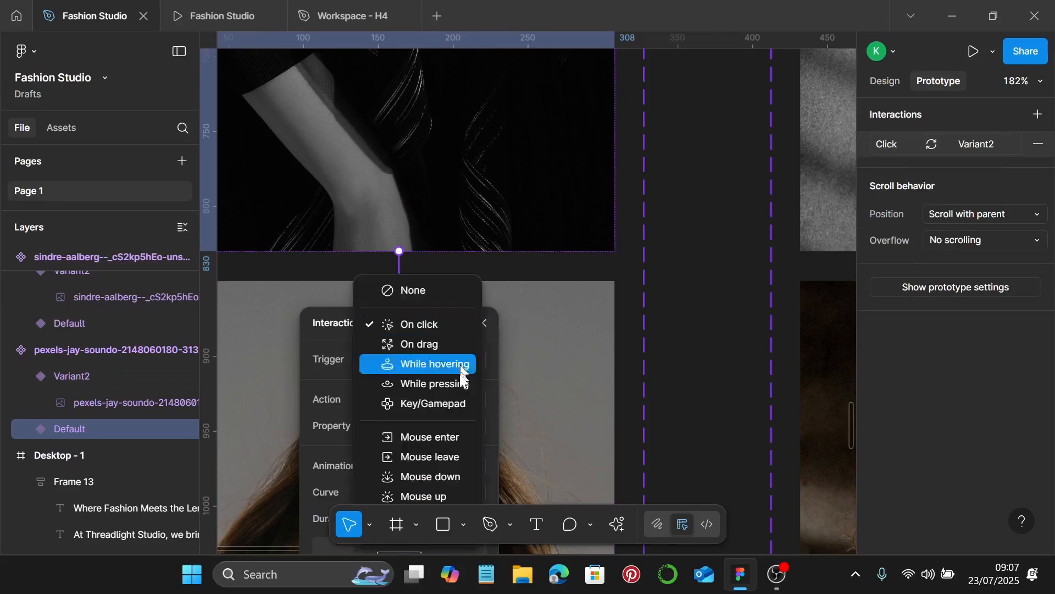
{"action": "left_click", "coordinate": [460, 367]}
{"action": "scroll", "coordinate": [560, 377], "scroll_direction": "down", "scroll_amount": 5}
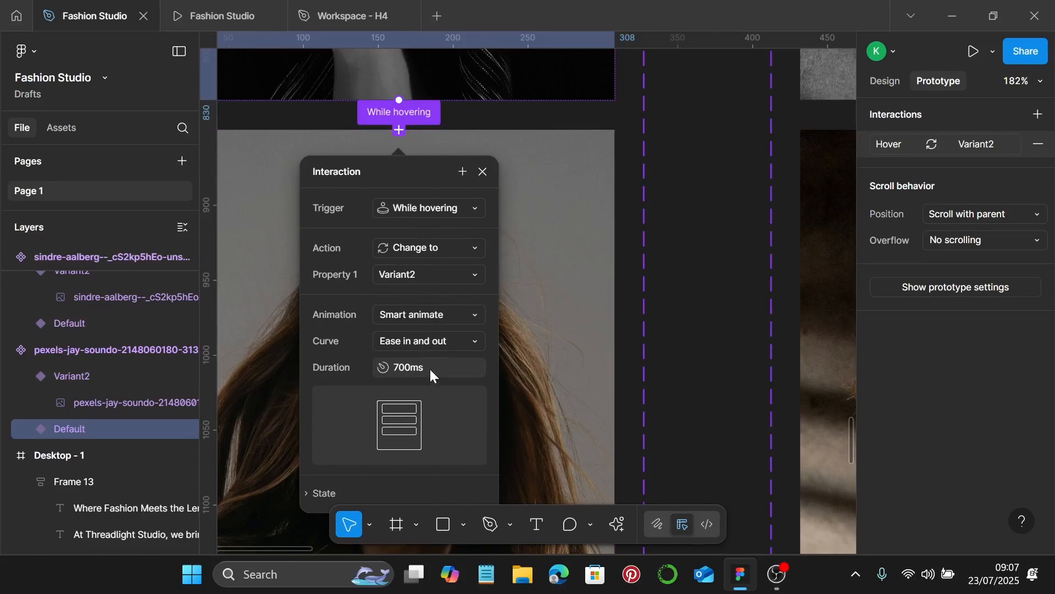
{"action": "scroll", "coordinate": [495, 380], "scroll_direction": "down", "scroll_amount": 5}
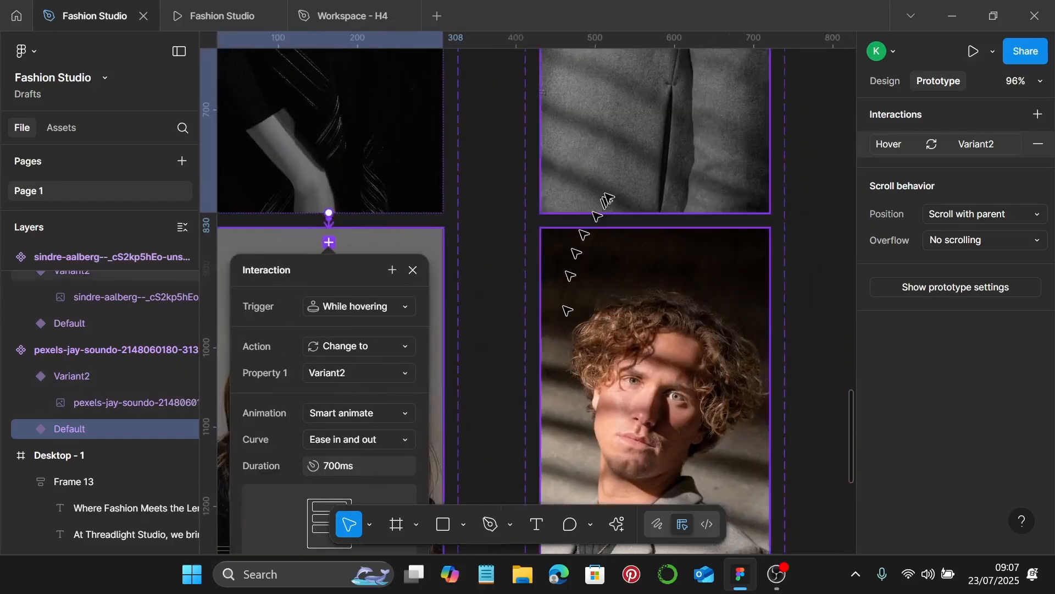
{"action": "scroll", "coordinate": [687, 183], "scroll_direction": "up", "scroll_amount": 3}
Connect the curly-haired man's Default variant to Variant2, undoing the stray extra variant
{"action": "left_click", "coordinate": [656, 211]}
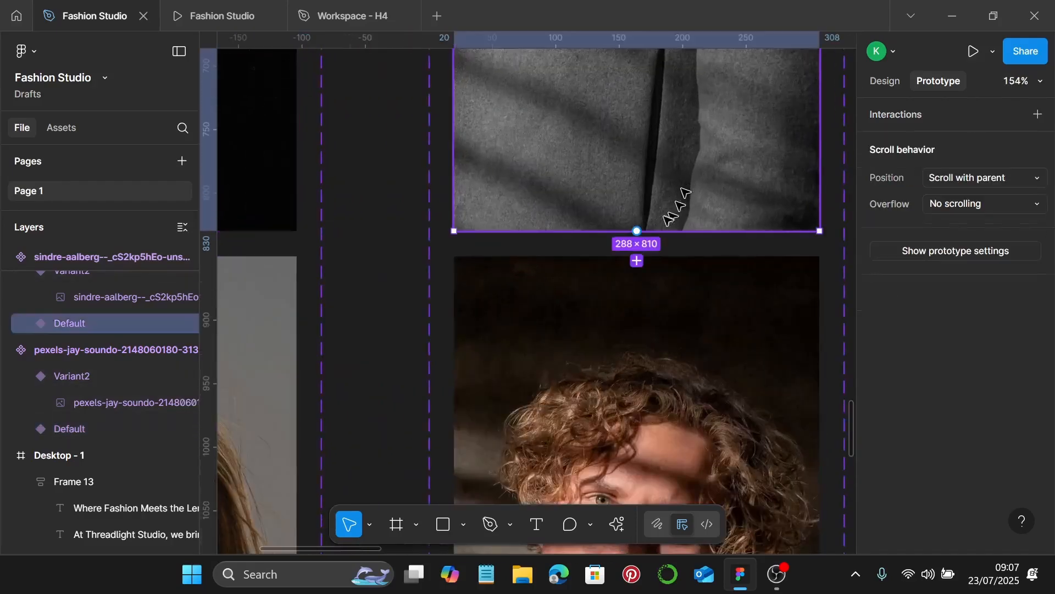
{"action": "left_click_drag", "start_coordinate": [637, 260], "coordinate": [671, 394]}
{"action": "key", "text": "ctrl+z"}
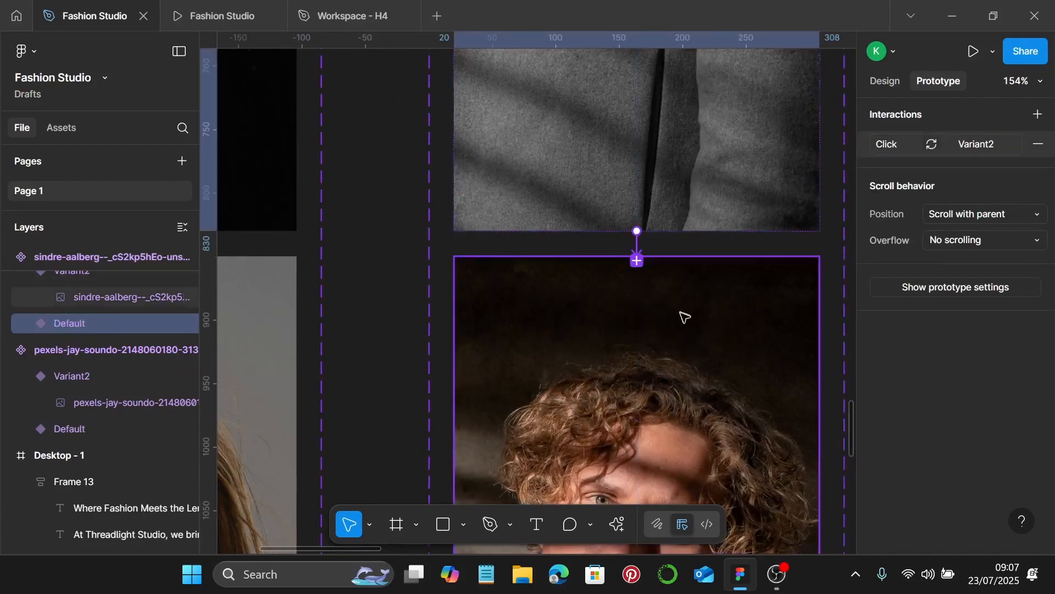
{"action": "scroll", "coordinate": [644, 256], "scroll_direction": "up", "scroll_amount": 3}
Set the new interaction's trigger to While hovering and close its settings
{"action": "left_click", "coordinate": [638, 244]}
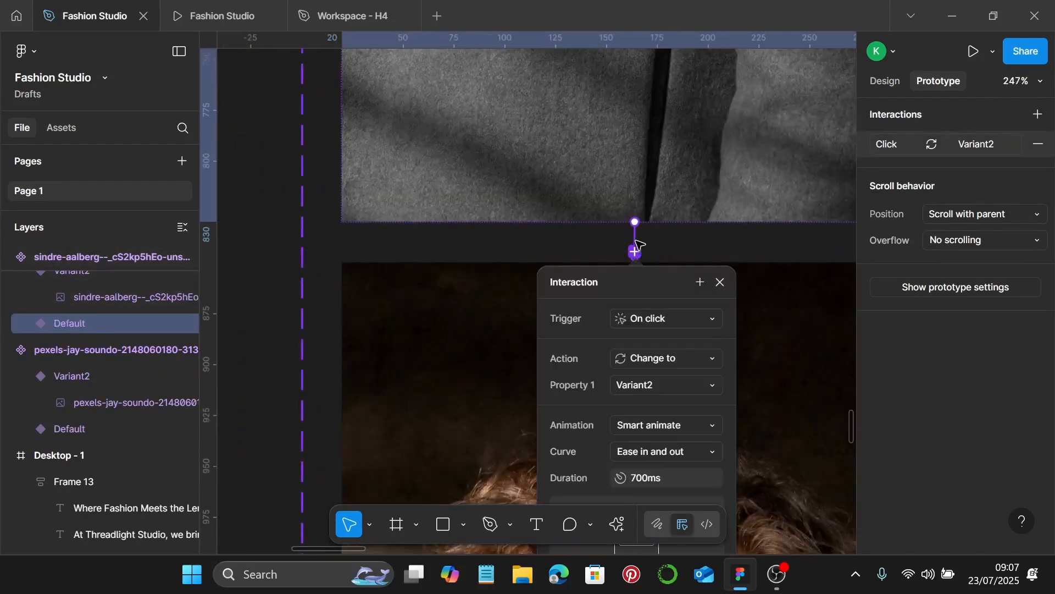
{"action": "left_click", "coordinate": [695, 323]}
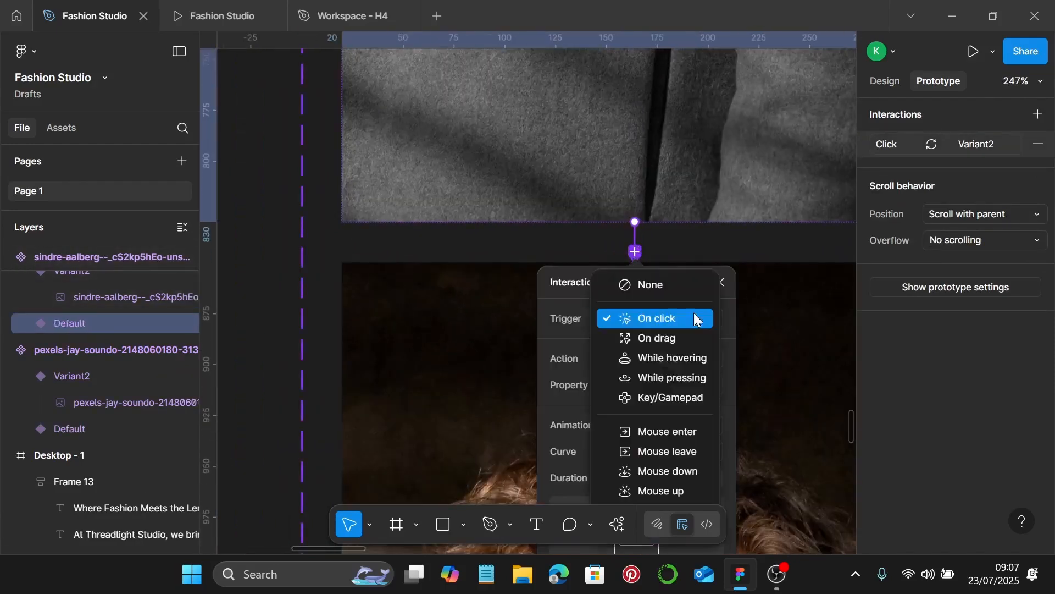
{"action": "left_click", "coordinate": [689, 360]}
{"action": "scroll", "coordinate": [713, 405], "scroll_direction": "down", "scroll_amount": 1}
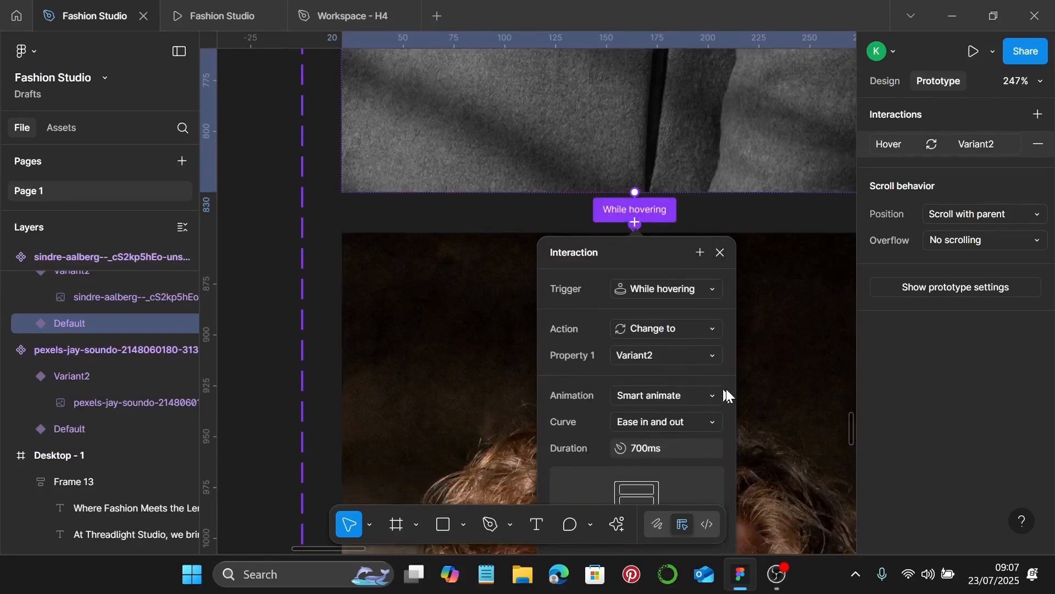
{"action": "scroll", "coordinate": [727, 391], "scroll_direction": "down", "scroll_amount": 5}
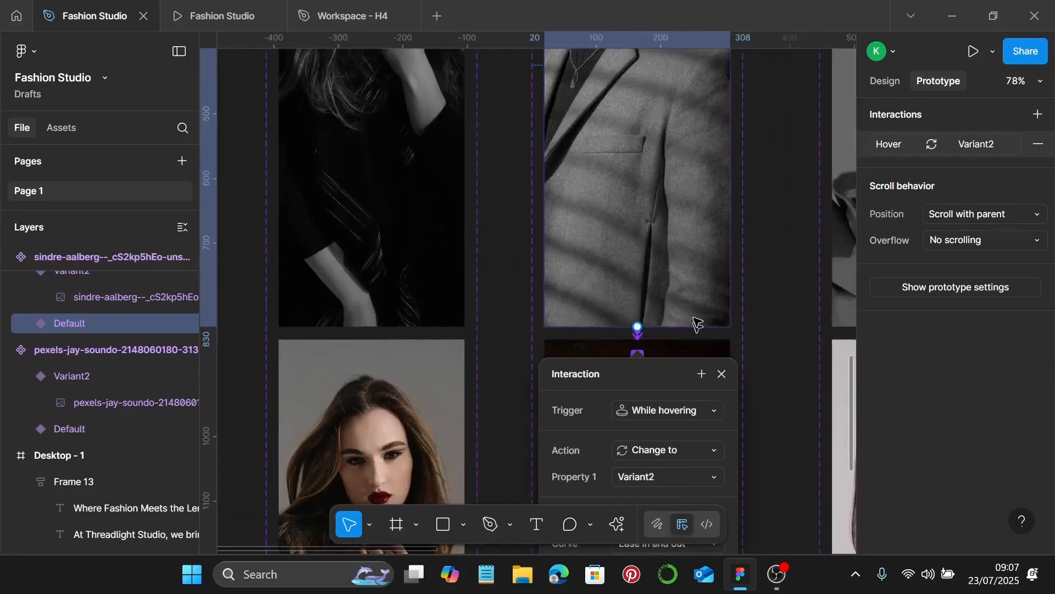
{"action": "left_click", "coordinate": [722, 373]}
{"action": "scroll", "coordinate": [720, 364], "scroll_direction": "down", "scroll_amount": 3}
{"action": "scroll", "coordinate": [704, 366], "scroll_direction": "right", "scroll_amount": 5}
{"action": "scroll", "coordinate": [699, 360], "scroll_direction": "down", "scroll_amount": 2}
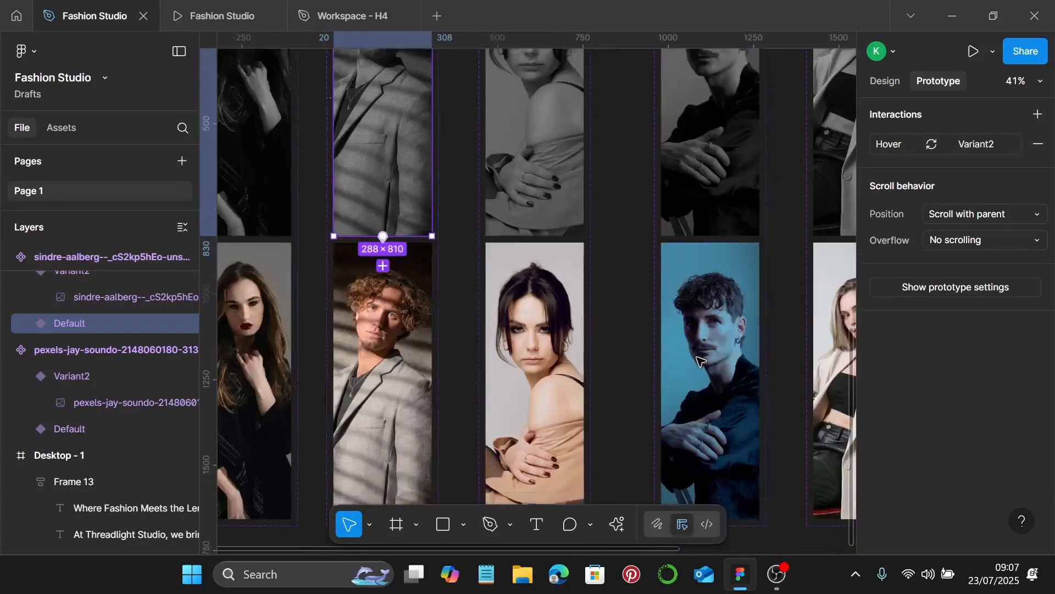
{"action": "scroll", "coordinate": [587, 219], "scroll_direction": "up", "scroll_amount": 5}
Link the hand portrait's Default to Variant2 with a While hovering trigger
{"action": "left_click", "coordinate": [506, 214]}
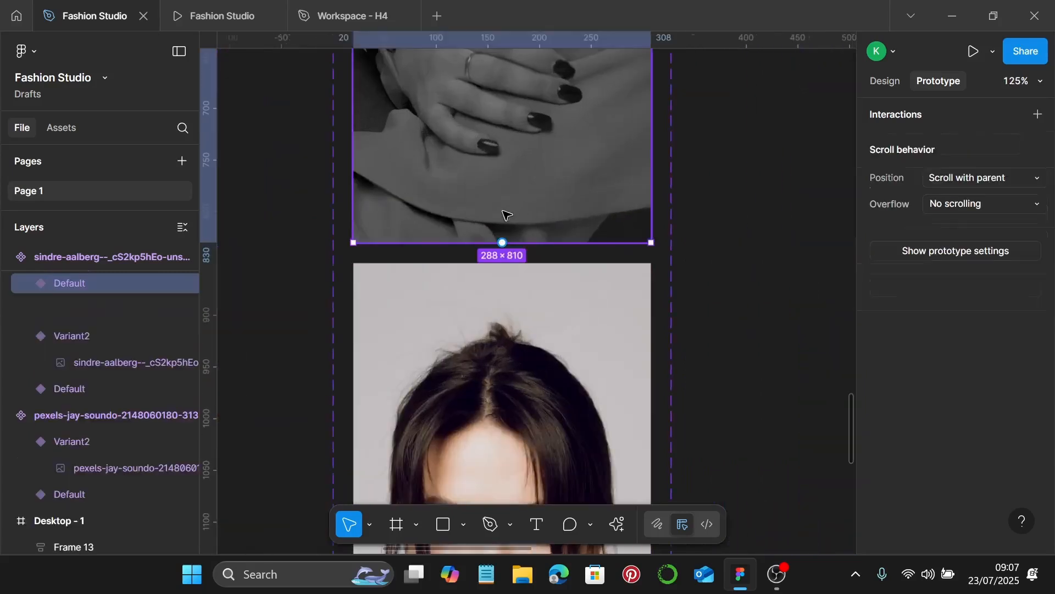
{"action": "scroll", "coordinate": [505, 247], "scroll_direction": "up", "scroll_amount": 2}
{"action": "left_click_drag", "start_coordinate": [506, 248], "coordinate": [506, 290]}
{"action": "left_click", "coordinate": [549, 354]}
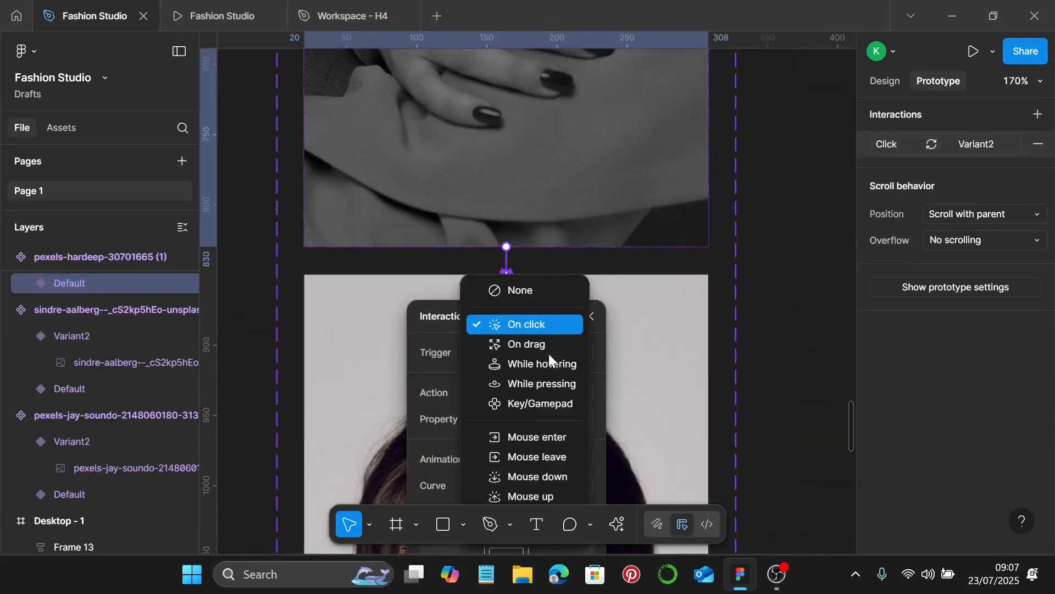
{"action": "left_click", "coordinate": [553, 364]}
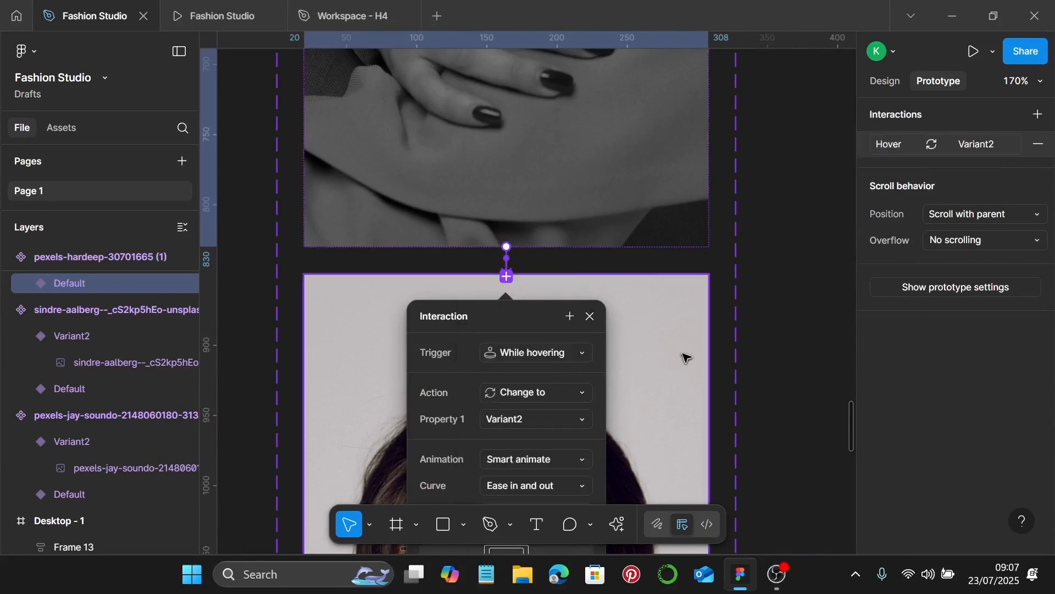
{"action": "scroll", "coordinate": [671, 353], "scroll_direction": "down", "scroll_amount": 4}
{"action": "left_click", "coordinate": [655, 325]}
{"action": "scroll", "coordinate": [654, 325], "scroll_direction": "down", "scroll_amount": 3}
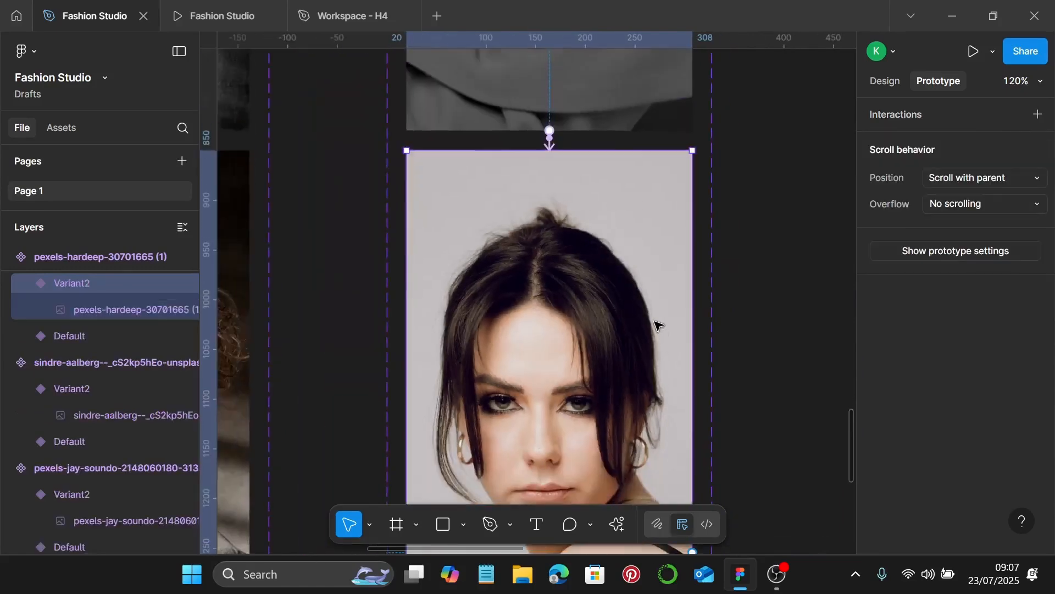
{"action": "scroll", "coordinate": [655, 325], "scroll_direction": "right", "scroll_amount": 3}
{"action": "scroll", "coordinate": [654, 325], "scroll_direction": "right", "scroll_amount": 4}
{"action": "scroll", "coordinate": [651, 323], "scroll_direction": "up", "scroll_amount": 4}
Link the next portrait's Default to its Variant2, triggered While hovering
{"action": "left_click", "coordinate": [651, 300]}
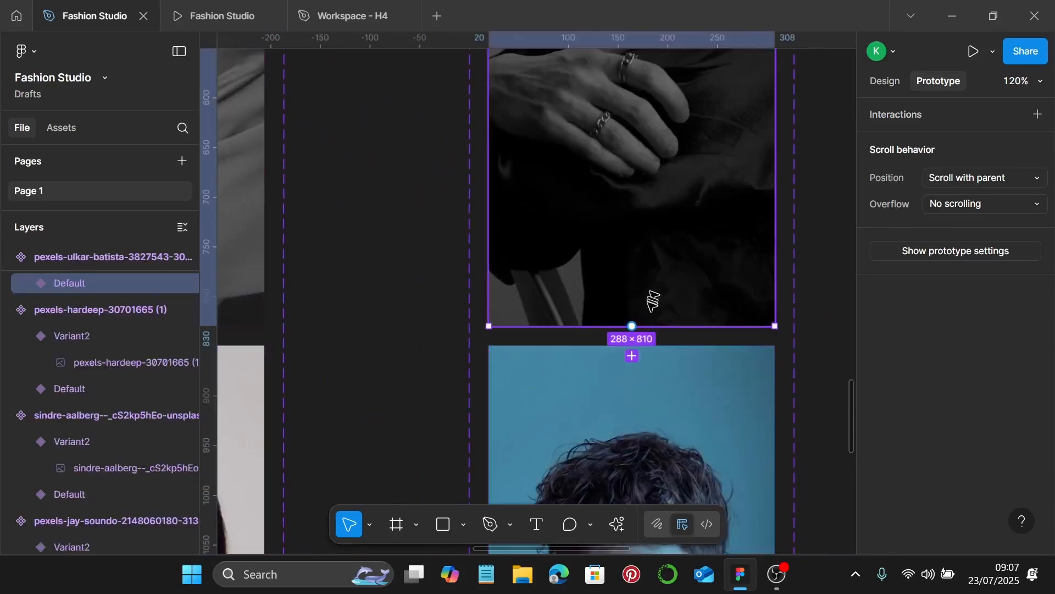
{"action": "scroll", "coordinate": [650, 308], "scroll_direction": "up", "scroll_amount": 3}
{"action": "left_click_drag", "start_coordinate": [632, 328], "coordinate": [630, 360]}
{"action": "scroll", "coordinate": [696, 336], "scroll_direction": "down", "scroll_amount": 3}
{"action": "left_click", "coordinate": [684, 325]}
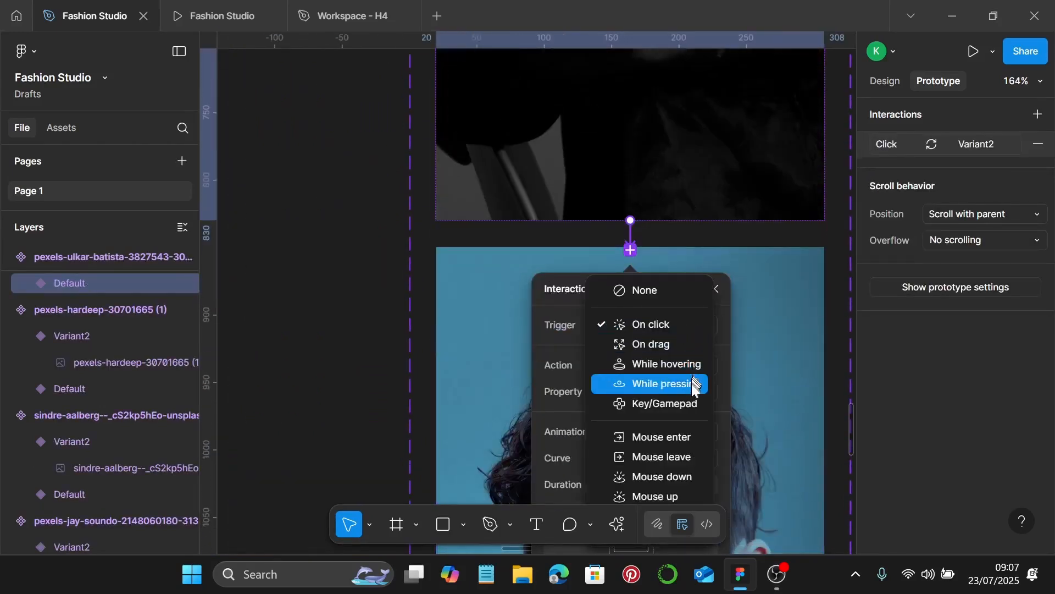
{"action": "left_click", "coordinate": [689, 364]}
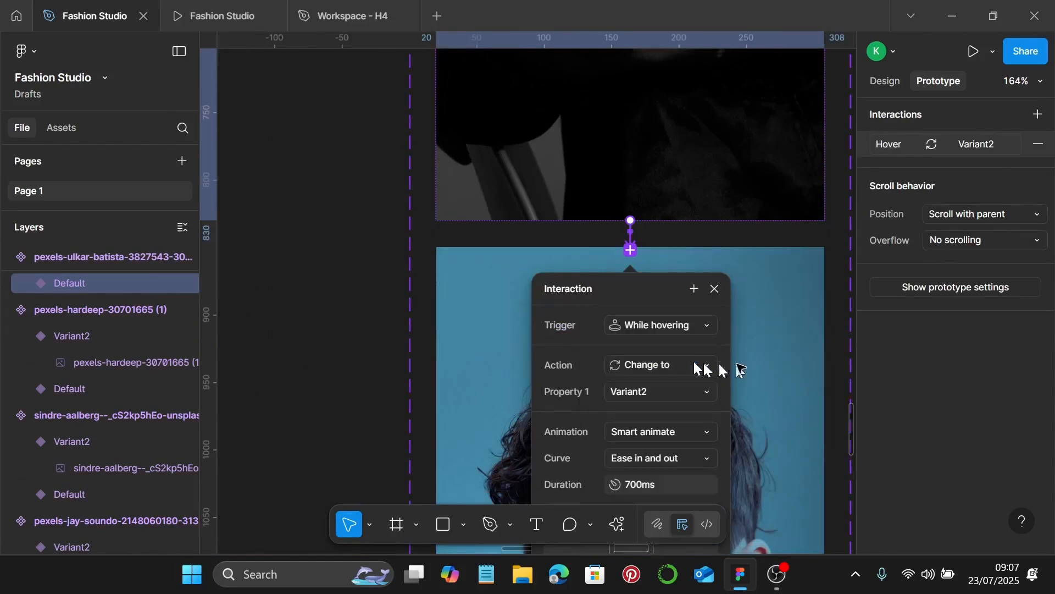
{"action": "scroll", "coordinate": [746, 368], "scroll_direction": "down", "scroll_amount": 3}
{"action": "scroll", "coordinate": [731, 365], "scroll_direction": "right", "scroll_amount": 8}
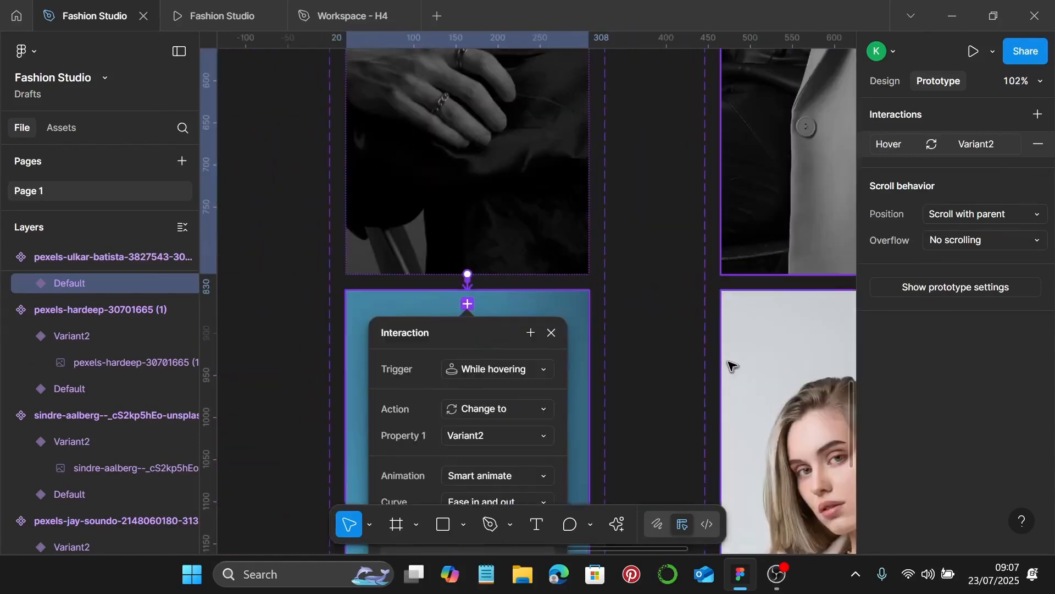
{"action": "scroll", "coordinate": [691, 256], "scroll_direction": "up", "scroll_amount": 3}
Link the last portrait's Default to its second variant while hovering and close the settings
{"action": "left_click", "coordinate": [638, 257]}
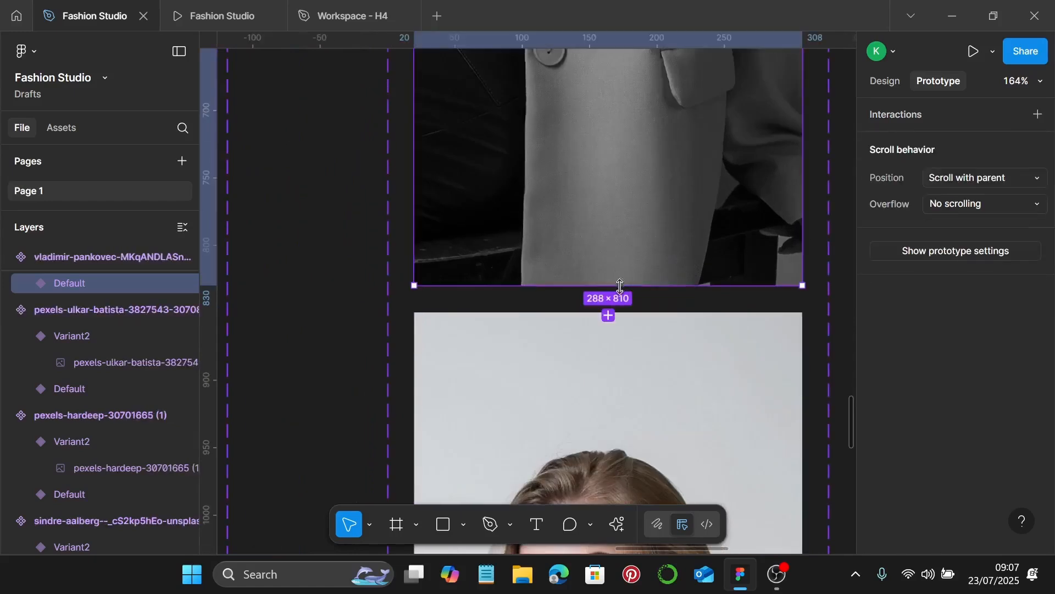
{"action": "left_click_drag", "start_coordinate": [608, 285], "coordinate": [618, 329]}
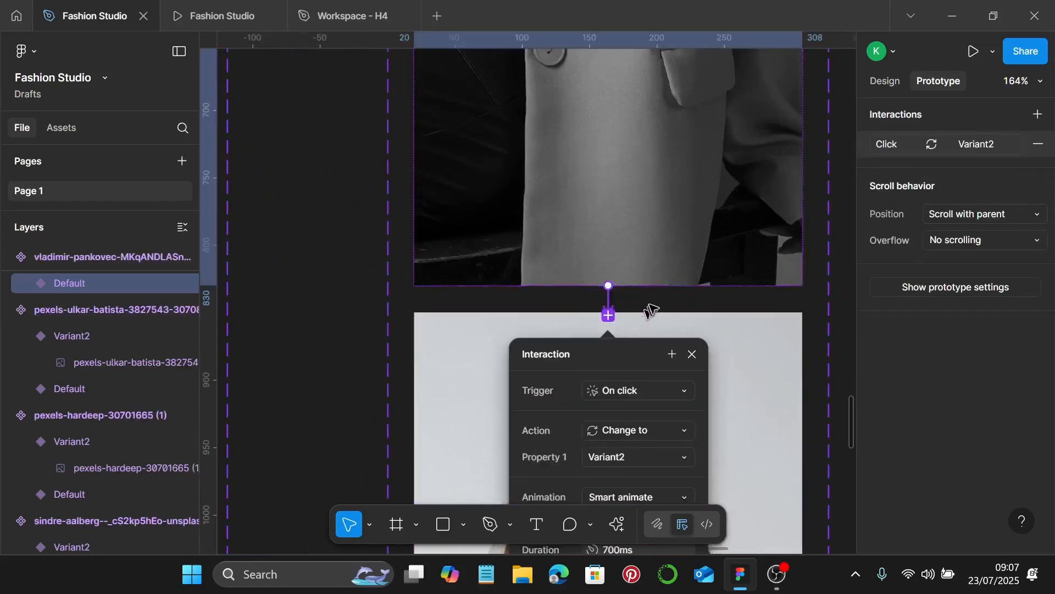
{"action": "left_click", "coordinate": [675, 194]}
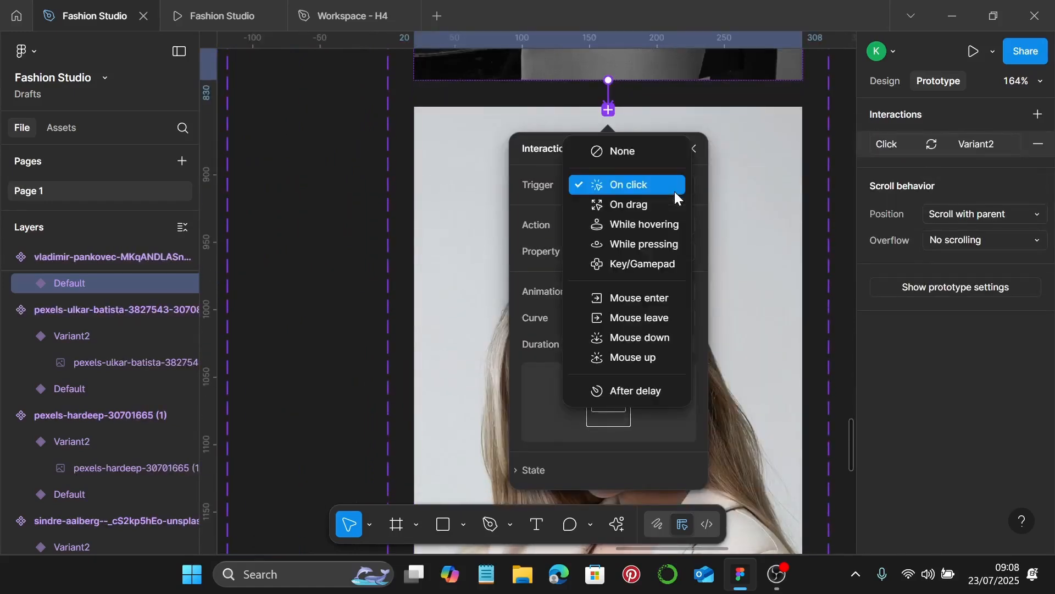
{"action": "left_click", "coordinate": [666, 228]}
{"action": "scroll", "coordinate": [701, 328], "scroll_direction": "down", "scroll_amount": 10}
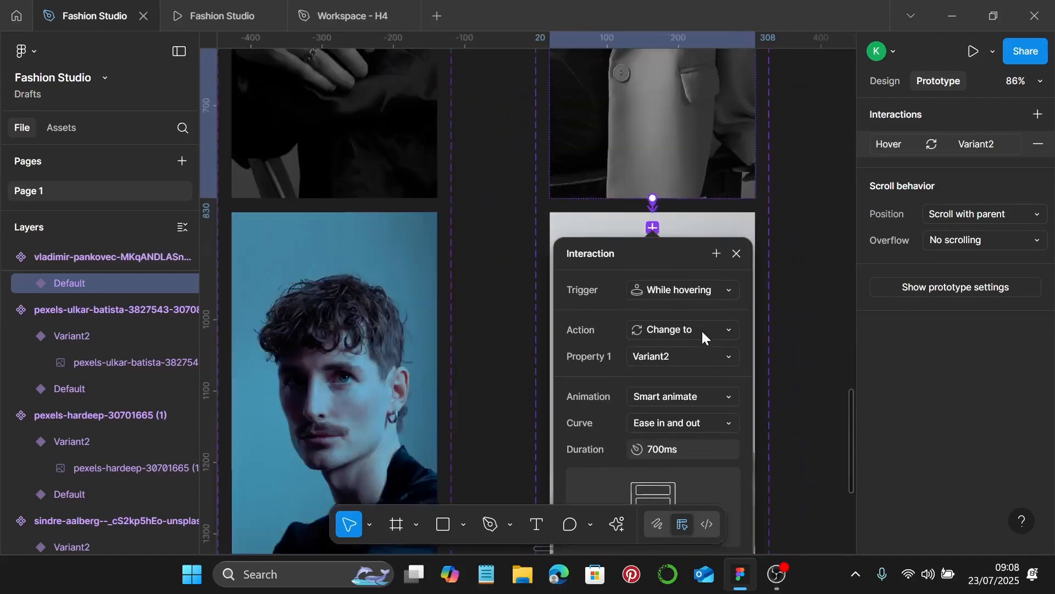
{"action": "left_click", "coordinate": [763, 237]}
Back in Design properties, select Desktop - 1 and set its fill hex to 1E1E1E
{"action": "scroll", "coordinate": [763, 237], "scroll_direction": "down", "scroll_amount": 4}
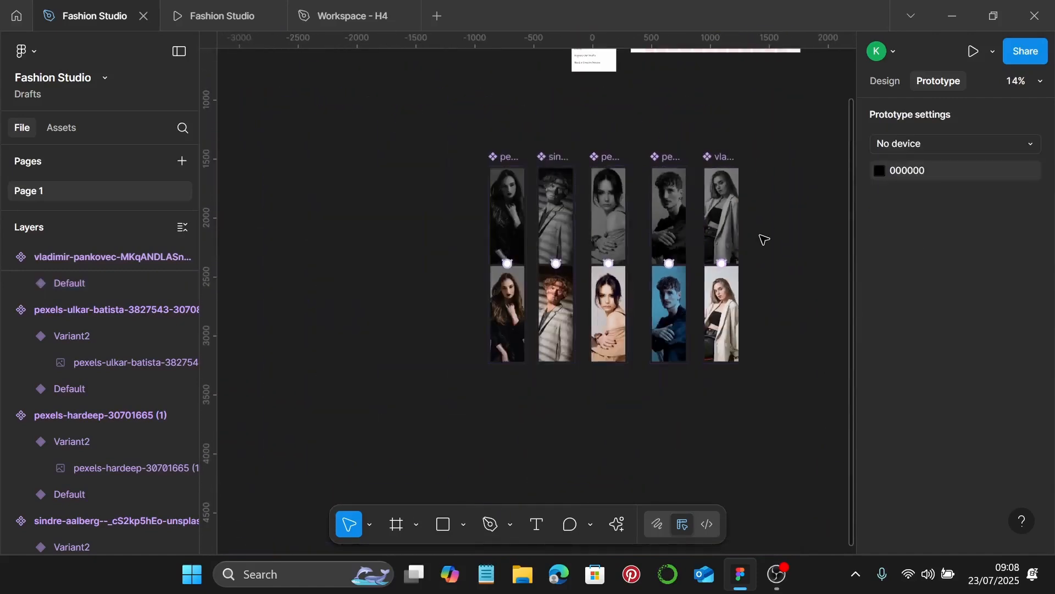
{"action": "left_click", "coordinate": [887, 81]}
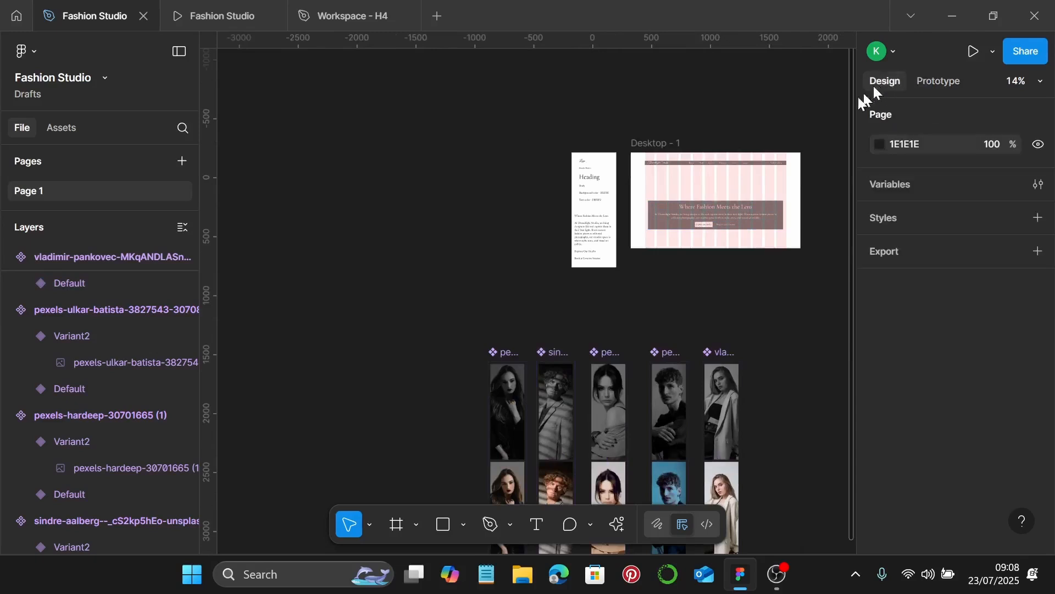
{"action": "scroll", "coordinate": [792, 155], "scroll_direction": "up", "scroll_amount": 4}
{"action": "scroll", "coordinate": [447, 236], "scroll_direction": "up", "scroll_amount": 2}
{"action": "scroll", "coordinate": [447, 236], "scroll_direction": "up", "scroll_amount": 4}
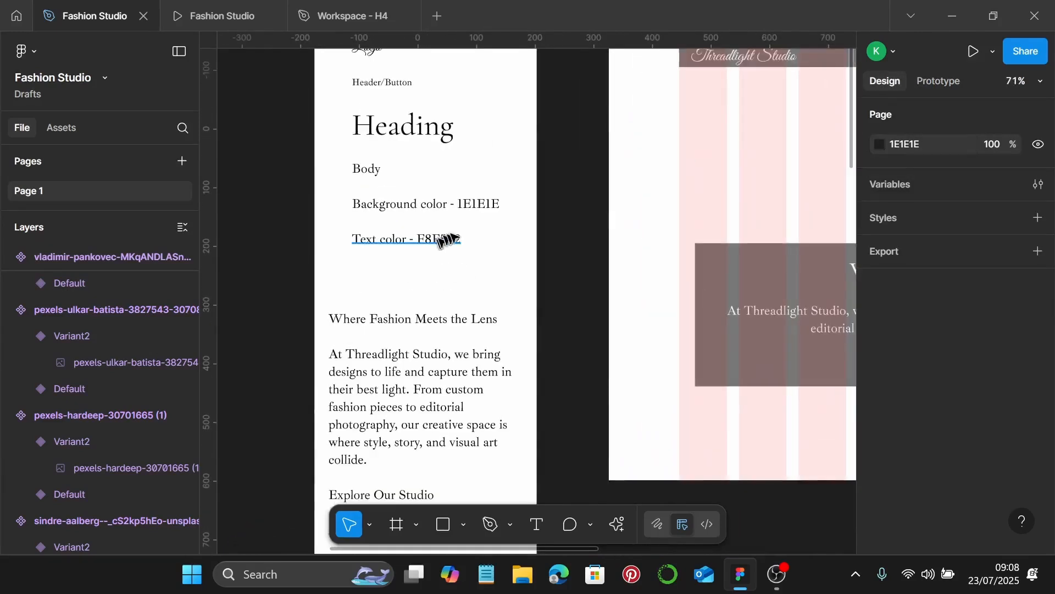
{"action": "scroll", "coordinate": [440, 237], "scroll_direction": "down", "scroll_amount": 3}
{"action": "left_click", "coordinate": [586, 122]}
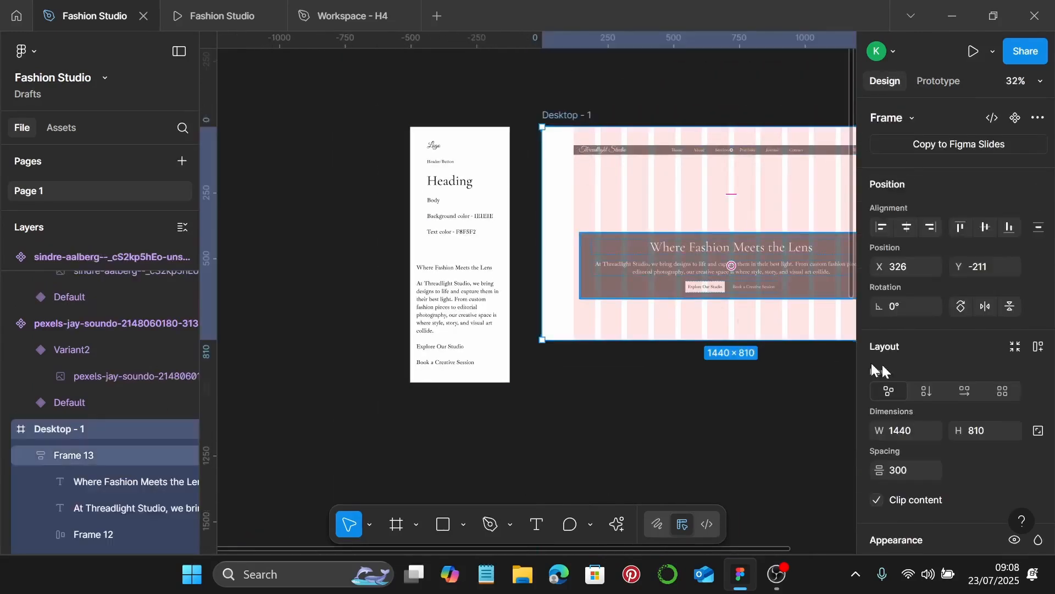
{"action": "scroll", "coordinate": [919, 330], "scroll_direction": "down", "scroll_amount": 5}
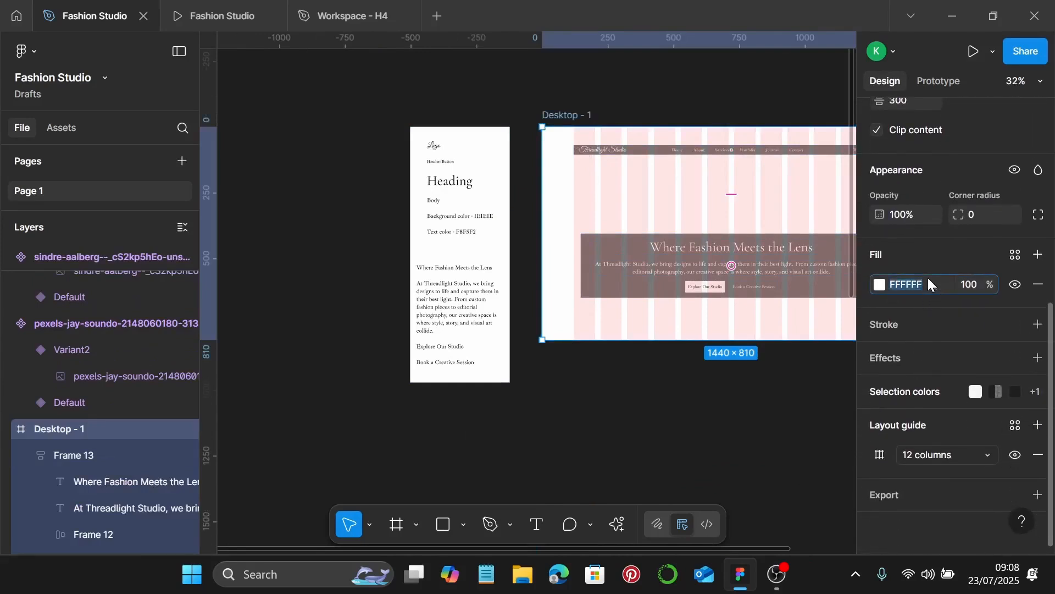
{"action": "type", "text": "1e1e1e"}
{"action": "key", "text": "Return"}
{"action": "scroll", "coordinate": [729, 286], "scroll_direction": "down", "scroll_amount": 3}
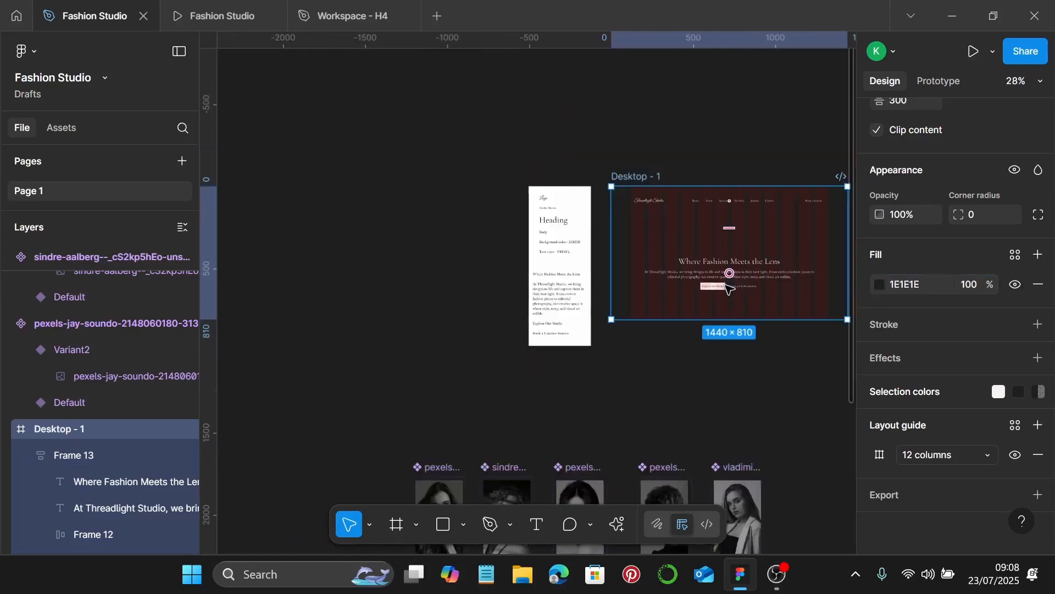
{"action": "scroll", "coordinate": [672, 257], "scroll_direction": "down", "scroll_amount": 3}
Drag instances of the five black-and-white portraits up onto open canvas
{"action": "left_click", "coordinate": [435, 360]}
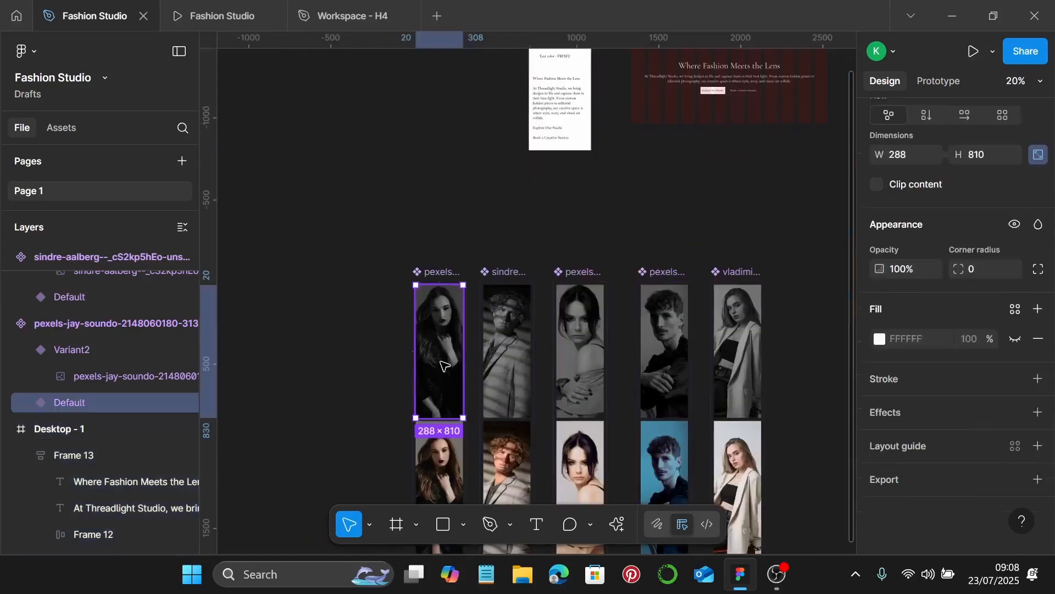
{"action": "left_click_drag", "start_coordinate": [442, 358], "coordinate": [402, 182]}
{"action": "left_click_drag", "start_coordinate": [503, 348], "coordinate": [476, 165]}
{"action": "left_click_drag", "start_coordinate": [593, 360], "coordinate": [647, 220]}
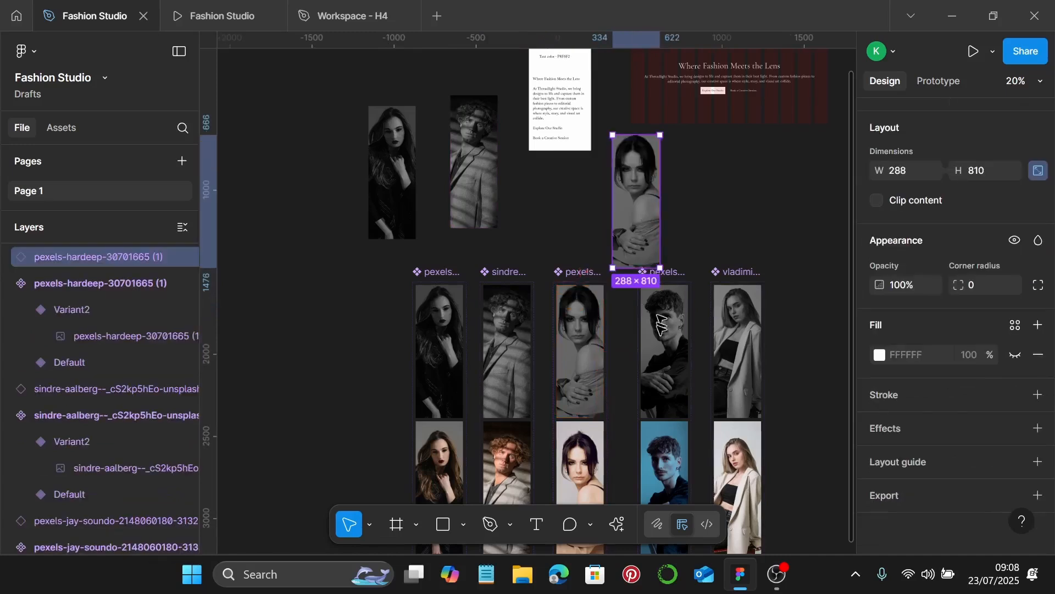
{"action": "left_click_drag", "start_coordinate": [665, 352], "coordinate": [706, 204]}
{"action": "left_click", "coordinate": [731, 366]}
{"action": "left_click_drag", "start_coordinate": [732, 365], "coordinate": [787, 201]}
{"action": "scroll", "coordinate": [787, 202], "scroll_direction": "up", "scroll_amount": 1}
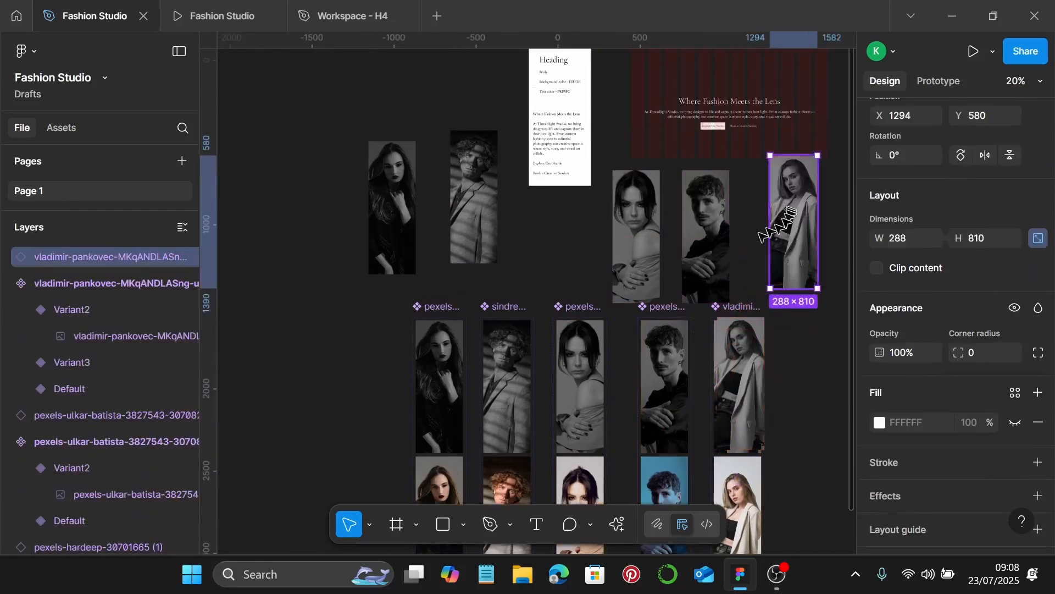
Select all five portraits, align their vertical centres and set spacing to 0
{"action": "left_click", "coordinate": [471, 214]}
{"action": "left_click", "coordinate": [406, 215], "text": "shift"}
{"action": "left_click", "coordinate": [635, 237], "text": "shift"}
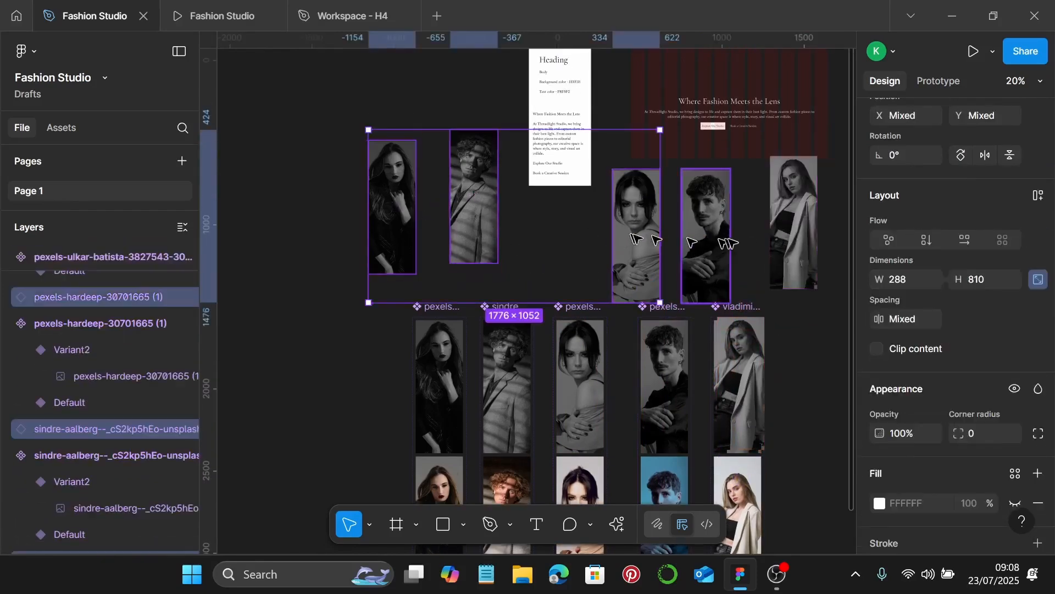
{"action": "left_click", "coordinate": [708, 236], "text": "shift"}
{"action": "left_click", "coordinate": [786, 242], "text": "shift"}
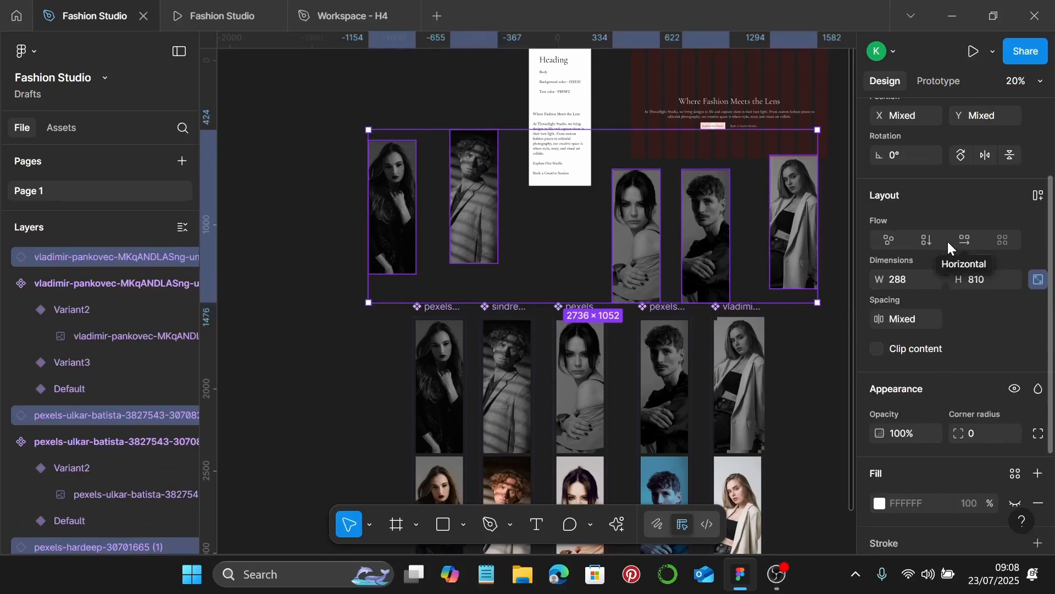
{"action": "scroll", "coordinate": [947, 241], "scroll_direction": "up", "scroll_amount": 3}
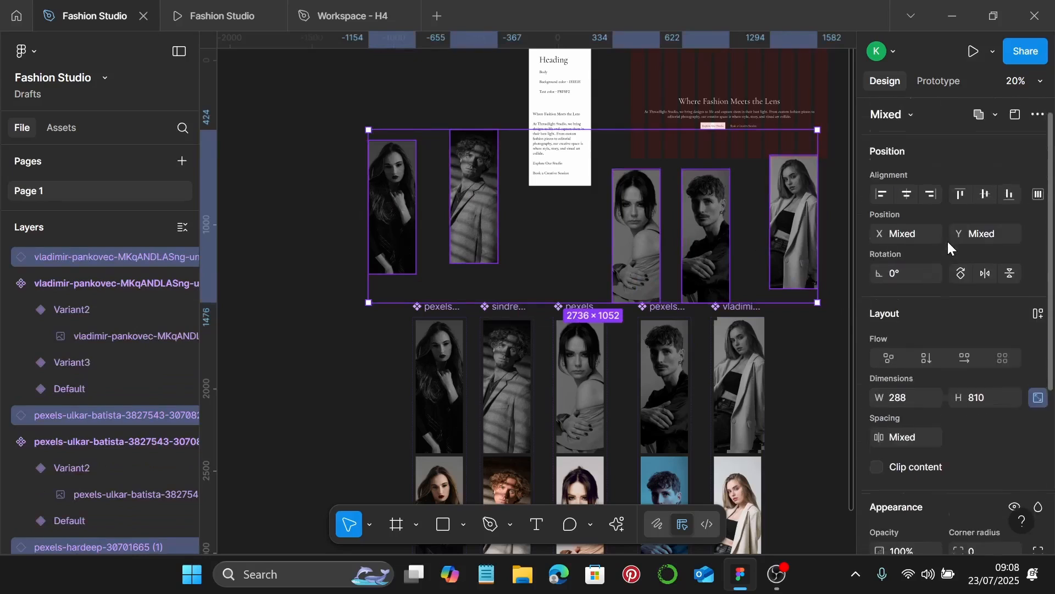
{"action": "left_click", "coordinate": [982, 206]}
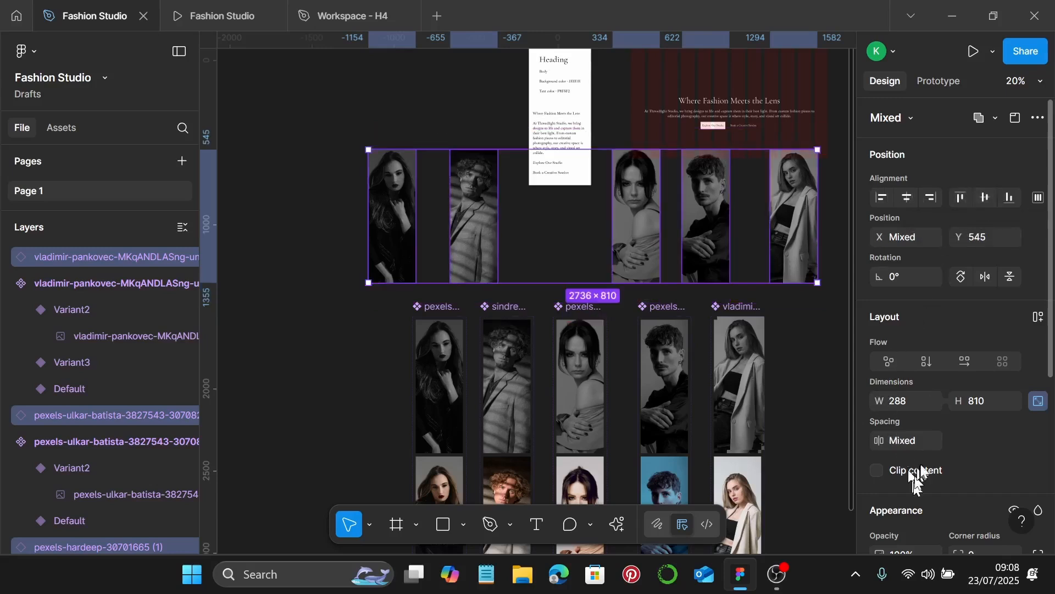
{"action": "left_click", "coordinate": [921, 443]}
{"action": "type", "text": "0"}
{"action": "key", "text": "Return"}
{"action": "scroll", "coordinate": [631, 236], "scroll_direction": "up", "scroll_amount": 3}
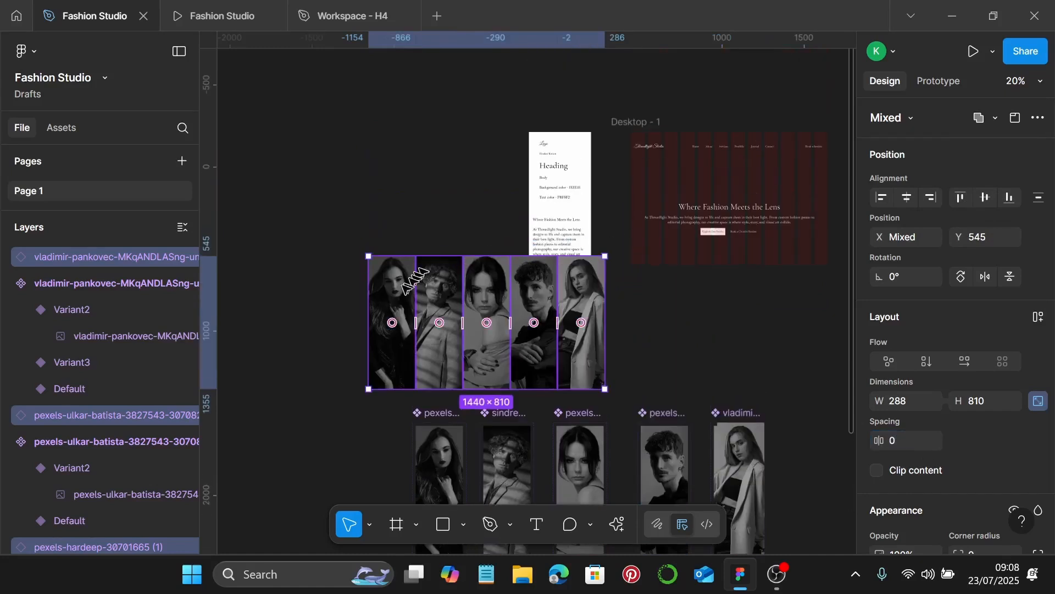
Snap the portrait row to Desktop - 1's top-left at Y 0 and send it behind the headline
{"action": "left_click_drag", "start_coordinate": [397, 295], "coordinate": [658, 175]}
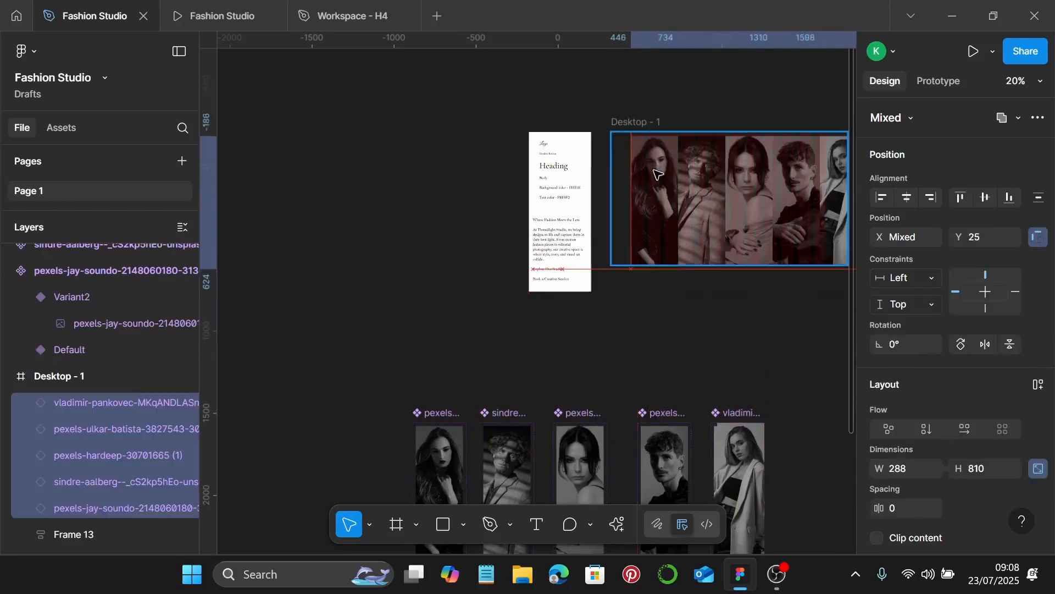
{"action": "left_click", "coordinate": [658, 174]}
{"action": "scroll", "coordinate": [658, 175], "scroll_direction": "up", "scroll_amount": 5}
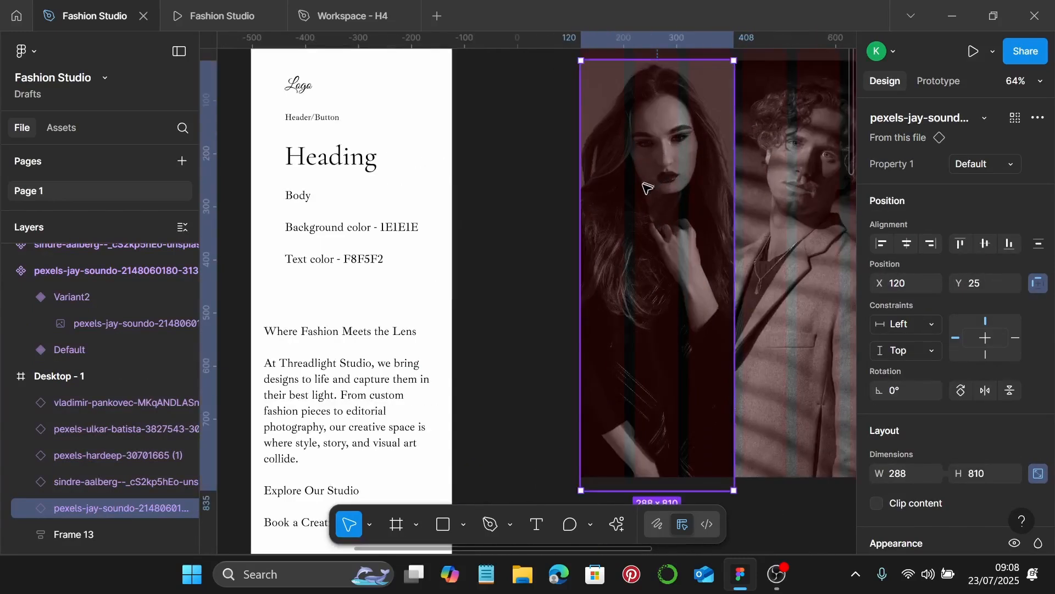
{"action": "key", "text": "ctrl+z"}
{"action": "scroll", "coordinate": [647, 190], "scroll_direction": "up", "scroll_amount": 5}
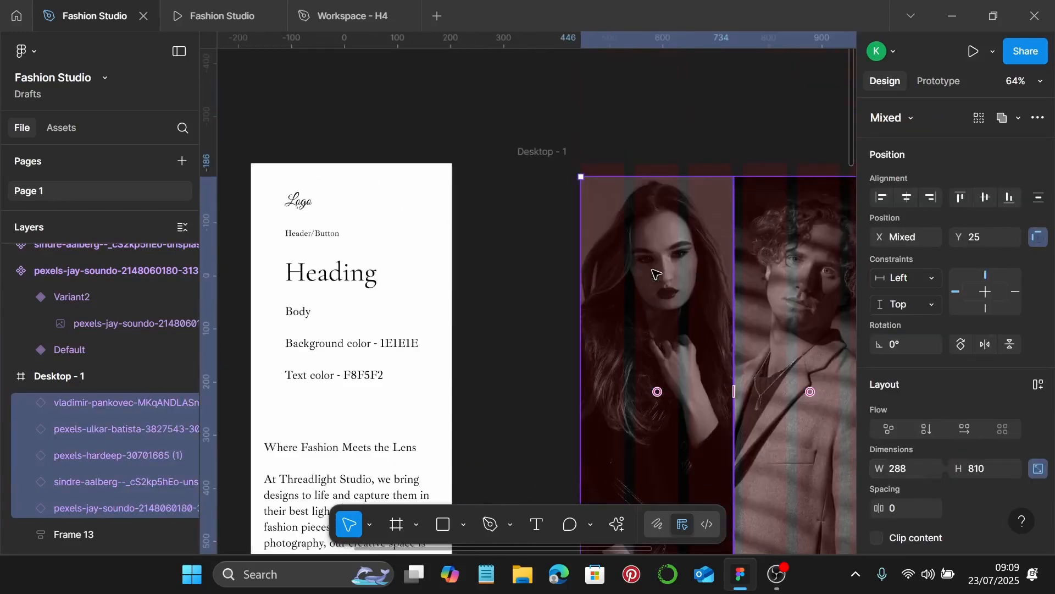
{"action": "scroll", "coordinate": [586, 196], "scroll_direction": "up", "scroll_amount": 4}
{"action": "left_click_drag", "start_coordinate": [650, 198], "coordinate": [472, 161]}
{"action": "scroll", "coordinate": [472, 166], "scroll_direction": "down", "scroll_amount": 6}
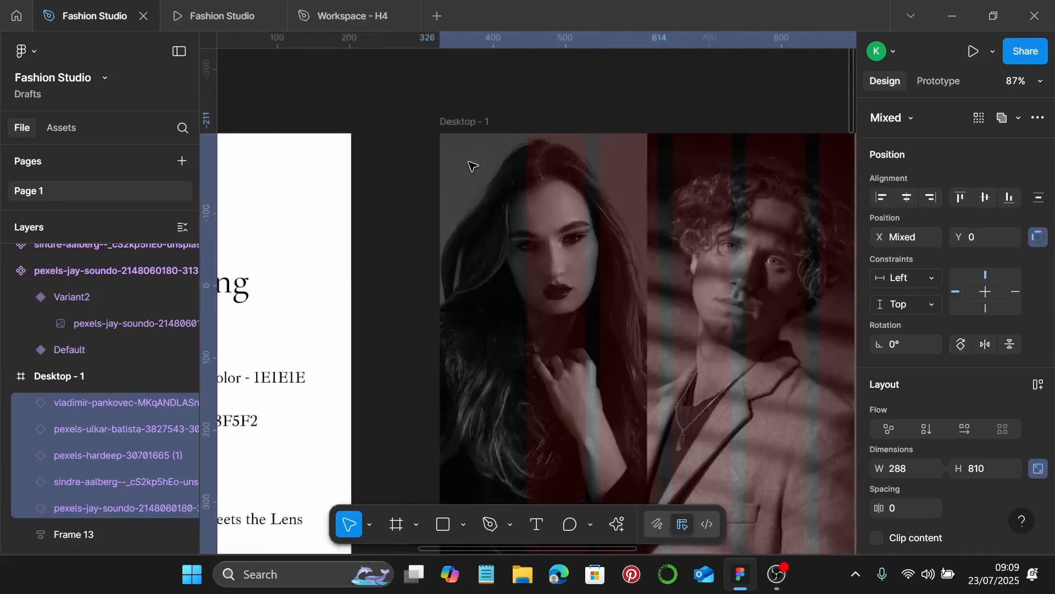
{"action": "scroll", "coordinate": [478, 171], "scroll_direction": "right", "scroll_amount": 5}
{"action": "scroll", "coordinate": [605, 176], "scroll_direction": "left", "scroll_amount": 5}
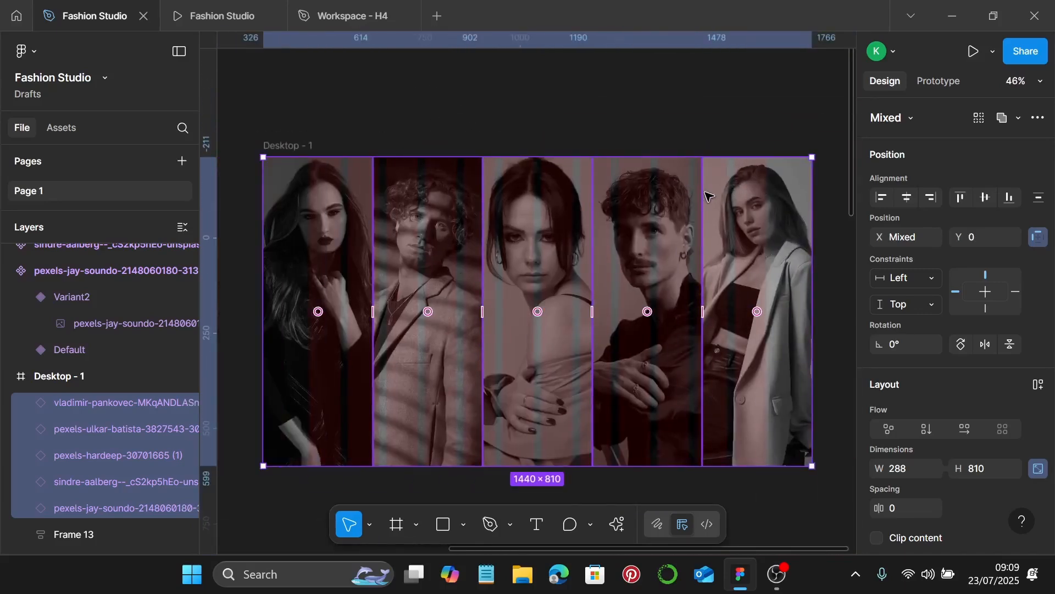
{"action": "key", "text": "ctrl+shift+["}
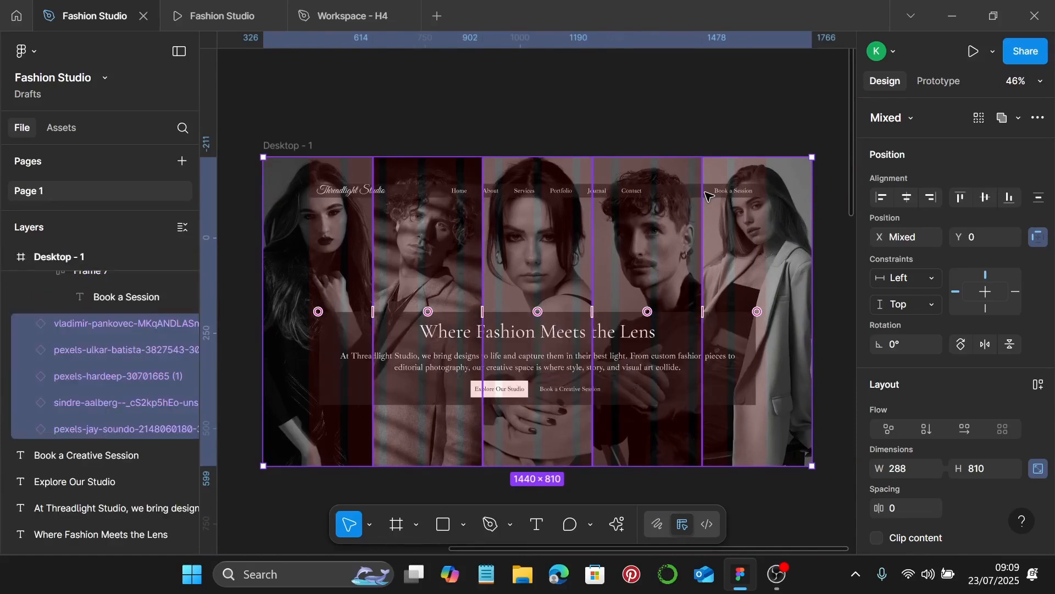
Deselect the portraits and view the hero in the Fashion Studio prototype tab
{"action": "left_click", "coordinate": [549, 118]}
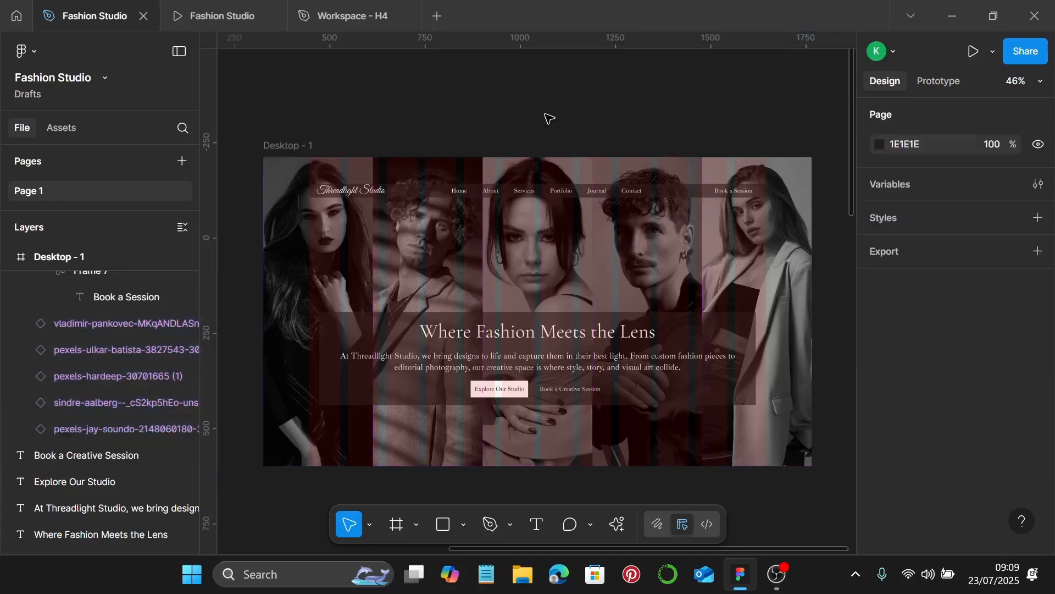
{"action": "scroll", "coordinate": [593, 149], "scroll_direction": "down", "scroll_amount": 3}
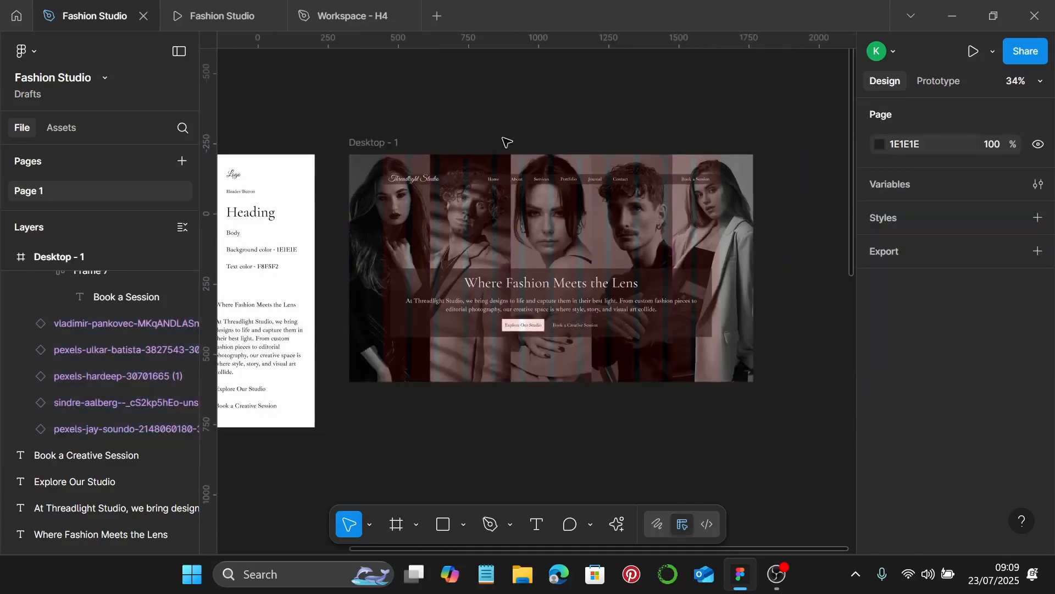
{"action": "left_click", "coordinate": [215, 14]}
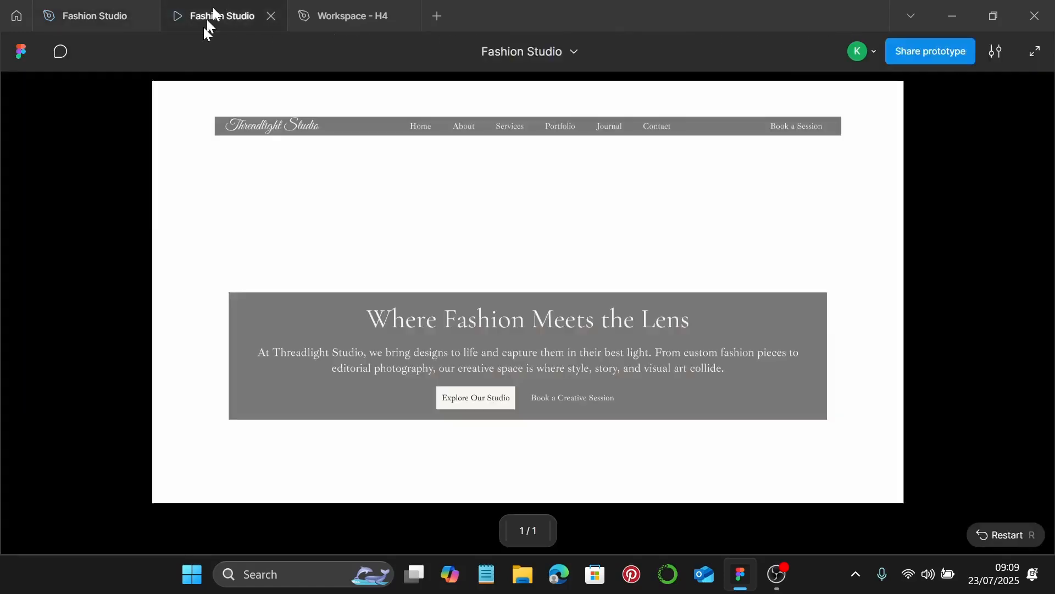